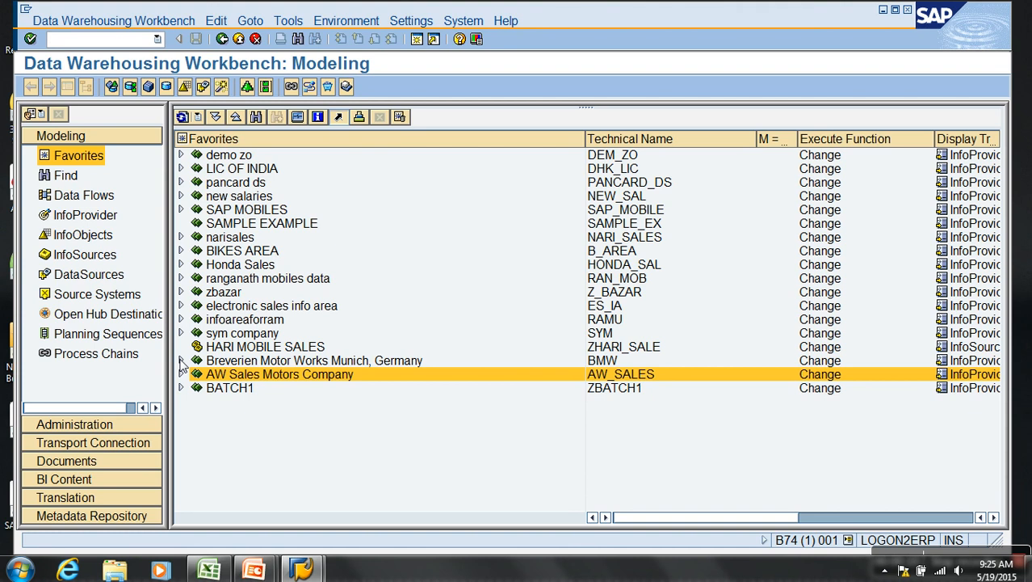
Step: Expand the Breverien Motor Works Munich, Germany InfoArea and its DSO Objects node down to Demo Sales DSO
click(180, 360)
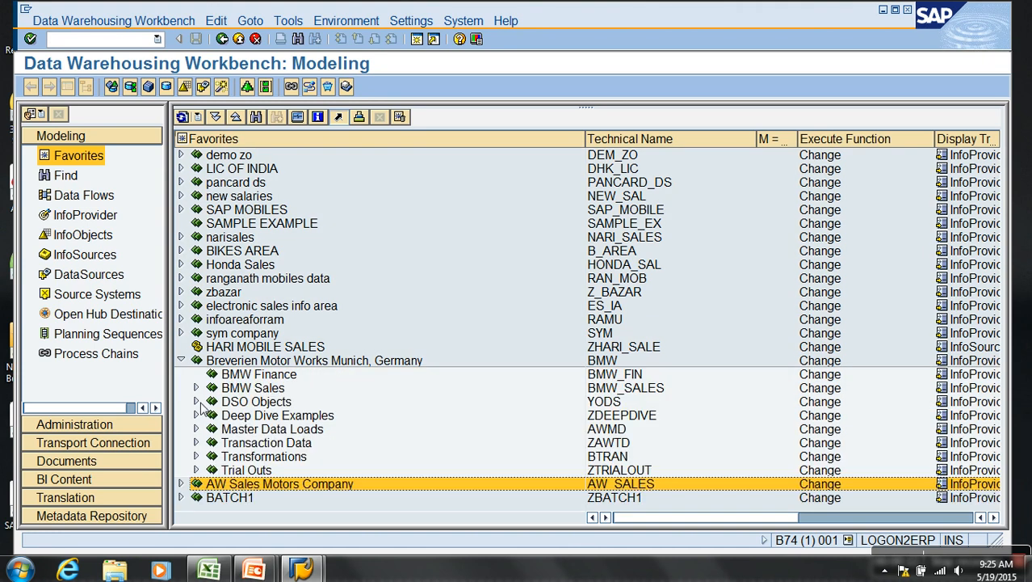
click(195, 402)
scroll(234, 408, down, 1)
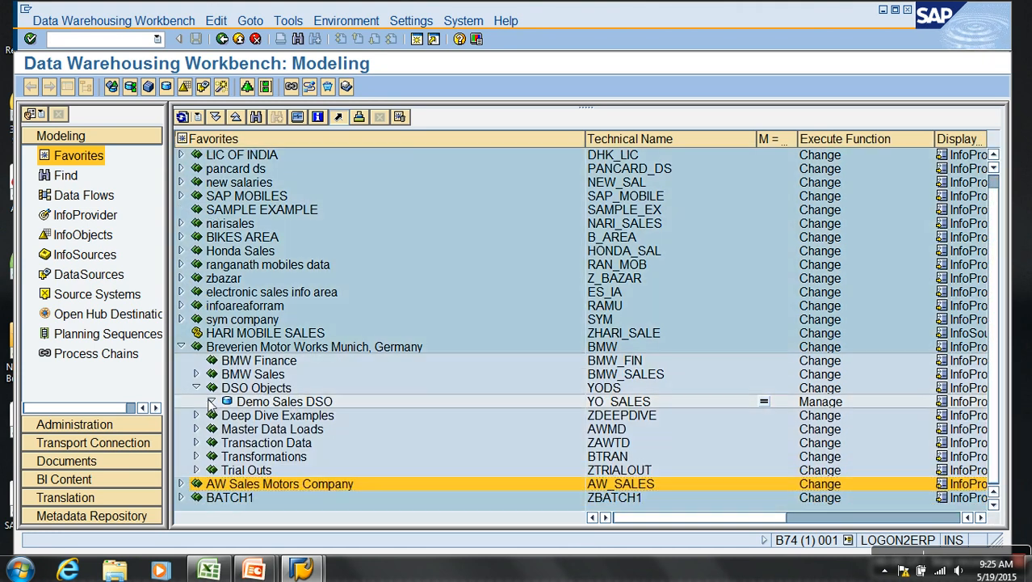
click(210, 401)
Step: Remove the InfoAreas from demo zo through sym company from the favorites
scroll(245, 369, up, 1)
click(242, 333)
shift+click(240, 159)
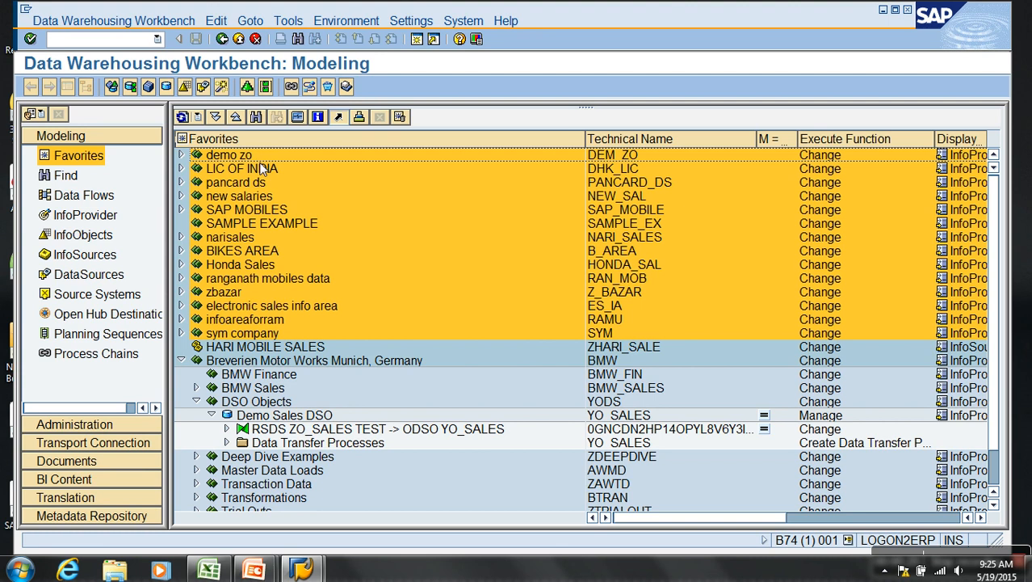
right_click(241, 157)
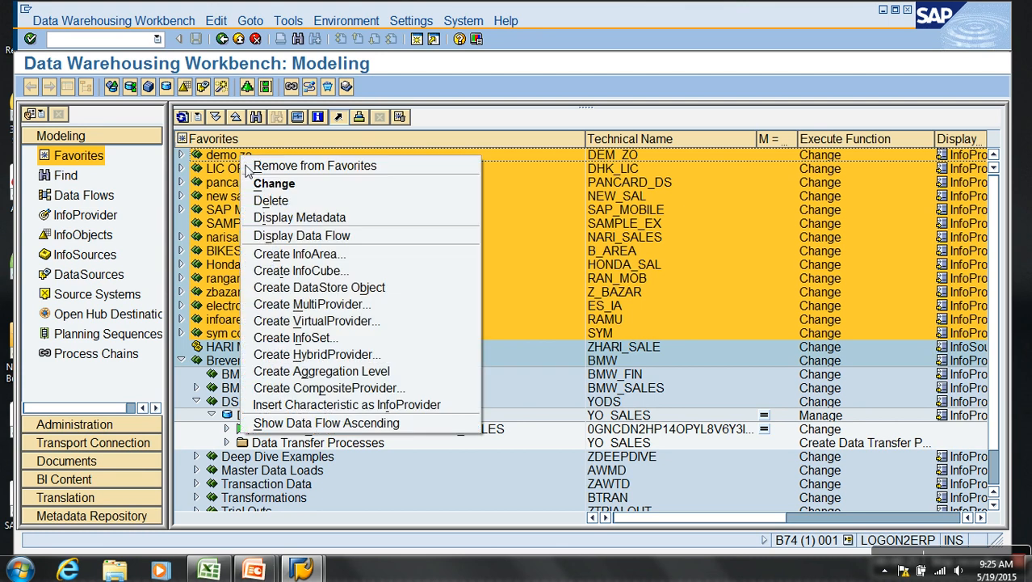
click(263, 165)
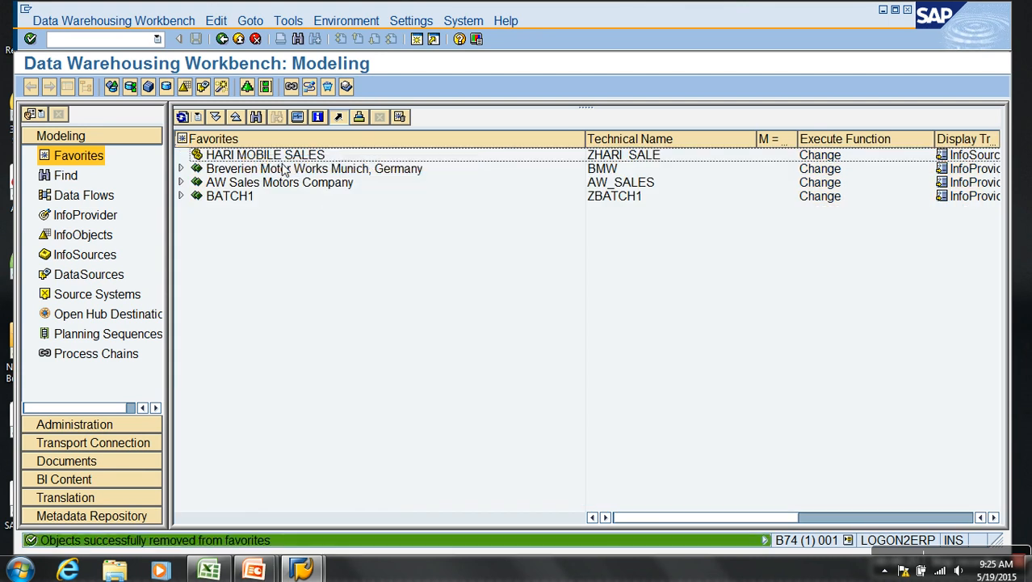
Step: Remove HARI MOBILE SALES from the favorites
click(181, 169)
right_click(241, 157)
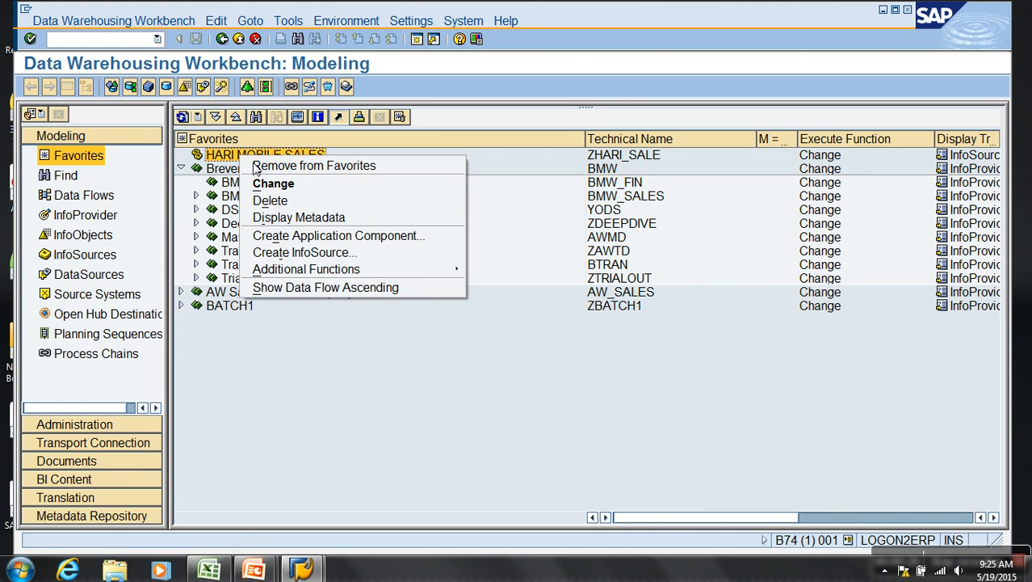
click(277, 166)
Step: Expand Demo Sales DSO under DSO Objects to show its yo_sales InfoPackage and its data transfer process
click(181, 154)
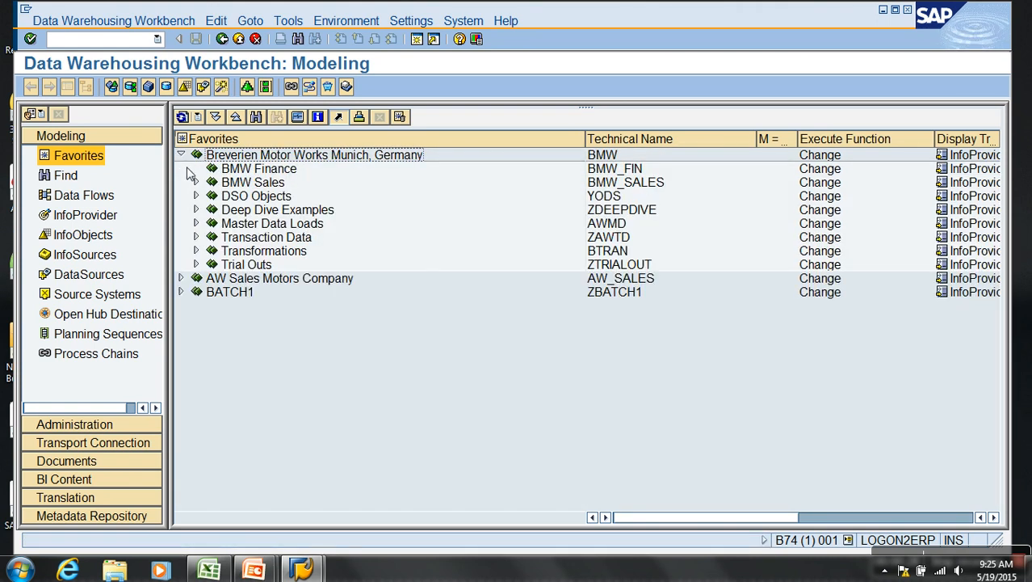
click(196, 195)
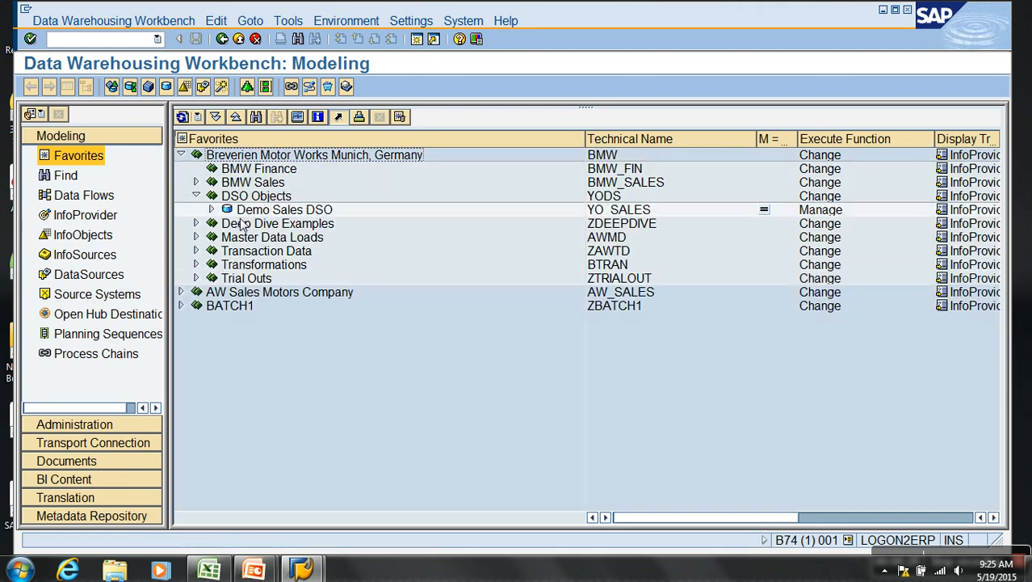
click(212, 209)
click(227, 223)
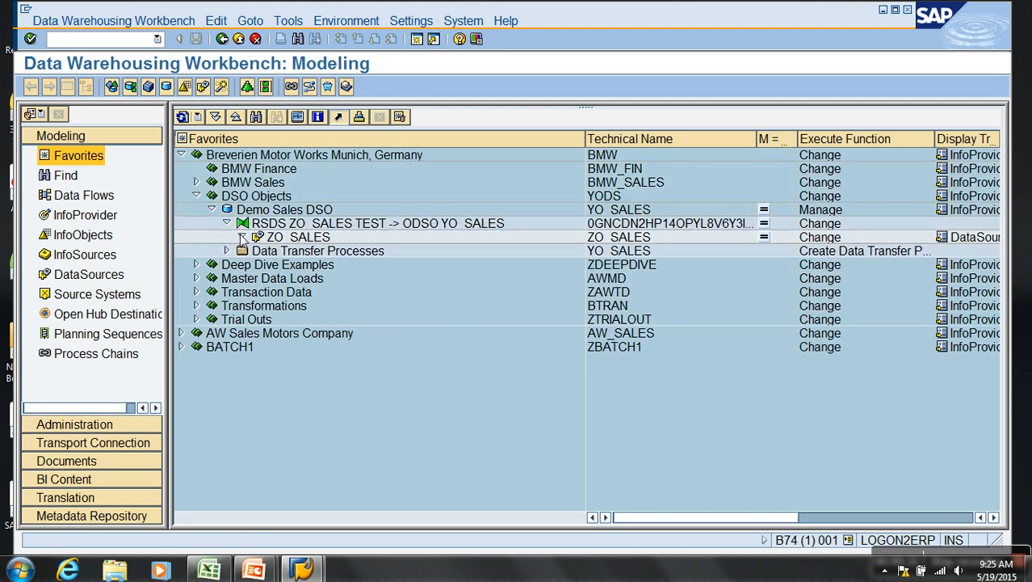
click(241, 237)
click(227, 264)
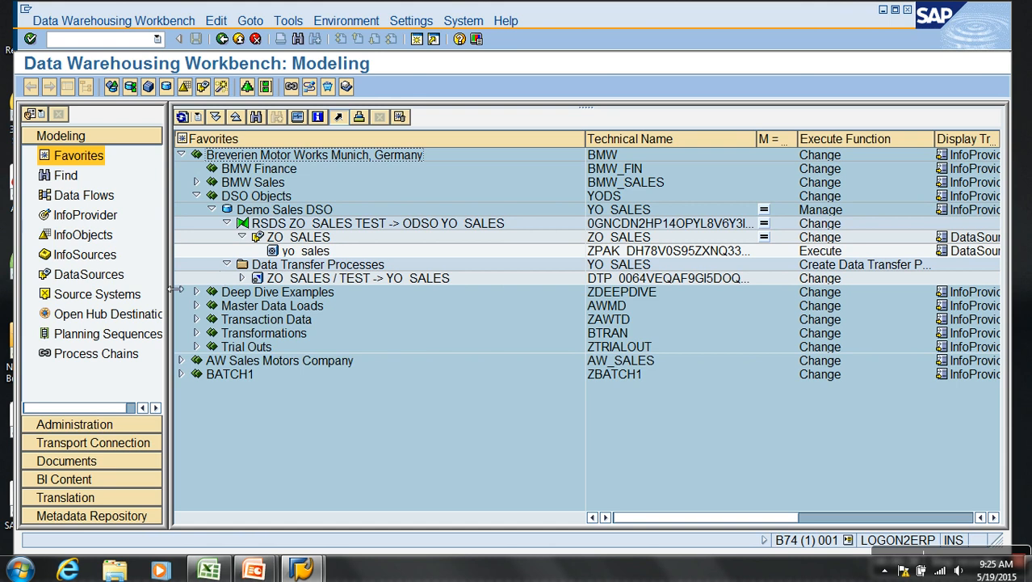
Step: Open a blank Notepad document and enter the heading "- Delete Data in DSO:" with a line of dashes beneath it
click(21, 571)
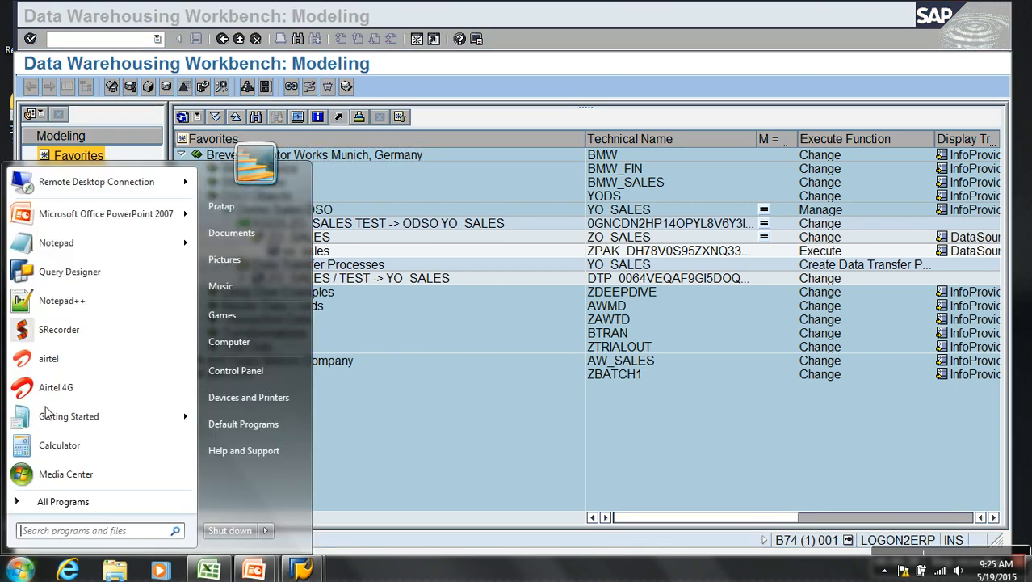
click(79, 242)
text(- )
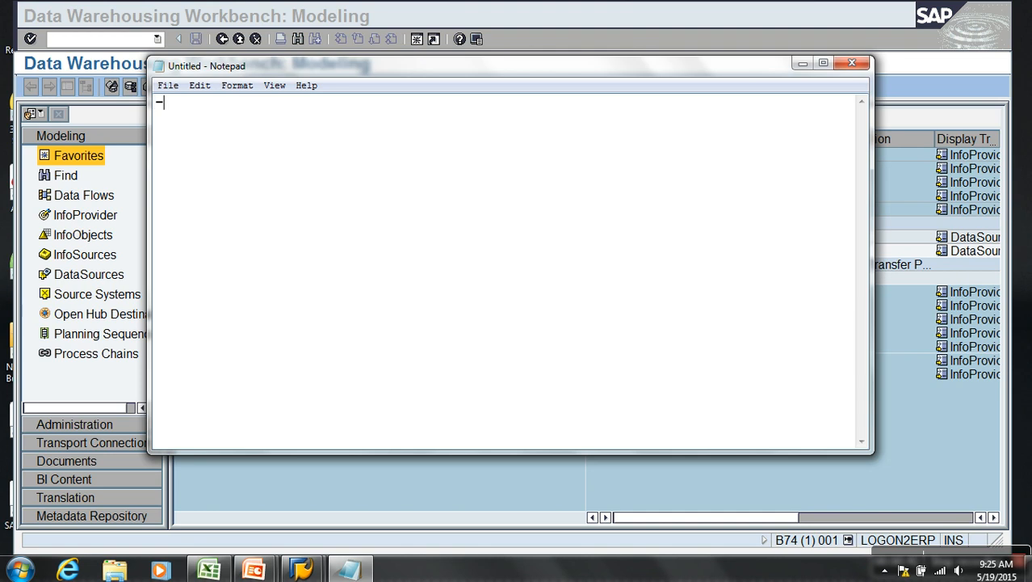
text(Delete Data in )
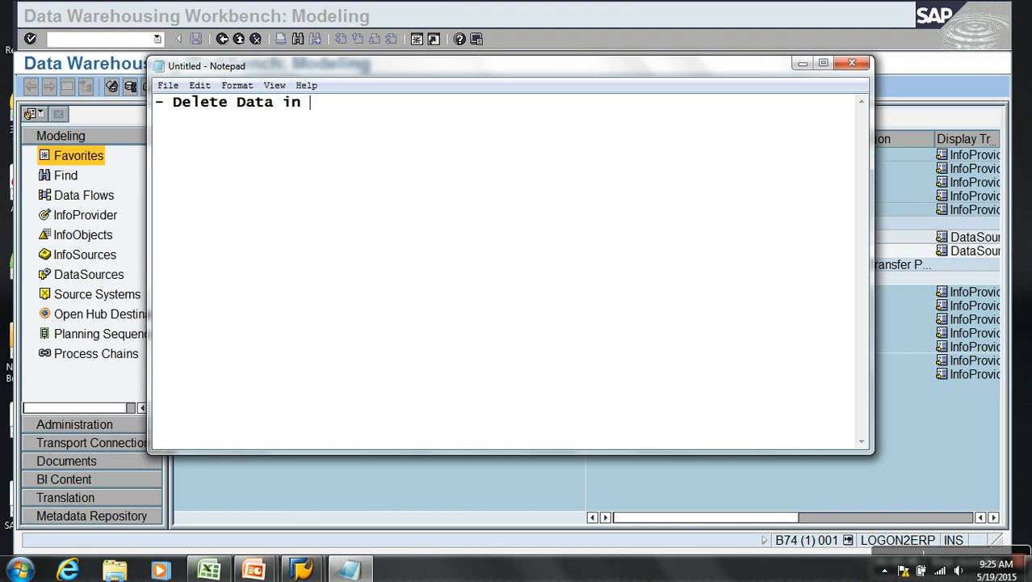
text(DSO:)
key(Return)
text(---------------------)
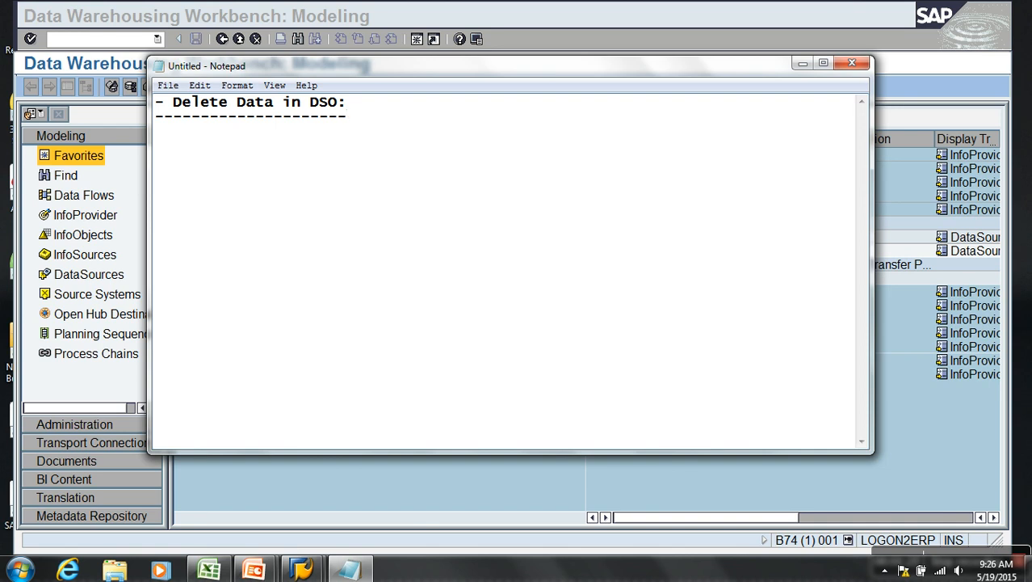
Step: Add the lines "- Complete Data" and "- Deletion by Request" below the dashed line
key(Return)
text(- Complete Data)
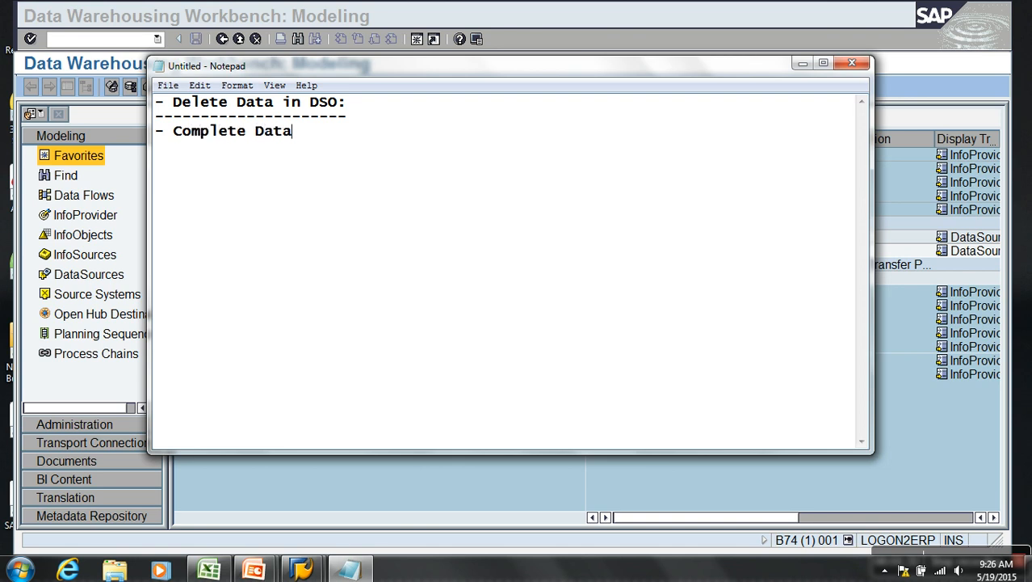
key(Return)
text(-)
text(Delete)
key(BackSpace)
text(ion by Request)
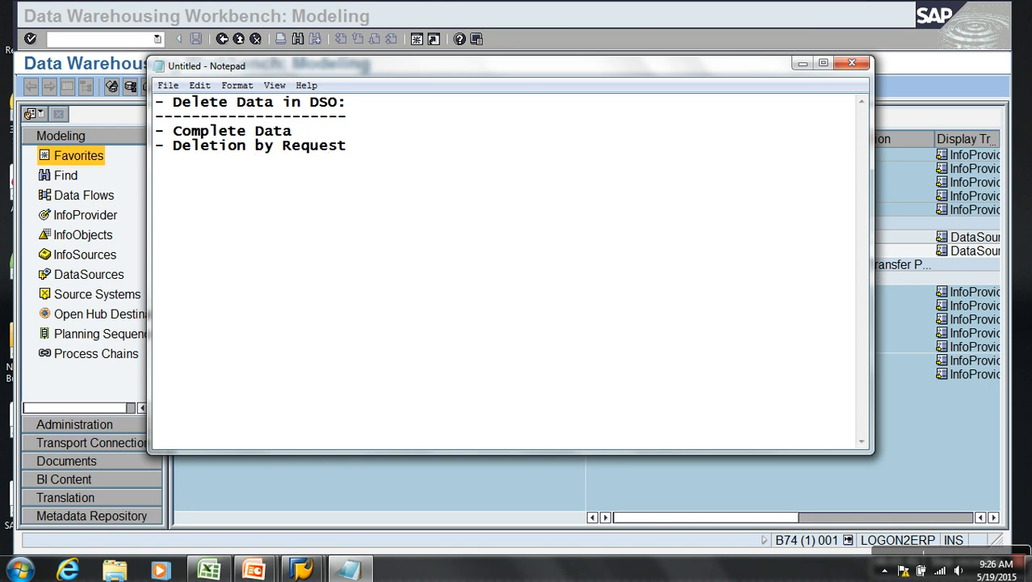
Step: Add the line "- Delete Change Log Data" at the end of the list
text(- Delete Change L)
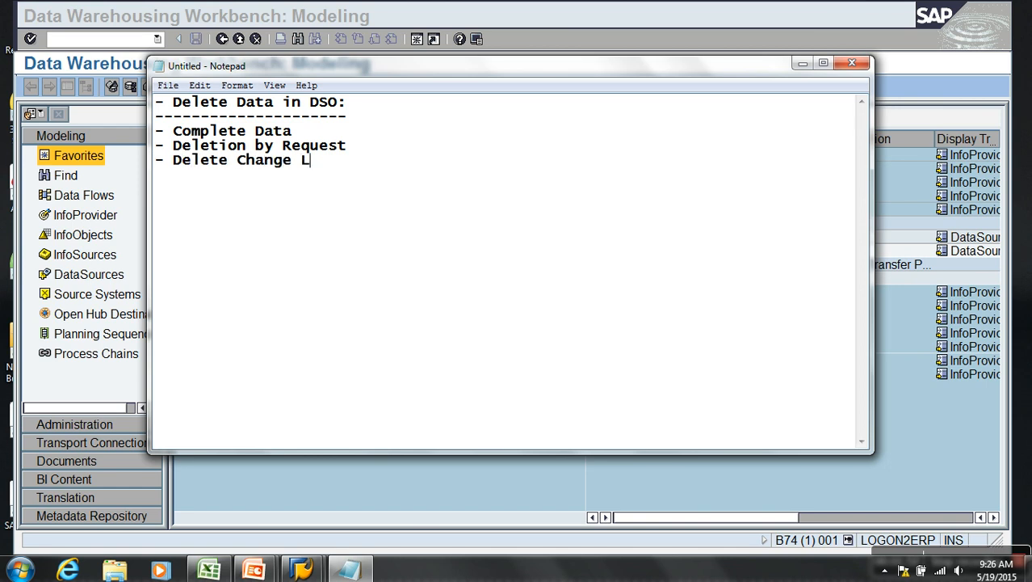
text(og DFata)
key(BackSpace)
key(BackSpace)
key(BackSpace)
key(BackSpace)
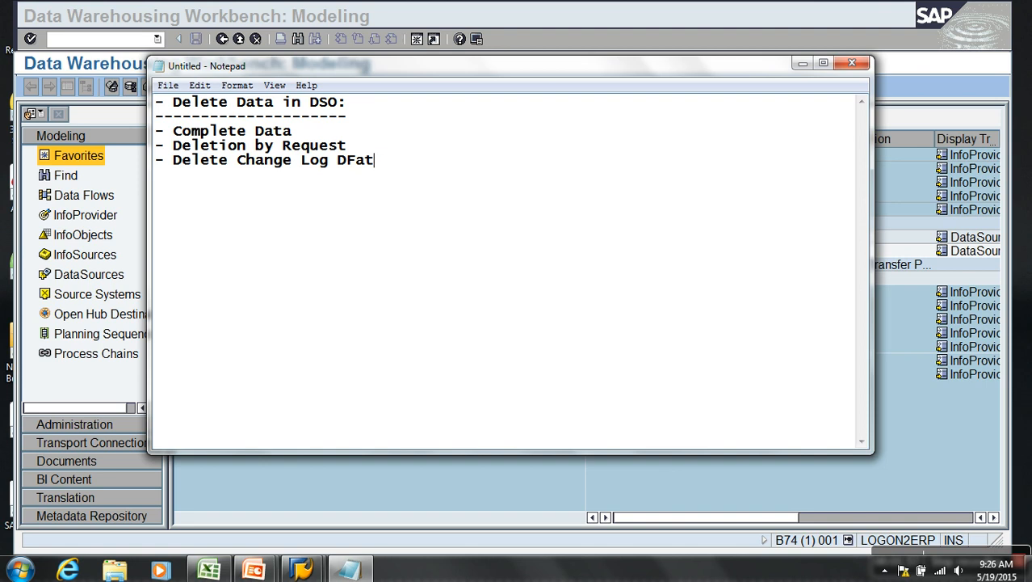
text(ata)
drag(332, 135, 180, 139)
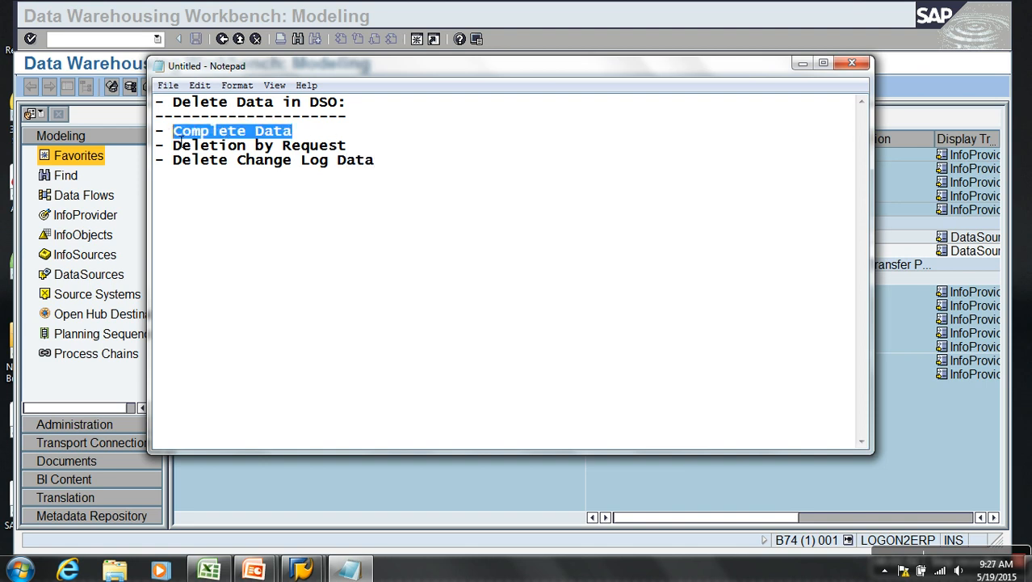
click(386, 147)
drag(386, 147, 228, 146)
click(426, 179)
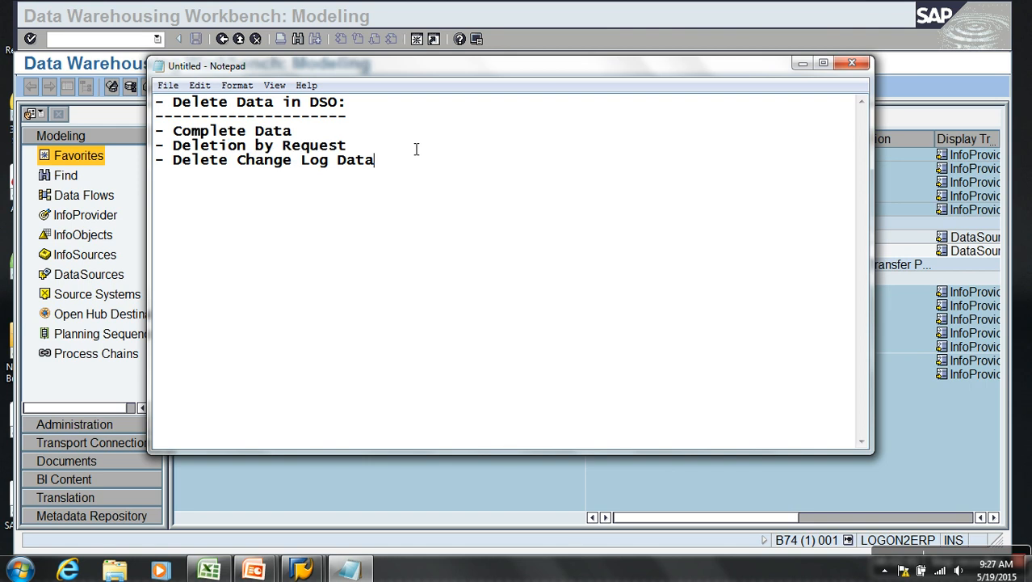
Step: Insert the line "- Selective Deletion" directly below "- Complete Data"
click(387, 133)
key(Return)
text(- Selectiv)
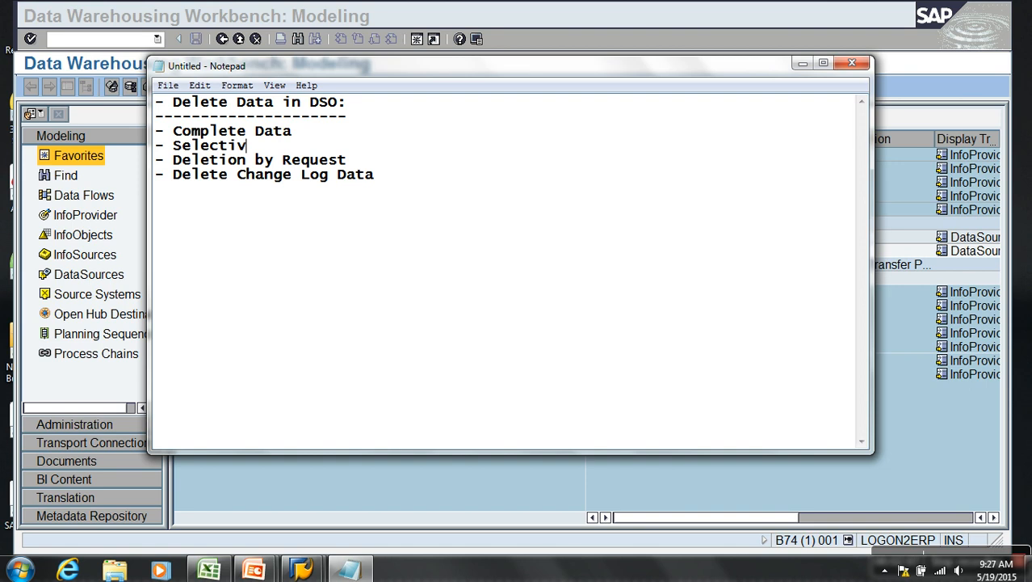
text(e Deletion)
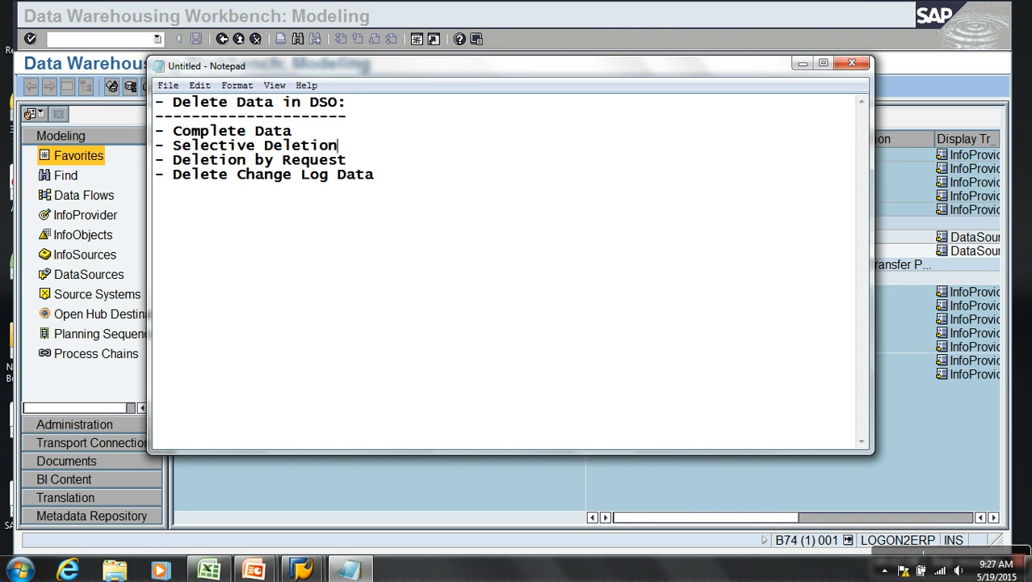
Step: Replace the text "Complete Data" in the first list item with "Delete Data"
click(335, 136)
drag(345, 136, 178, 137)
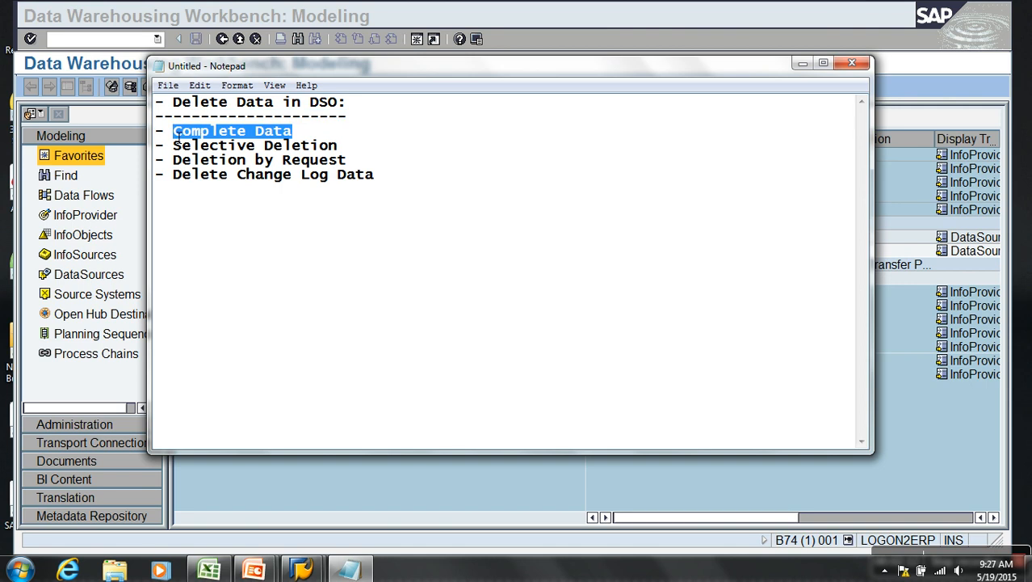
text(Delete )
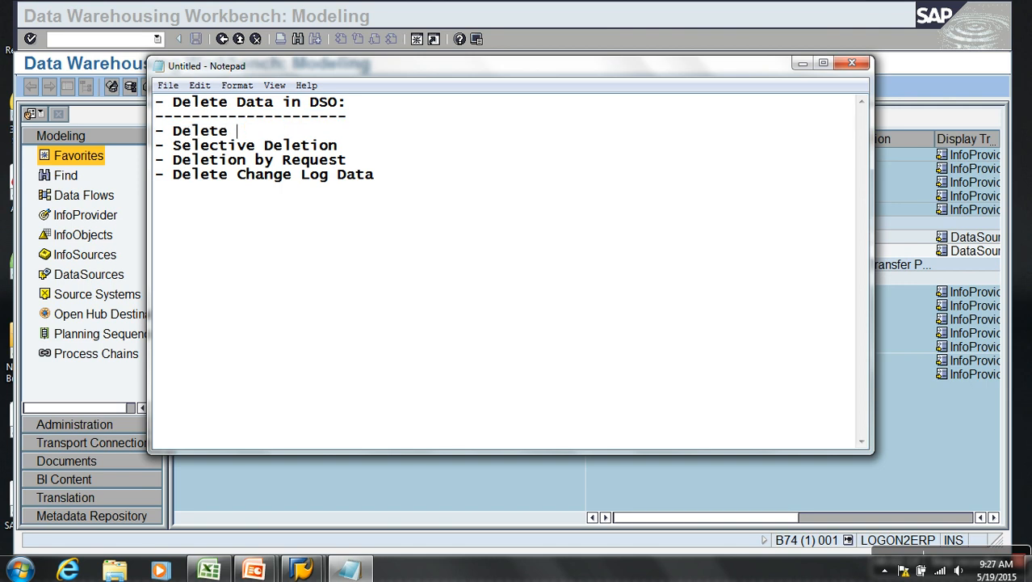
text(Data)
drag(296, 137, 77, 134)
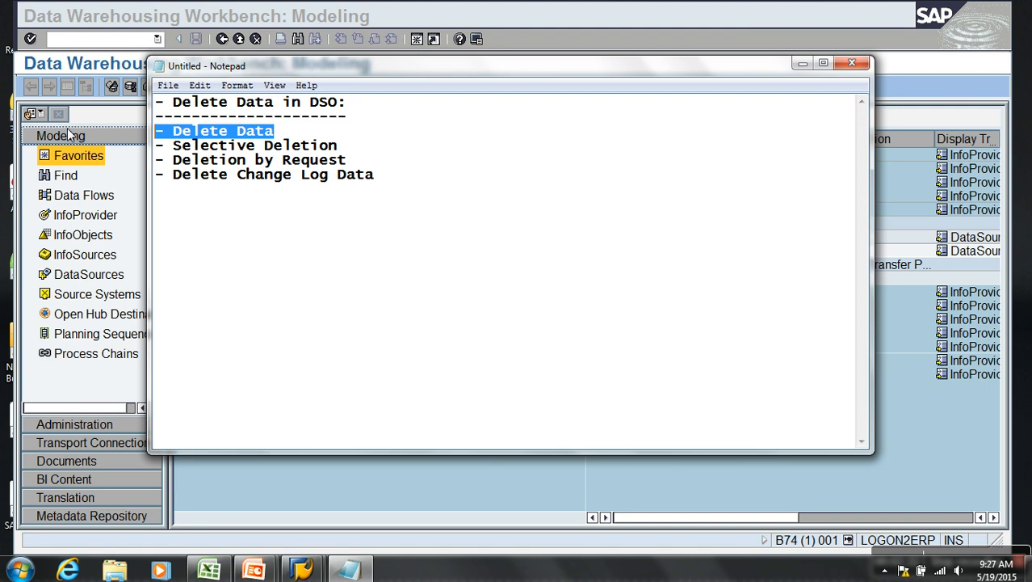
Step: Switch back to the SAP Data Warehousing Workbench and open the management view of Demo Sales DSO at full width
click(615, 500)
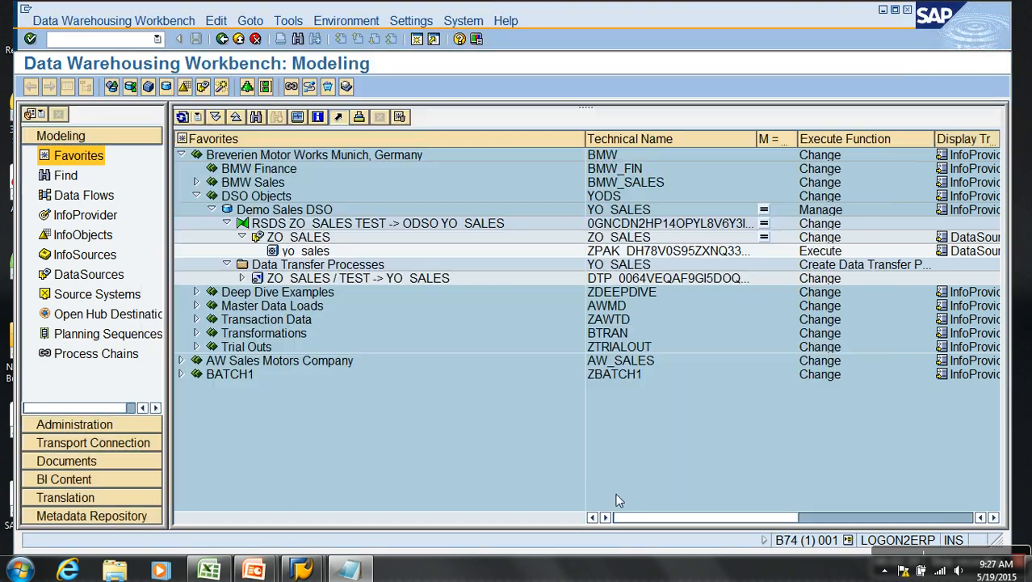
right_click(324, 211)
click(379, 383)
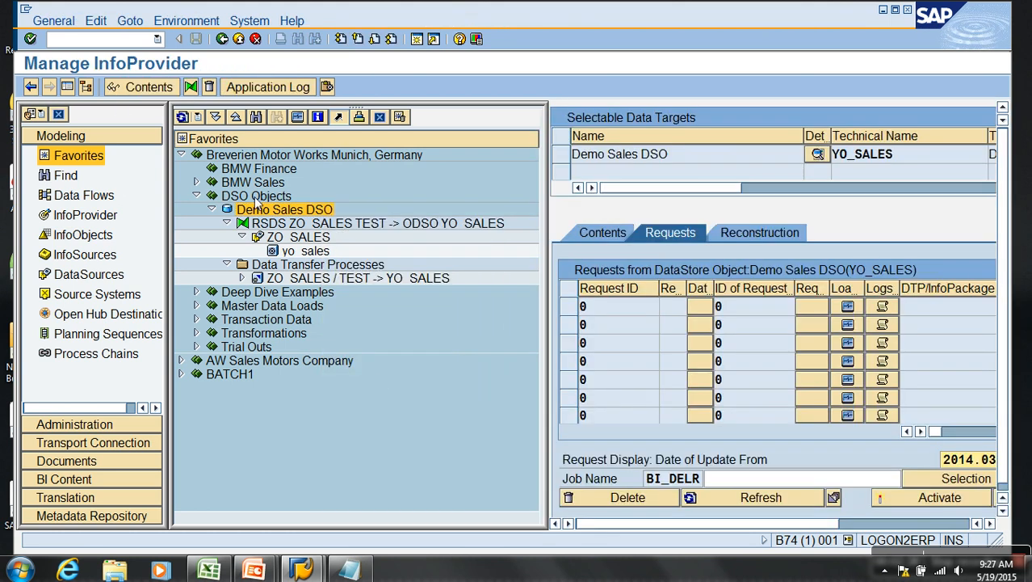
click(70, 88)
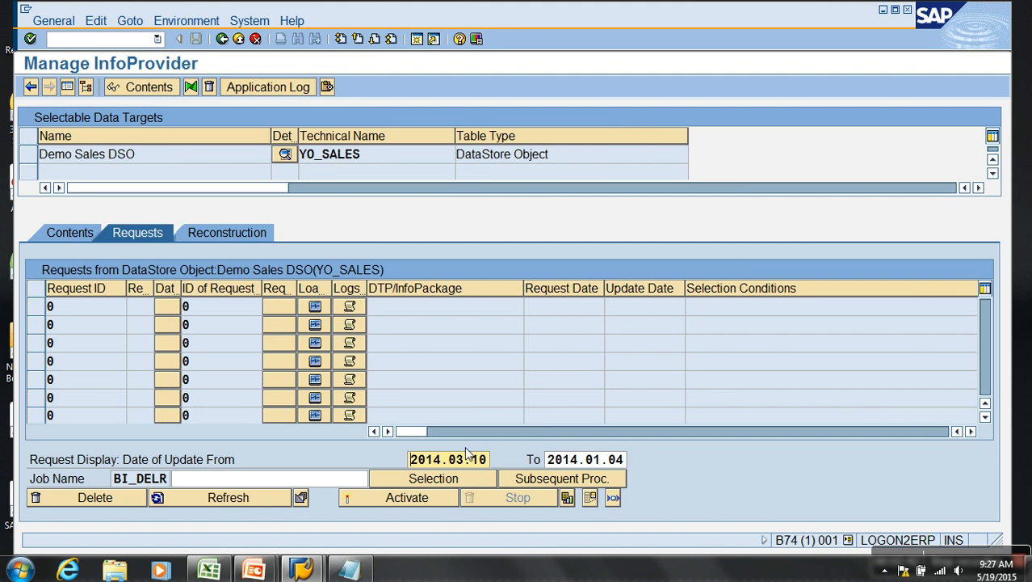
click(417, 328)
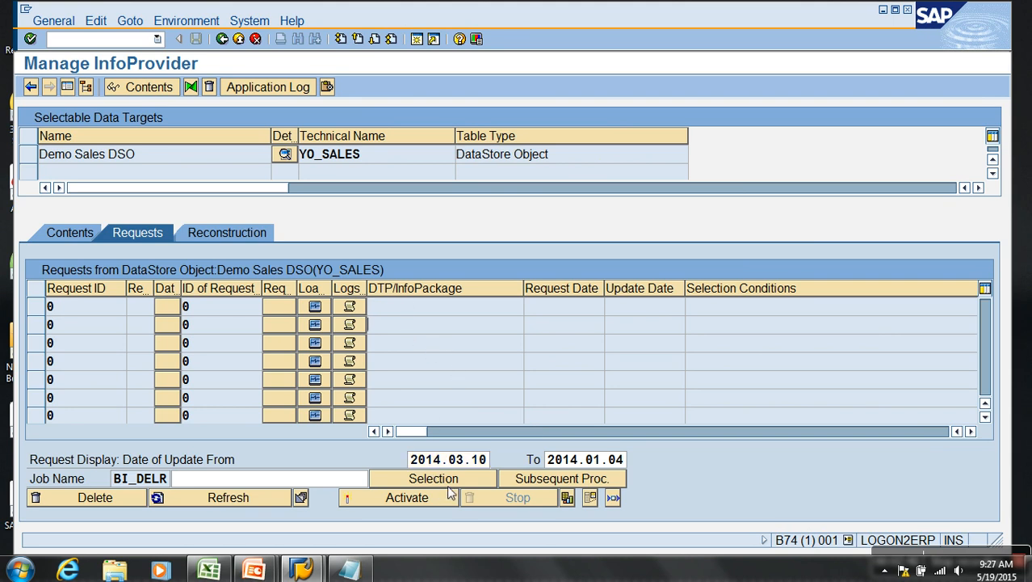
Step: Set the end of the request display range to 2016.01.04 and refresh the request list of Demo Sales DSO
click(450, 460)
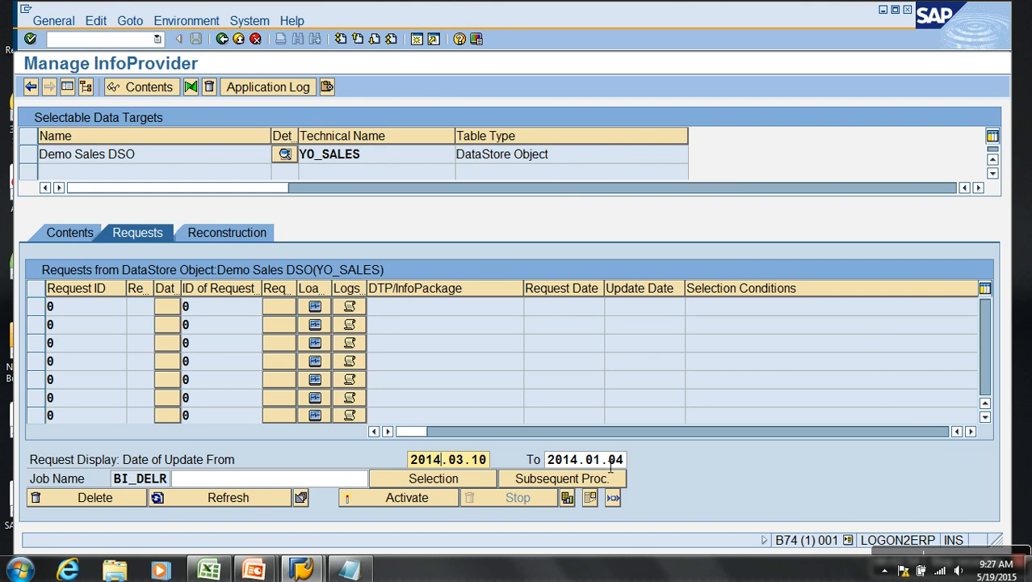
click(579, 462)
key(BackSpace)
text(6)
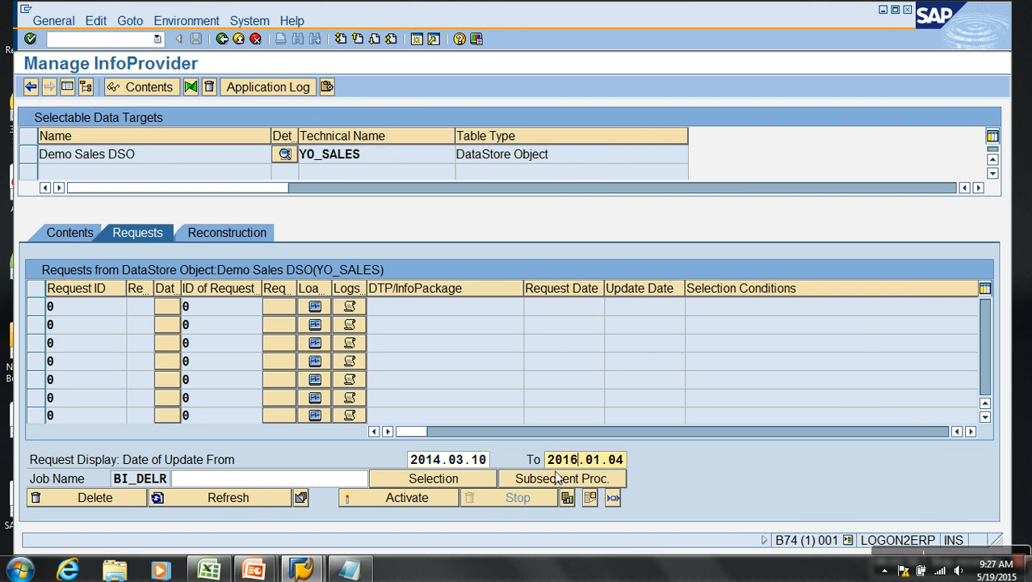
click(274, 499)
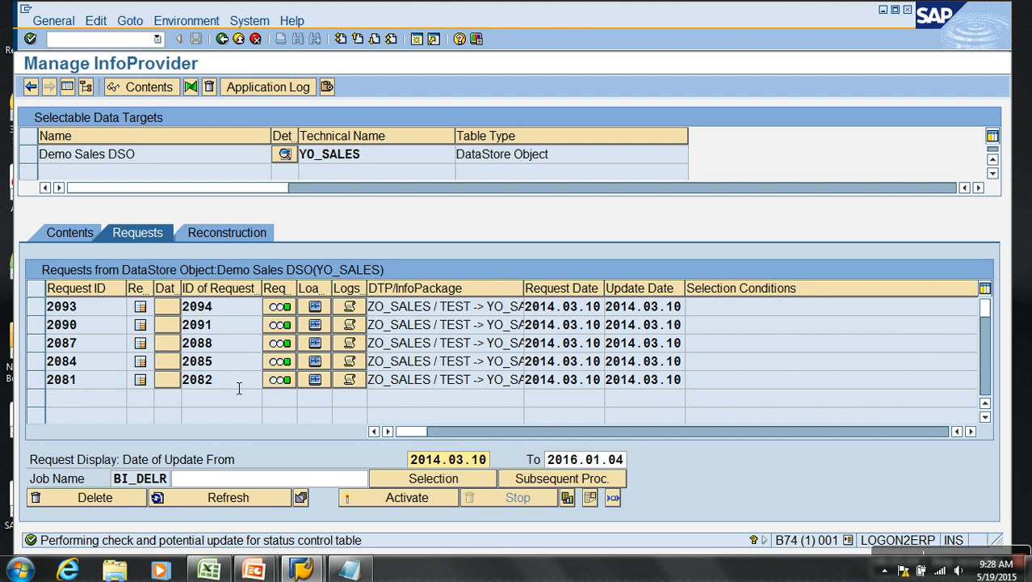
click(111, 327)
click(108, 344)
click(105, 379)
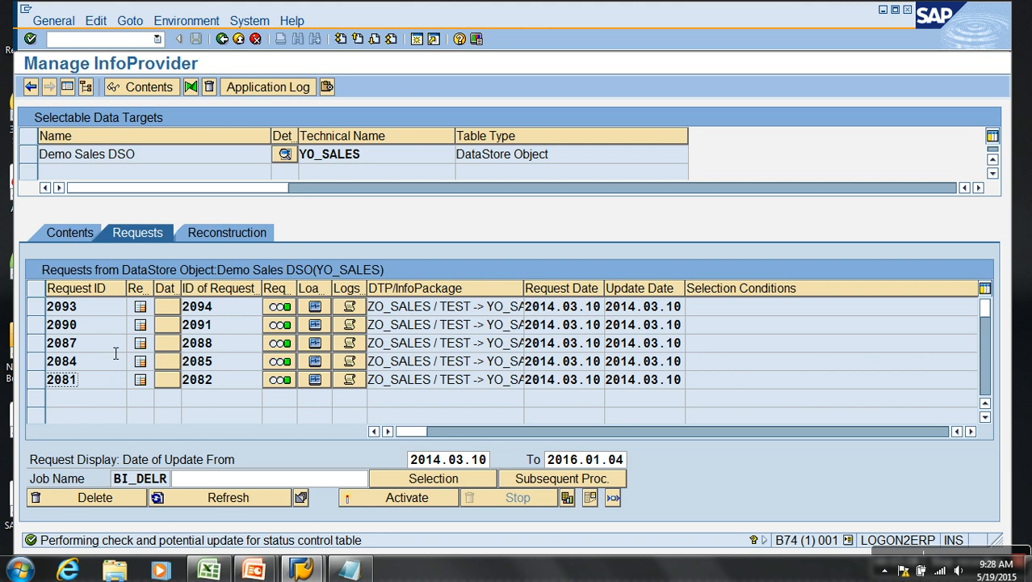
Step: Check the new data table from the contents of Demo Sales DSO and return to the InfoProvider management view
click(80, 234)
click(242, 460)
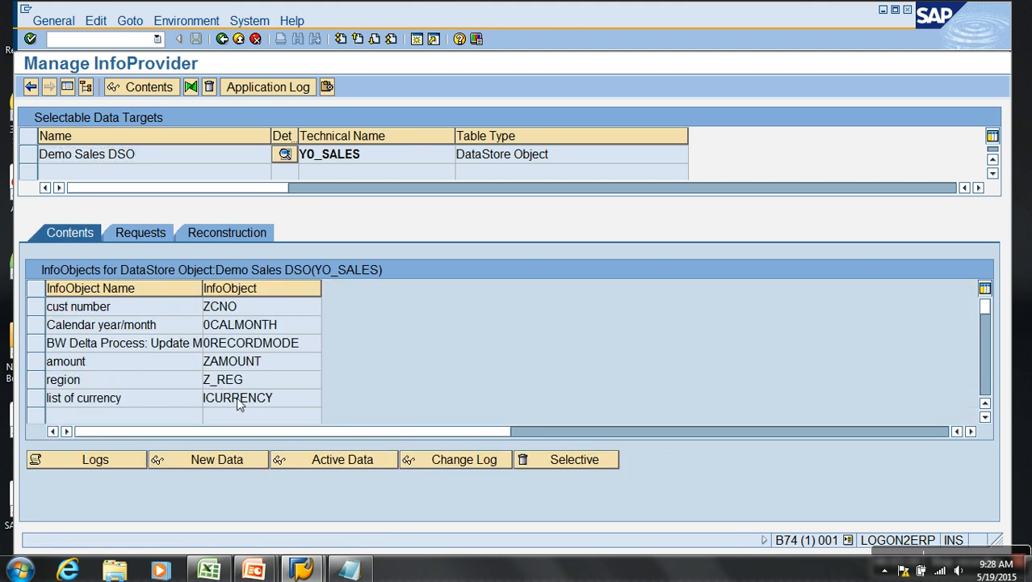
click(34, 87)
click(222, 39)
click(221, 38)
Step: Check the change log table entries of Demo Sales DSO and return to the modeling tree
click(464, 458)
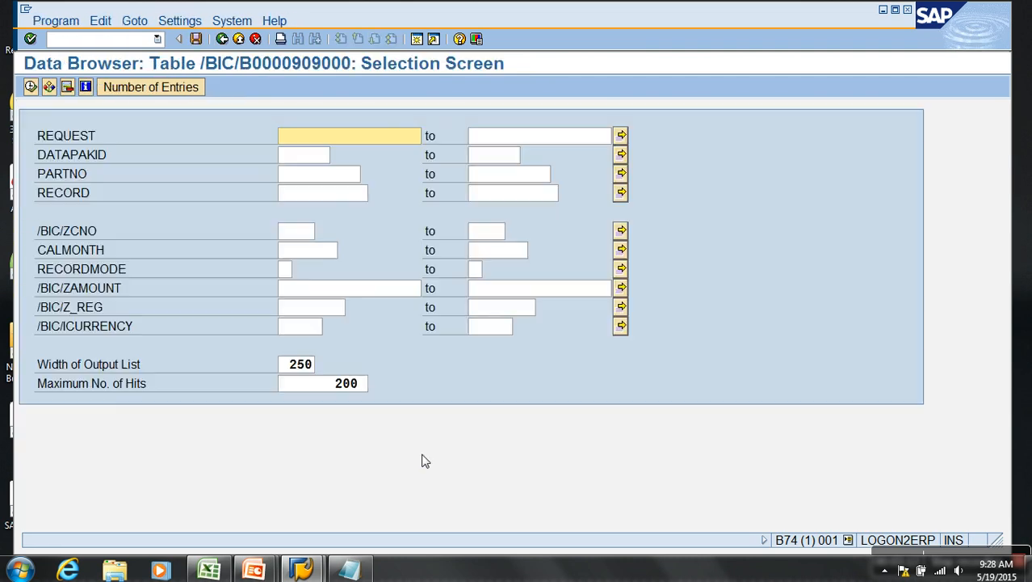
click(32, 88)
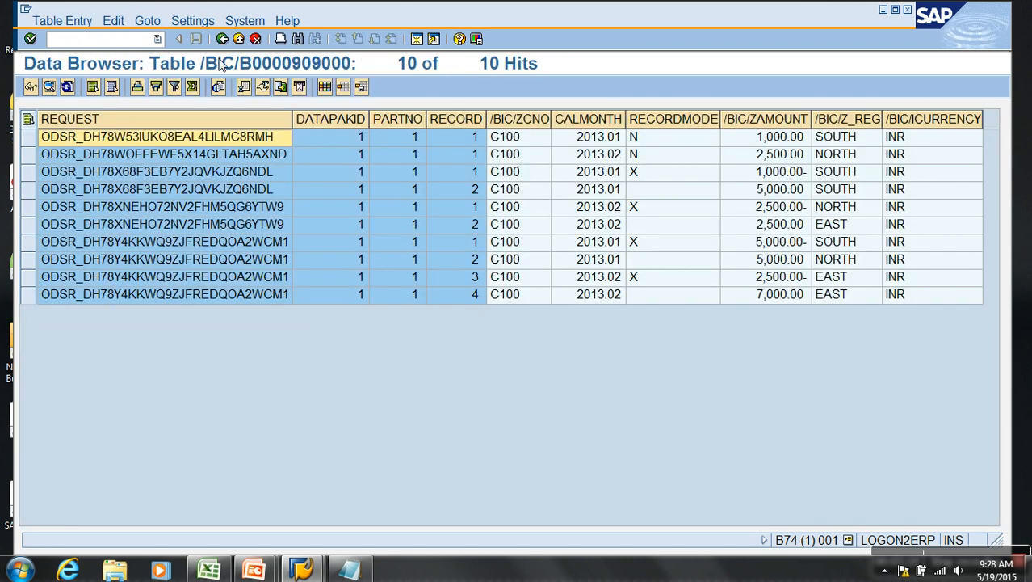
click(240, 39)
click(240, 39)
click(240, 40)
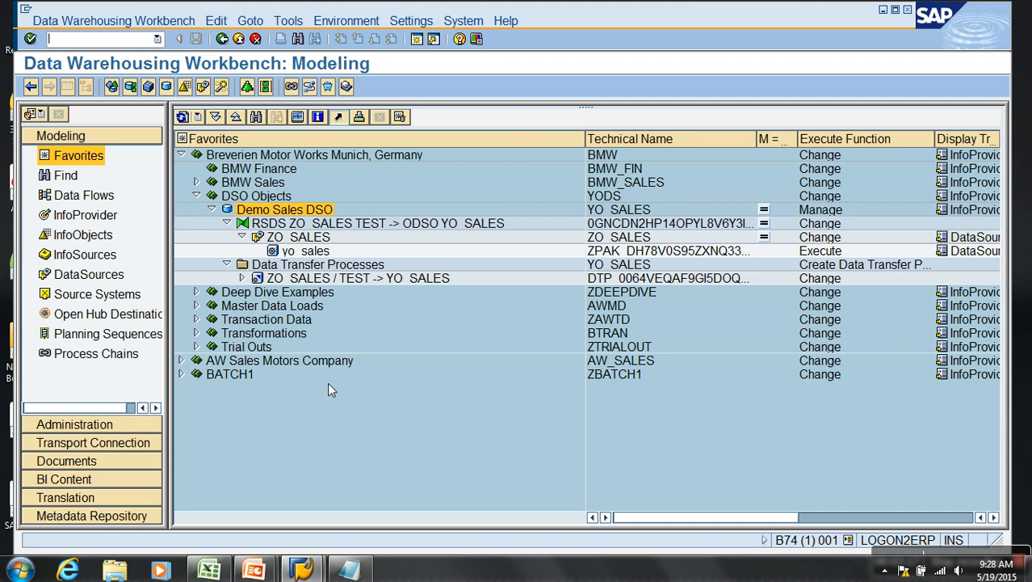
Step: Delete all data contents of Demo Sales DSO (YO_SALES) and confirm the deletion
right_click(306, 212)
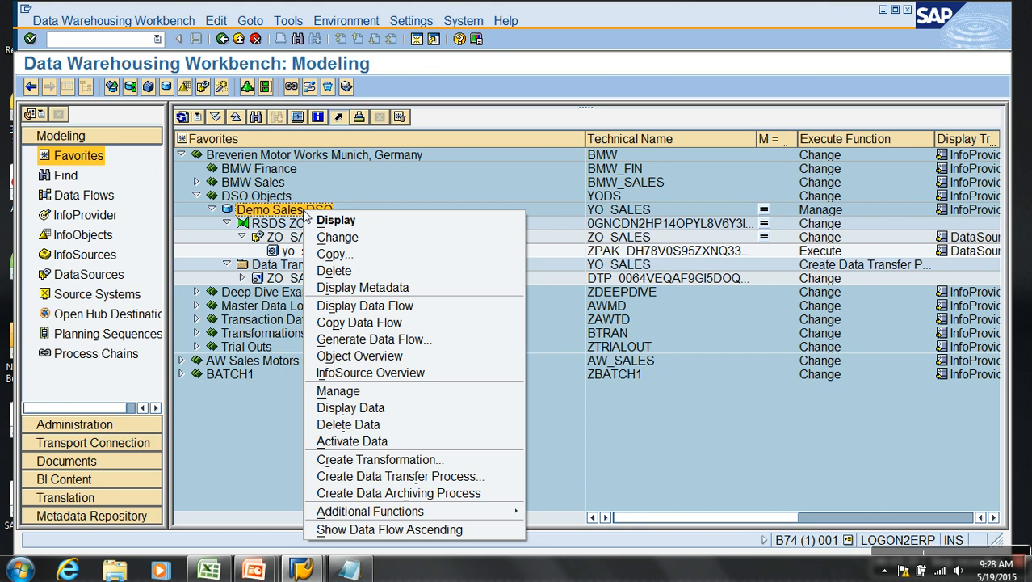
click(395, 425)
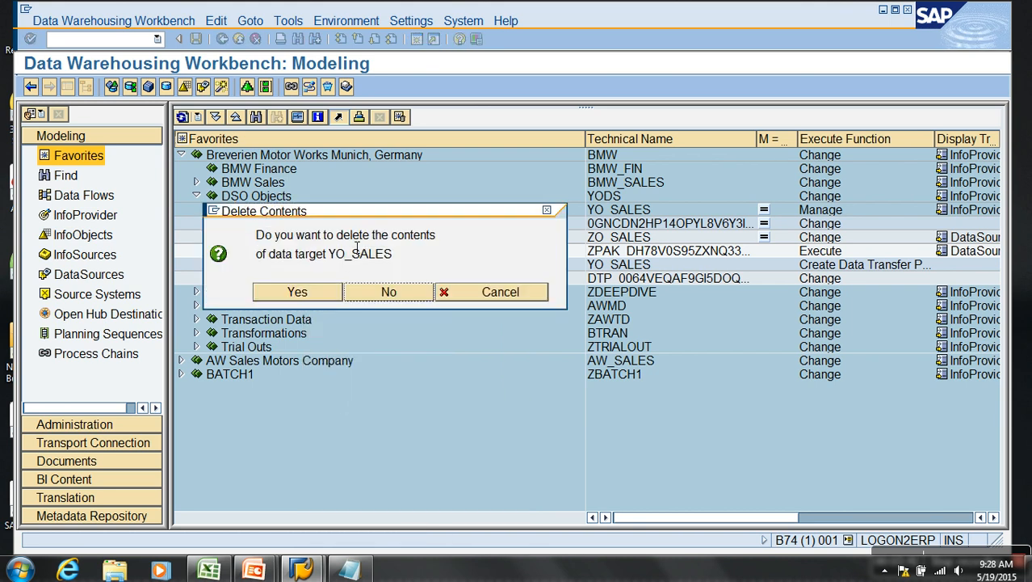
drag(363, 211, 456, 175)
drag(397, 199, 540, 215)
drag(375, 227, 497, 229)
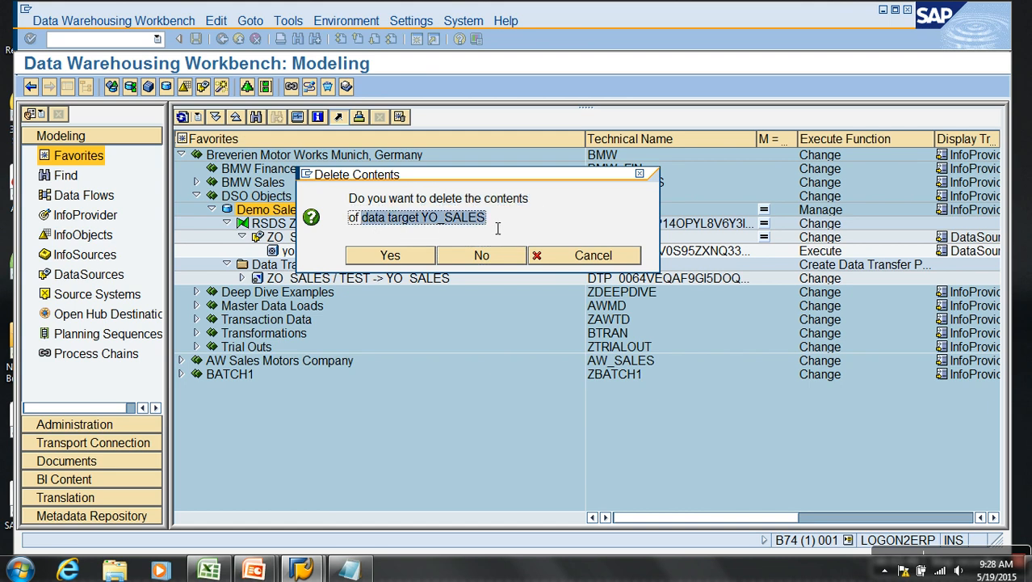
click(405, 257)
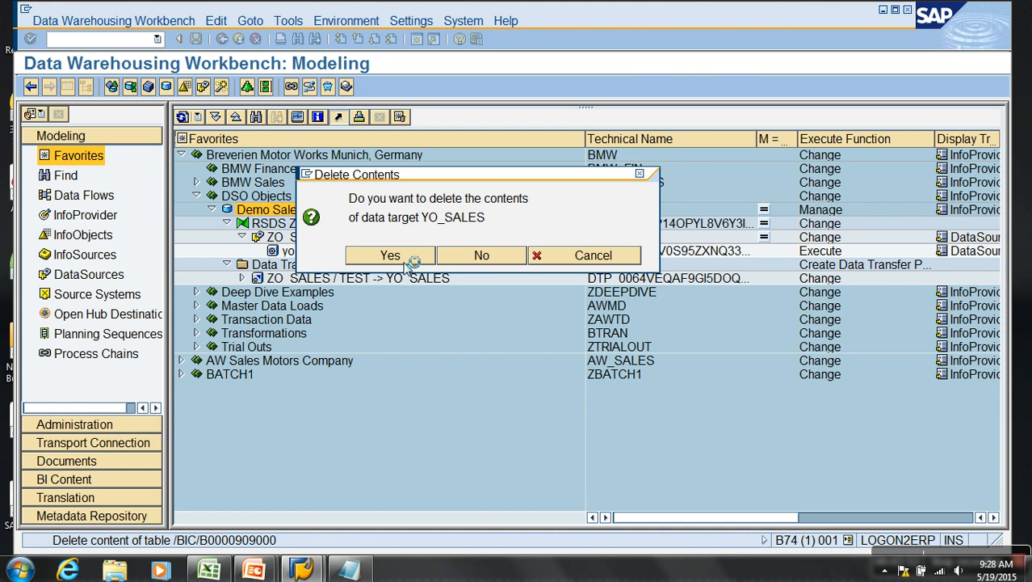
click(65, 357)
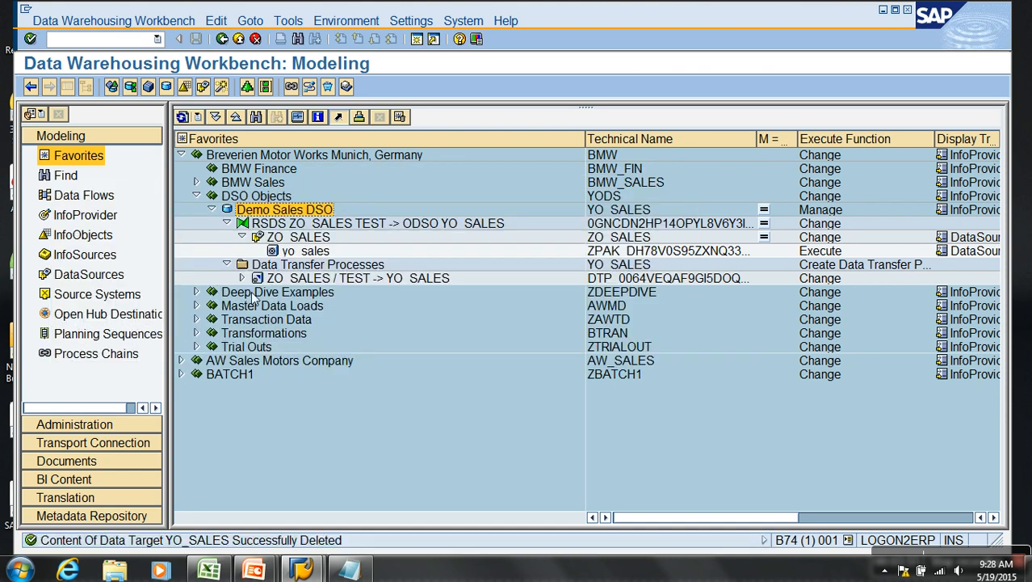
Step: Open the management view of Demo Sales DSO and check the entries in its new data and active data tables
right_click(322, 216)
click(386, 390)
click(603, 231)
click(781, 459)
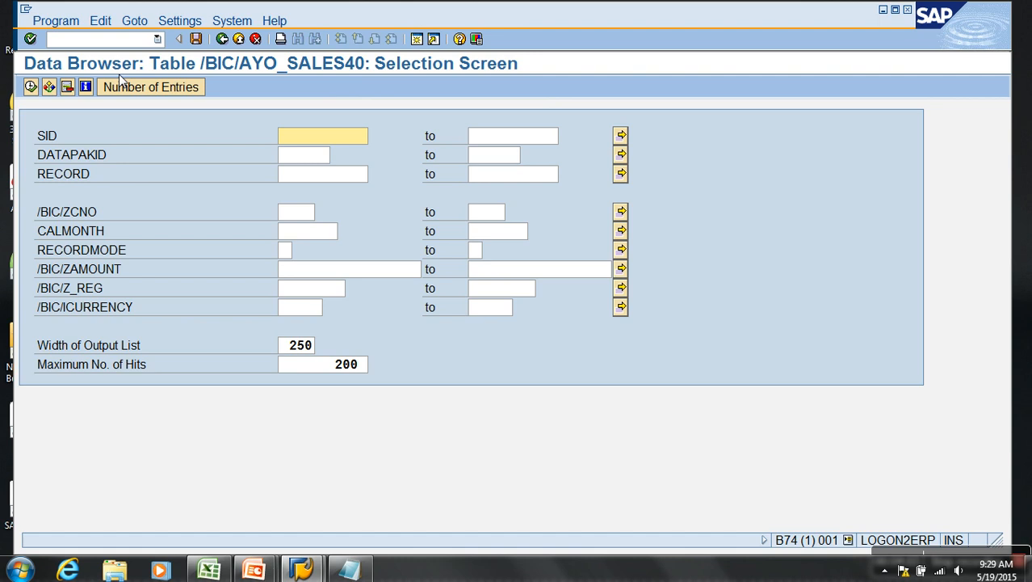
click(34, 87)
click(222, 38)
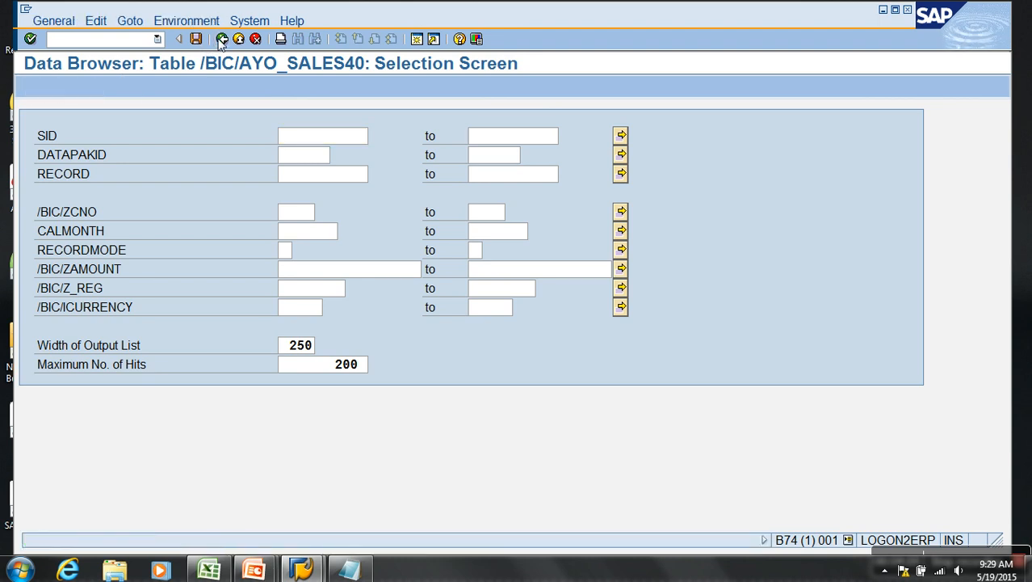
click(822, 465)
click(31, 86)
click(222, 39)
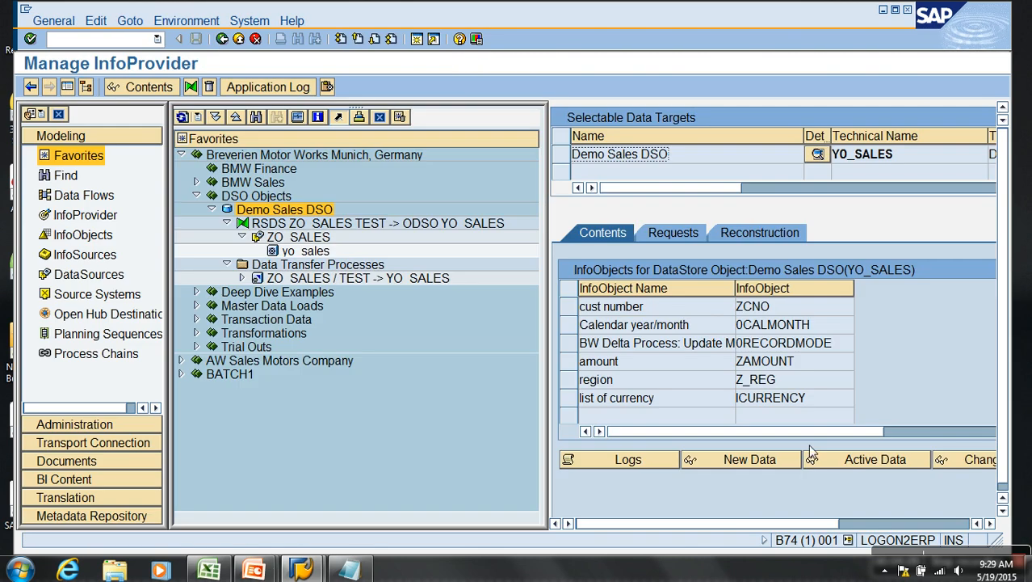
Step: Look up the change log entries of the emptied Demo Sales DSO and leave its management view
click(970, 459)
click(31, 87)
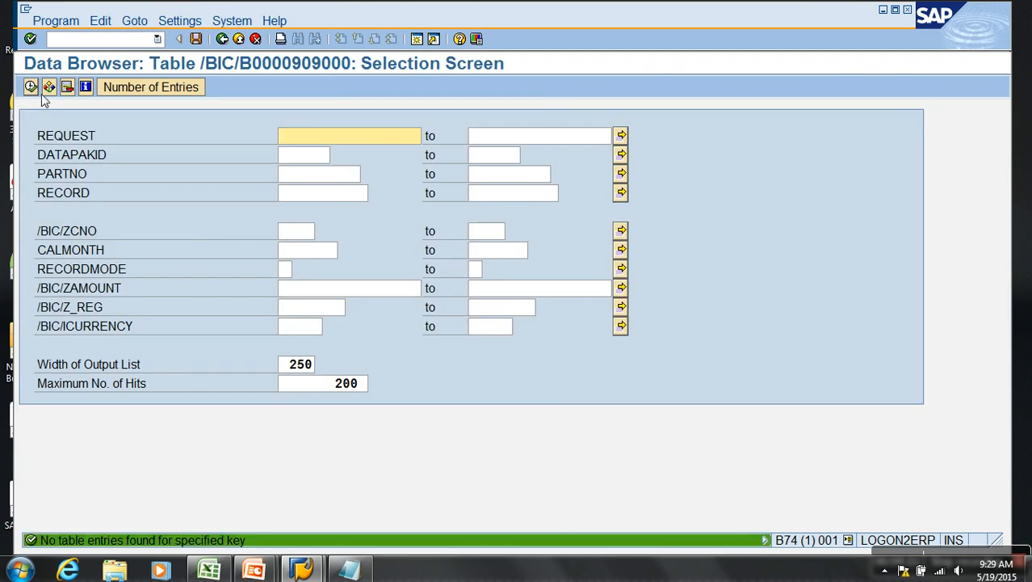
click(223, 39)
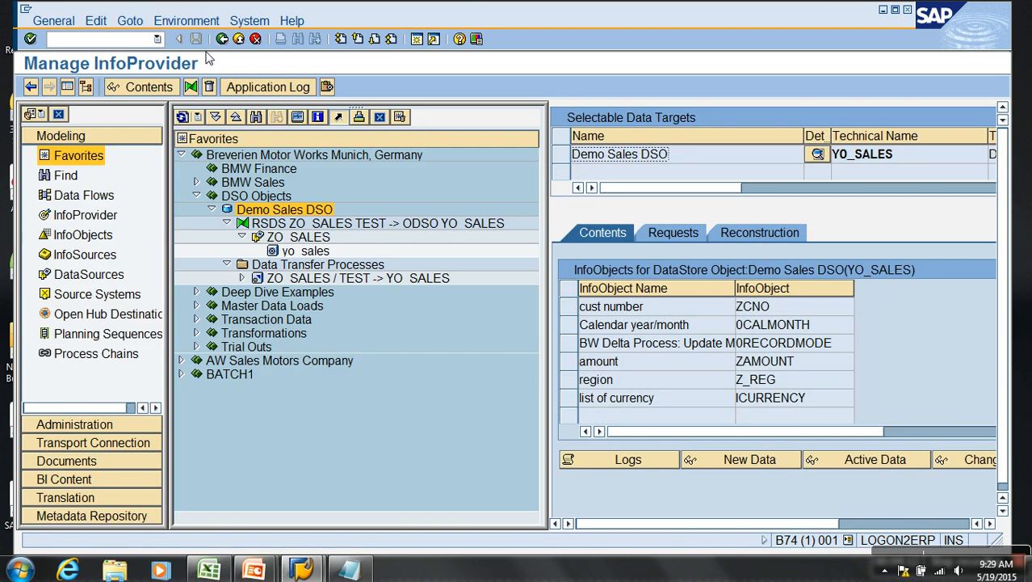
click(240, 39)
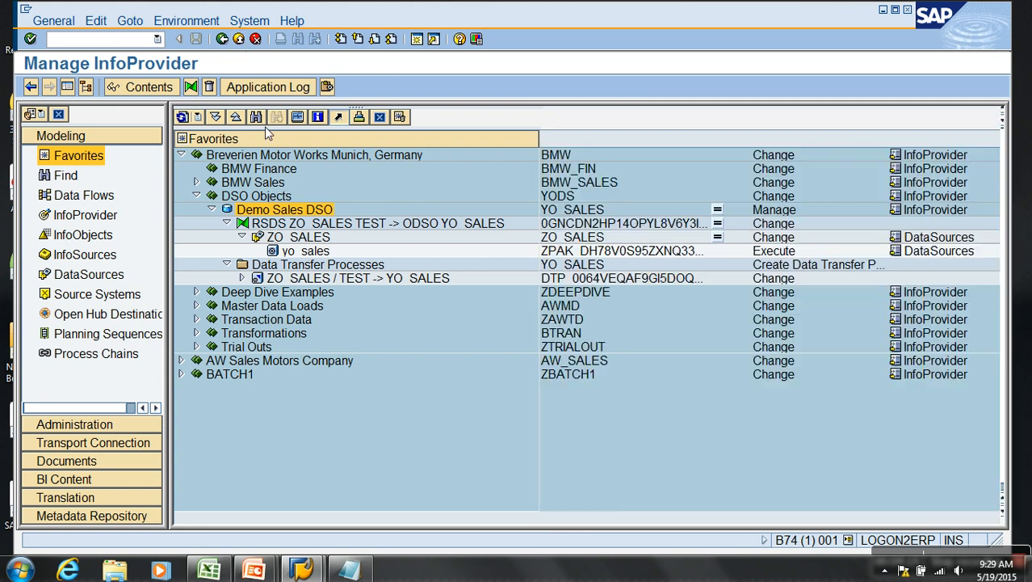
Step: Enable Get All New Data Request By Request in the data transfer process ZO_SALES / TEST -> YO_SALES and activate it
double_click(327, 281)
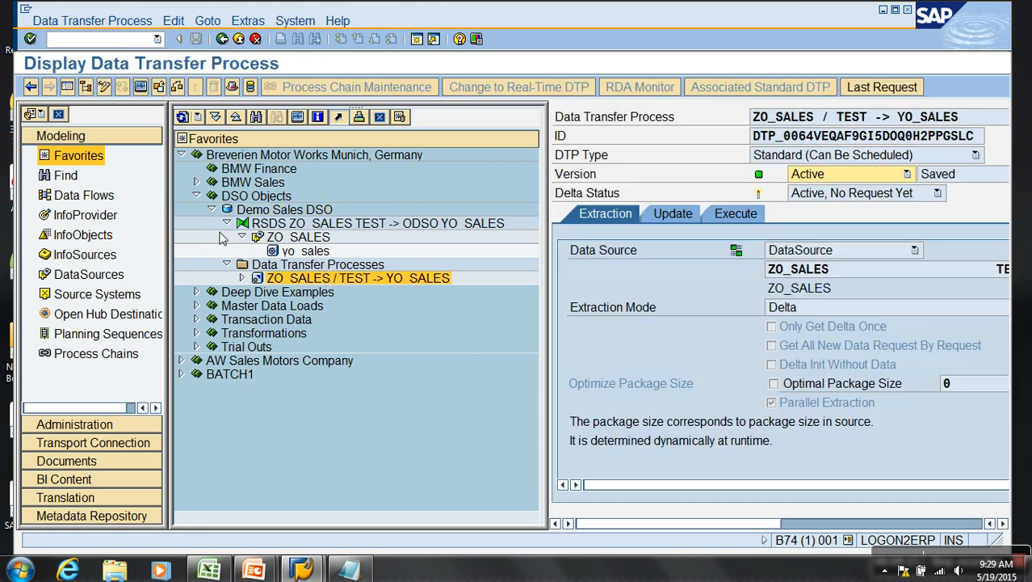
click(66, 88)
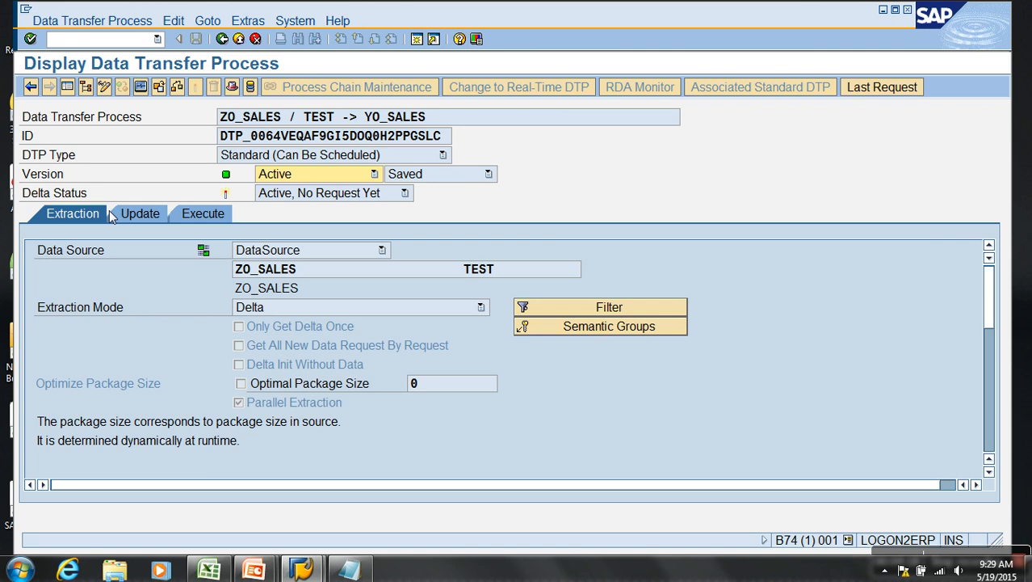
click(105, 87)
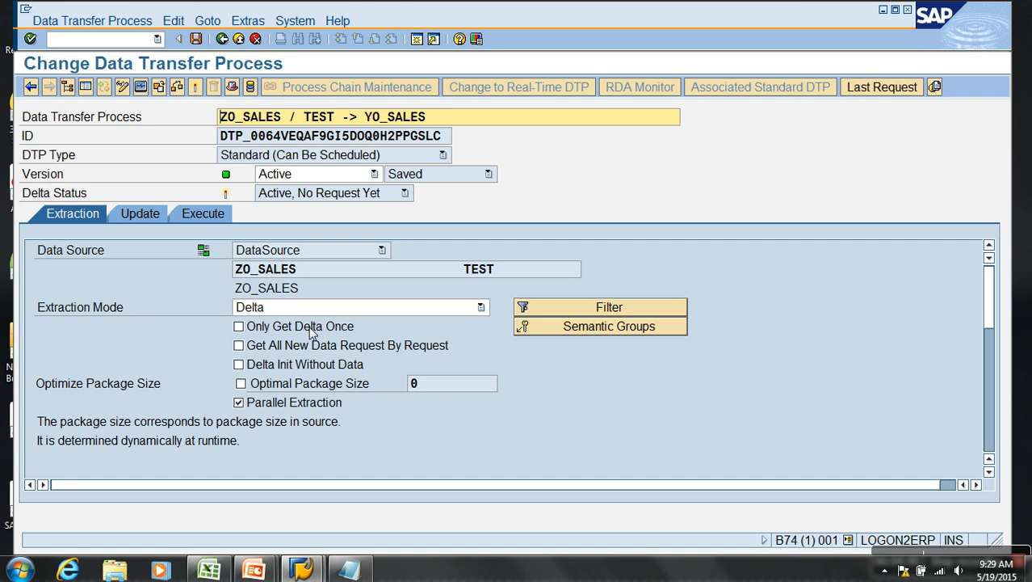
click(298, 346)
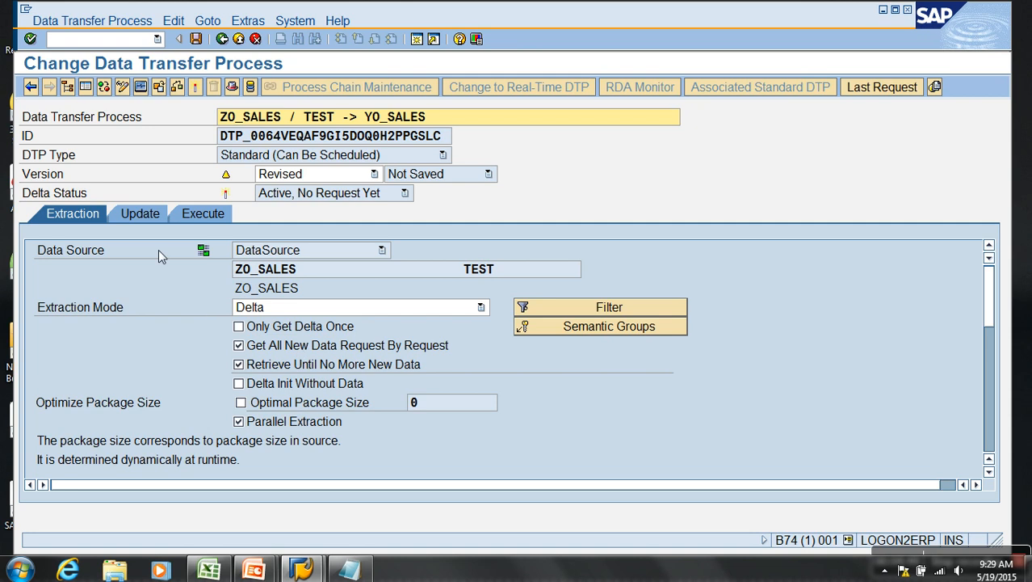
click(197, 87)
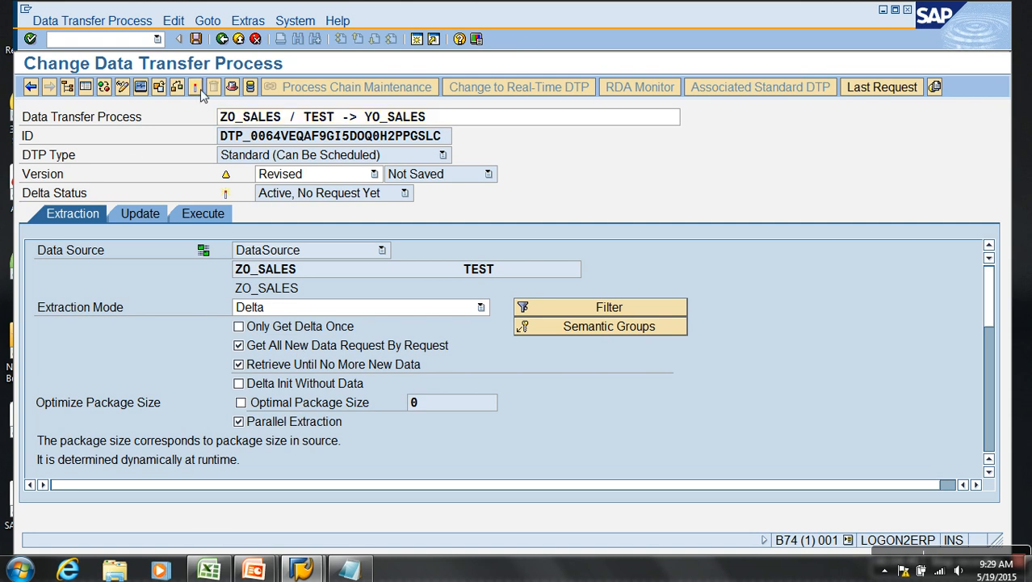
Step: Execute the data transfer process ZO_SALES / TEST -> YO_SALES, view its update settings and return to the modeling tree
click(210, 214)
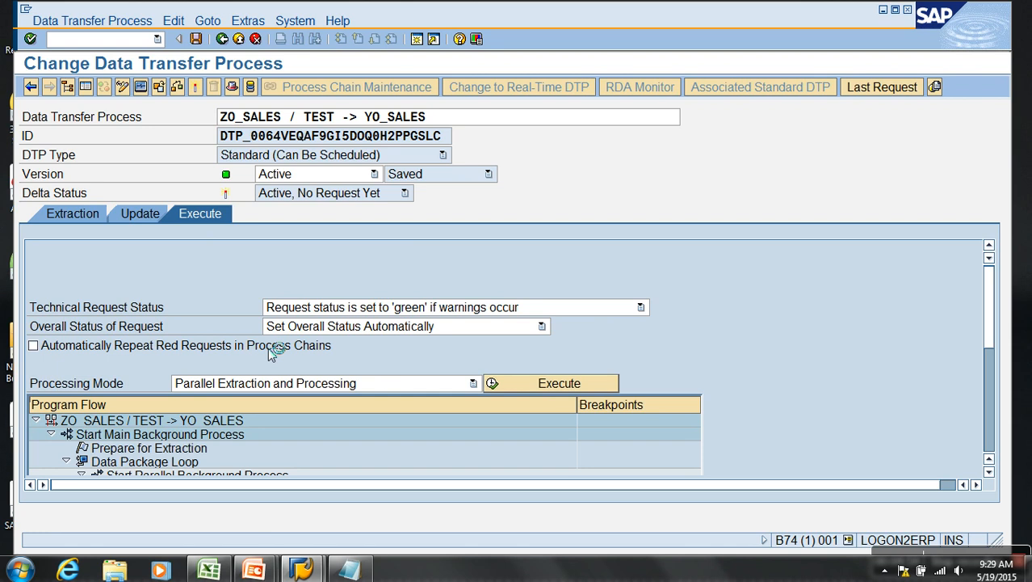
click(378, 330)
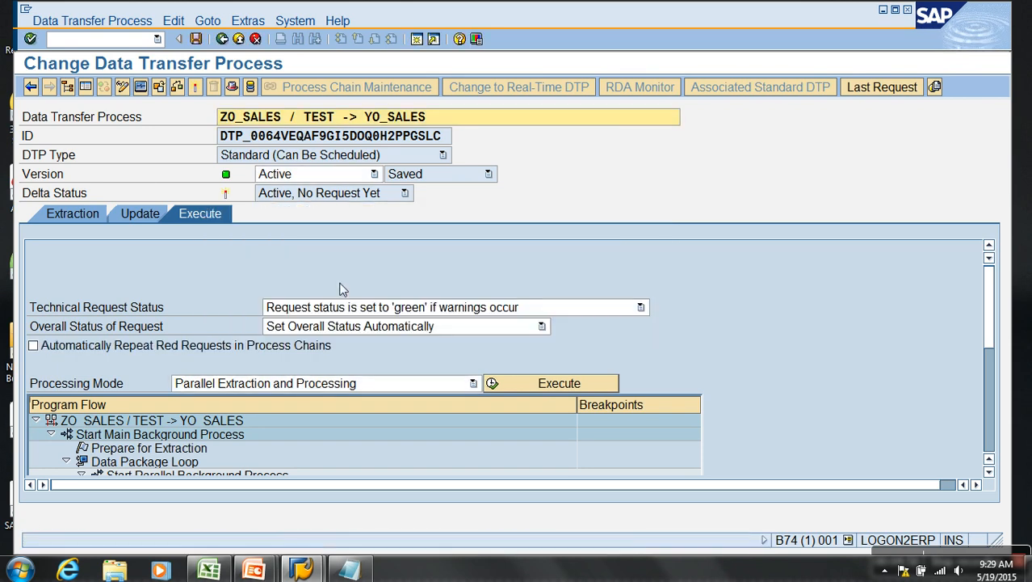
click(135, 215)
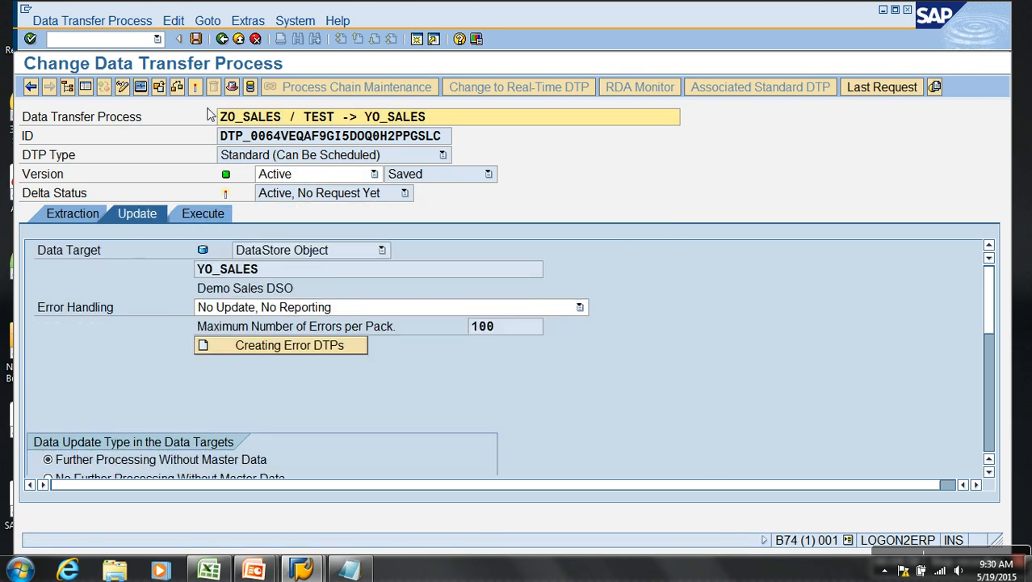
click(239, 39)
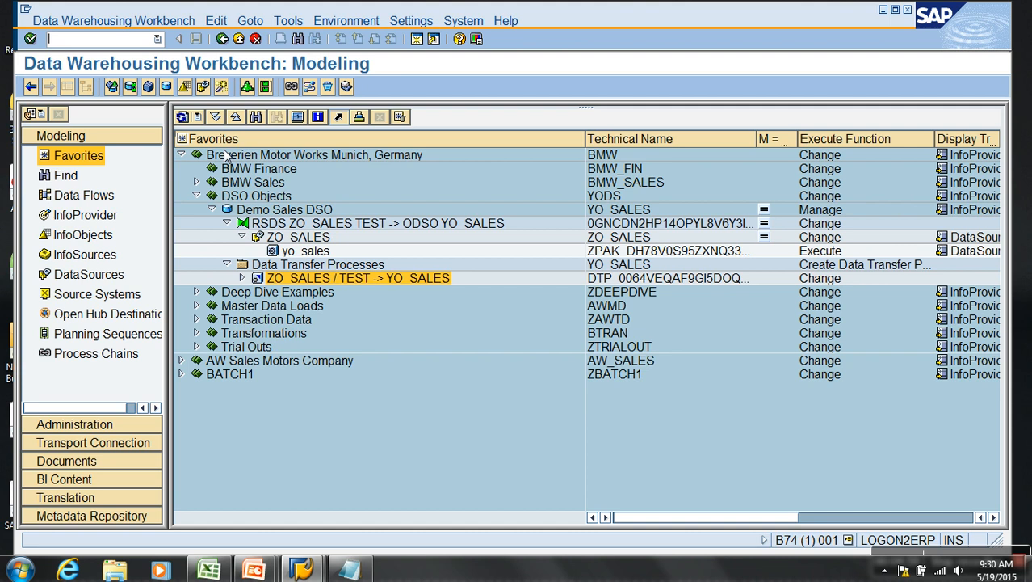
Step: Open the request list of Demo Sales DSO, refresh it and check the transferred and added records
right_click(320, 217)
click(369, 383)
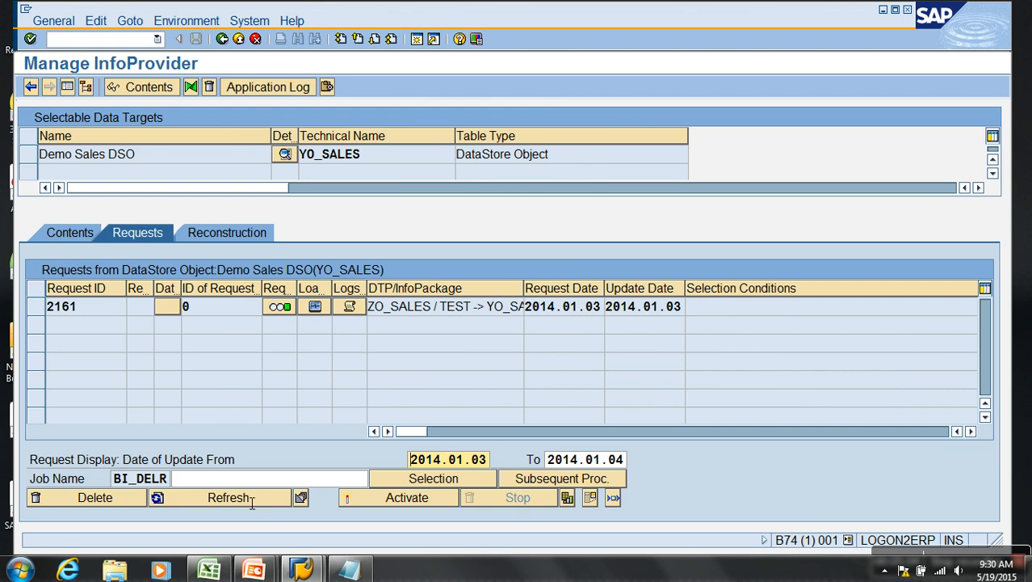
click(237, 498)
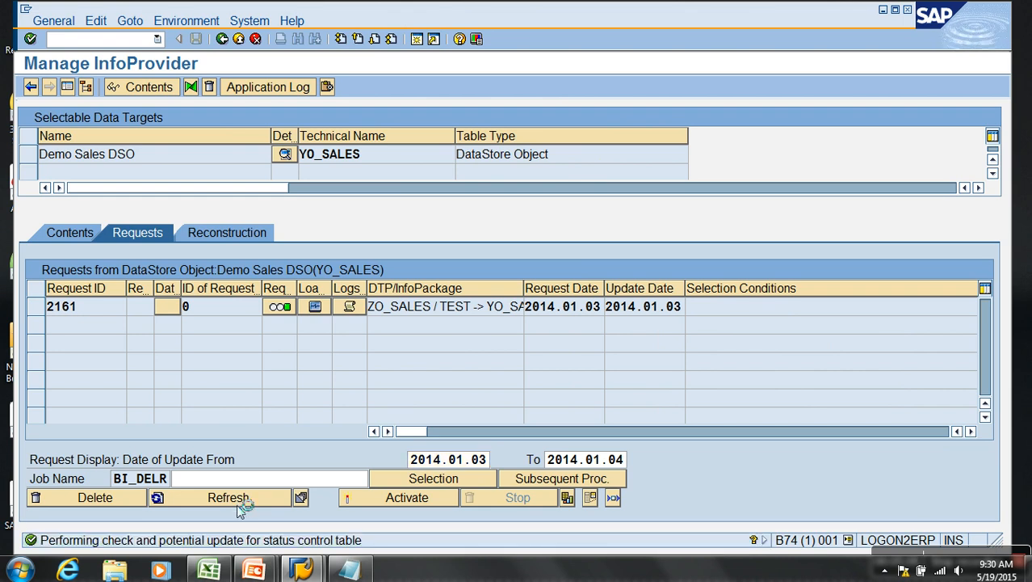
click(237, 498)
click(237, 499)
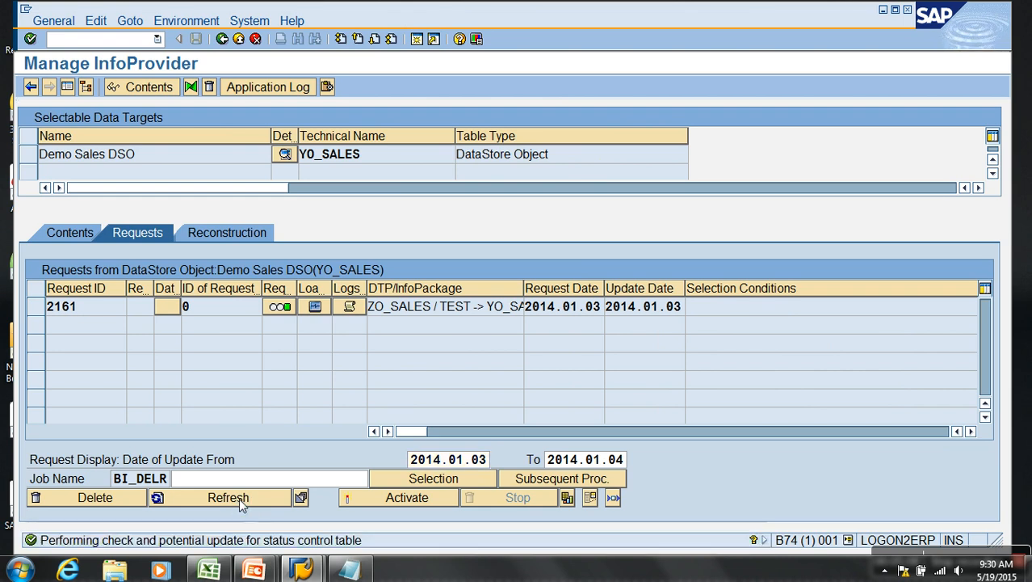
click(970, 432)
click(970, 432)
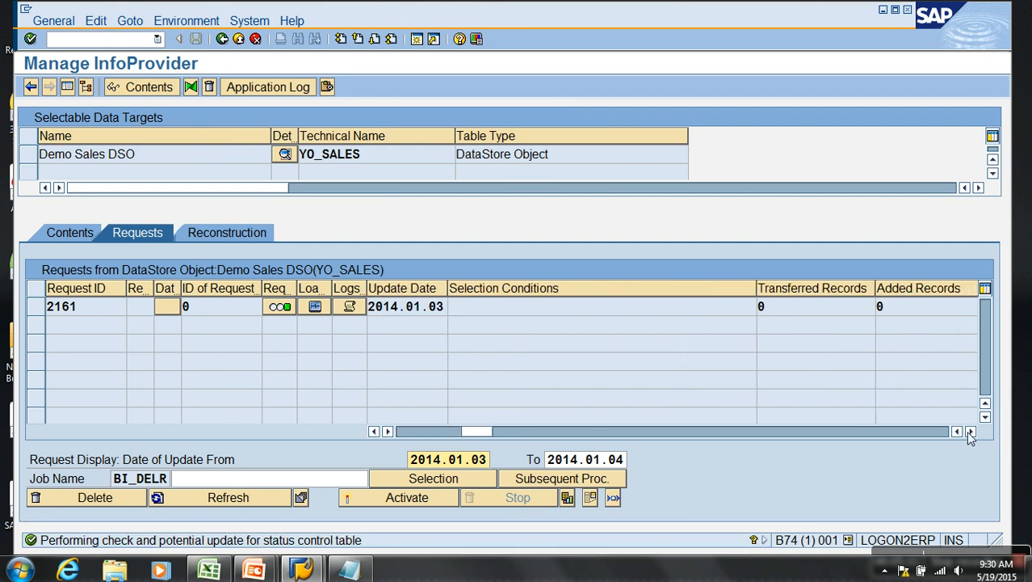
click(248, 504)
Step: Review the processing details of request 2161 in the monitor and return to the request list
click(102, 313)
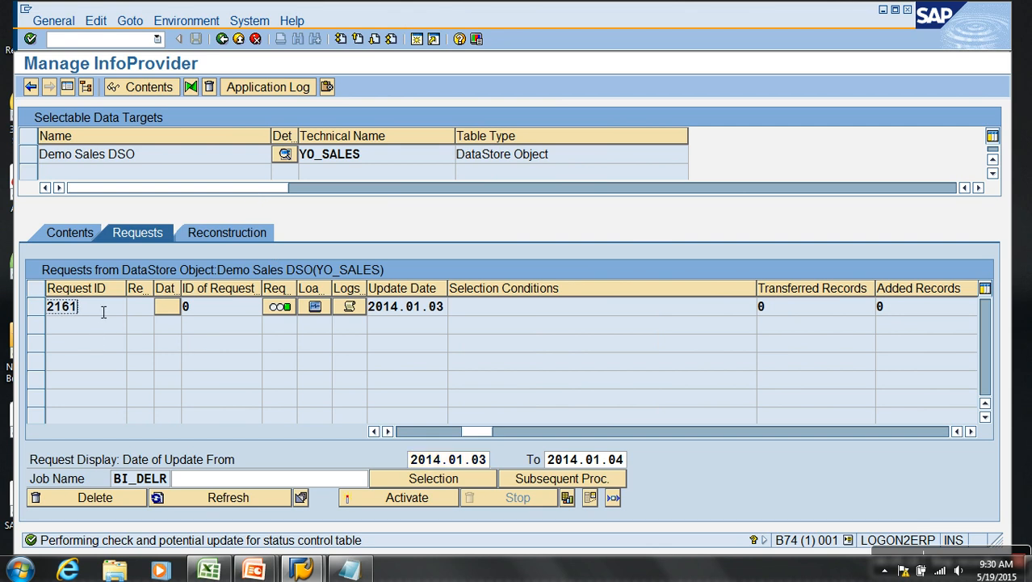
click(315, 307)
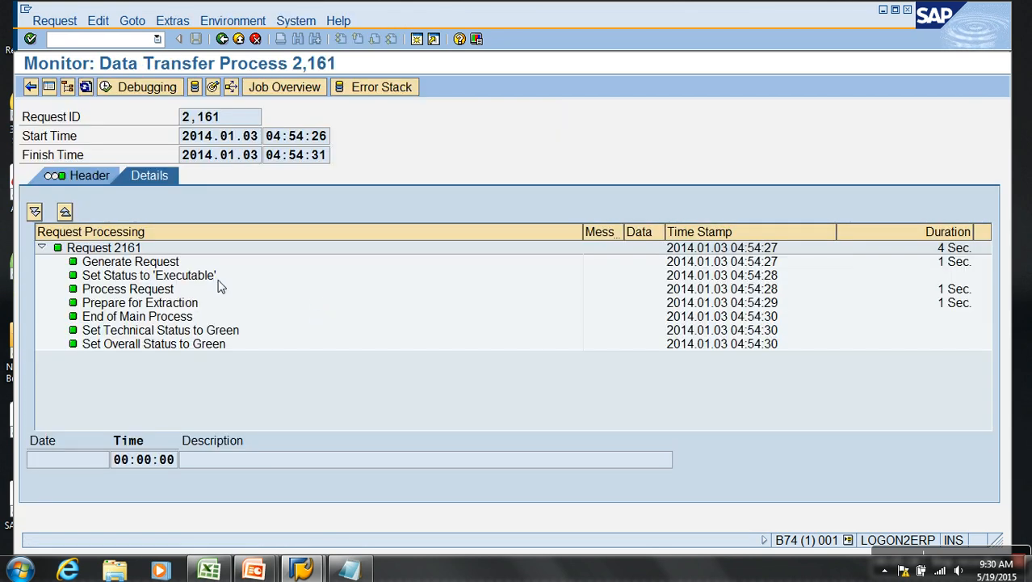
click(222, 39)
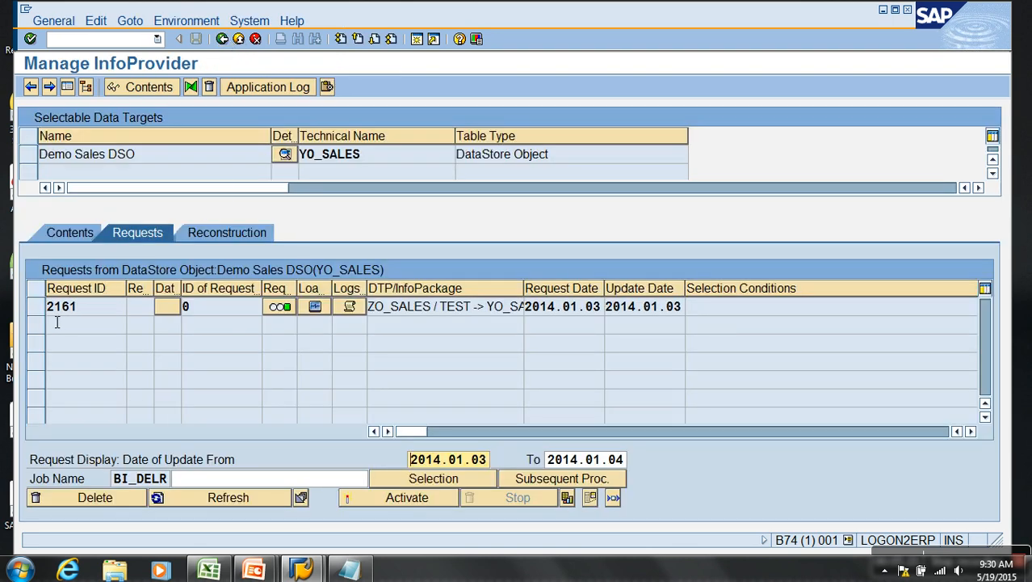
Step: Delete request 2161 from Demo Sales DSO, refresh the request list and return to the modeling tree
click(39, 307)
click(100, 497)
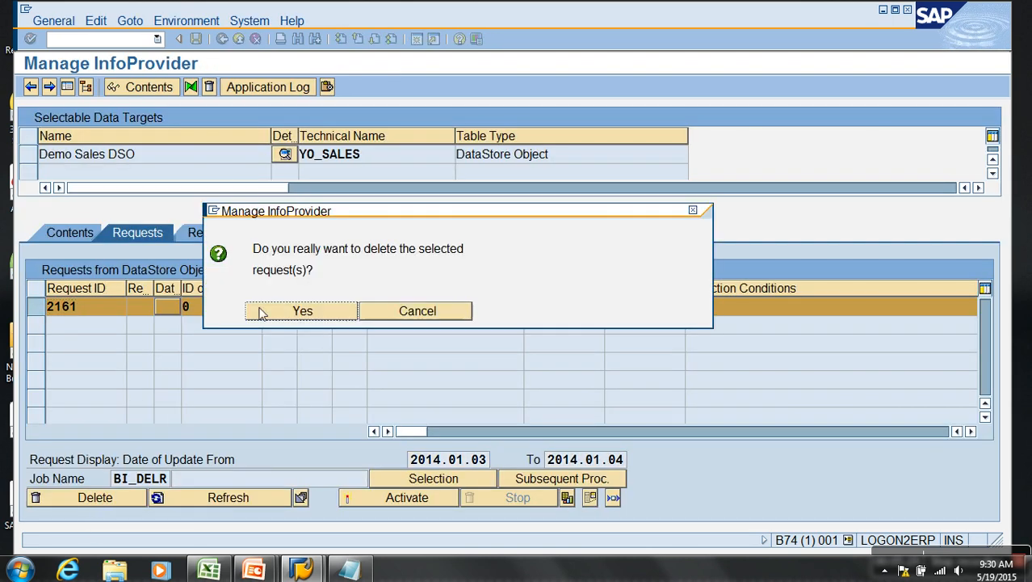
click(301, 311)
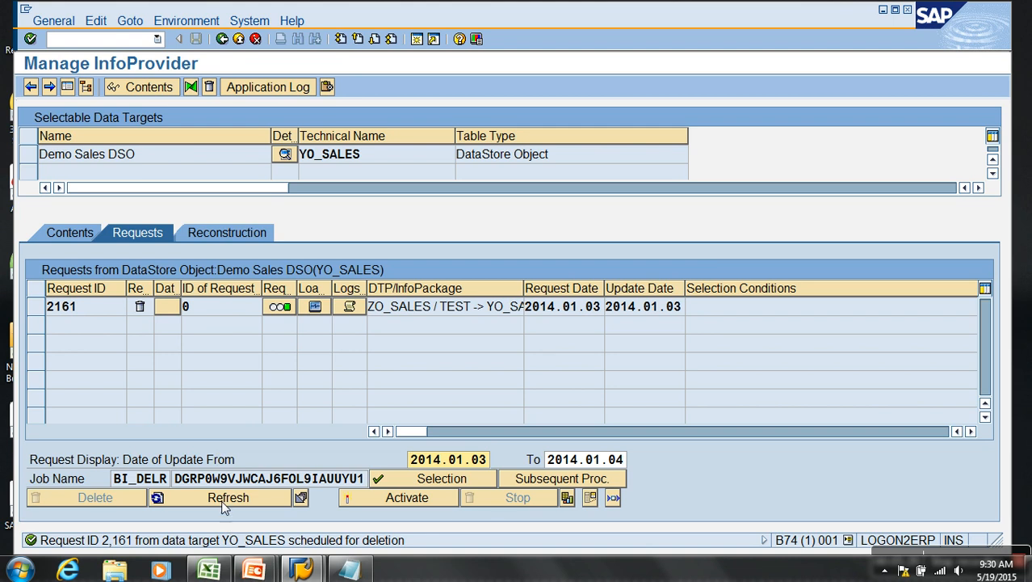
click(222, 498)
click(221, 39)
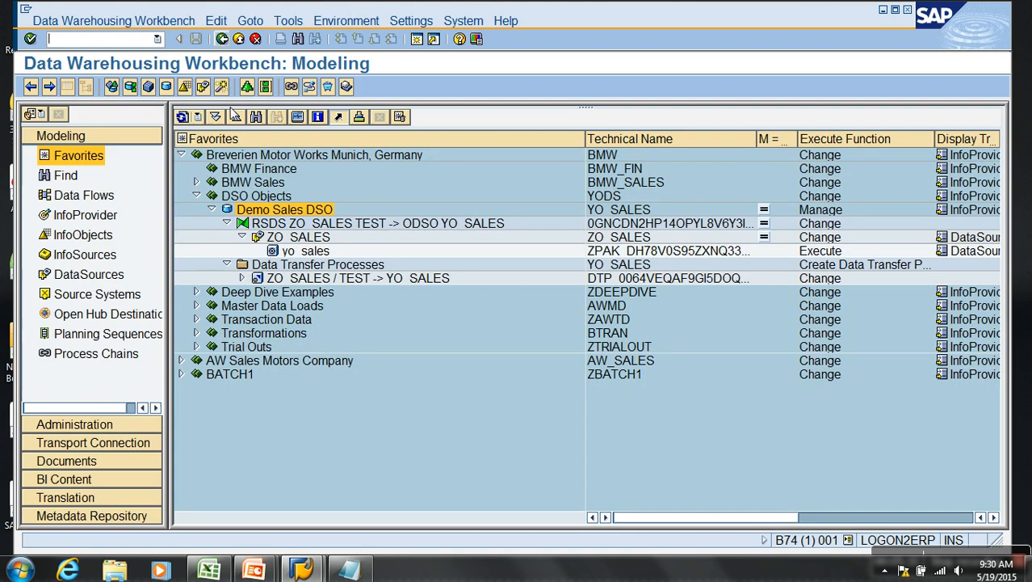
Step: Open the PSA request list of DataSource ZO_SALES, review the where-used list of request 2092 and close that list
right_click(275, 236)
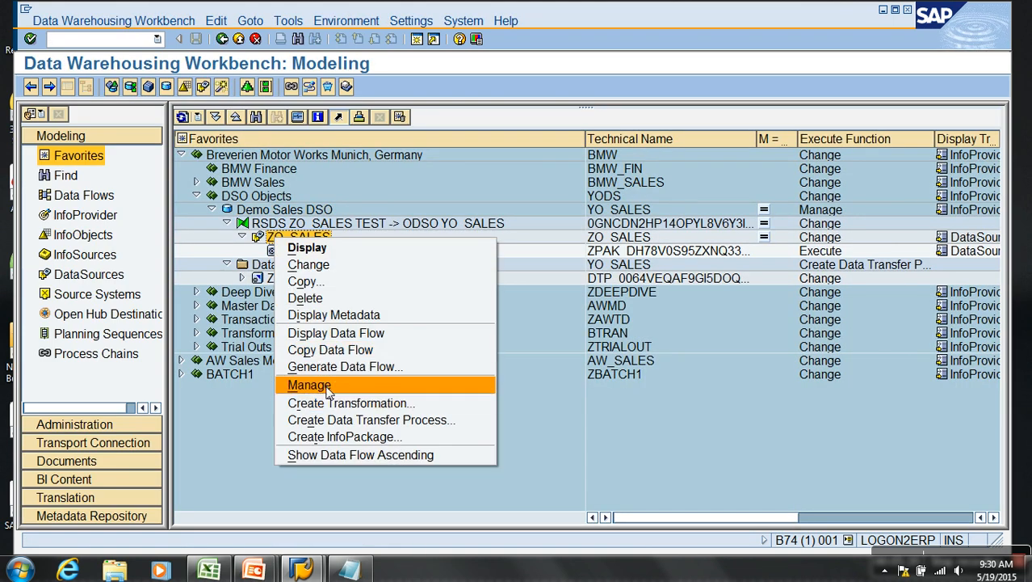
click(322, 386)
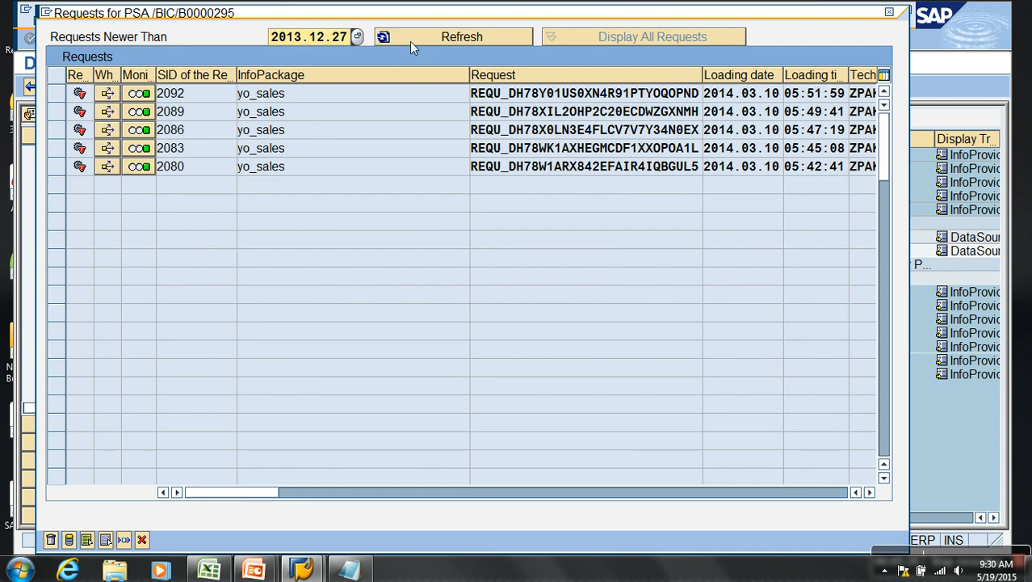
click(107, 93)
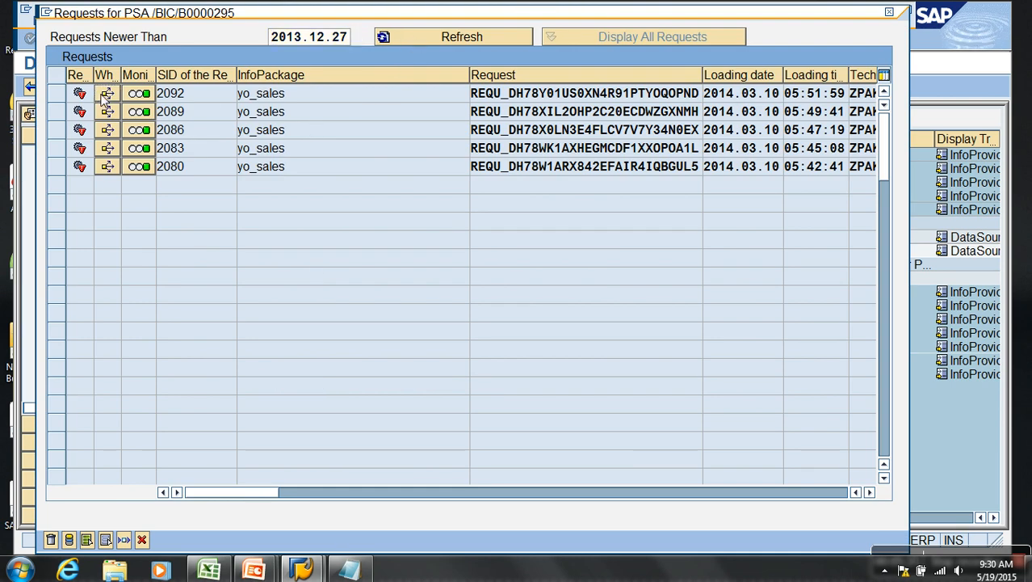
click(107, 94)
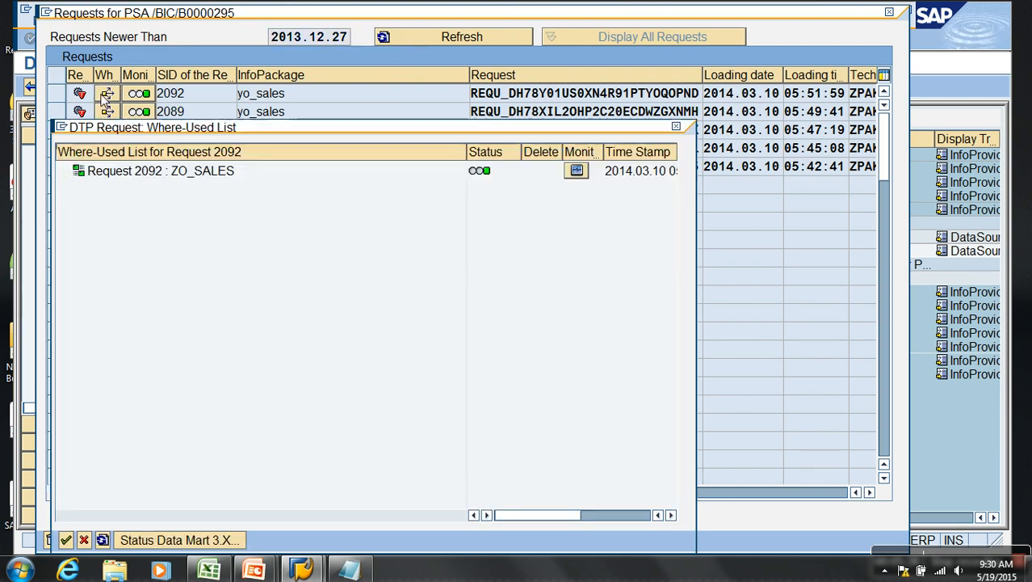
click(654, 173)
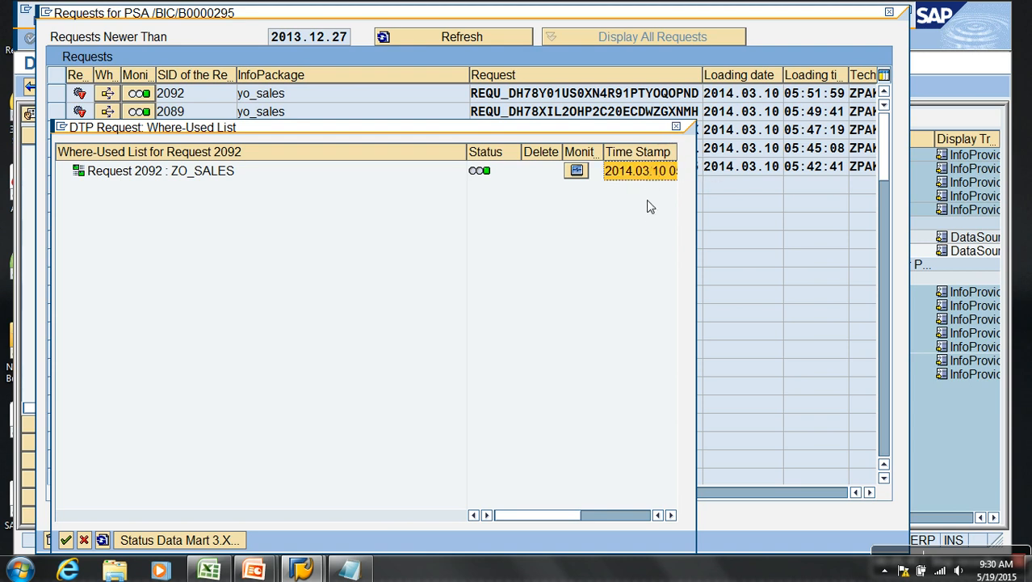
click(676, 130)
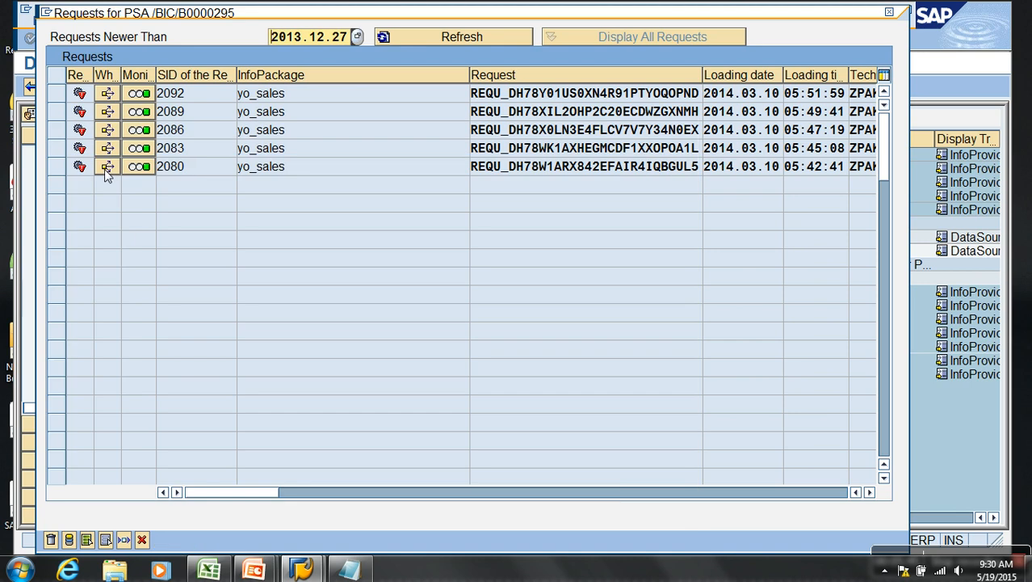
Step: Delete requests 2080, 2083, 2086, 2089 and 2092 from the PSA of ZO_SALES
click(59, 166)
drag(68, 155, 57, 93)
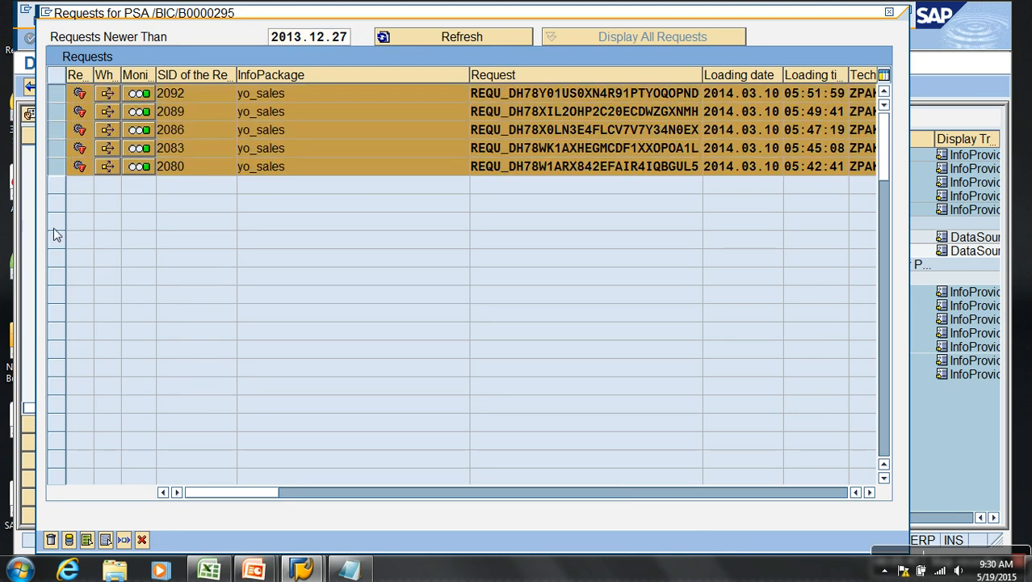
click(51, 539)
click(312, 317)
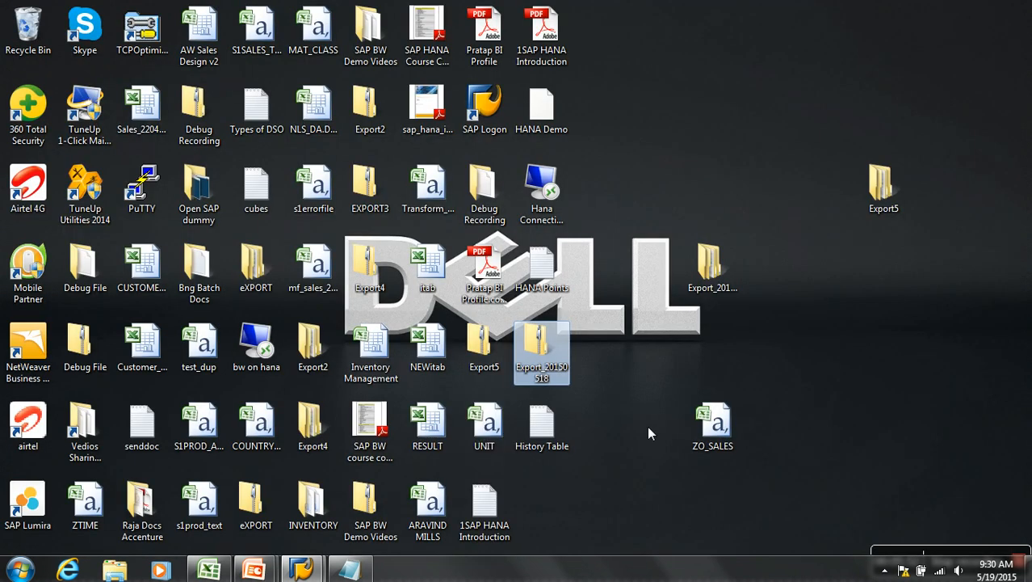
Step: Switch to Excel, opening the ZO_SALES file from the desktop and the Sample Data sheet of the recent DSO Document workbook, and return to ZO_SALES
double_click(713, 422)
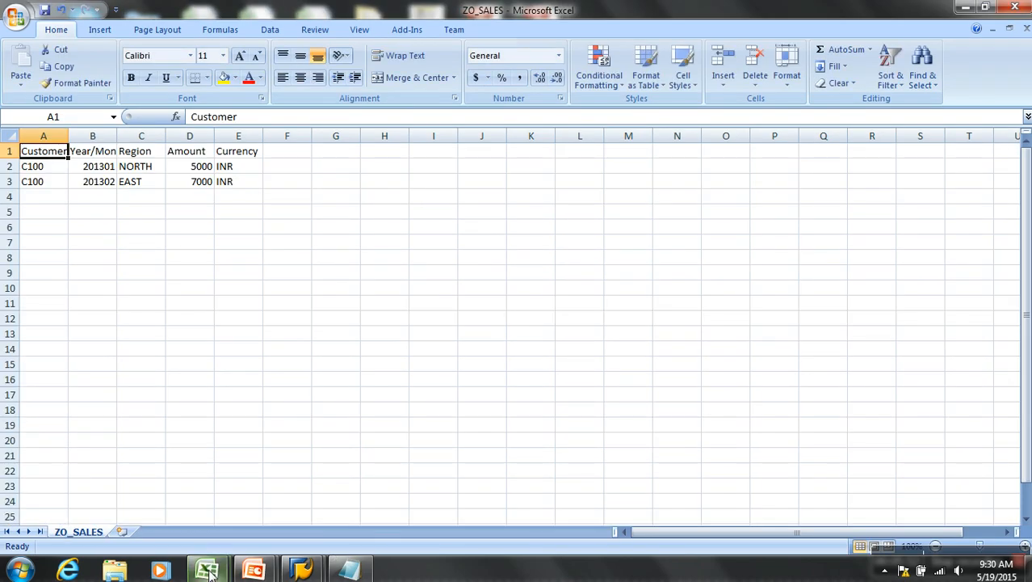
mouse_move(209, 570)
click(14, 18)
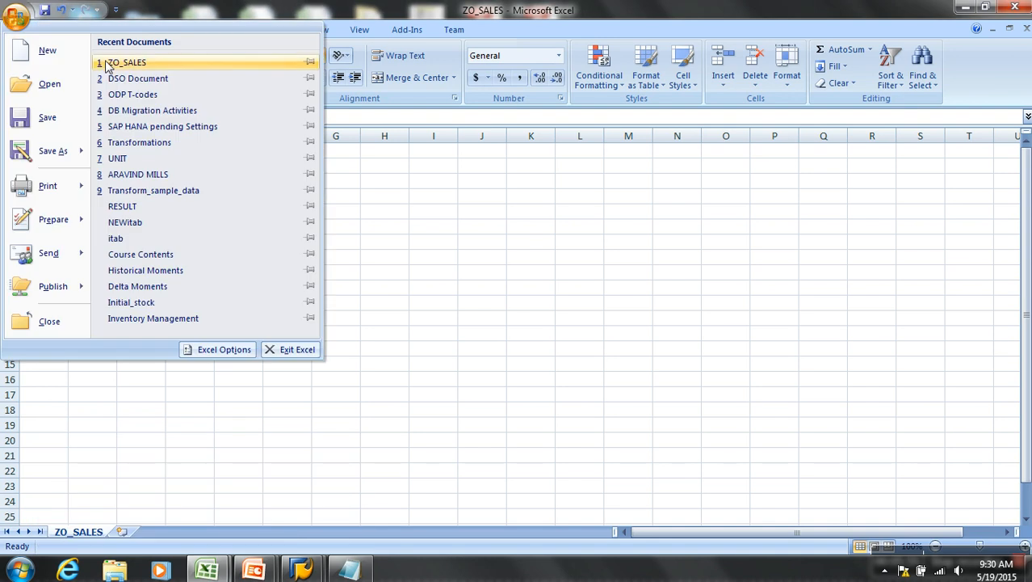
click(138, 78)
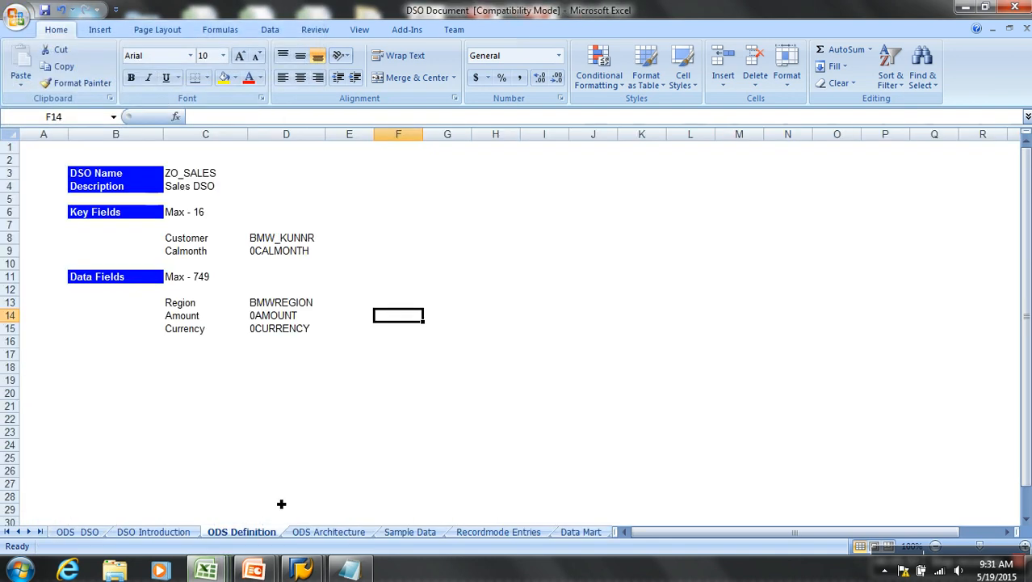
click(408, 532)
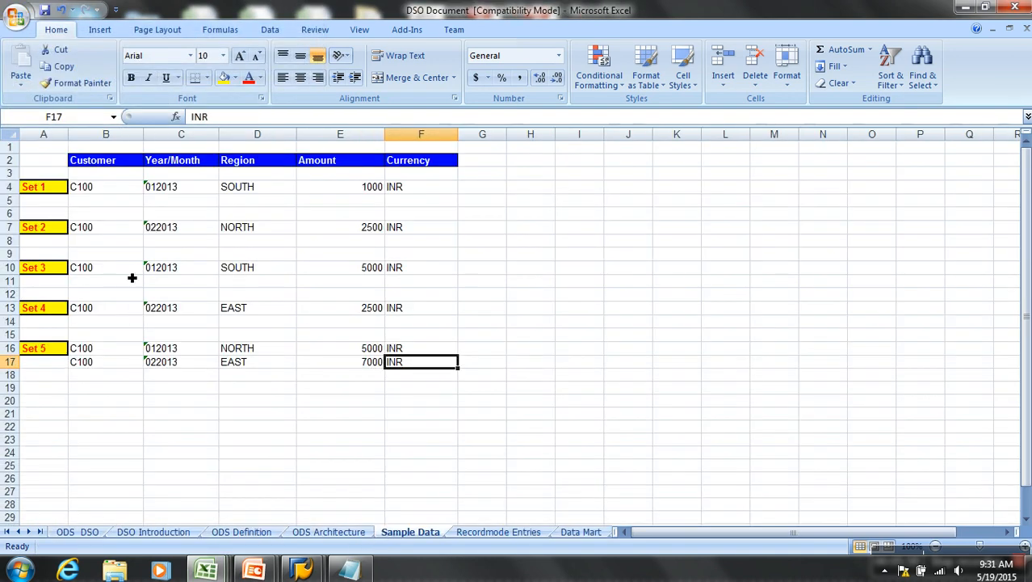
key(alt+Tab)
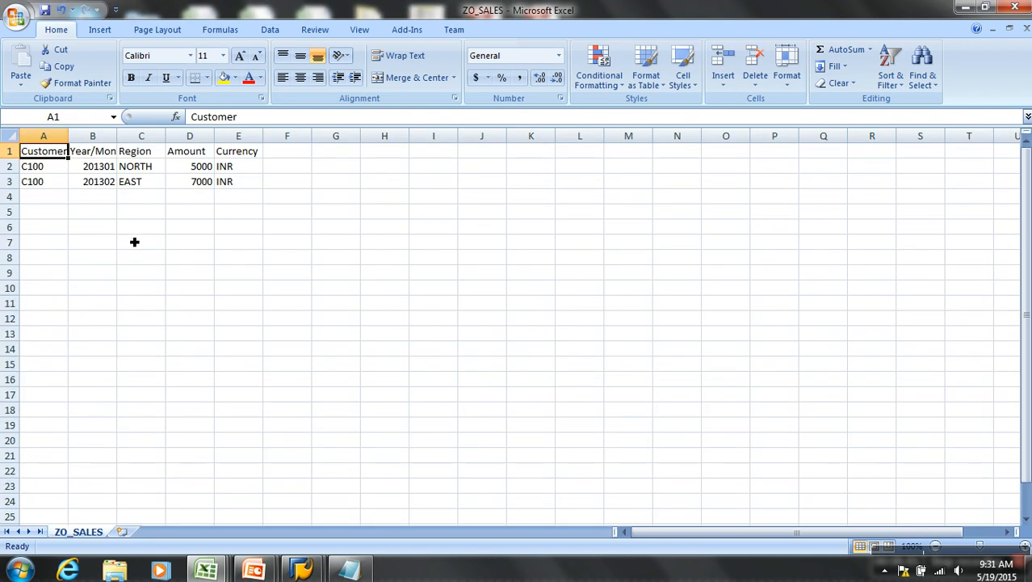
key(alt+Tab)
key(alt+Tab)
Step: Clear row 3 of ZO_SALES and replace the region, amount and currency in row 2 with Set 1's SOUTH, 1000, INR from the sample data
click(17, 187)
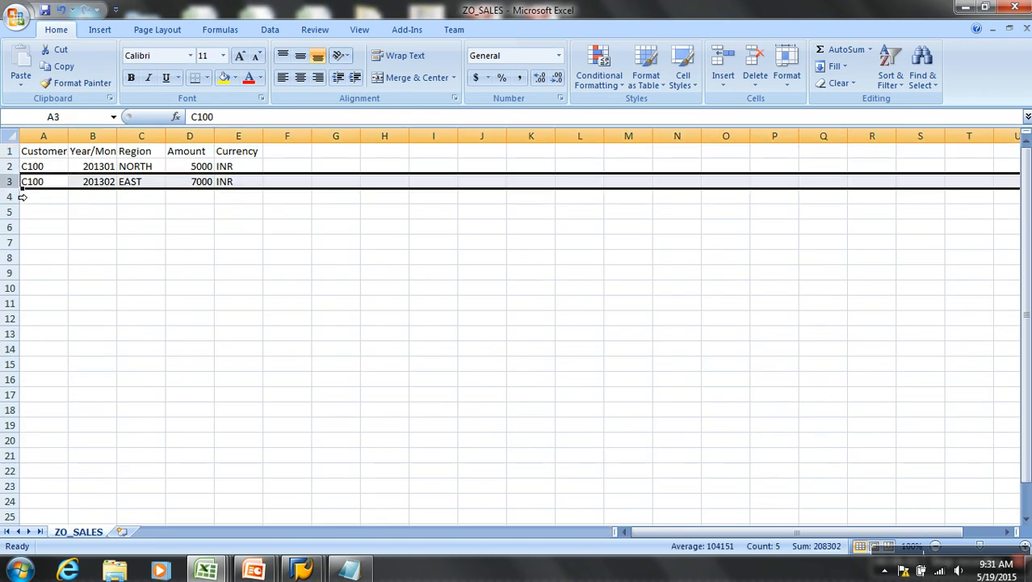
key(Delete)
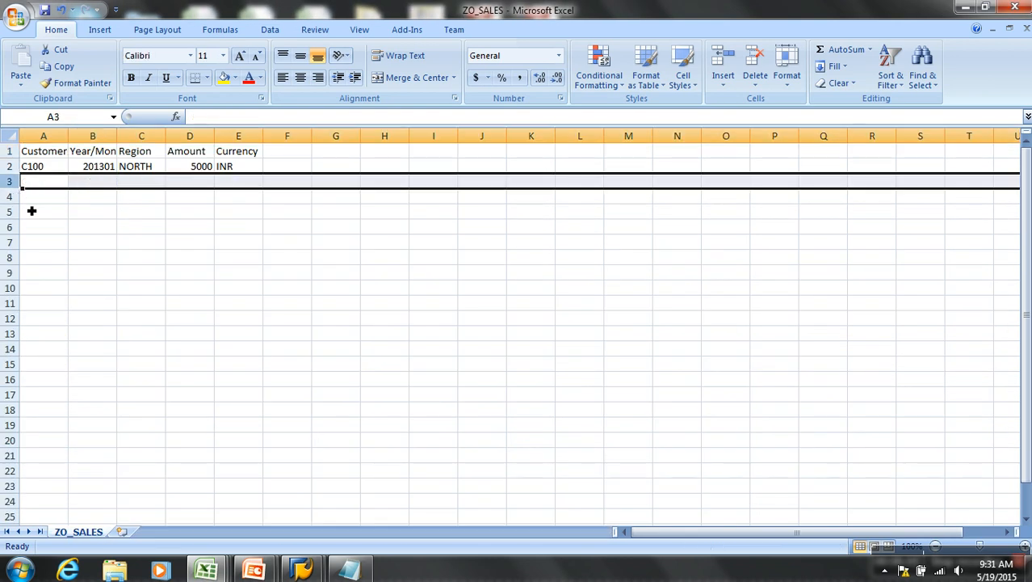
click(103, 171)
key(alt+Tab)
drag(257, 189, 400, 194)
key(ctrl+c)
key(alt+Tab)
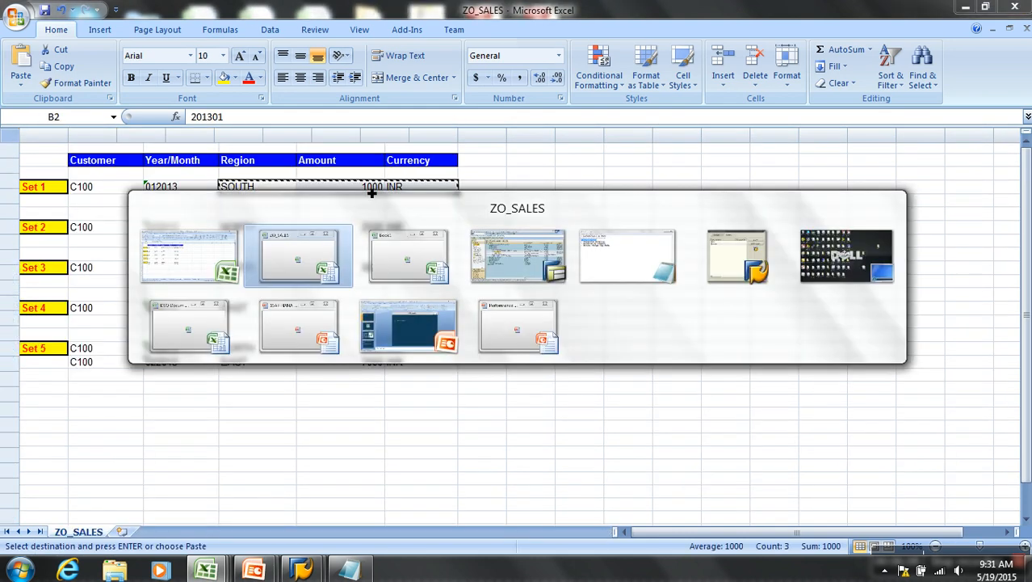
click(144, 168)
key(ctrl+v)
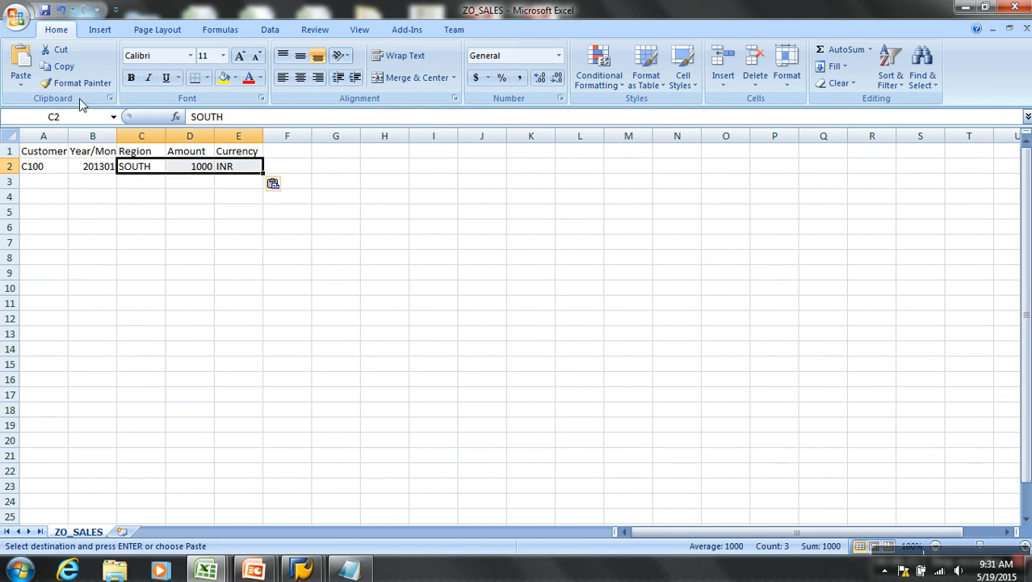
Step: Save the ZO_SALES file with the Set 1 record, keeping the CSV format, and close it
click(44, 10)
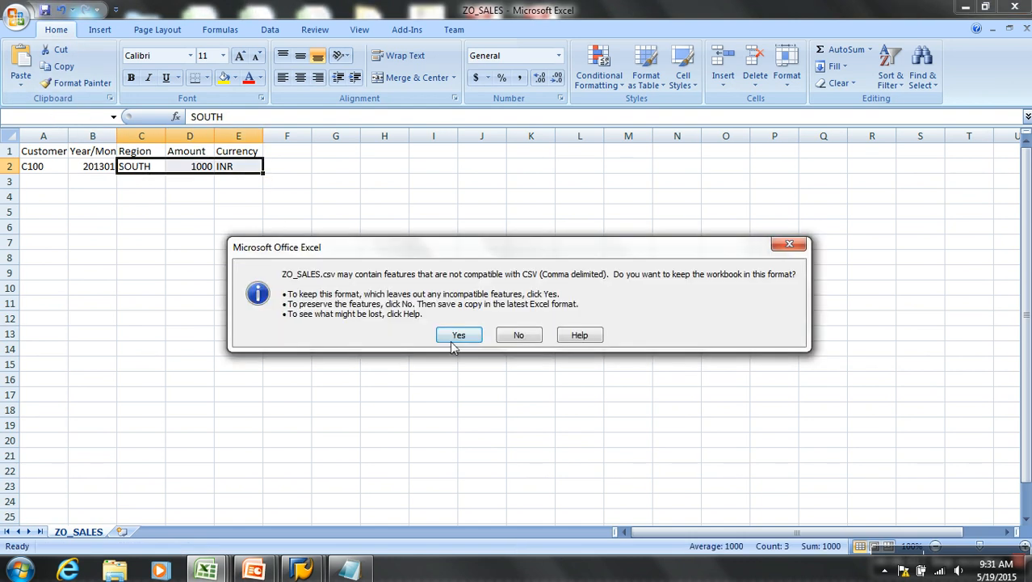
click(458, 336)
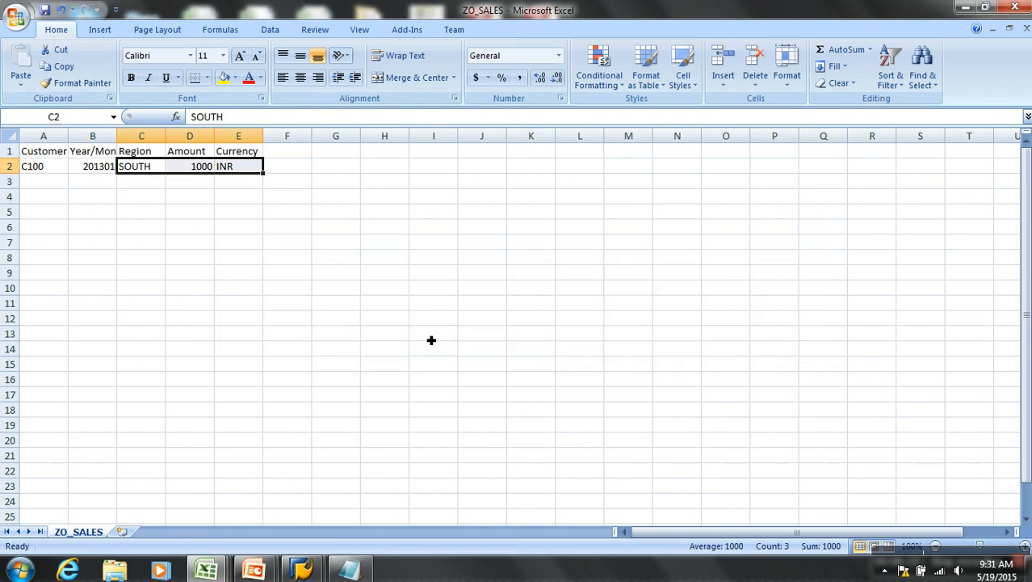
click(1026, 29)
click(473, 324)
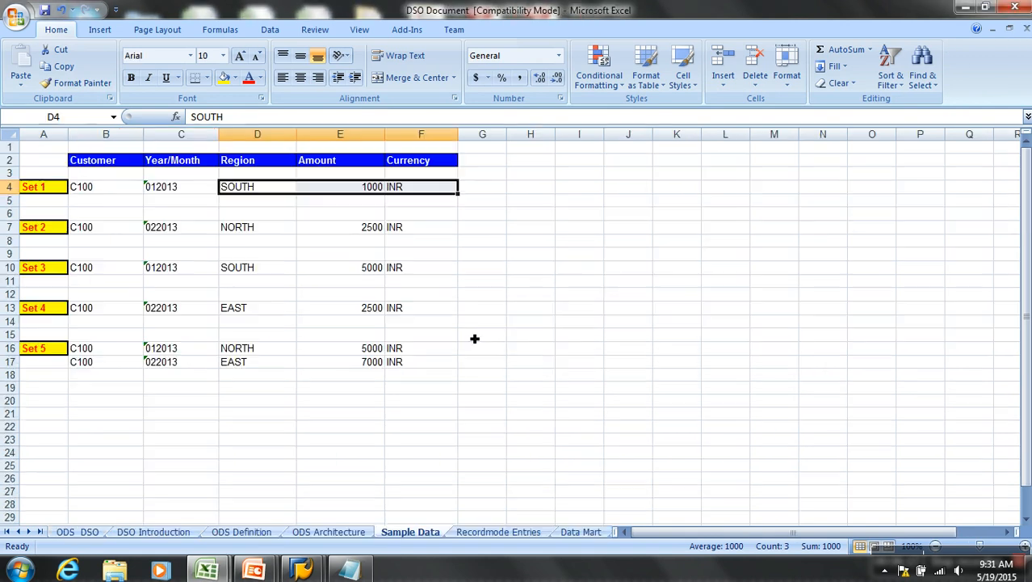
Step: Switch back to SAP, open the yo_sales InfoPackage and start its data load immediately
mouse_move(302, 569)
click(382, 490)
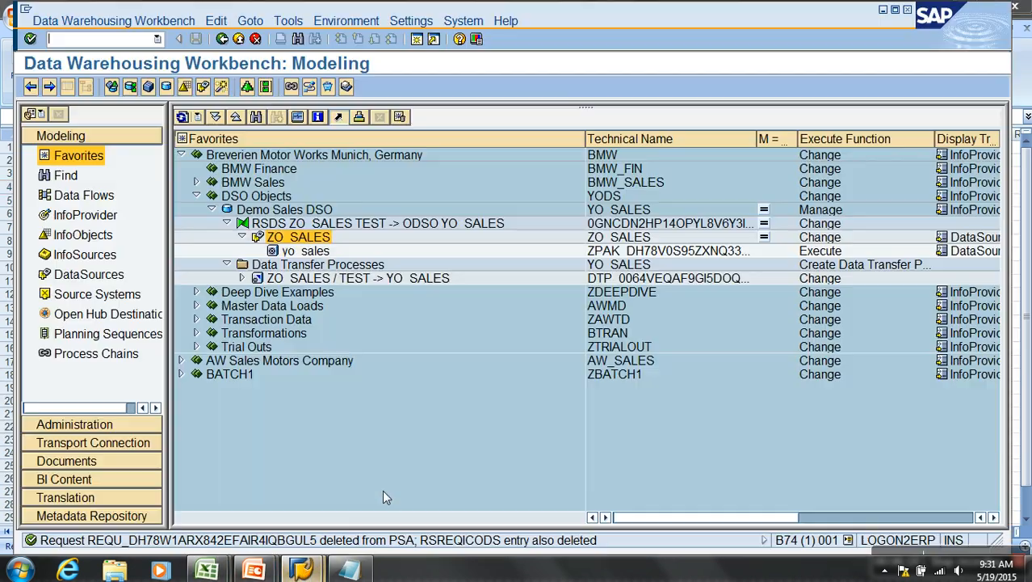
double_click(317, 255)
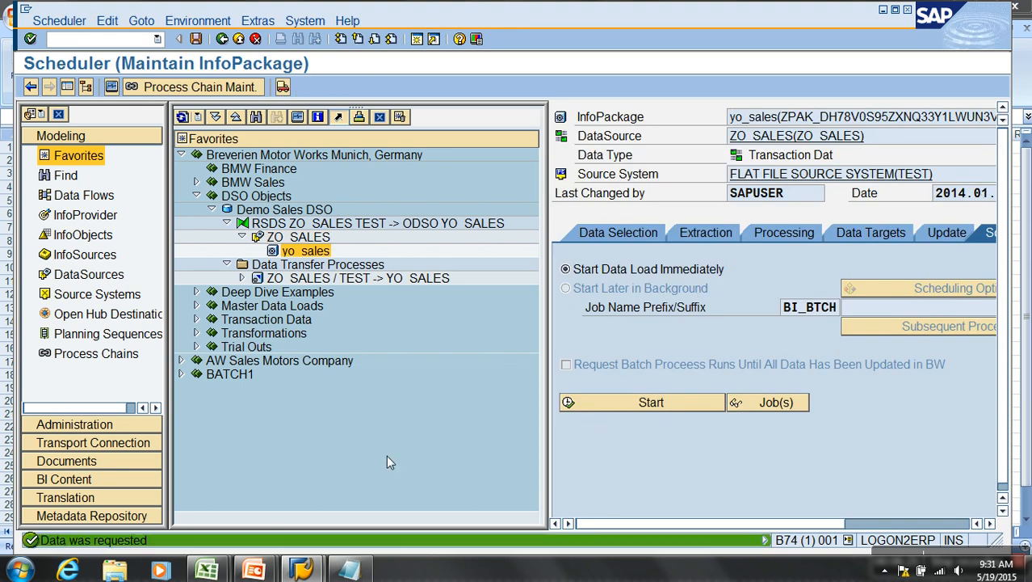
Step: Reopen the ZO_SALES file in Excel, copy Set 2's region, amount and currency (NORTH, 2500, INR) from the sample data and return to ZO_SALES
key(super+d)
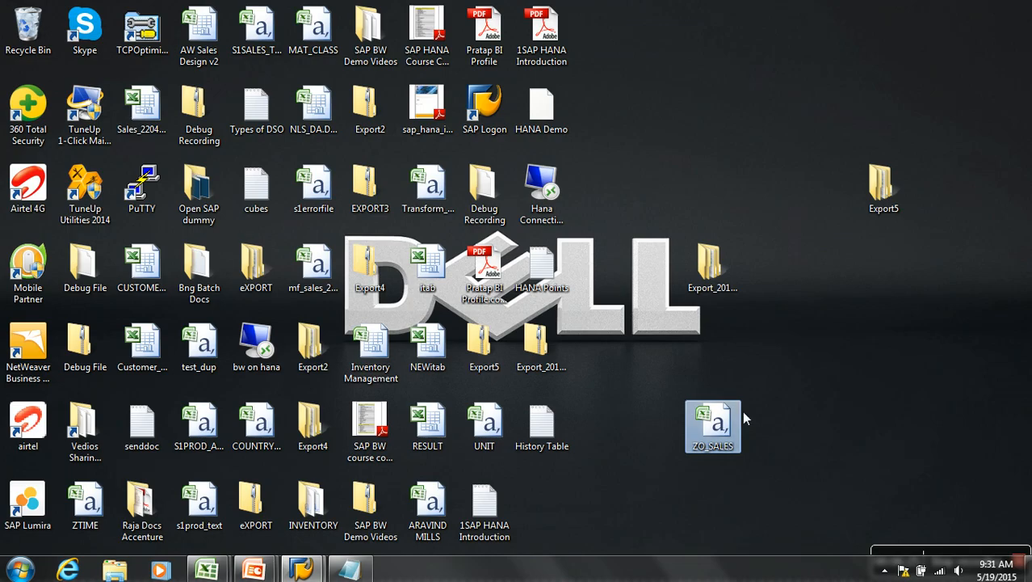
double_click(723, 434)
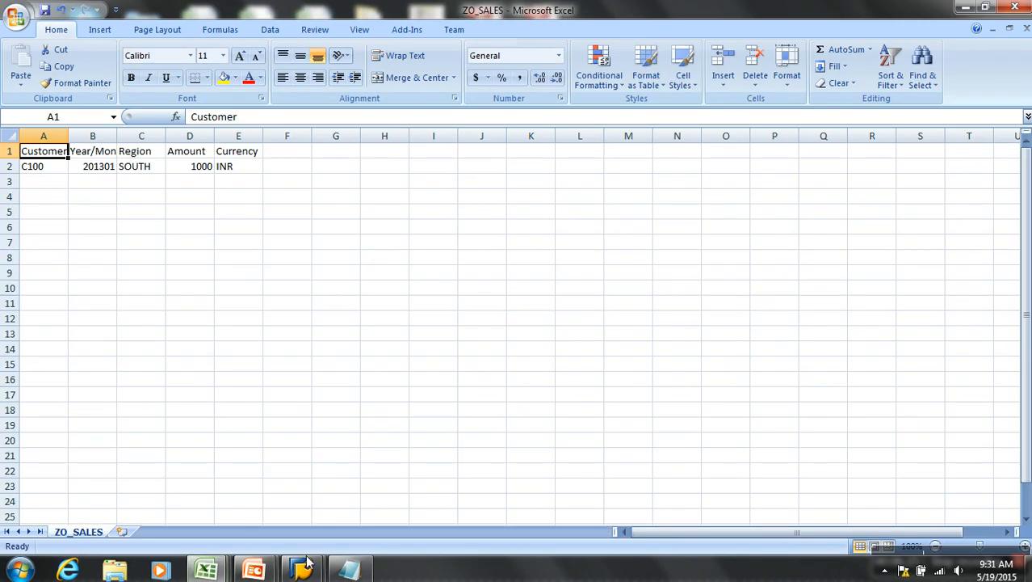
mouse_move(206, 570)
click(291, 509)
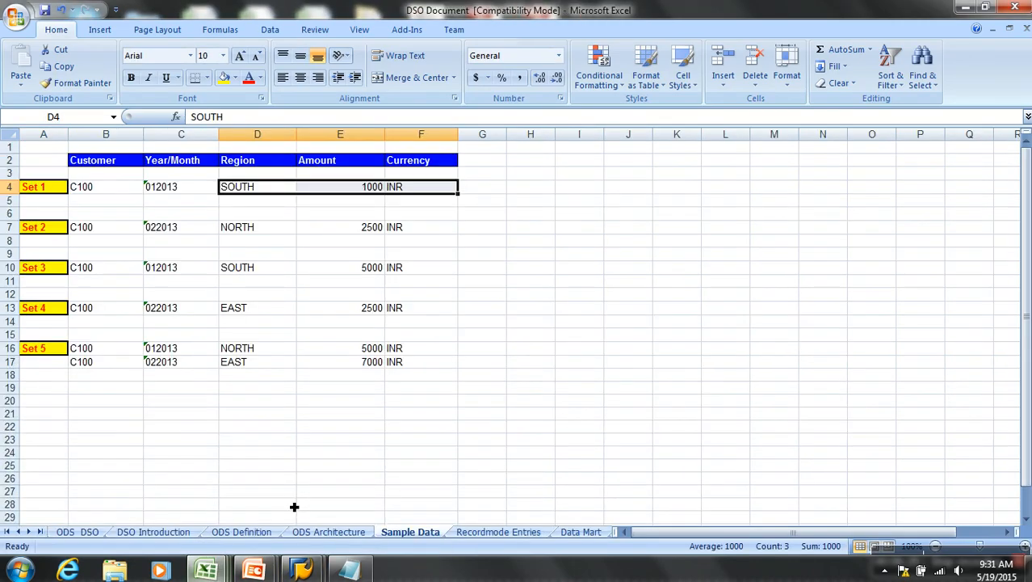
drag(258, 228, 409, 232)
key(ctrl+c)
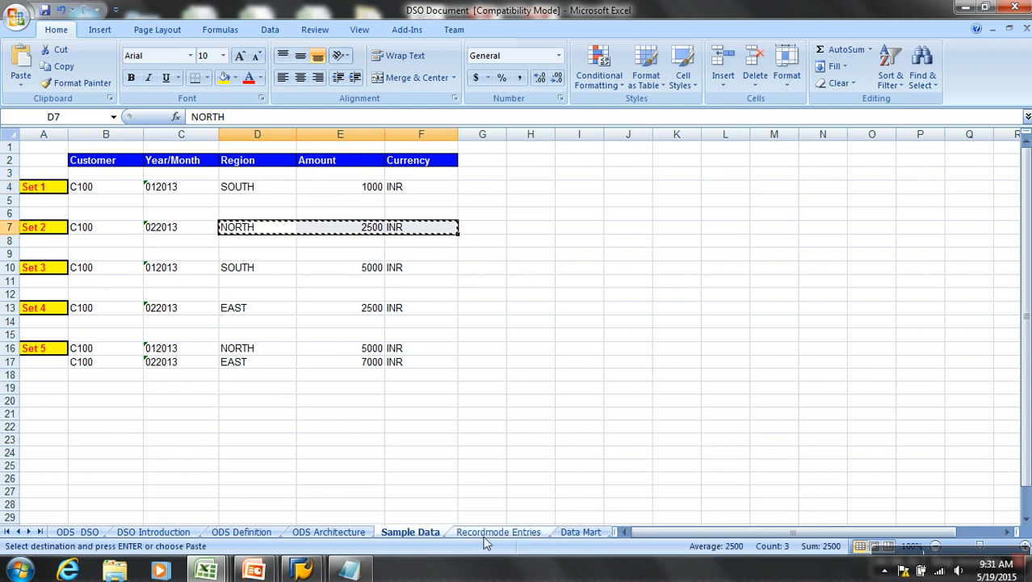
mouse_move(206, 570)
click(363, 494)
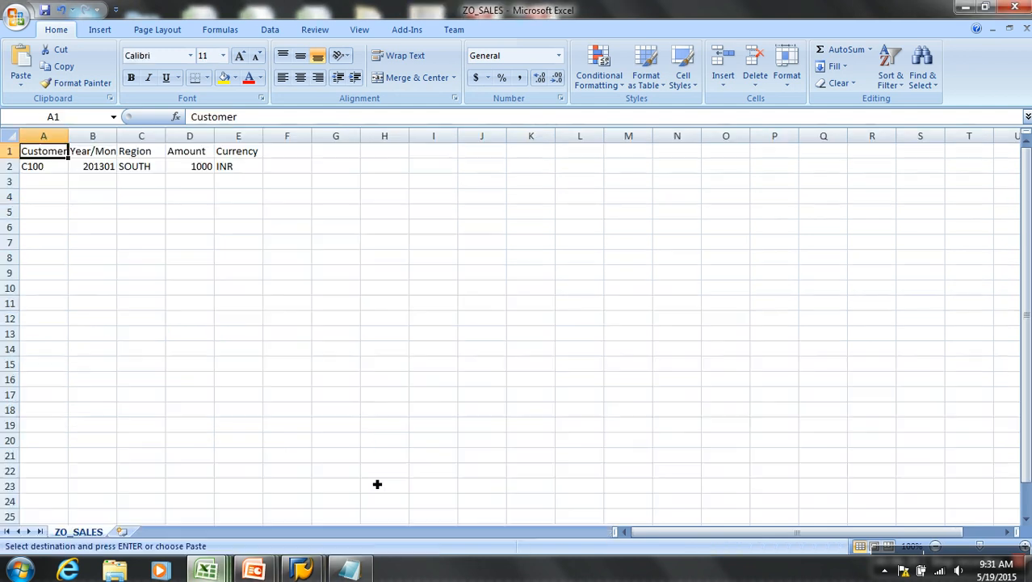
Step: Set the Year/Month value in cell B2 of ZO_SALES to 201302
click(113, 169)
click(236, 123)
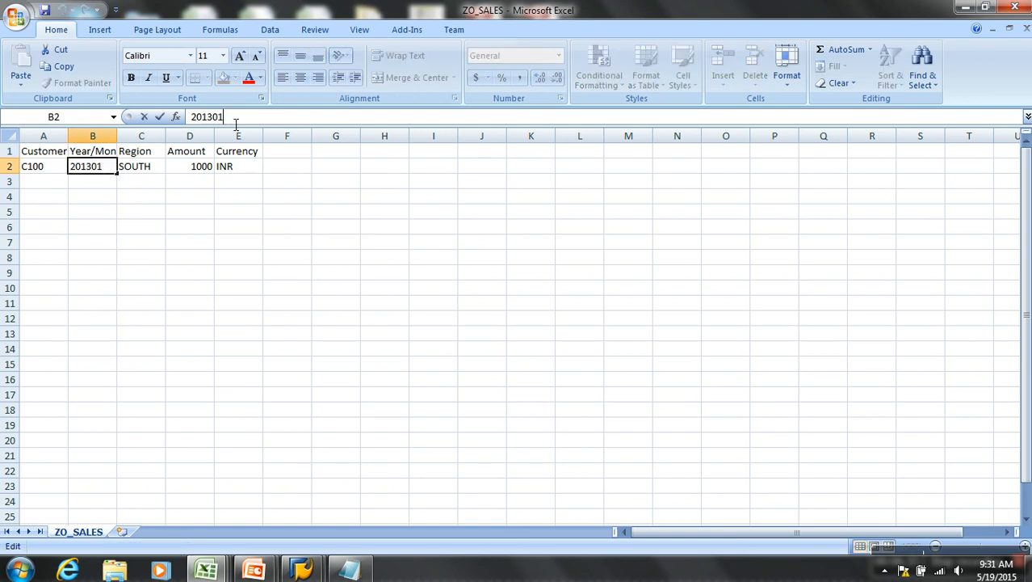
click(287, 272)
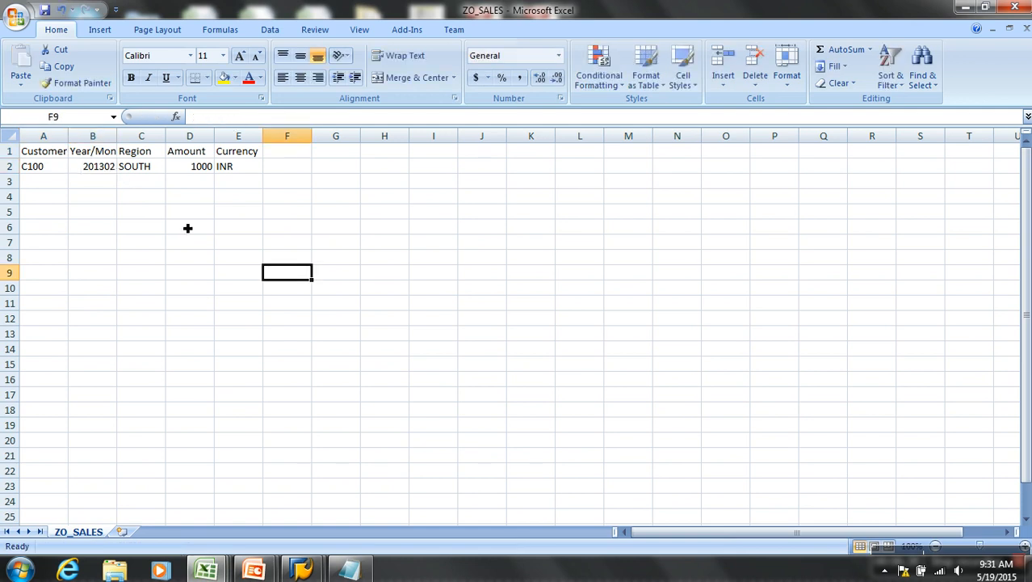
Step: Save the edited ZO_SALES file for month 201302, keeping the CSV format, and close it
click(43, 153)
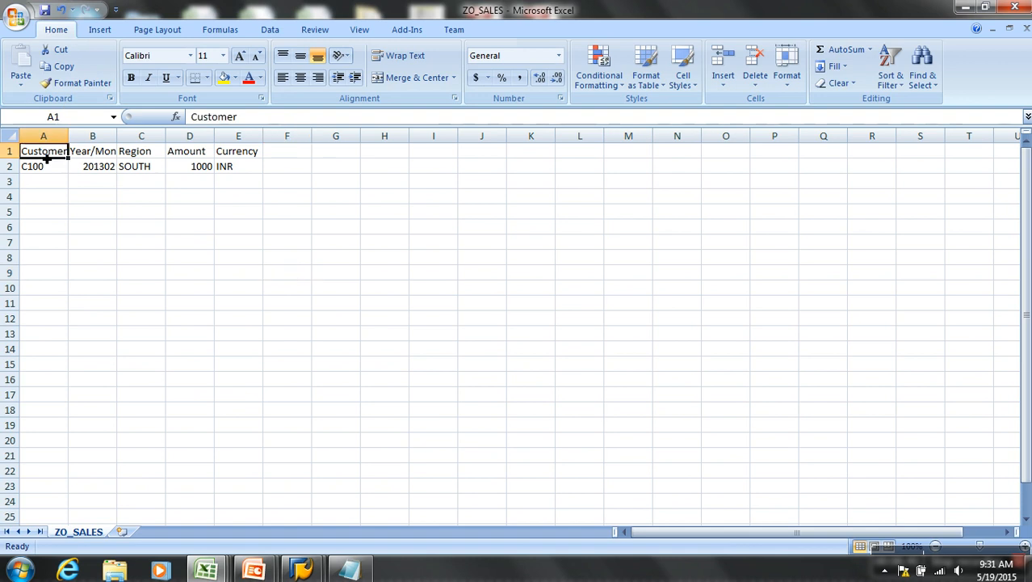
click(44, 10)
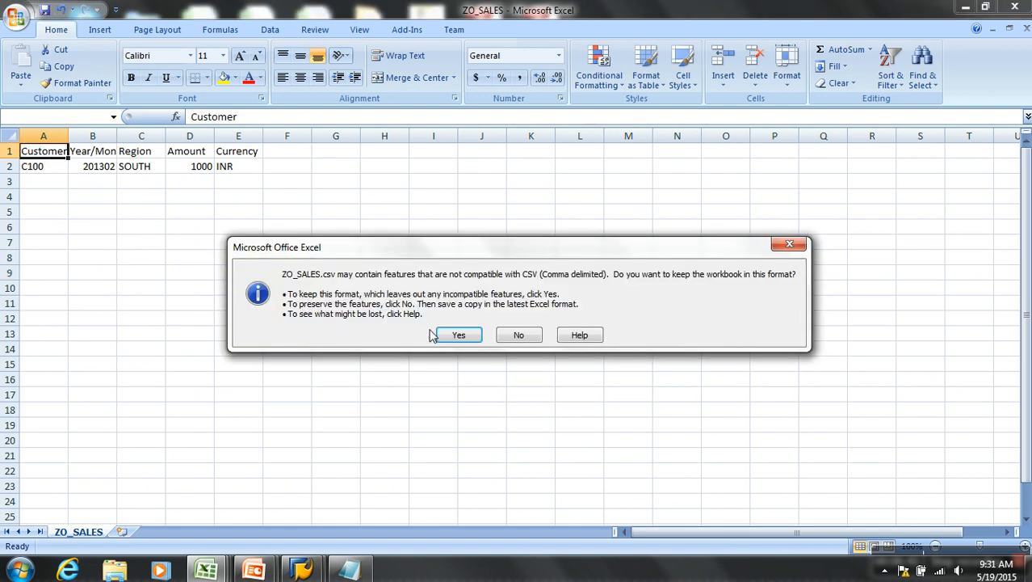
click(457, 336)
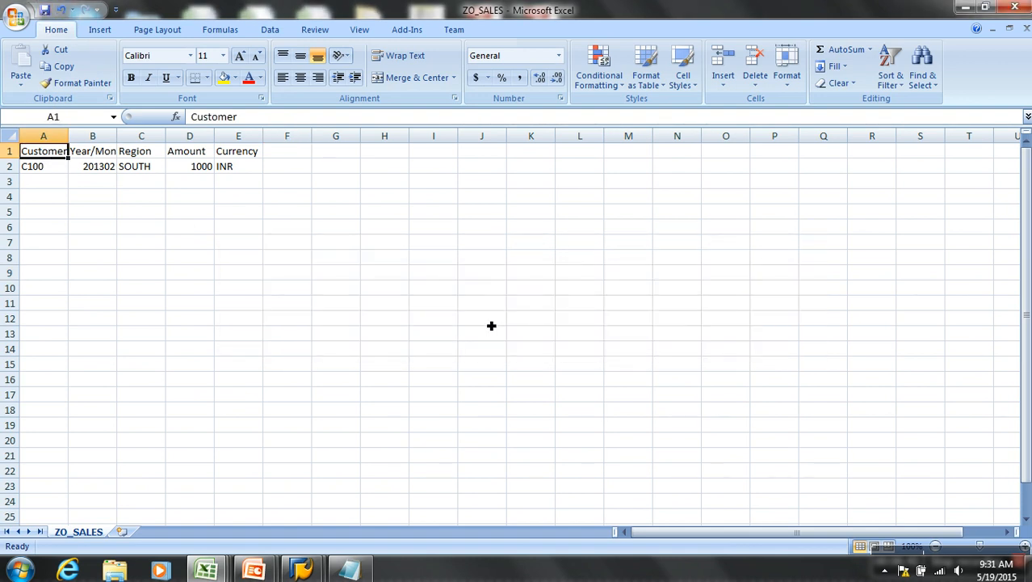
click(1027, 29)
click(479, 324)
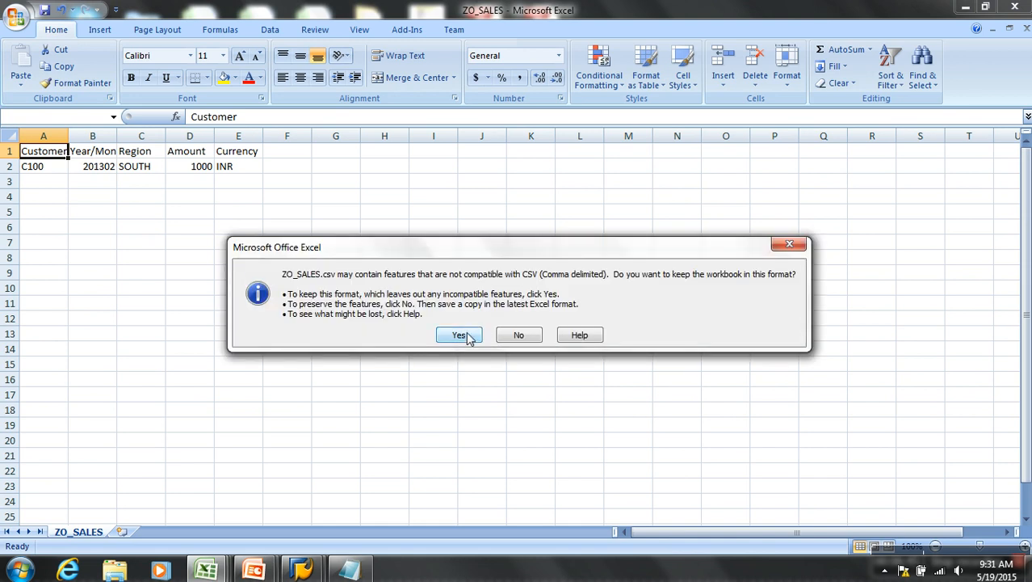
click(467, 338)
Step: Return to the SAP InfoPackage scheduler and start another yo_sales load for the updated file
mouse_move(317, 572)
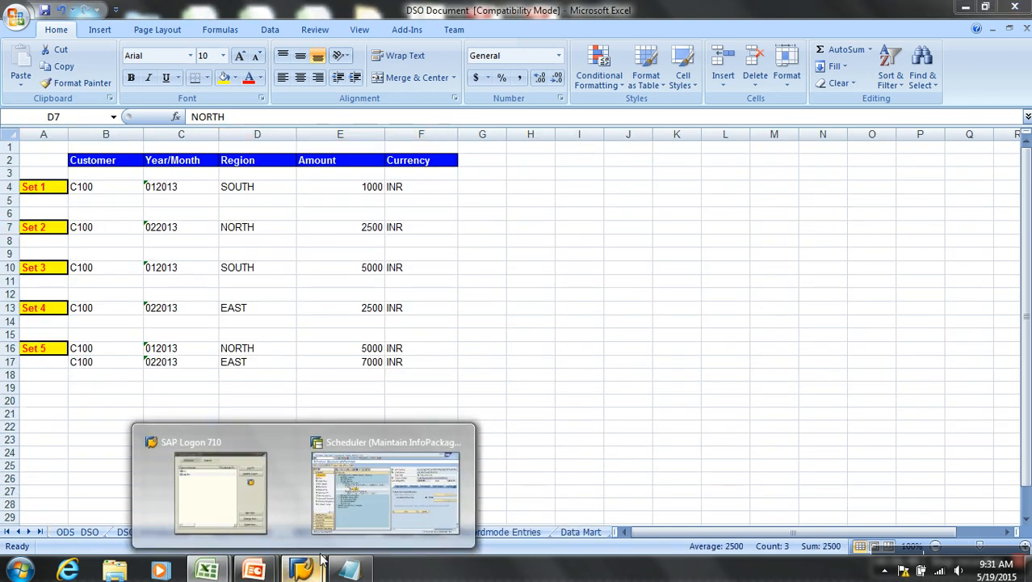
click(373, 513)
click(658, 404)
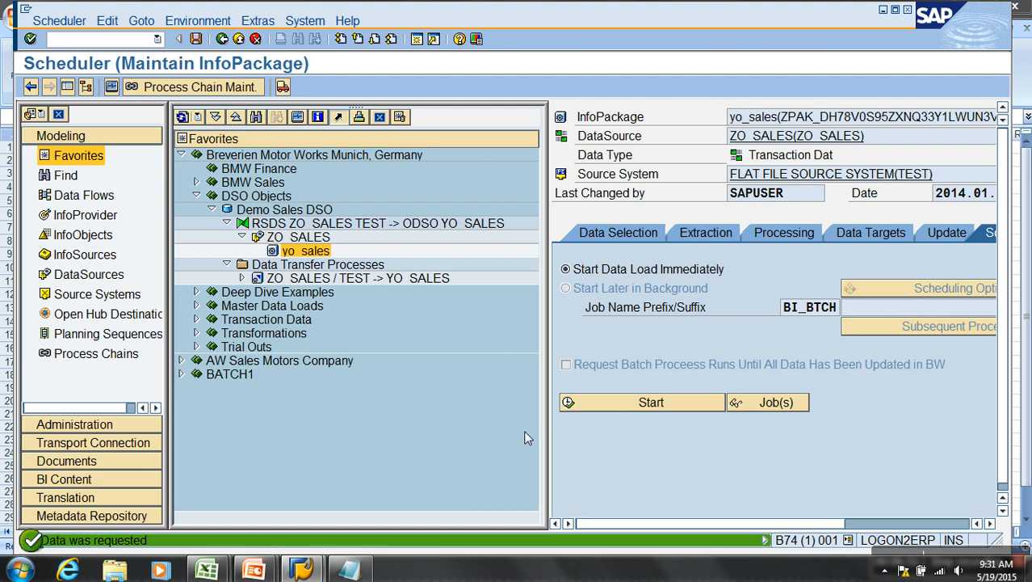
Step: Reopen the ZO_SALES file and copy Set 3's region, amount and currency (SOUTH, 5000, INR) from the DSO Document sample data
key(super+d)
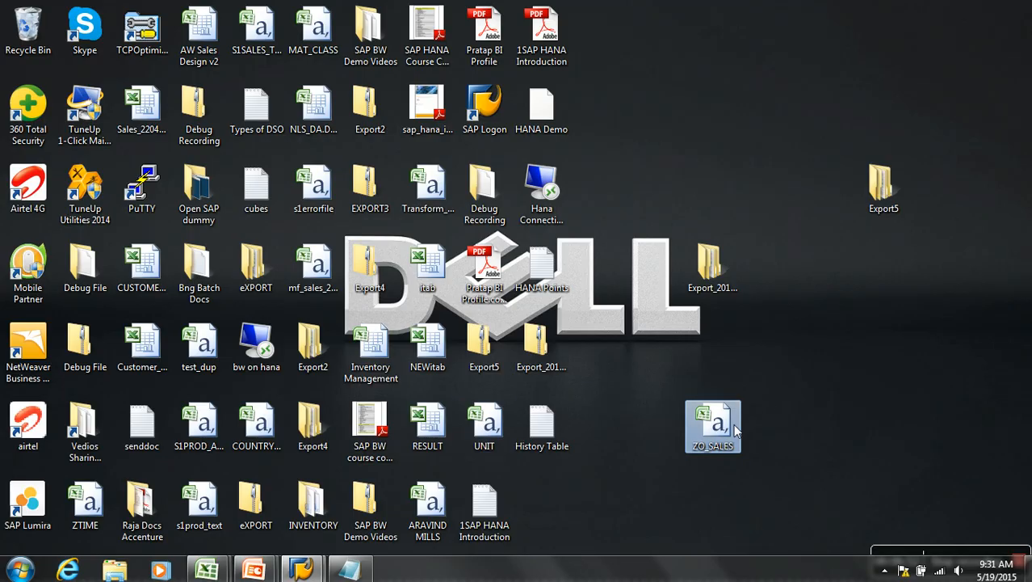
double_click(712, 426)
mouse_move(266, 566)
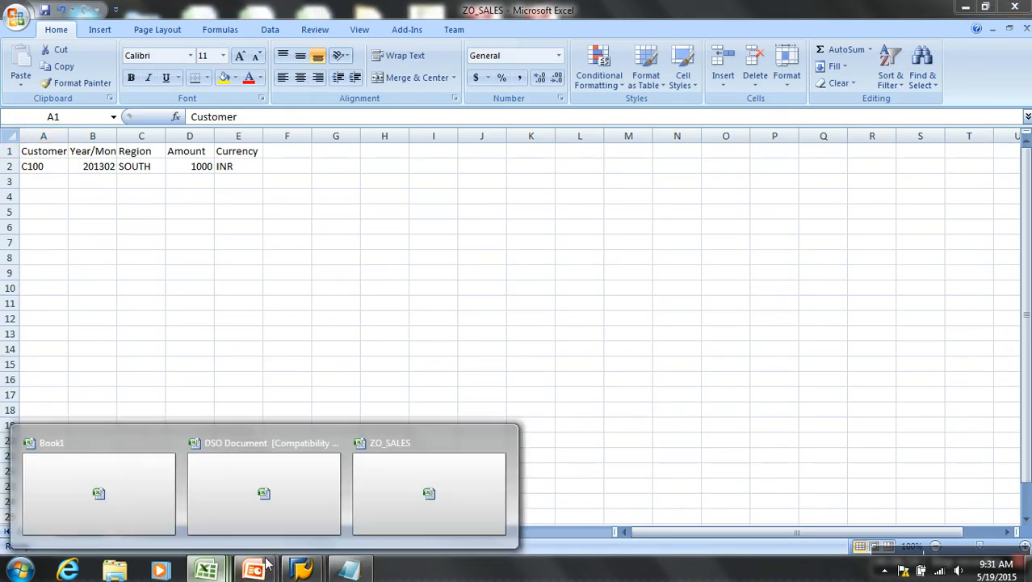
click(289, 494)
drag(244, 270, 435, 273)
key(ctrl+c)
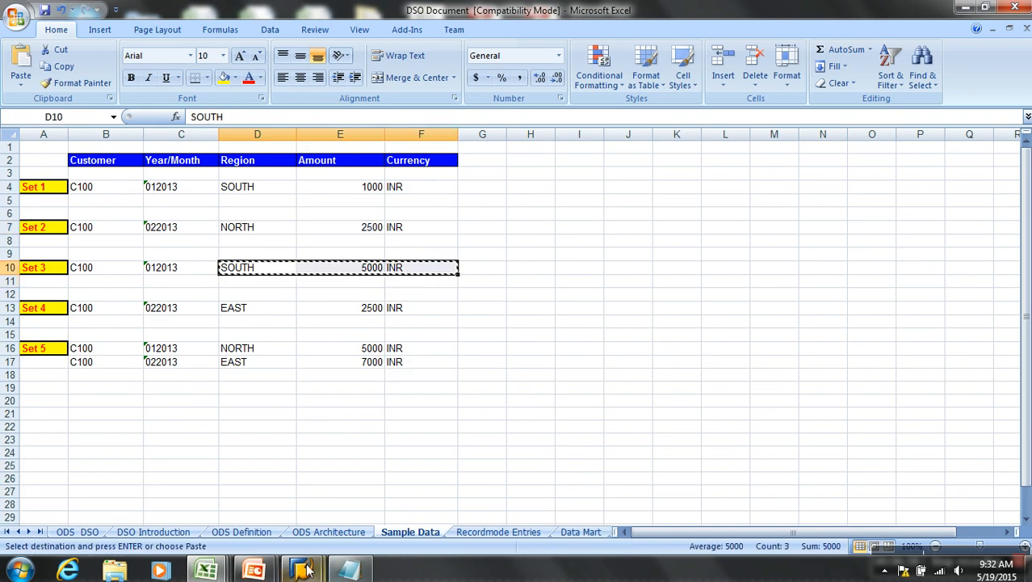
Step: Paste Set 3's copied values into ZO_SALES starting at cell C2 and set the Year/Month in B2 to 201301
mouse_move(302, 568)
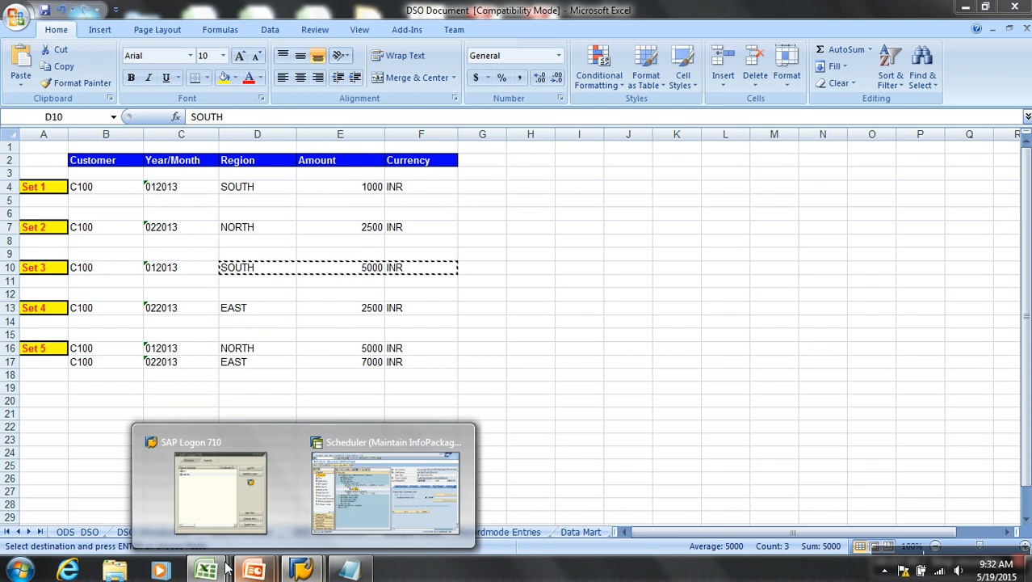
mouse_move(206, 570)
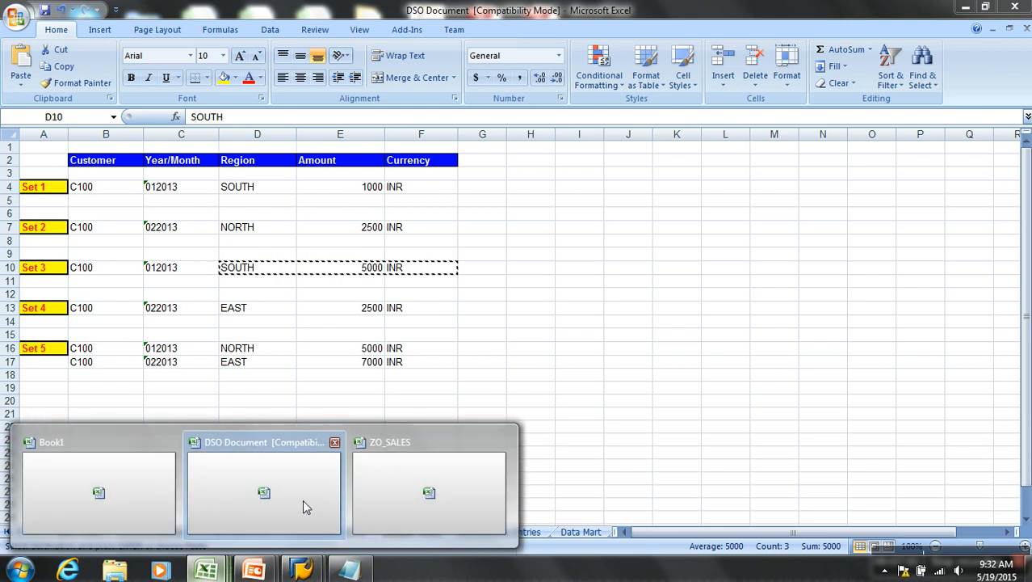
click(428, 493)
click(161, 170)
key(ctrl+v)
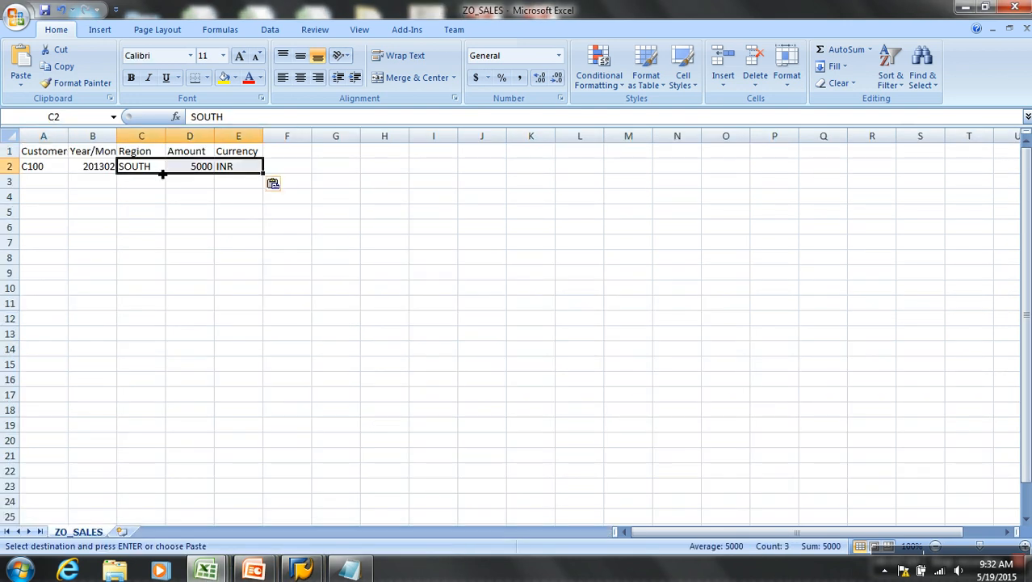
click(112, 168)
click(242, 123)
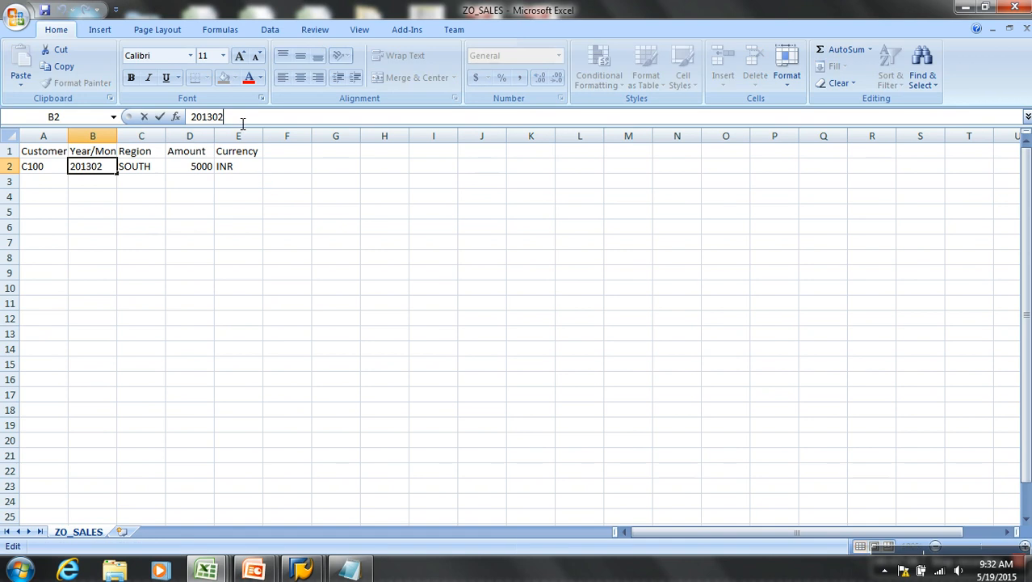
click(254, 165)
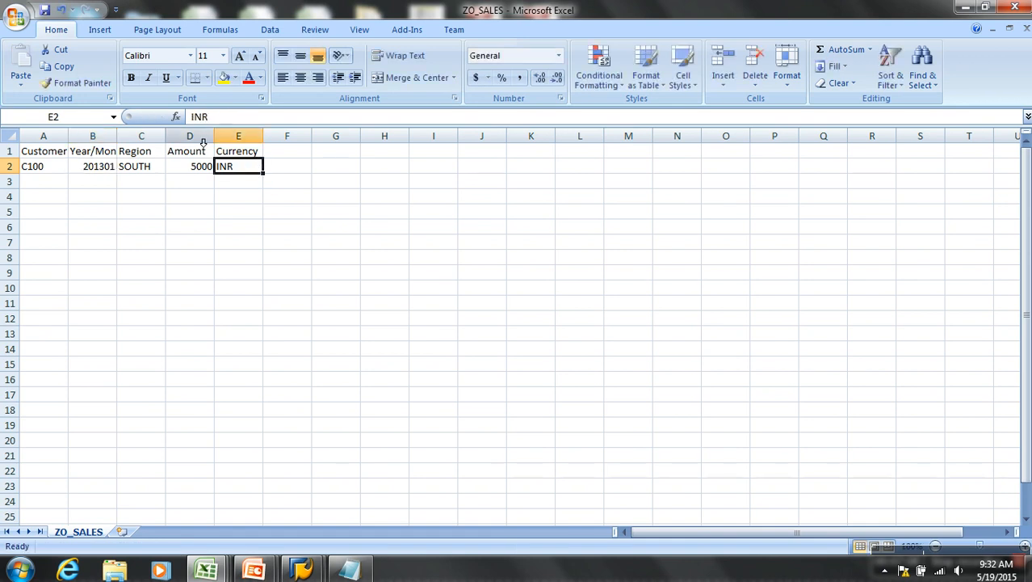
Step: Save the ZO_SALES file with the Set 3 record, keeping the CSV format, and close it
click(44, 10)
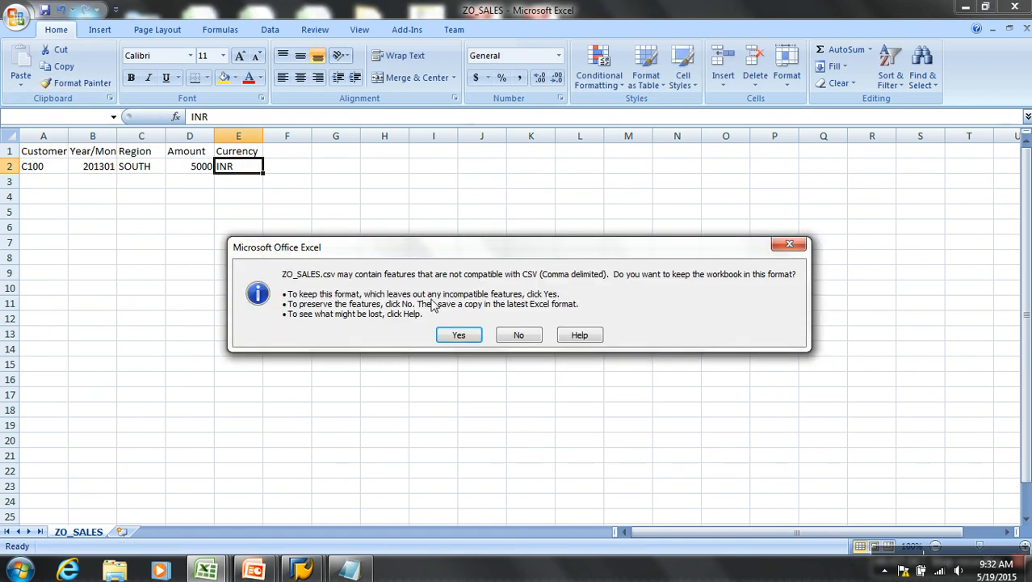
click(458, 334)
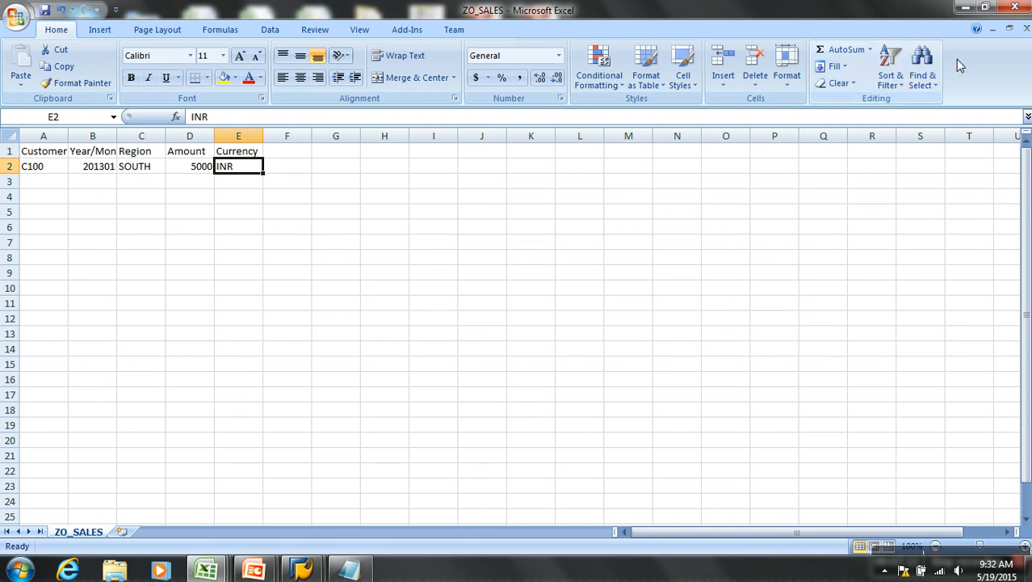
click(1026, 30)
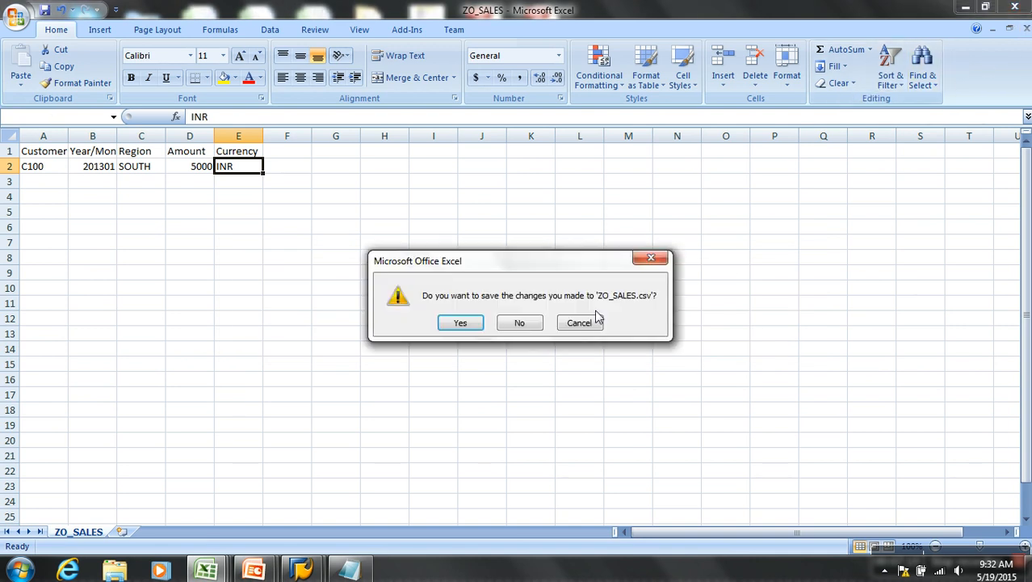
click(455, 323)
click(458, 334)
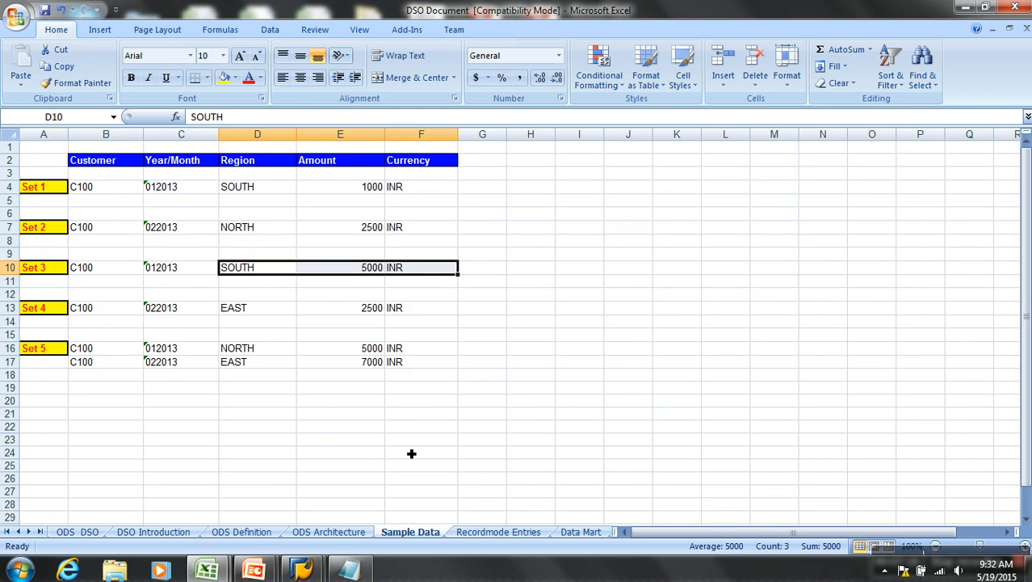
Step: Switch to the SAP InfoPackage scheduler and start the yo_sales load for the Set 3 record
mouse_move(313, 558)
click(350, 505)
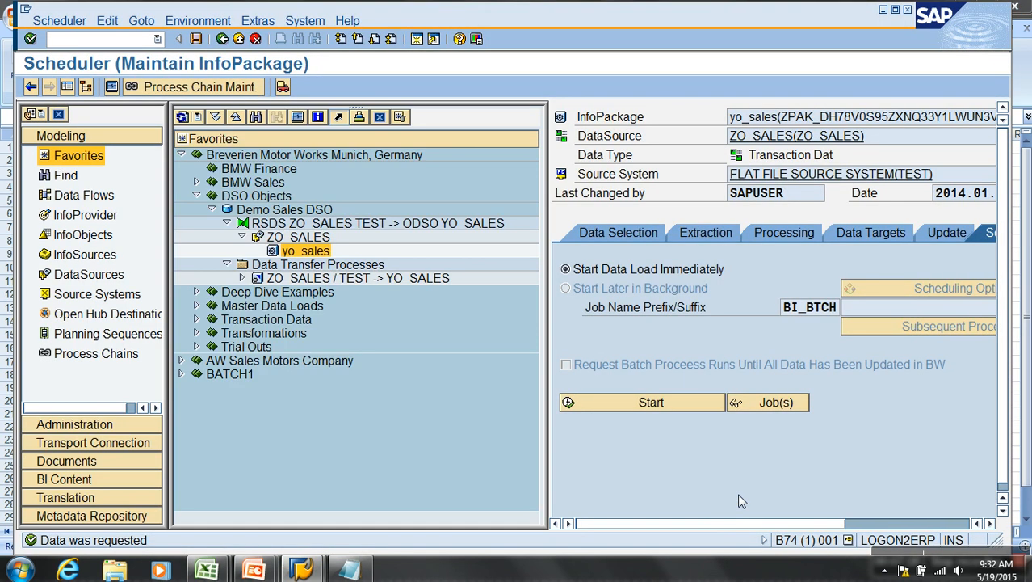
click(702, 400)
Step: Reopen the ZO_SALES file and copy Set 4's region, amount and currency (EAST, 2500, INR) from the DSO Document sample data
click(207, 567)
key(super+d)
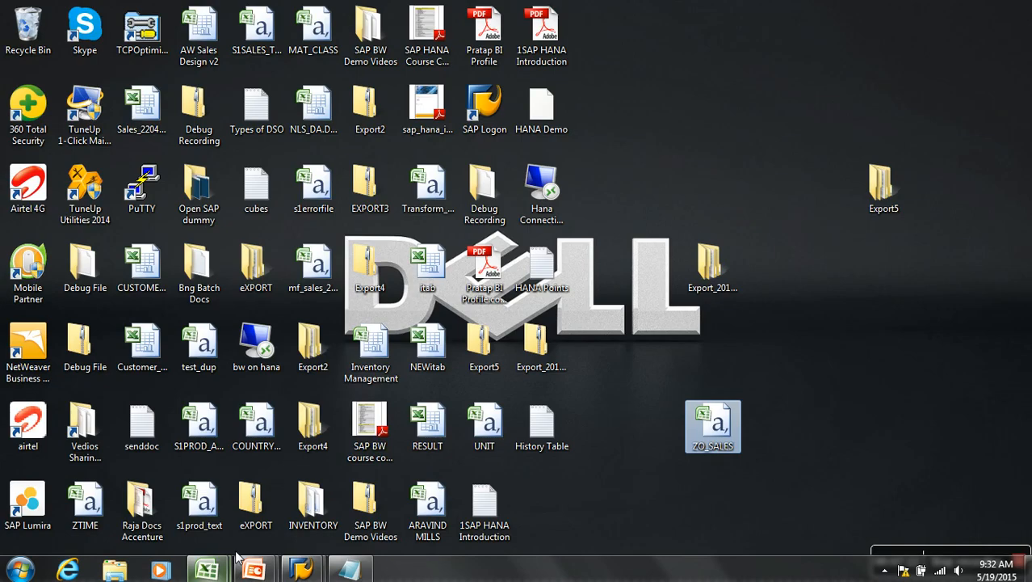
double_click(713, 424)
click(221, 571)
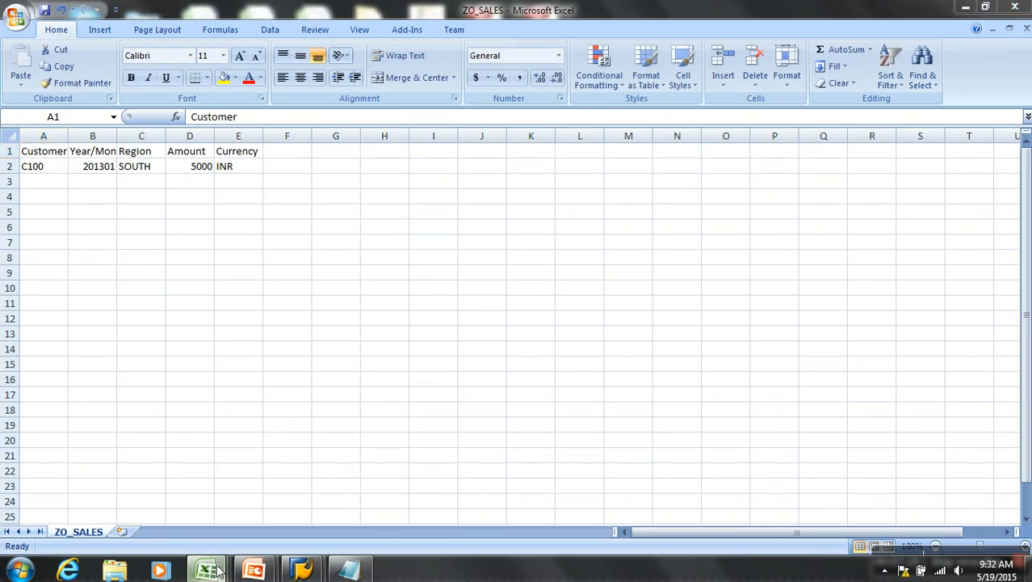
click(299, 493)
drag(244, 312, 429, 309)
key(ctrl+c)
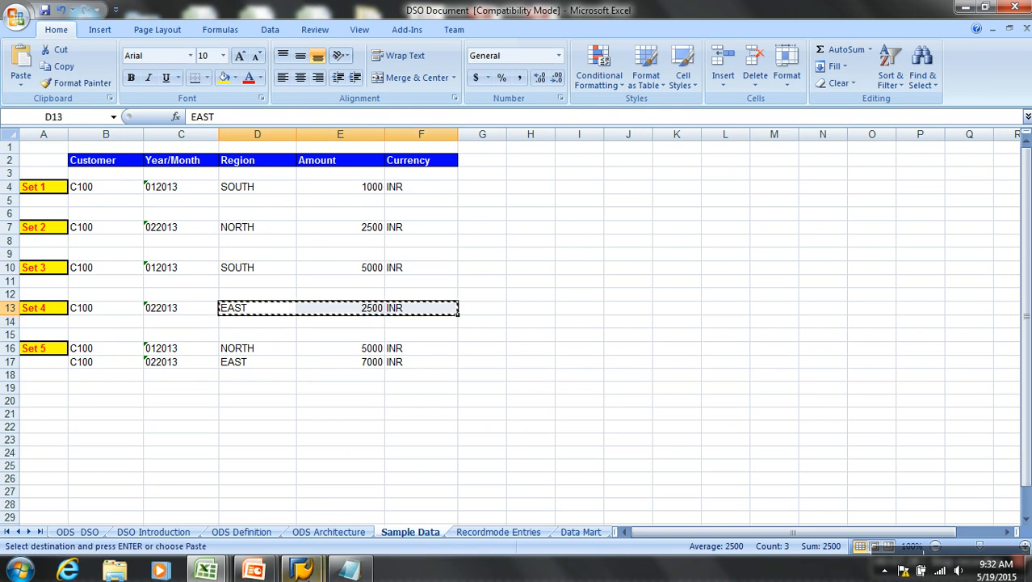
Step: Paste Set 4's copied values into ZO_SALES starting at cell C2 and set the Year/Month in B2 to 201302
click(206, 571)
click(409, 502)
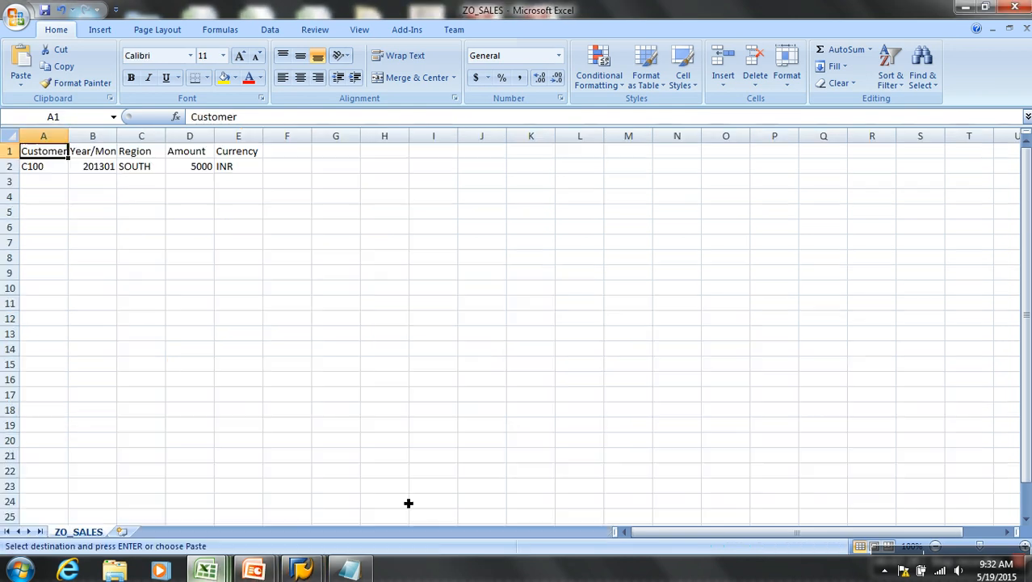
click(143, 168)
key(ctrl+v)
key(Left)
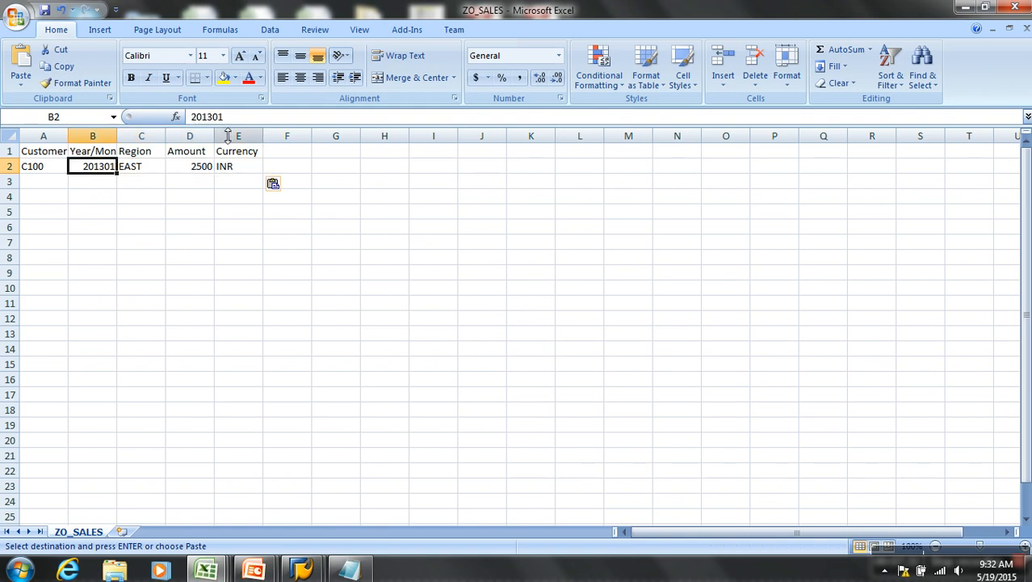
click(236, 121)
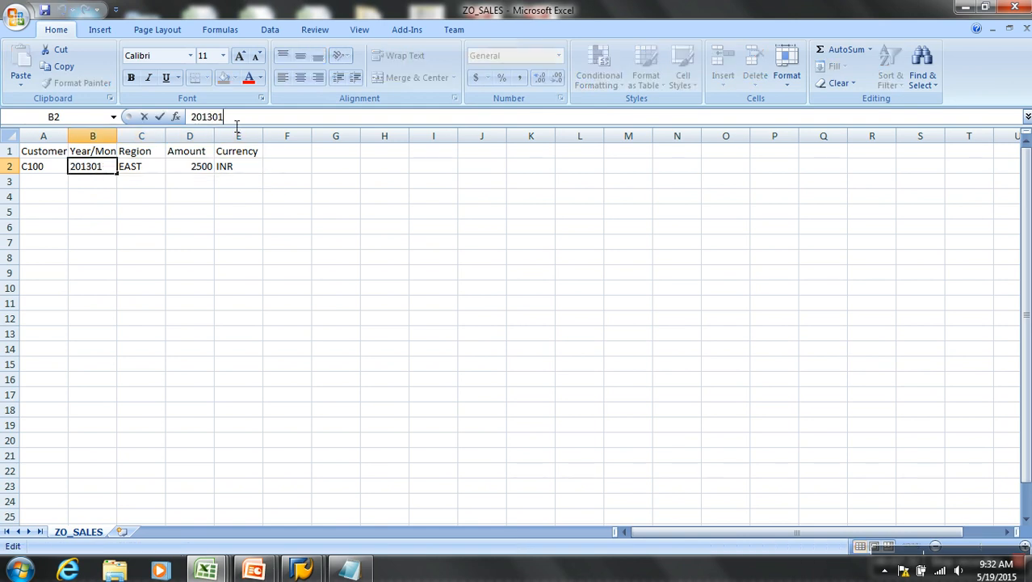
click(194, 153)
Step: Save the ZO_SALES file with the Set 4 record, keeping the CSV format, and close it
key(ctrl+s)
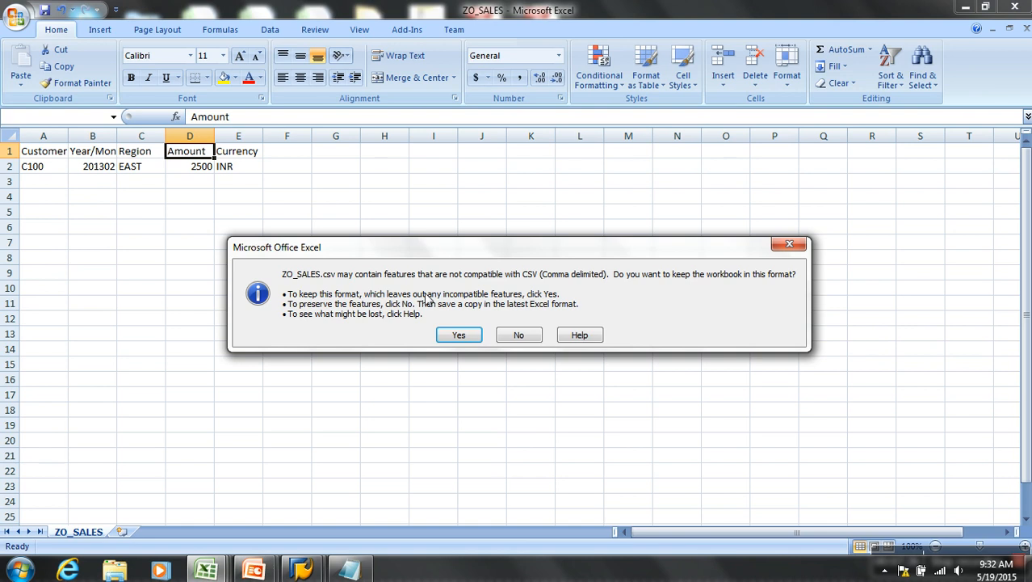
click(459, 335)
click(1025, 30)
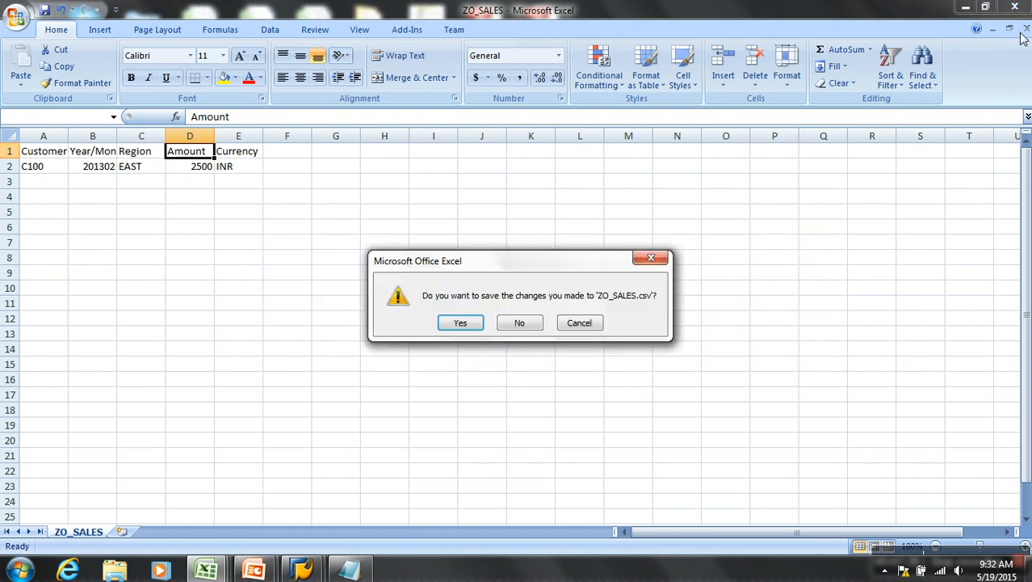
click(474, 326)
click(459, 334)
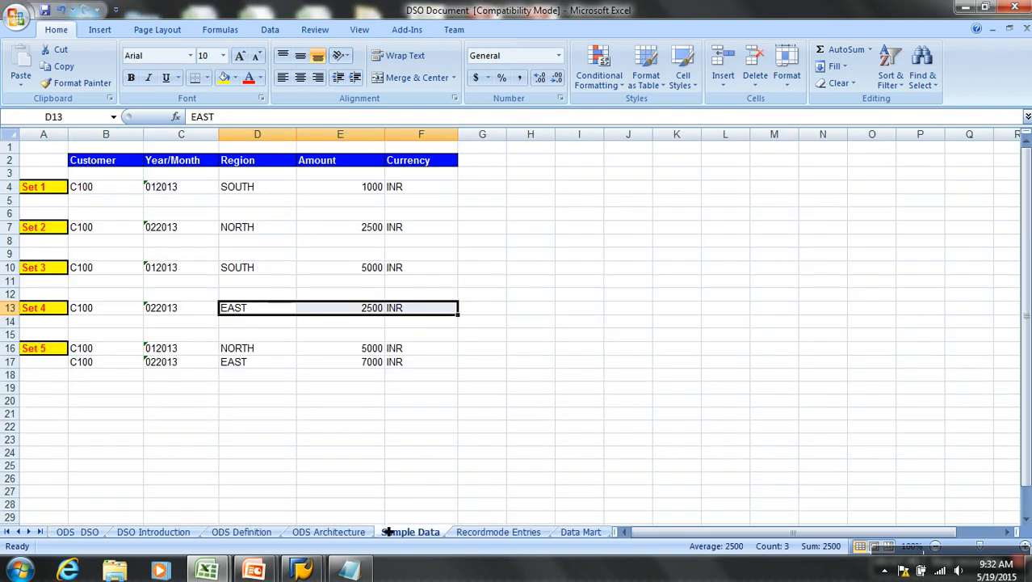
Step: Switch to the SAP InfoPackage scheduler and start the yo_sales load for the Set 4 record
mouse_move(303, 570)
click(397, 489)
click(691, 402)
Step: Reopen the ZO_SALES file and copy the region, amount and currency of both Set 5 rows (NORTH 5000 INR, EAST 7000 INR) from the sample data
mouse_move(292, 570)
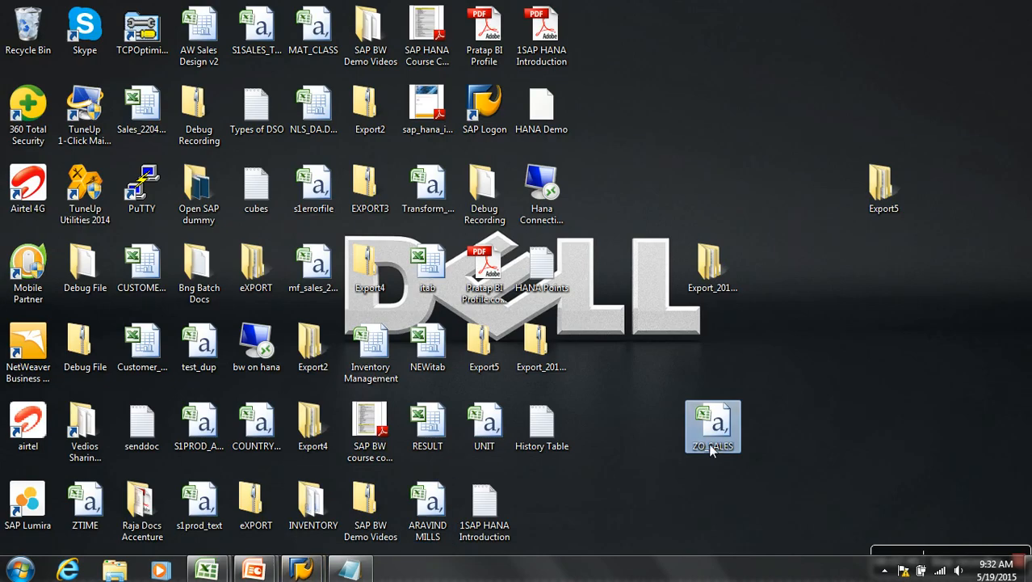
double_click(713, 440)
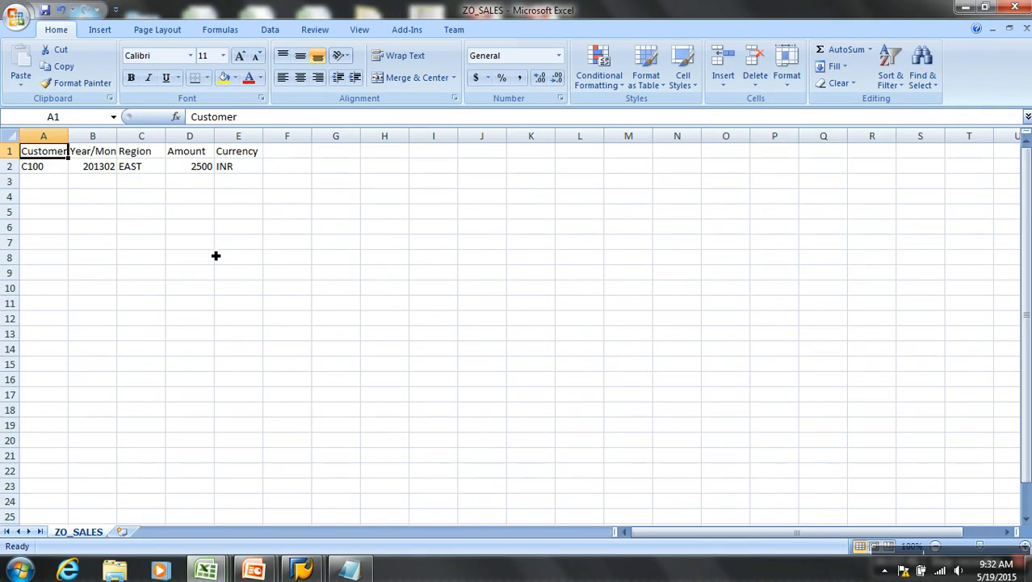
click(160, 571)
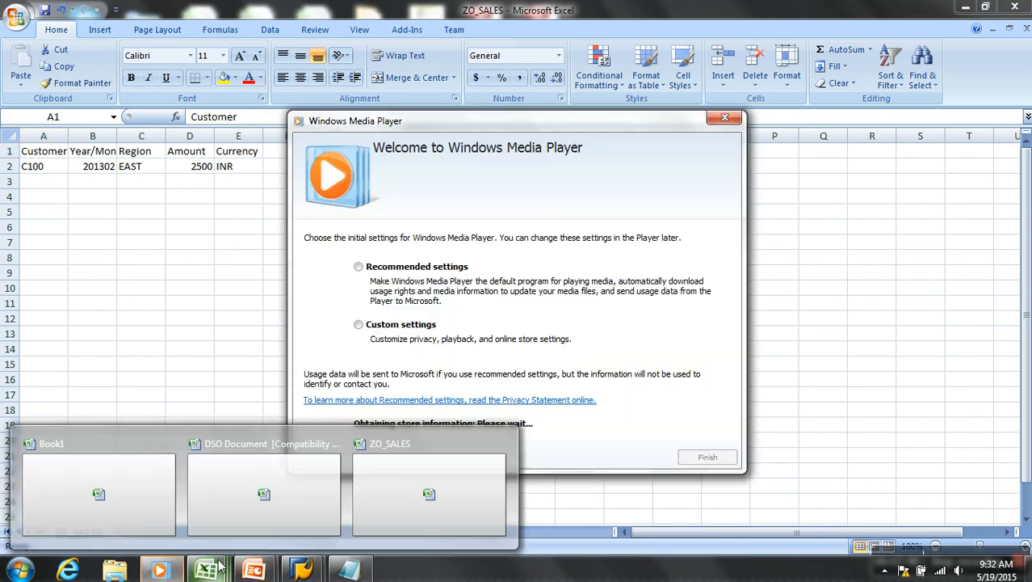
click(724, 118)
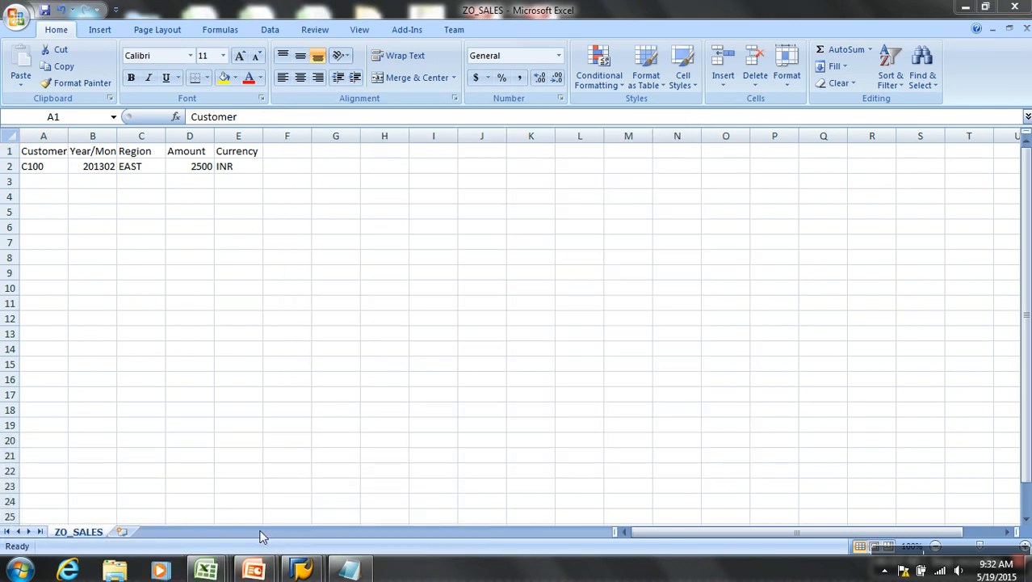
mouse_move(206, 570)
click(265, 480)
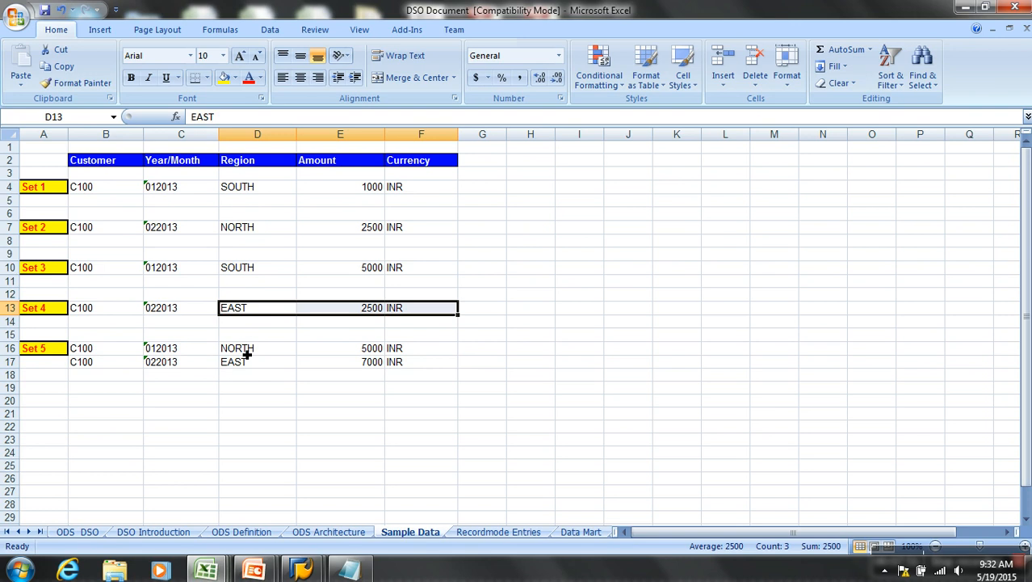
drag(248, 354, 407, 363)
key(ctrl+c)
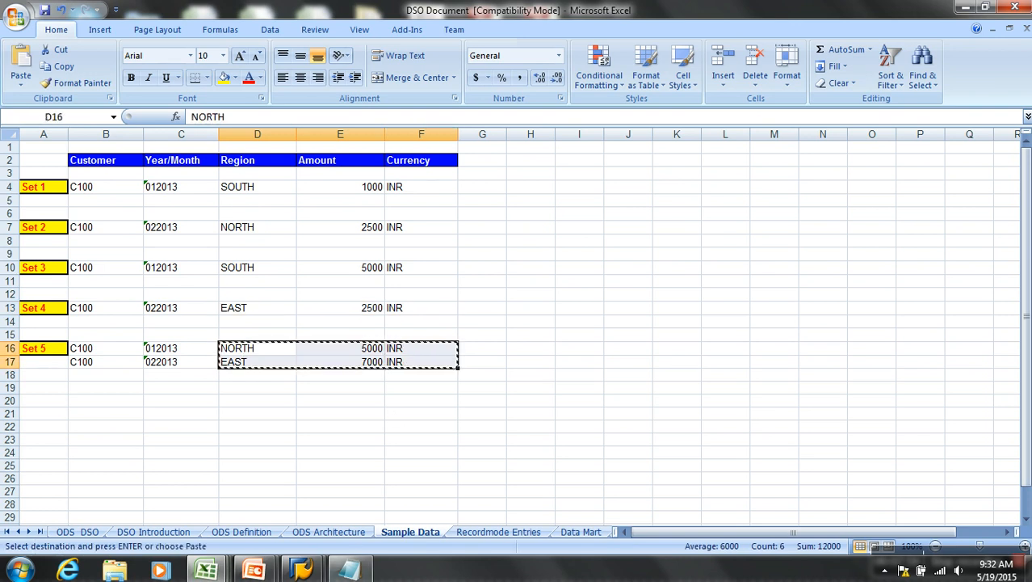
Step: Paste the two Set 5 rows into the ZO_SALES sheet starting at cell C2
mouse_move(205, 570)
click(409, 501)
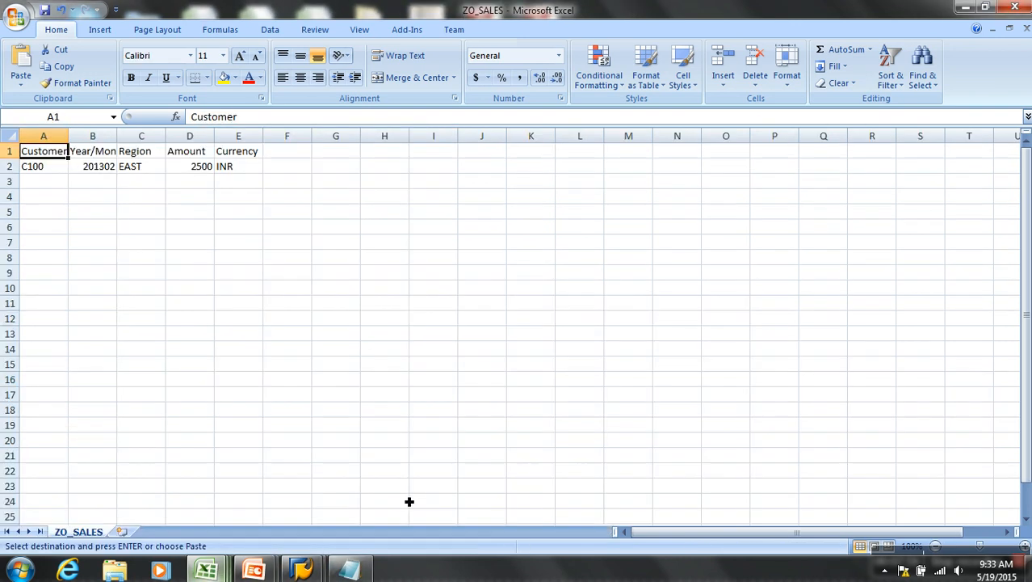
click(141, 173)
key(ctrl+v)
Step: Set the Year/Month in cell B2 to 201301 and fill it down into B3
click(106, 167)
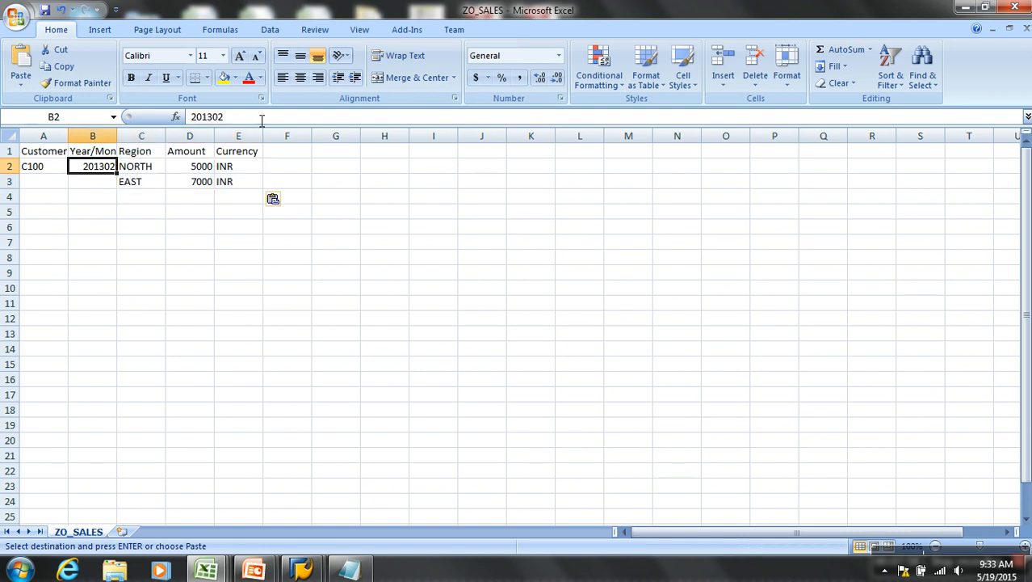
click(263, 118)
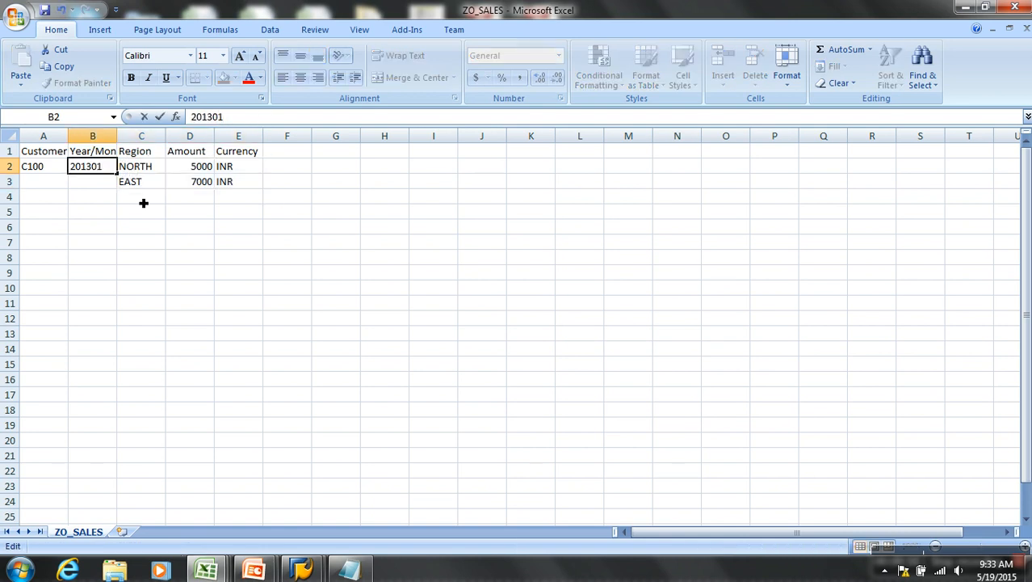
click(116, 212)
click(106, 171)
drag(118, 174, 115, 190)
click(115, 188)
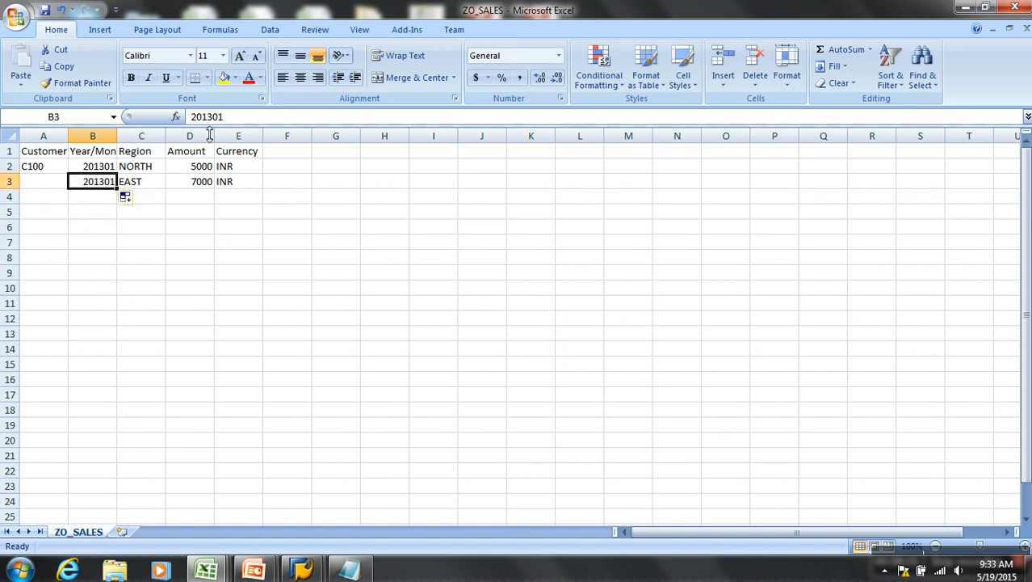
Step: Set the Year/Month in cell B3 to 201302 and enter the same customer code as the row above in A3
click(234, 121)
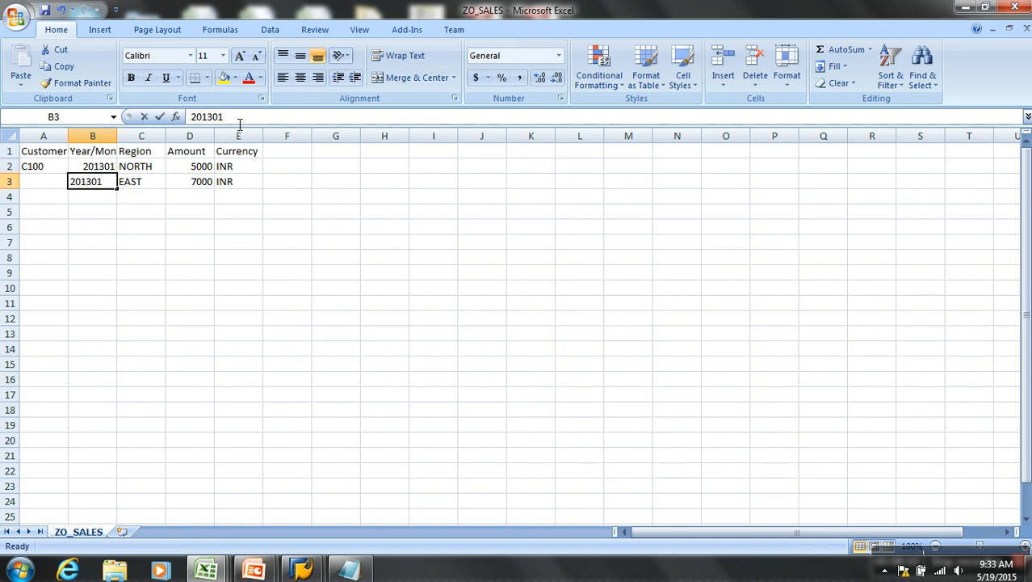
click(229, 183)
click(63, 181)
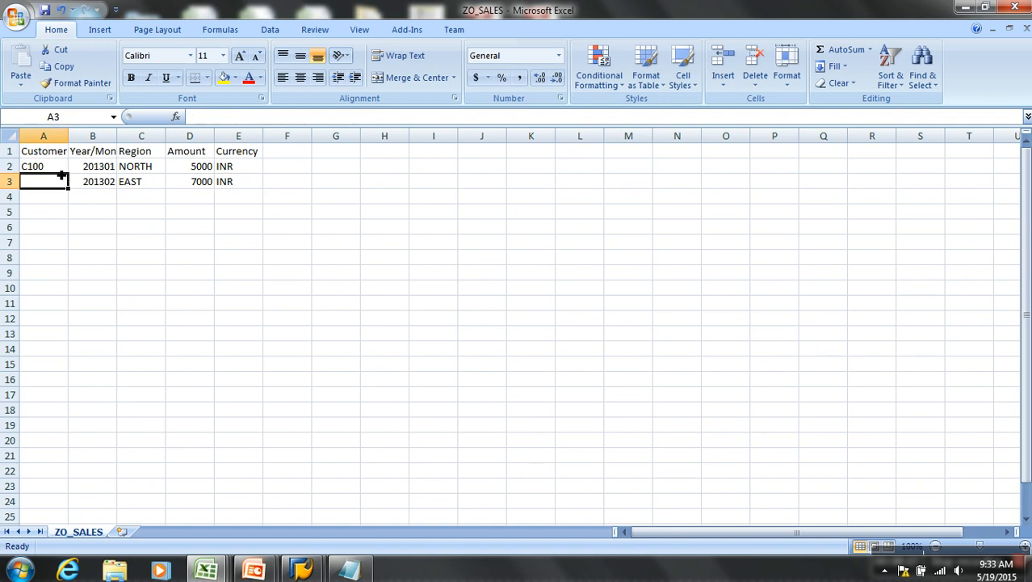
text(C100)
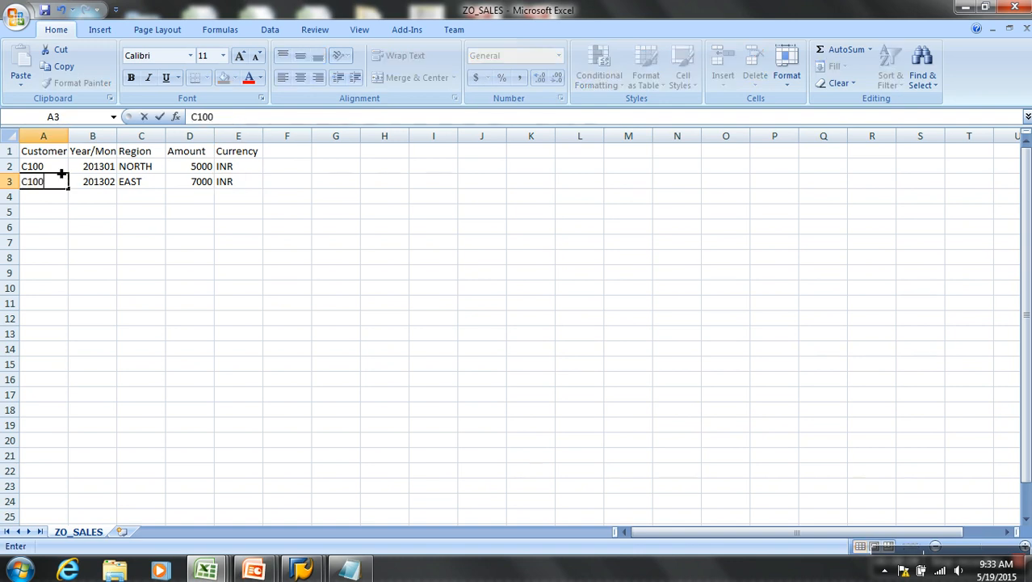
Step: Save the ZO_SALES sheet, keeping it in CSV format, and close the file
click(61, 171)
click(46, 9)
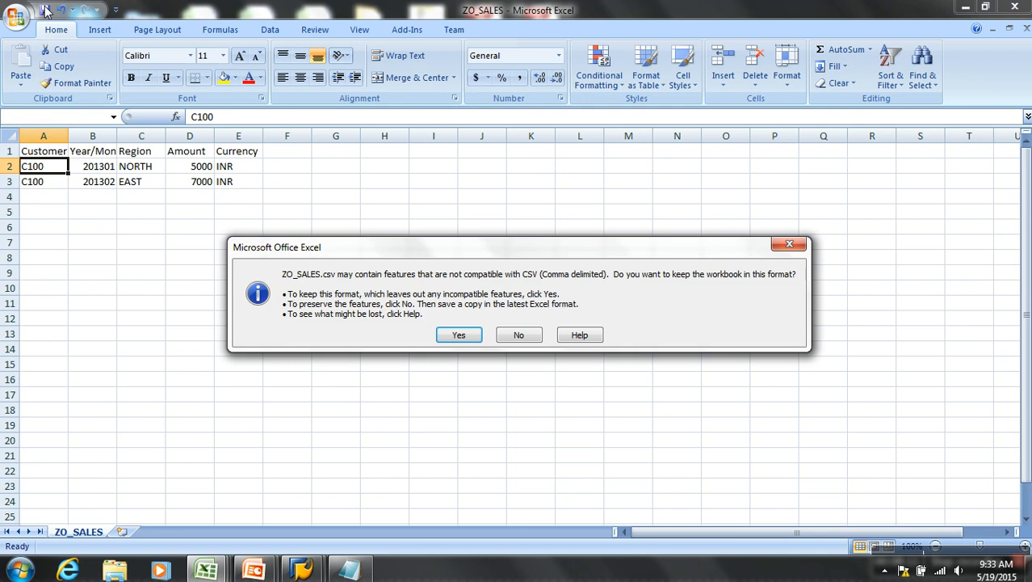
click(463, 335)
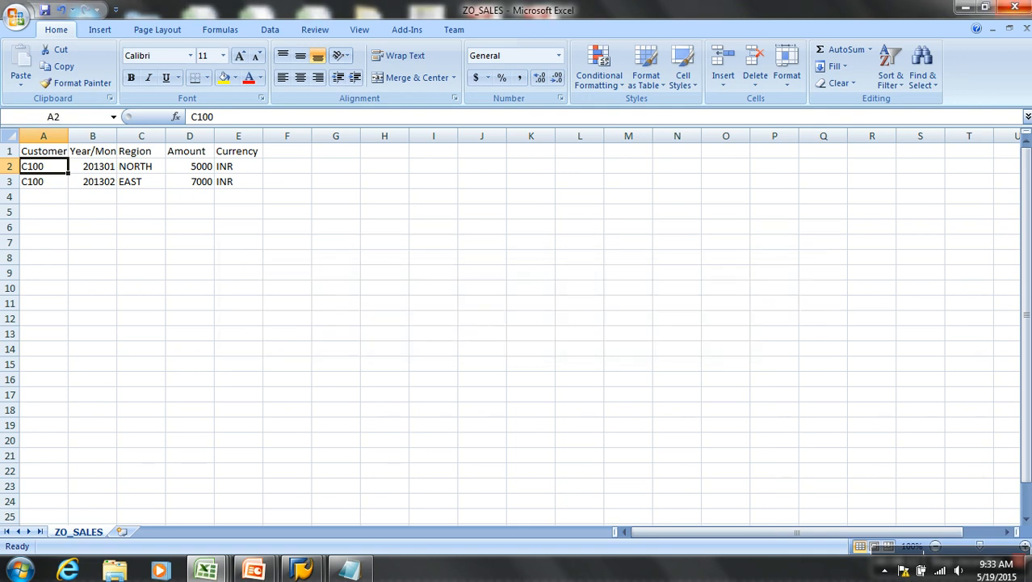
click(1025, 31)
click(461, 324)
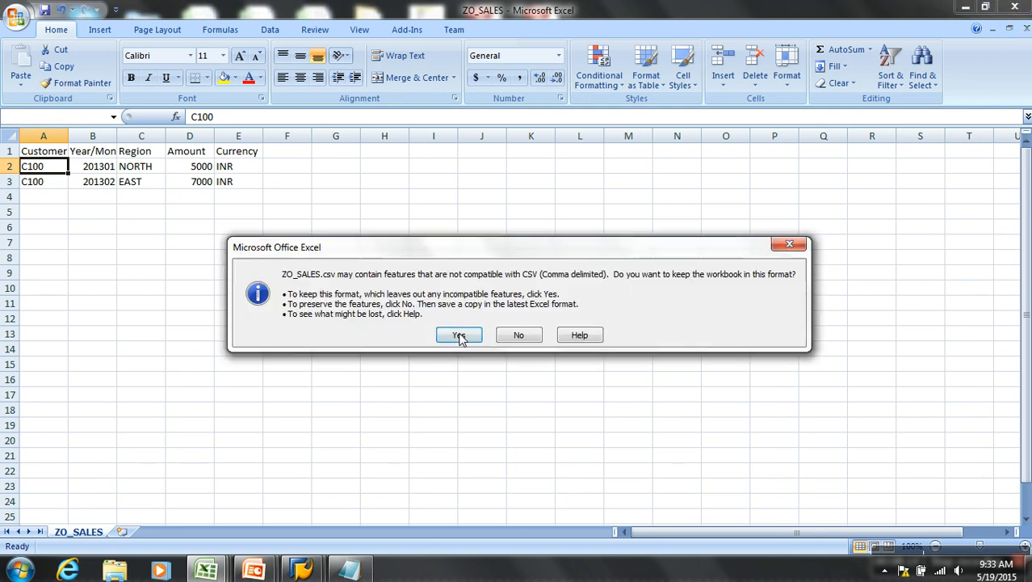
click(462, 338)
Step: Switch to the SAP Scheduler and start the immediate data load of the yo_sales InfoPackage
mouse_move(302, 570)
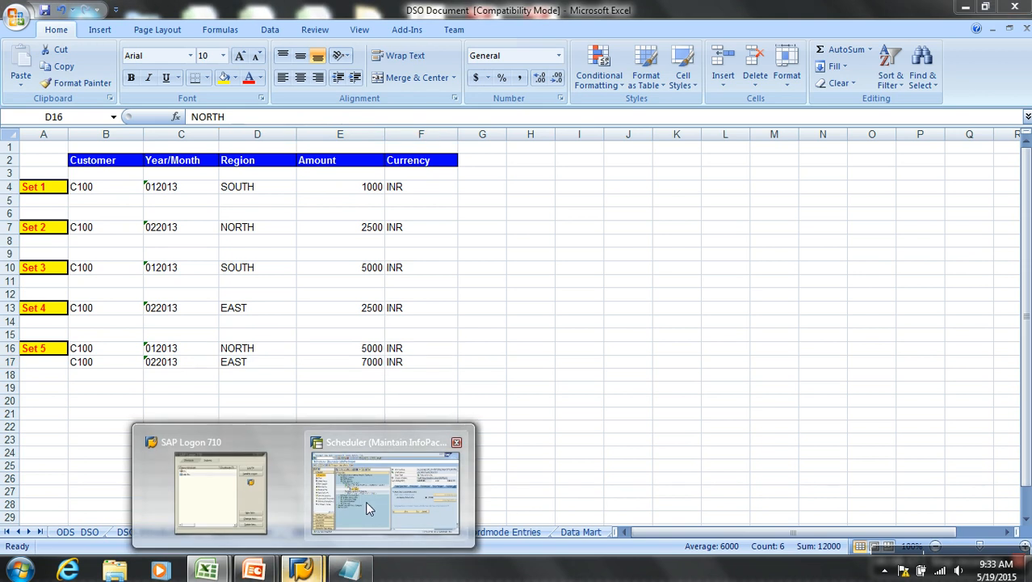
click(365, 501)
click(651, 401)
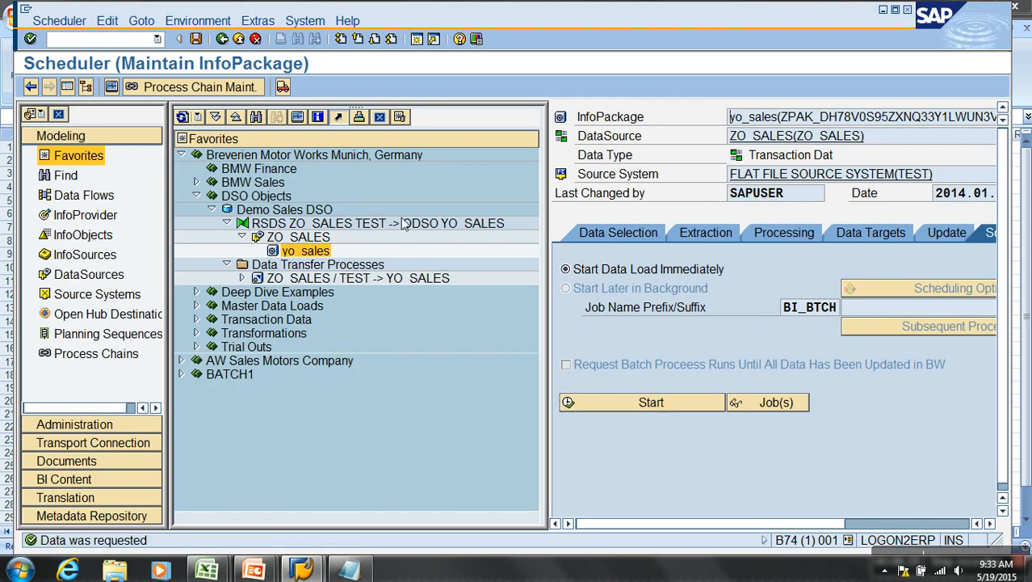
Step: Review the PSA requests of the ZO_SALES DataSource and close the request list
click(312, 236)
right_click(310, 236)
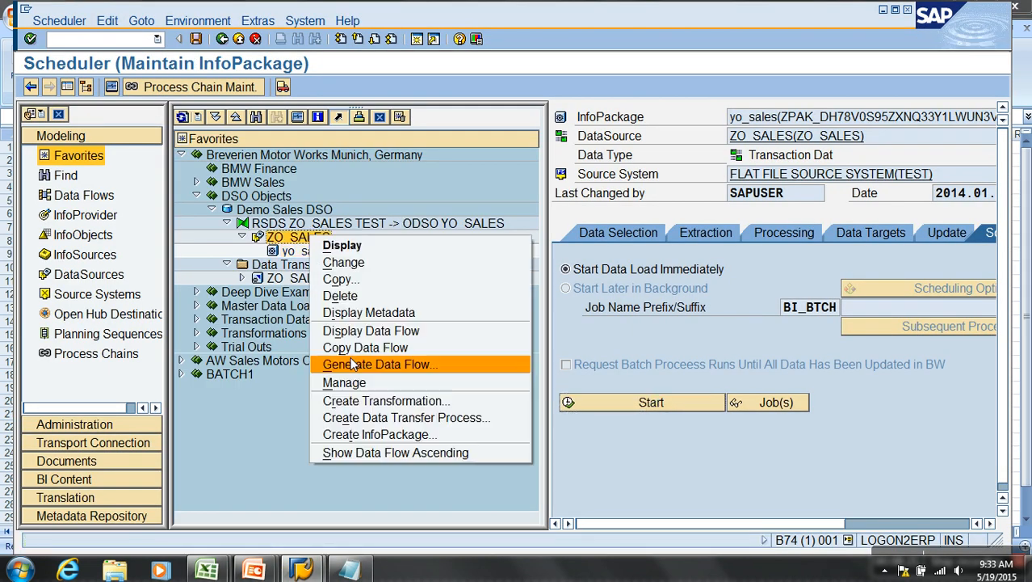
click(339, 381)
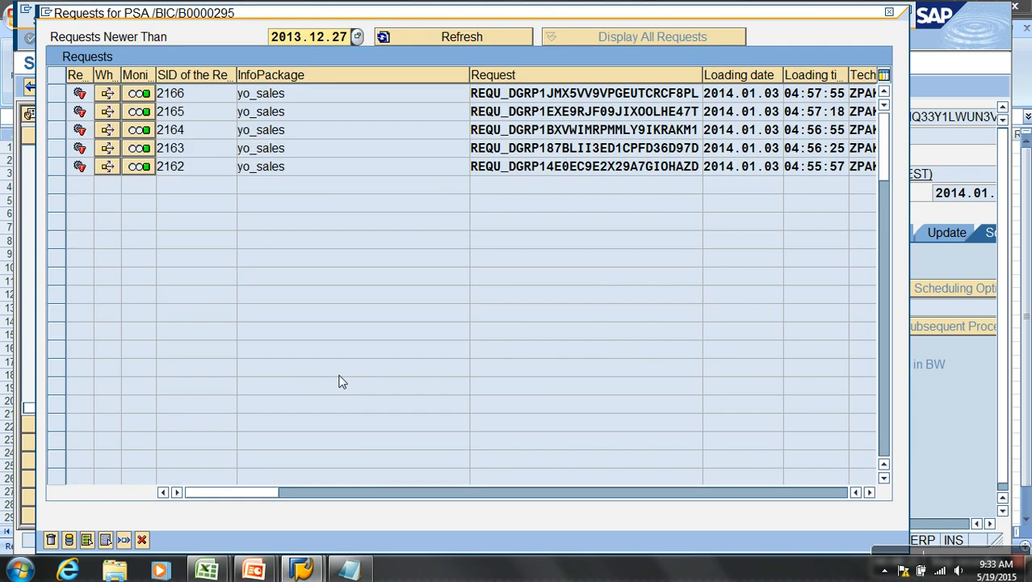
click(141, 539)
Step: Check the extraction settings of the ZO_SALES / TEST -> YO_SALES data transfer process, execute it and view its request monitor
double_click(307, 277)
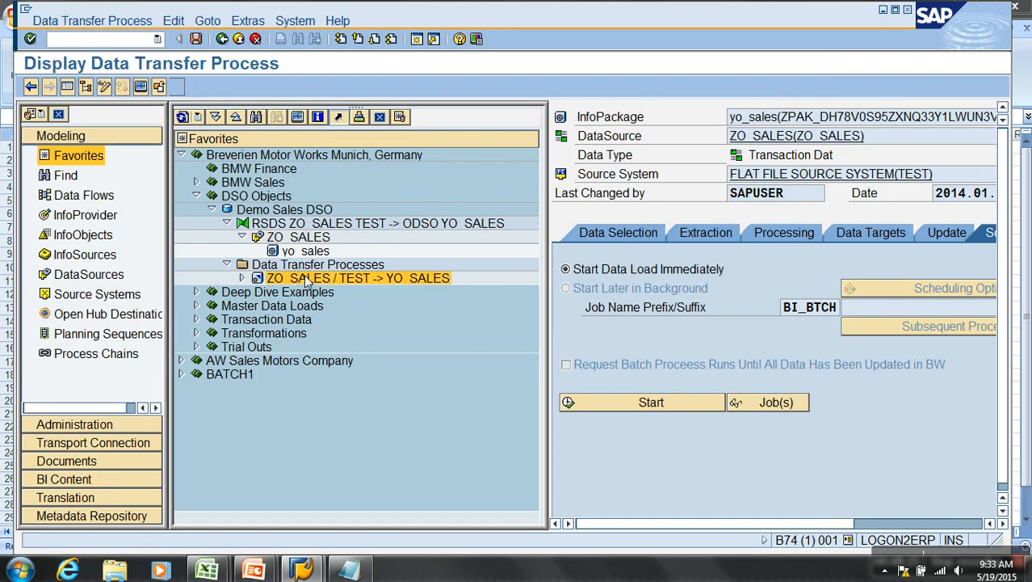
click(68, 87)
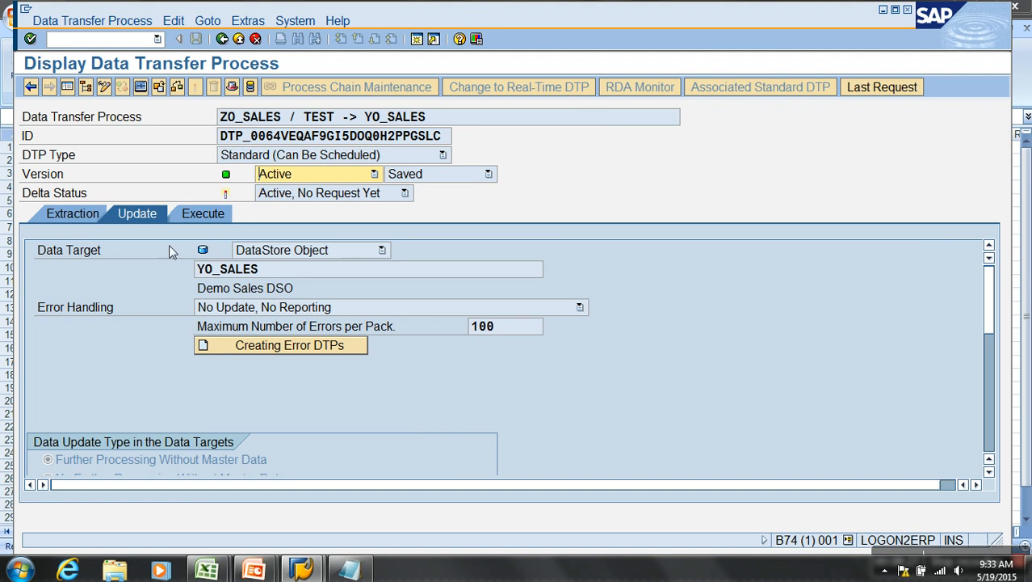
click(72, 213)
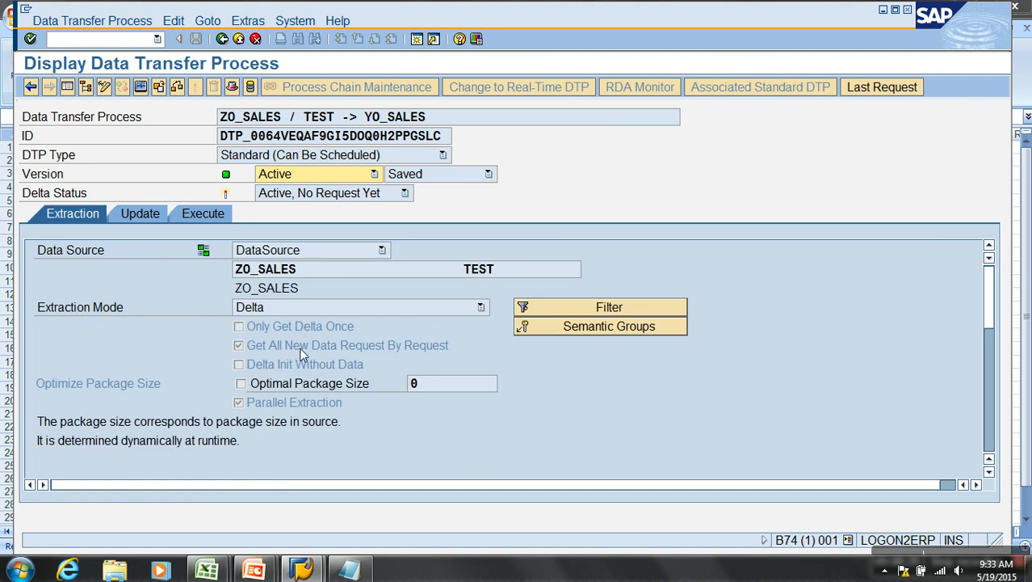
click(202, 214)
click(556, 384)
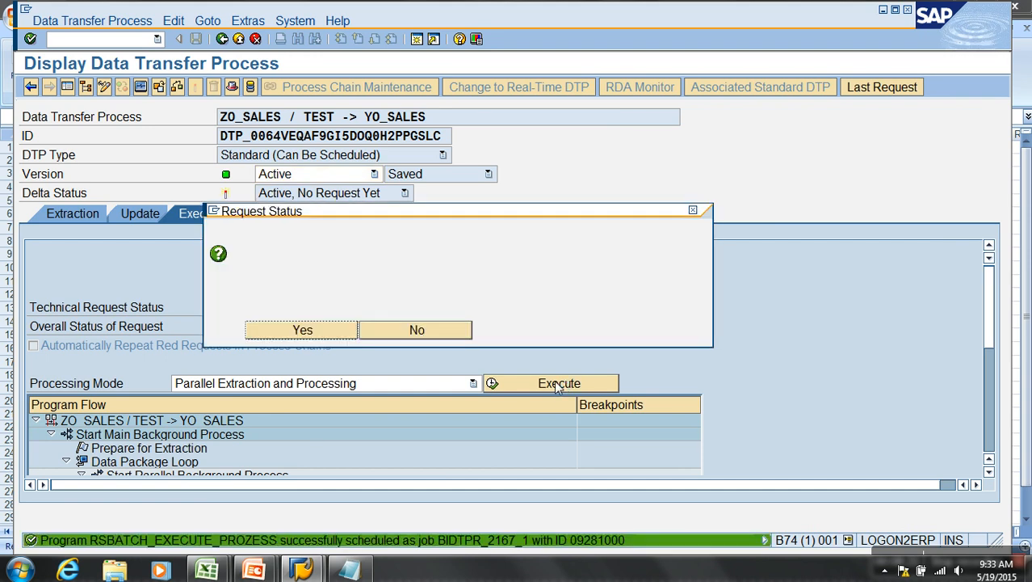
click(304, 331)
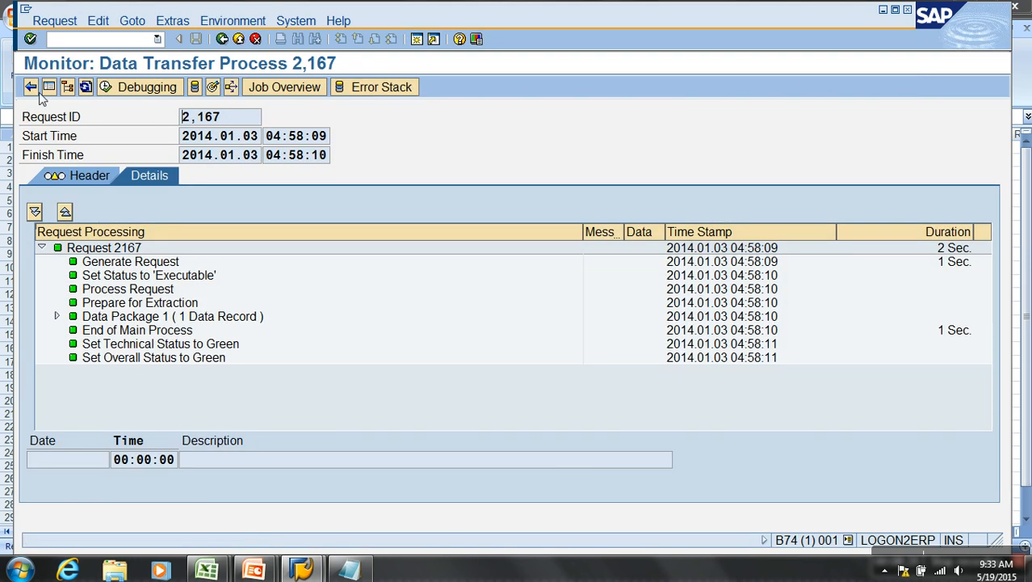
click(254, 38)
Step: Open the Manage InfoProvider view for Demo Sales DSO at full width
right_click(261, 210)
click(259, 210)
right_click(259, 210)
click(302, 390)
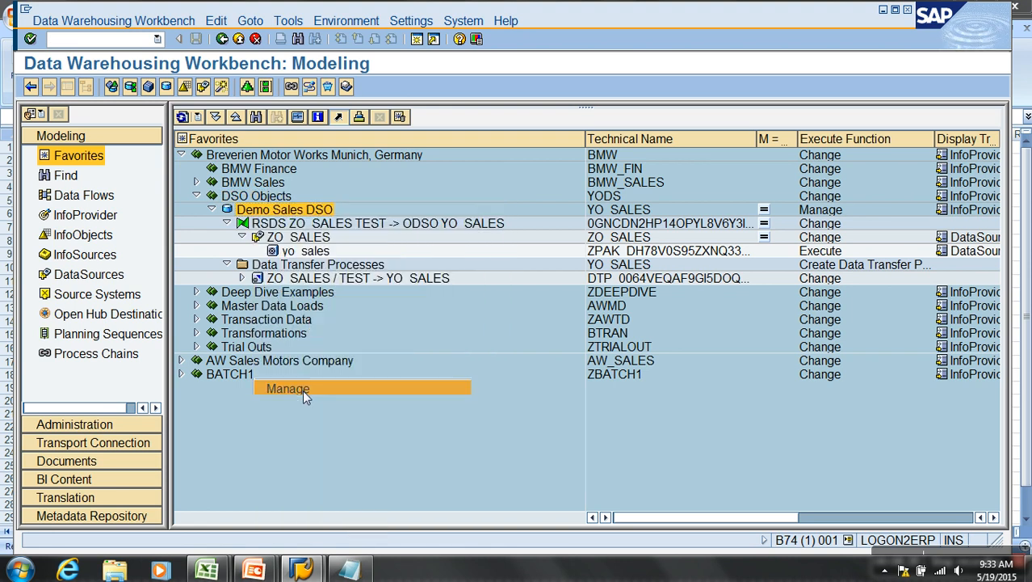
click(68, 88)
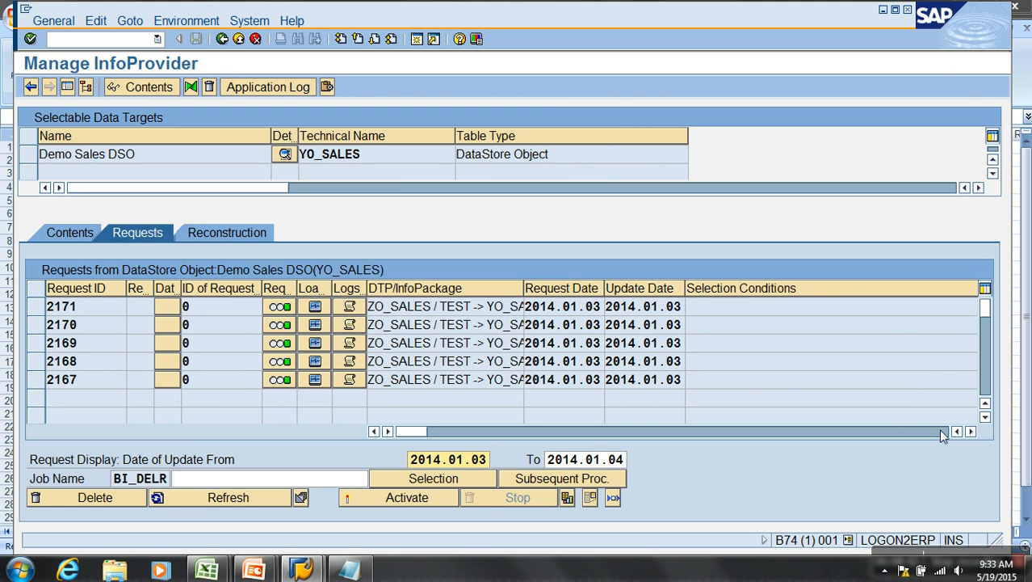
Step: Examine the transferred and added records of each request in Demo Sales DSO
click(972, 433)
click(972, 433)
click(813, 385)
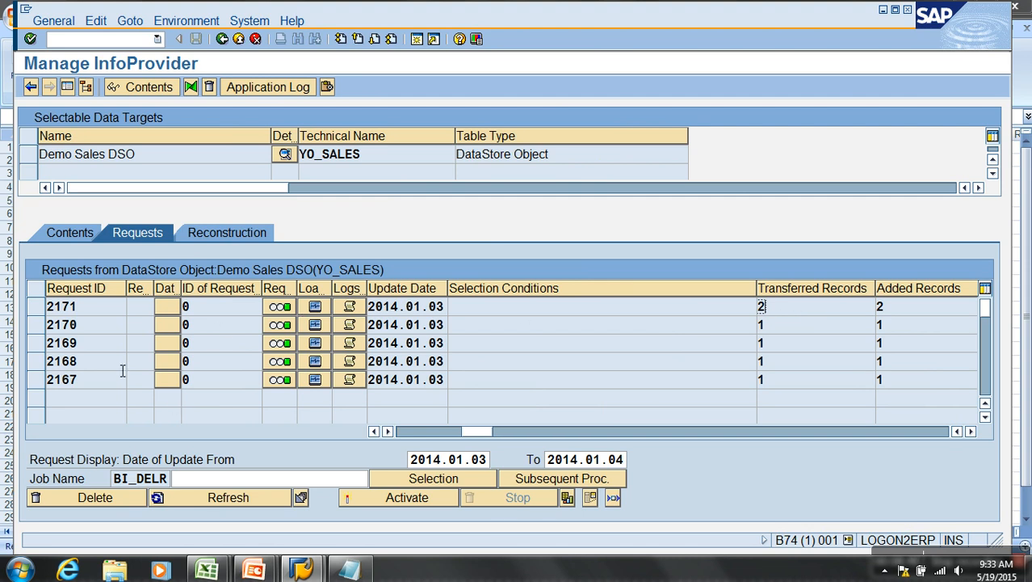
click(406, 434)
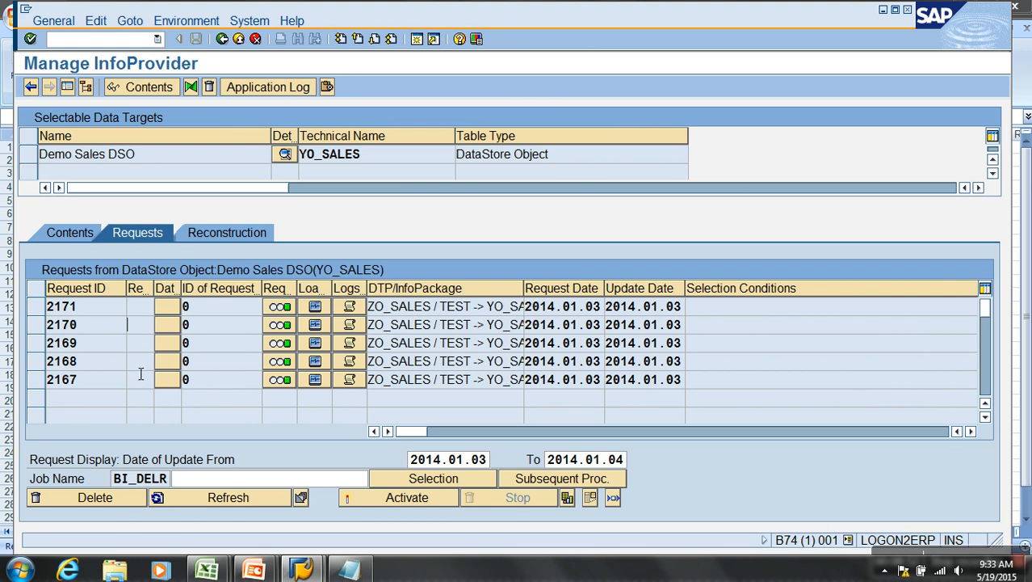
Step: Start activation of request 2167 in Demo Sales DSO, refresh its status and close the activation dialog
click(34, 386)
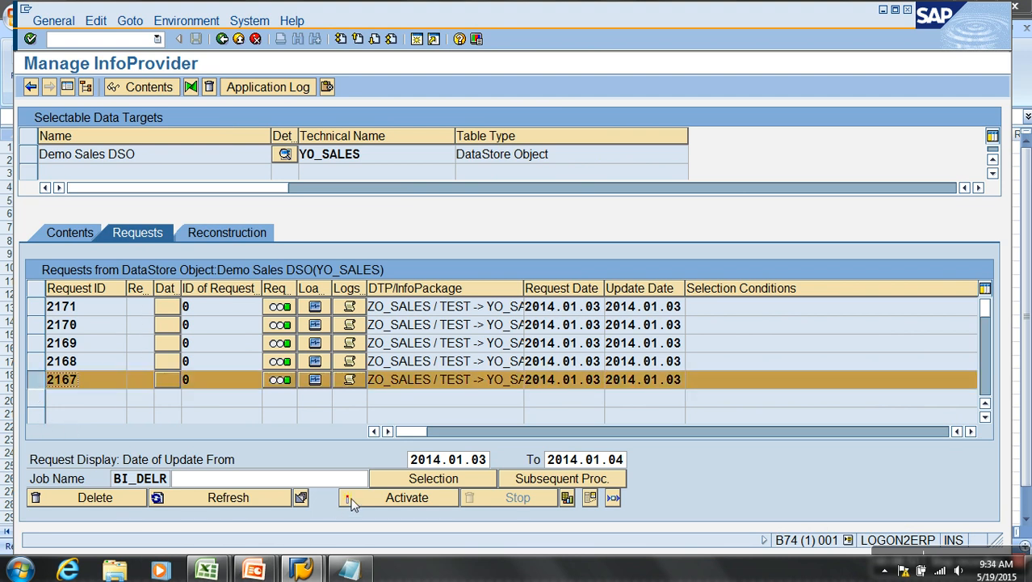
click(351, 499)
click(51, 213)
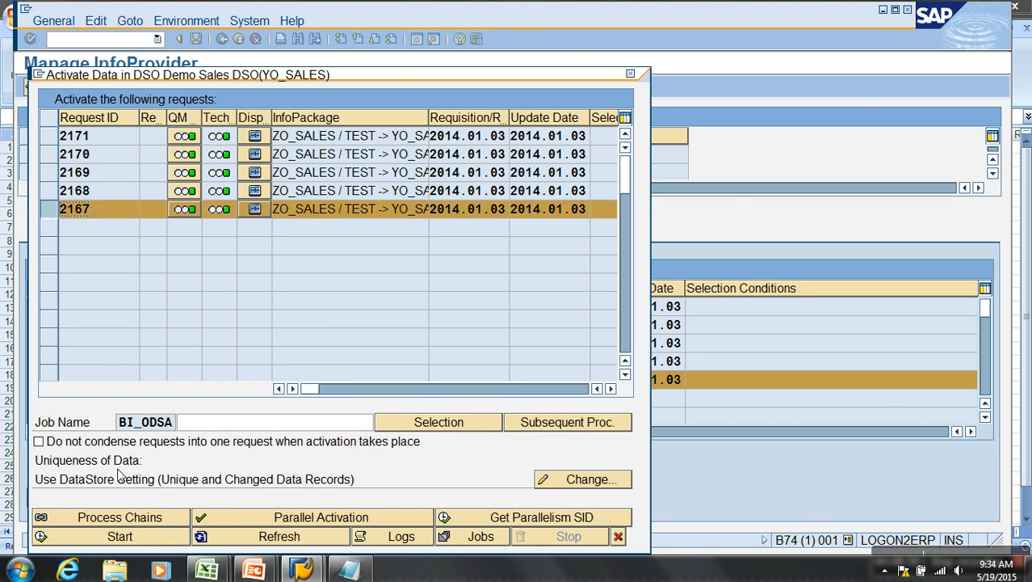
click(118, 539)
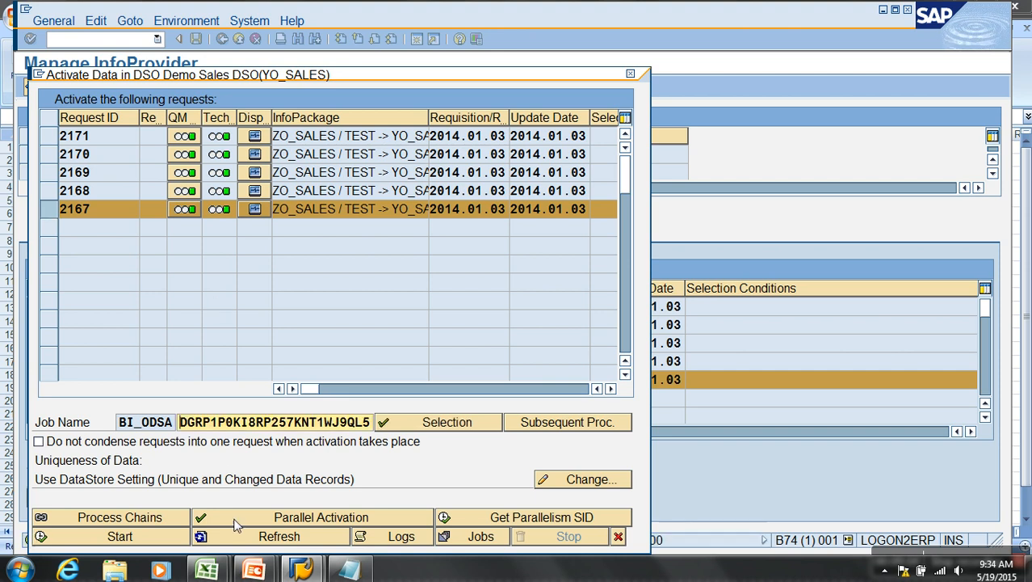
click(235, 540)
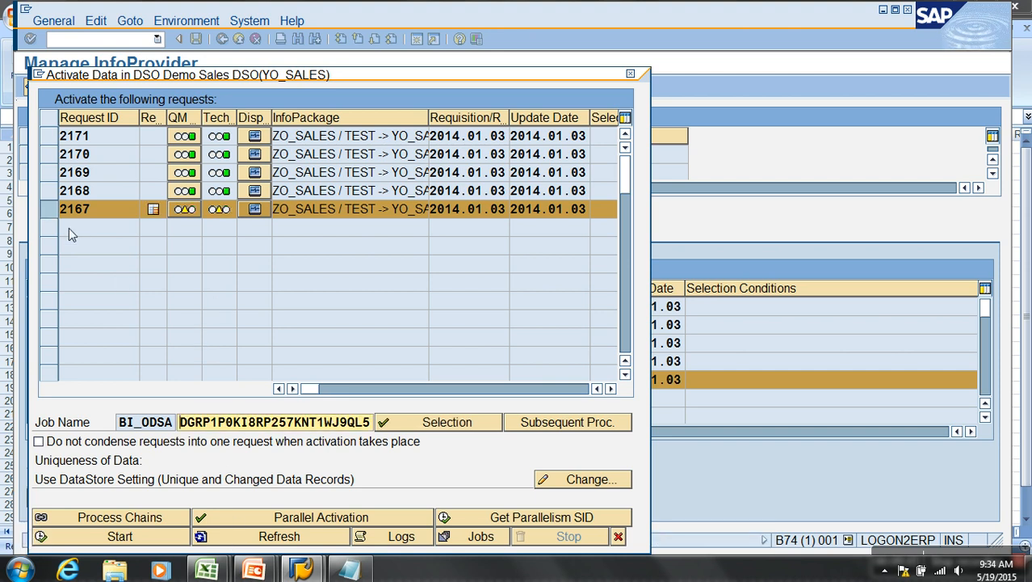
click(248, 542)
click(248, 542)
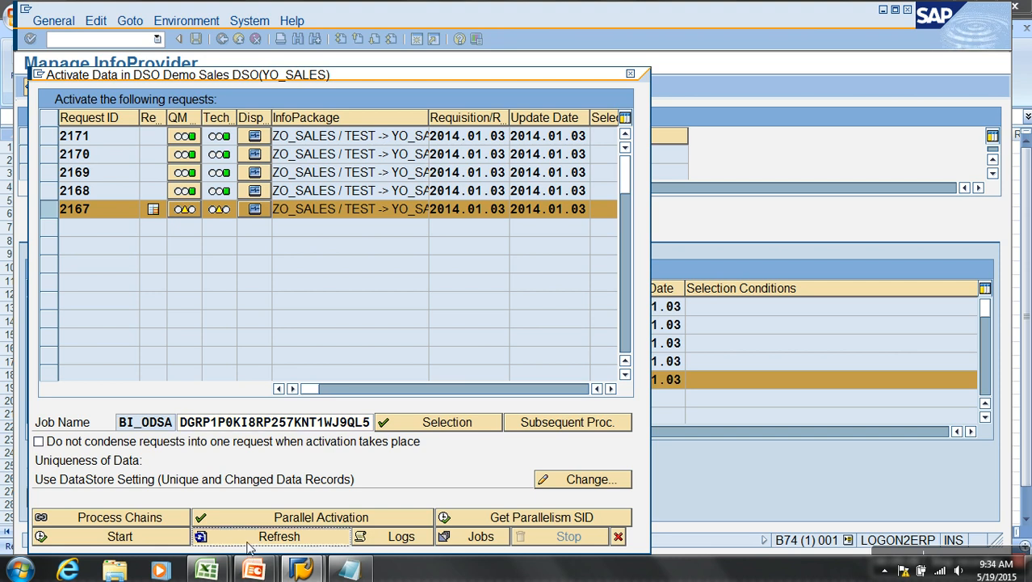
click(619, 542)
Step: Apply the status changes for YO_SALES and refresh the request list to follow the activation of request 2167
click(238, 502)
click(81, 508)
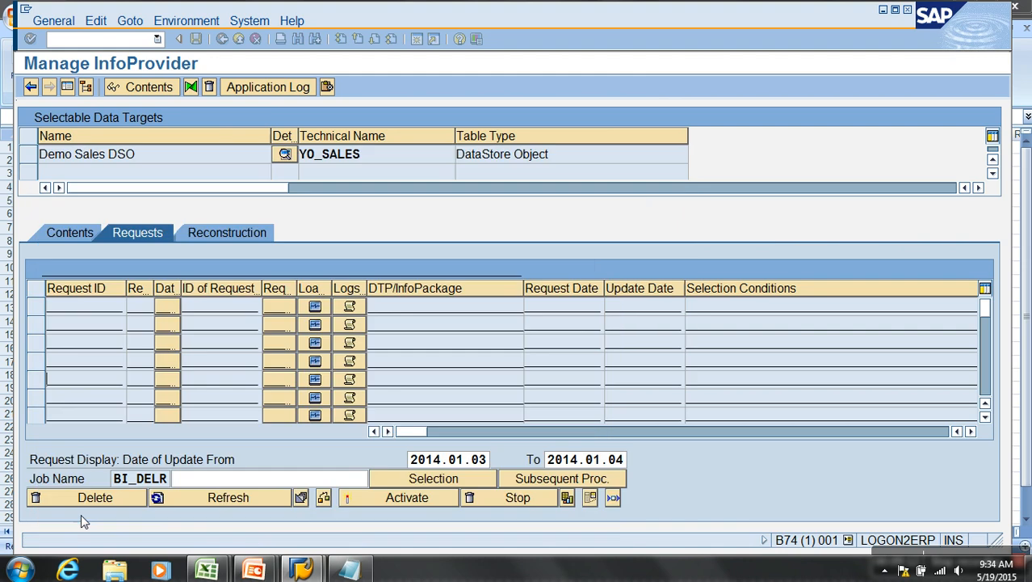
click(209, 498)
click(223, 500)
click(239, 502)
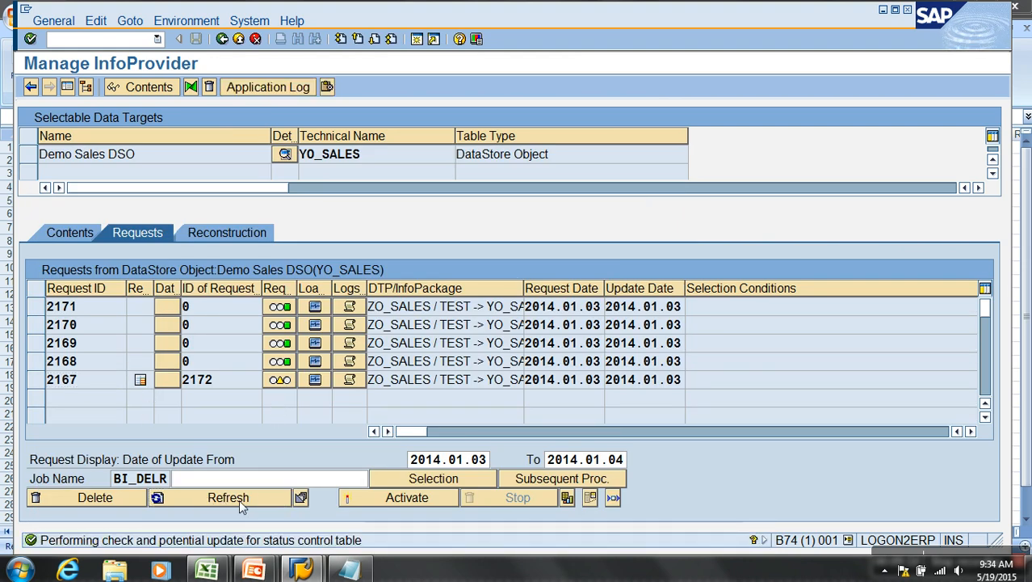
click(240, 499)
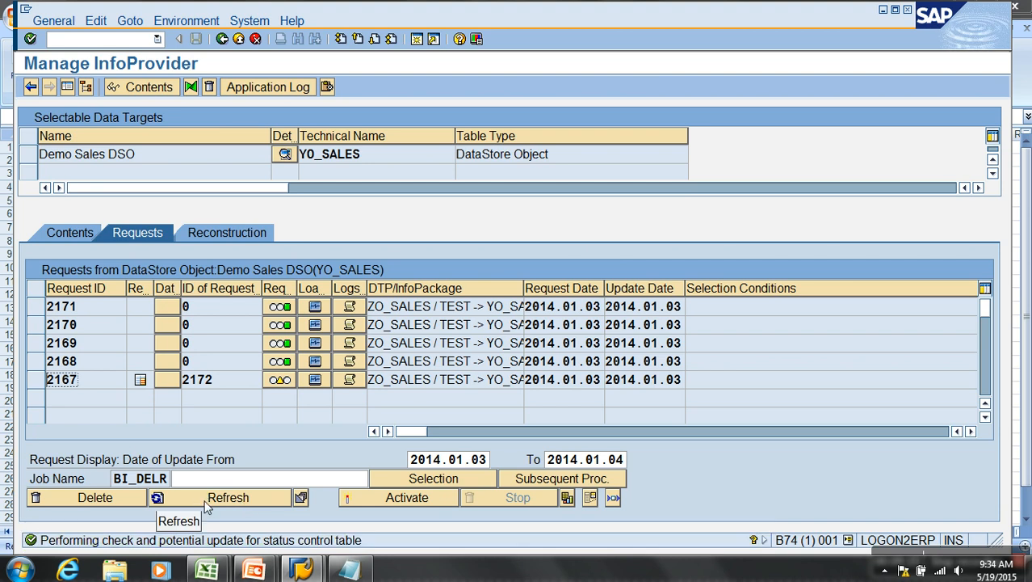
click(207, 505)
Step: Check the load details of request 2167 and the list of requests awaiting activation, and refresh the DSO's request list
click(307, 383)
click(222, 40)
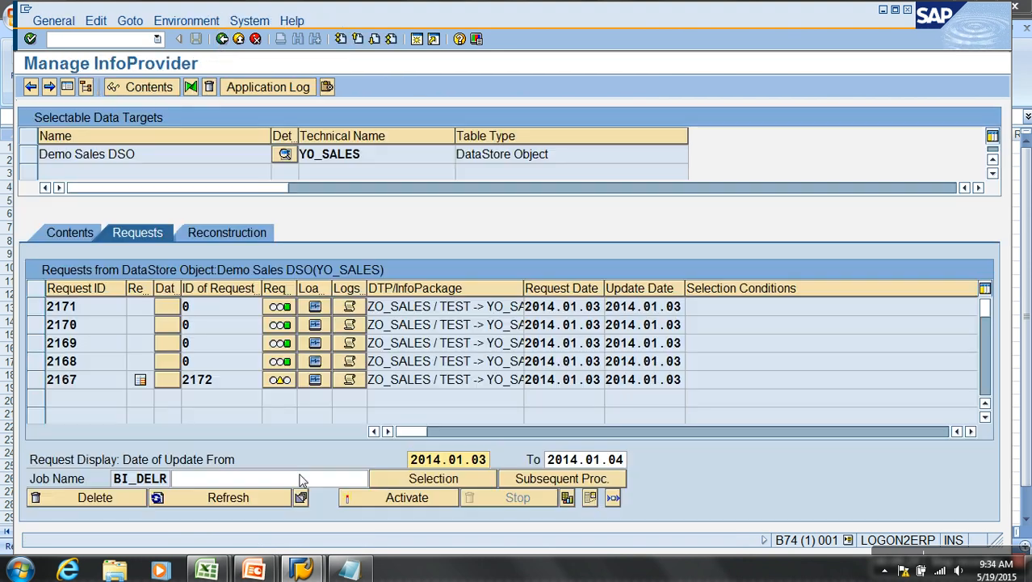
click(396, 498)
click(214, 543)
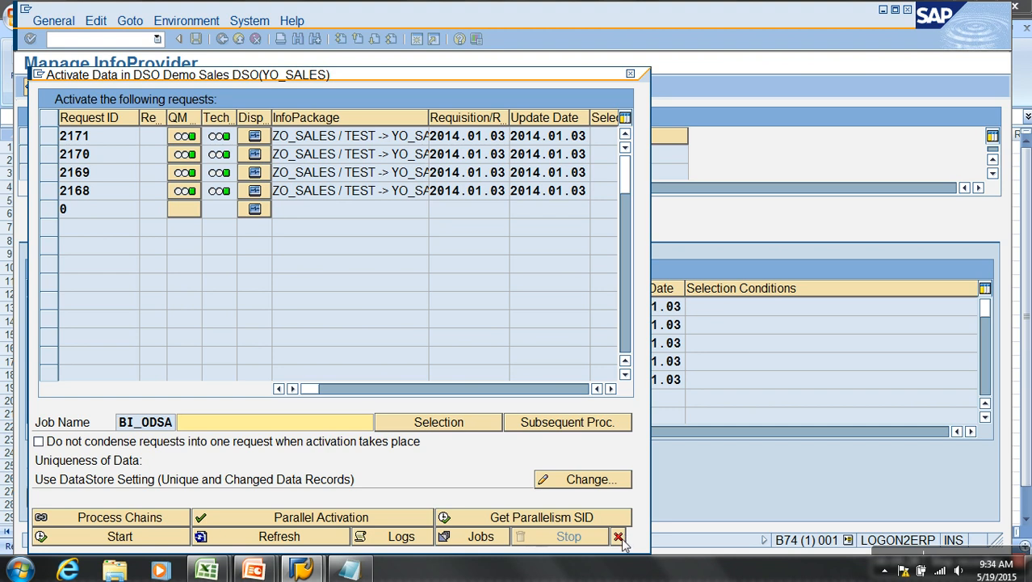
click(619, 537)
click(251, 498)
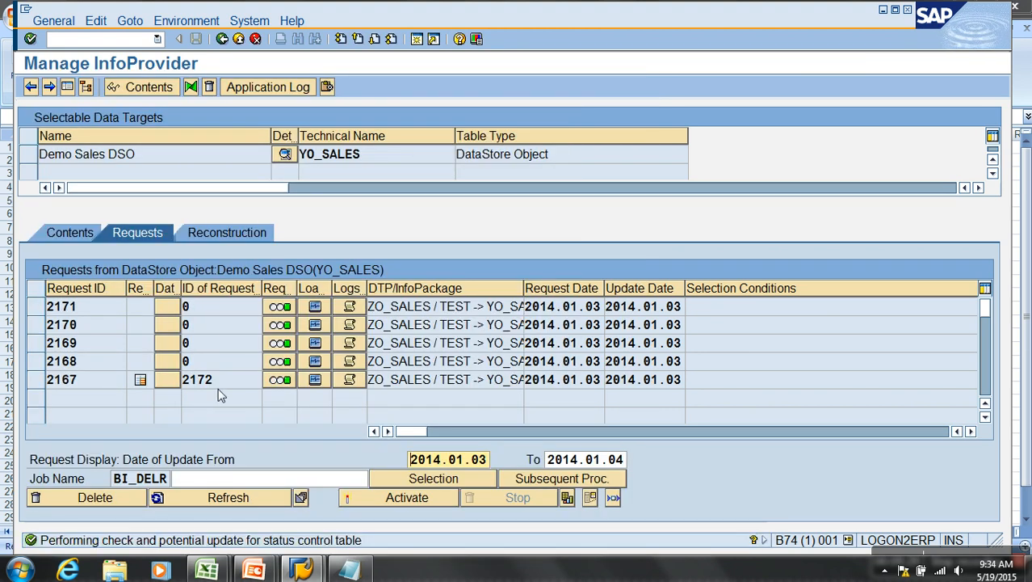
Step: Start activation of request 2168 in Demo Sales DSO, refresh its status and close the activation dialog
click(37, 361)
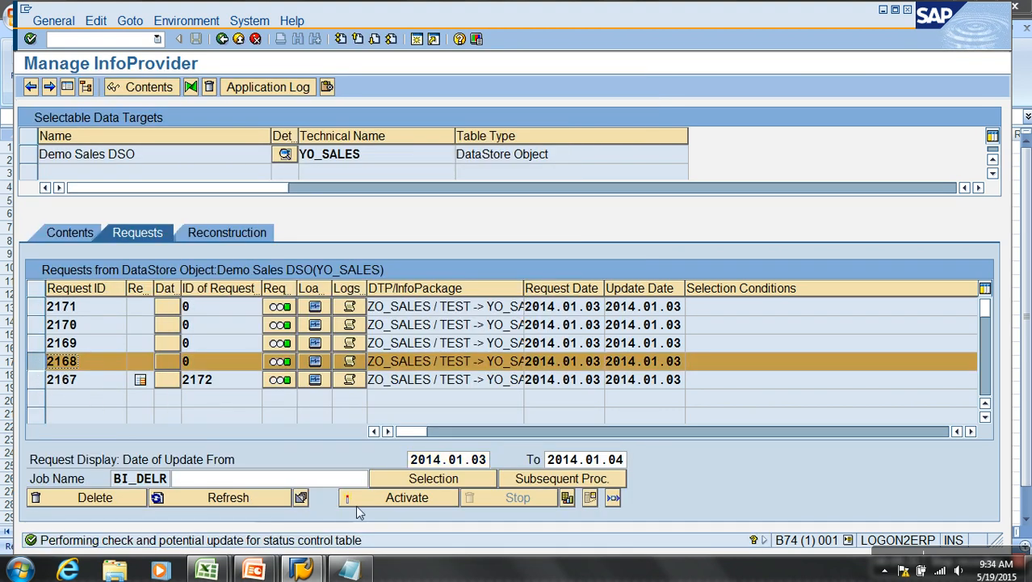
click(356, 501)
click(48, 191)
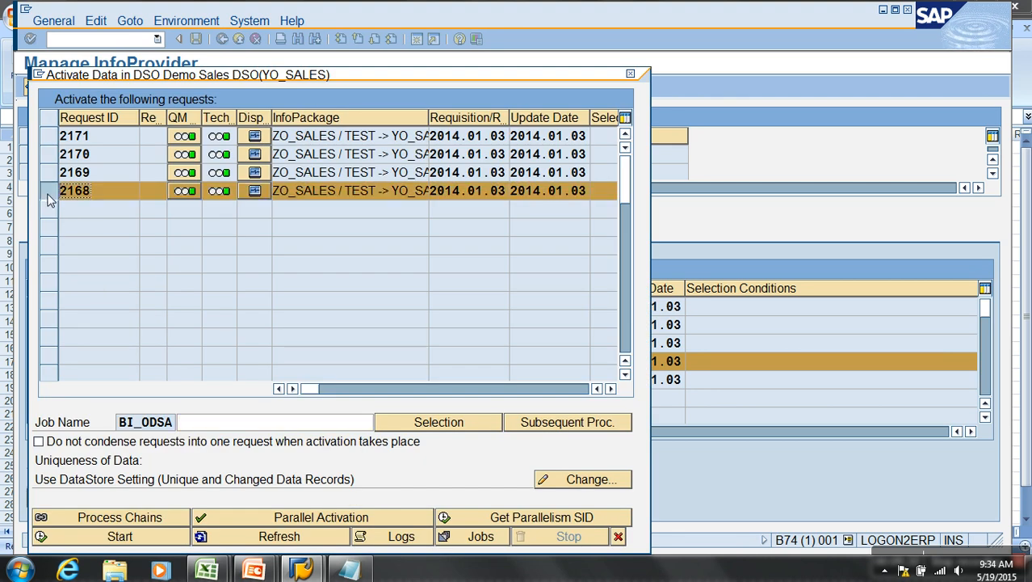
click(129, 539)
click(264, 538)
click(264, 539)
click(323, 536)
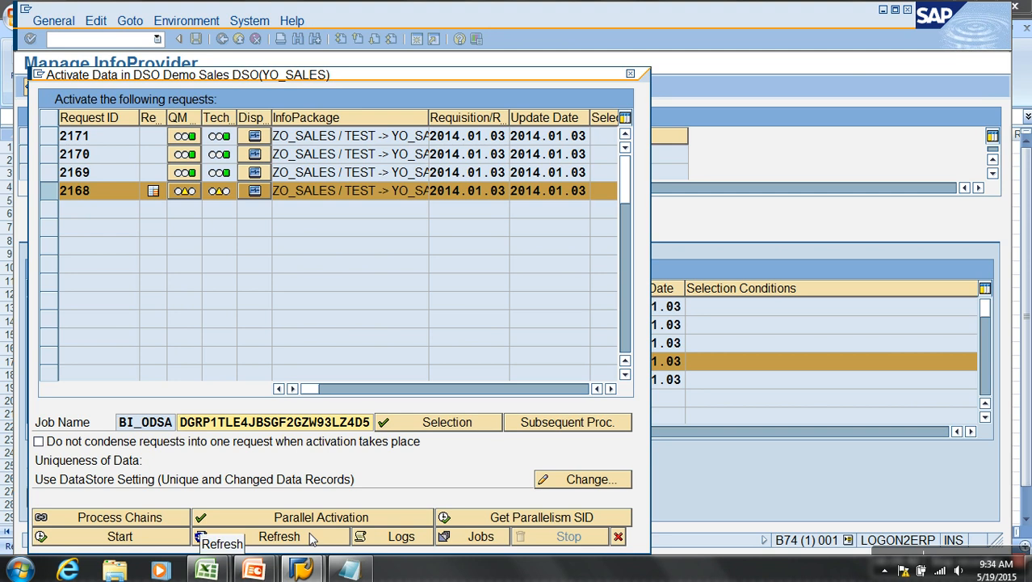
click(284, 539)
click(297, 542)
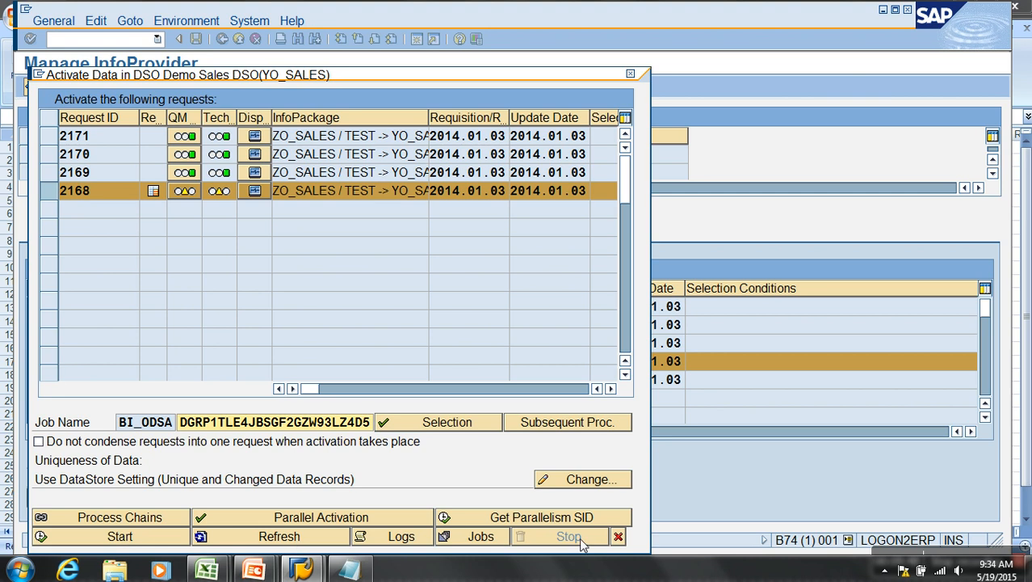
click(618, 537)
Step: Apply the status control table changes for YO_SALES and refresh the request list to follow the activation of request 2168
click(228, 501)
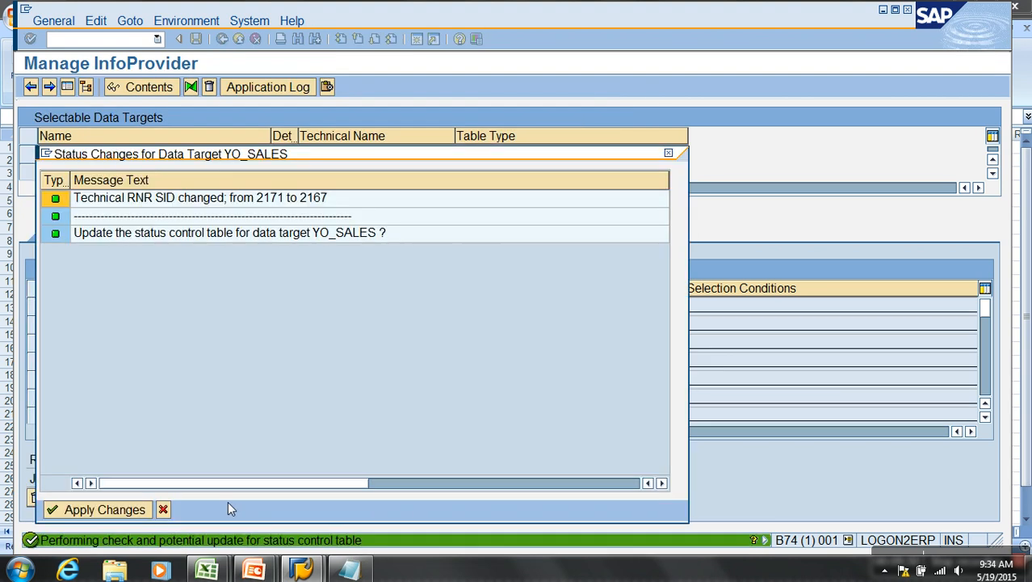
click(92, 509)
click(237, 497)
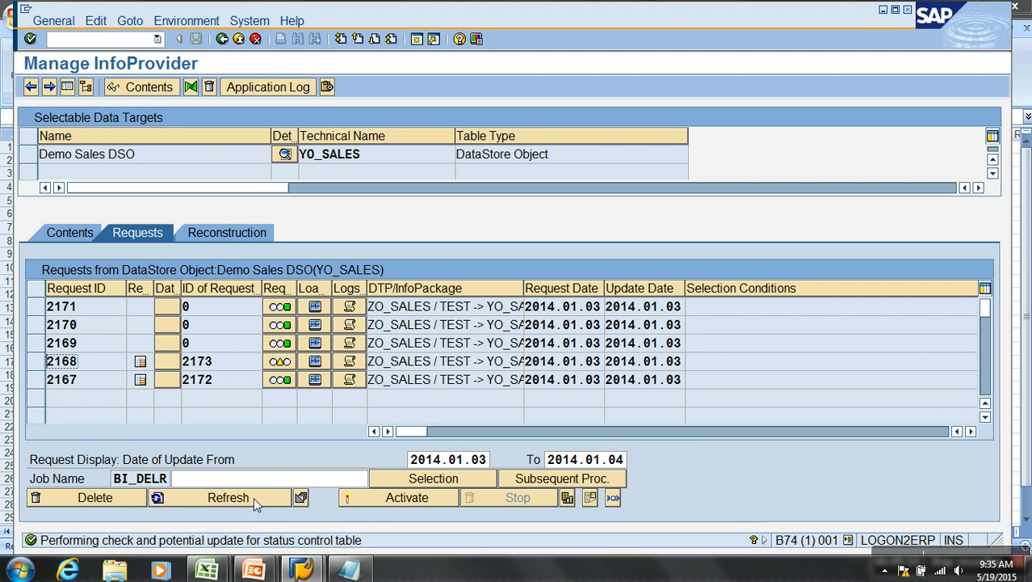
click(256, 500)
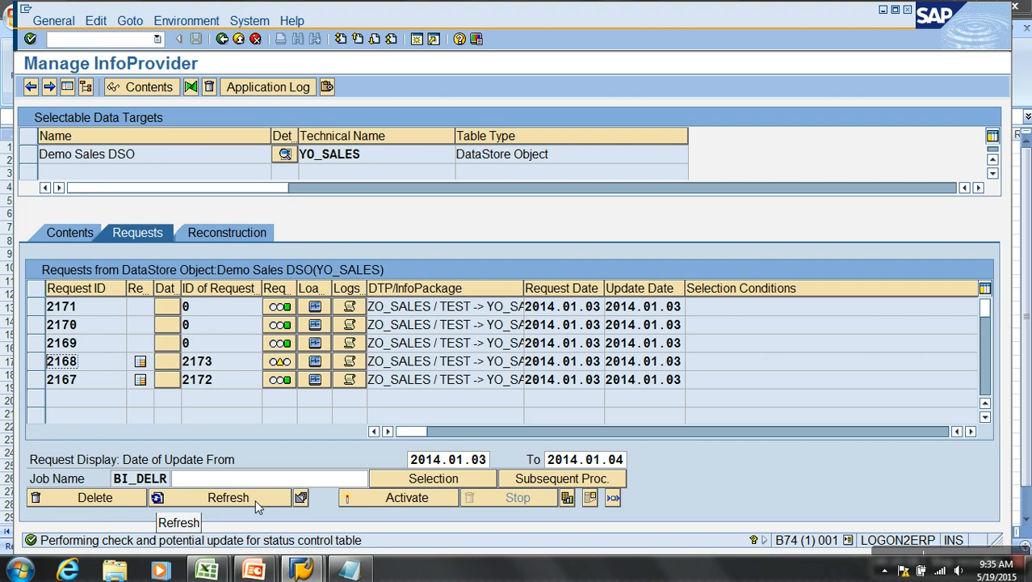
click(255, 499)
click(254, 498)
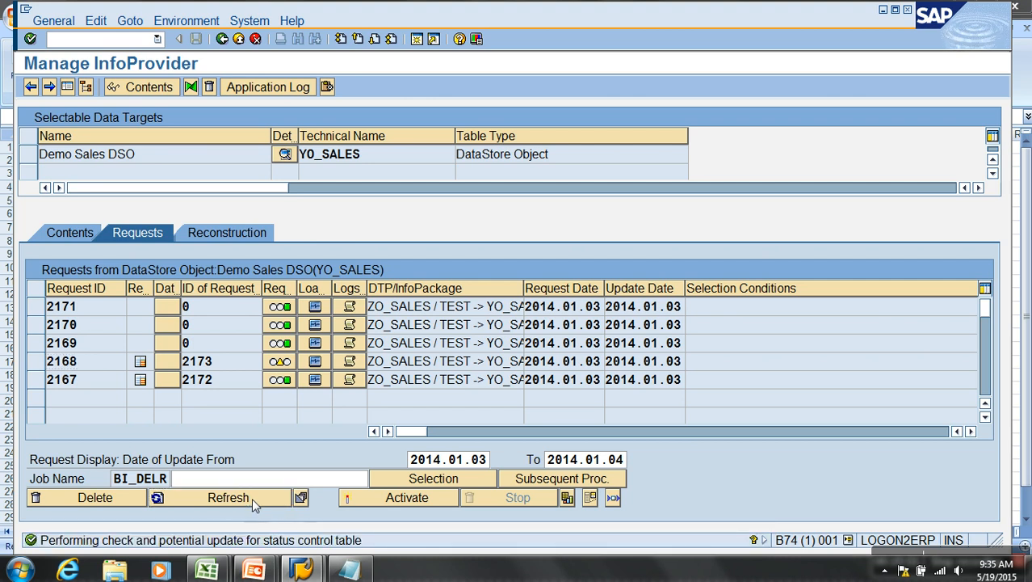
Step: Start activation of request 2169 in Demo Sales DSO, refresh its status and close the activation dialog
click(36, 346)
click(373, 498)
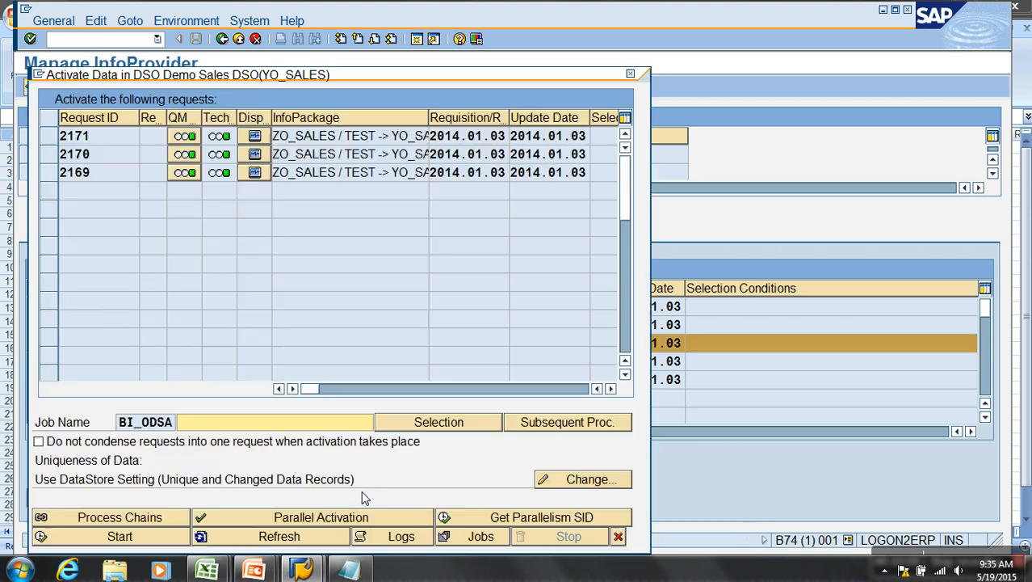
click(45, 173)
click(132, 537)
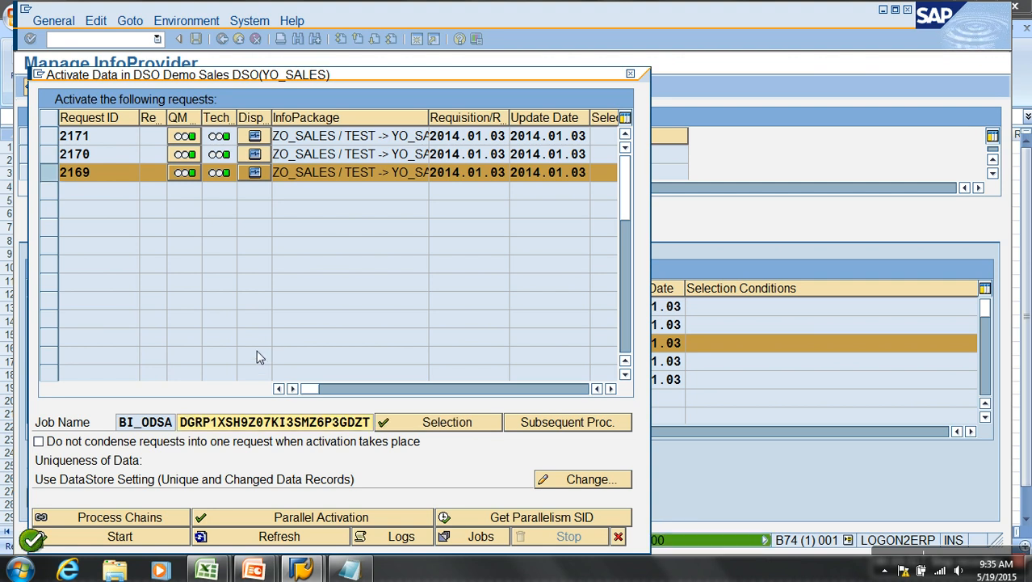
click(262, 538)
click(617, 540)
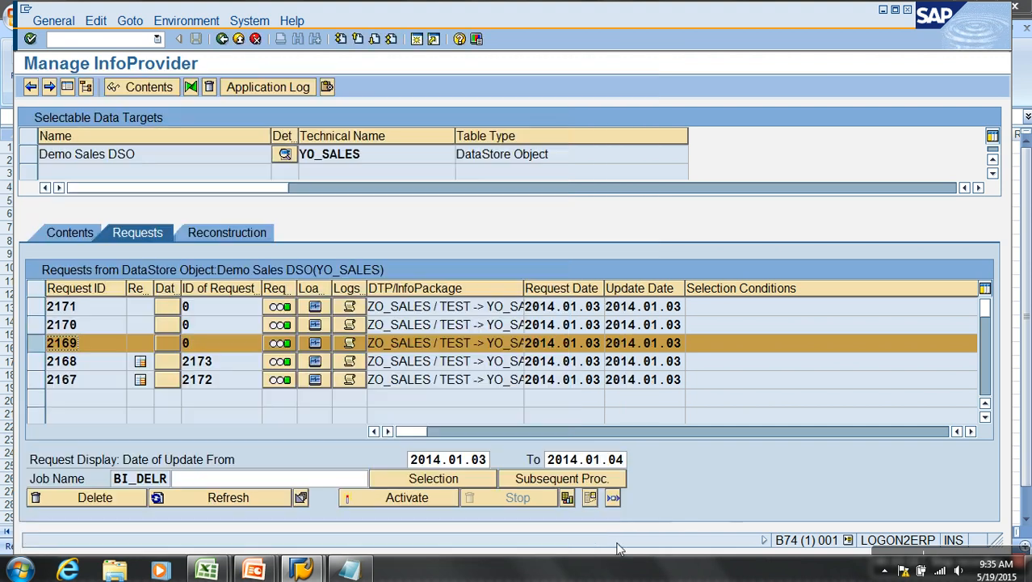
Step: Apply the status control table changes for YO_SALES and refresh the request list to follow the activation of request 2169
click(261, 497)
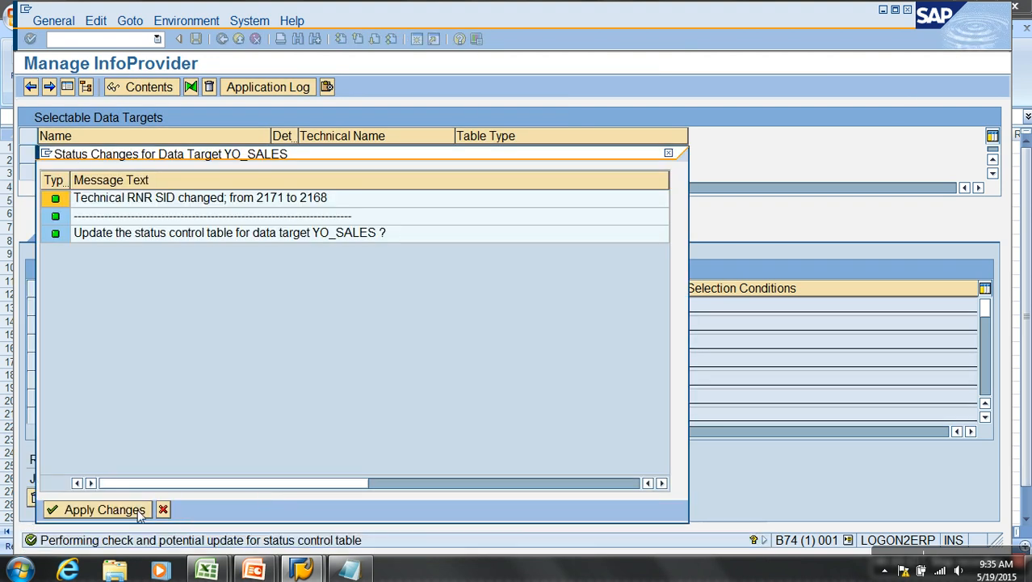
click(138, 513)
click(191, 494)
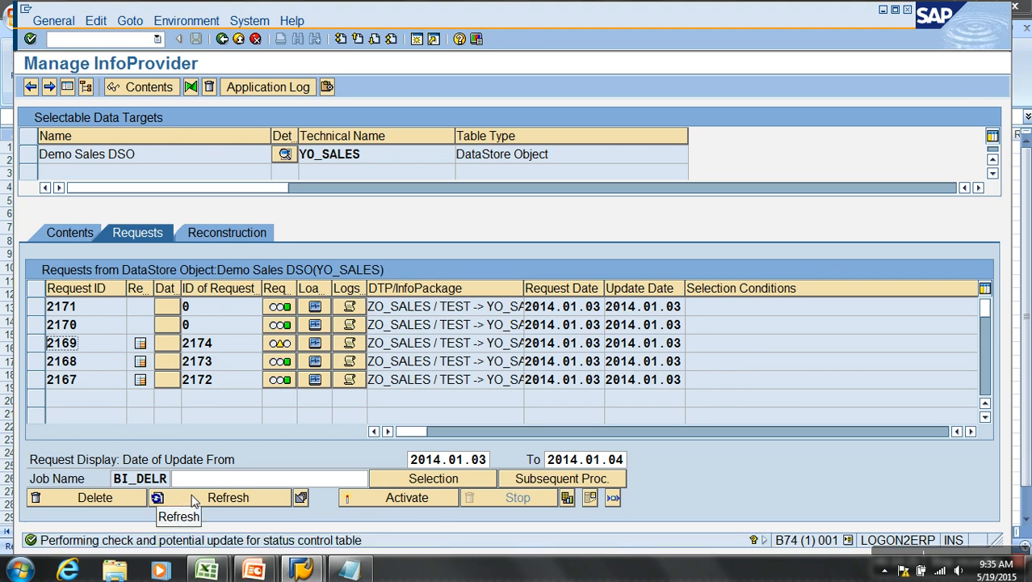
click(193, 500)
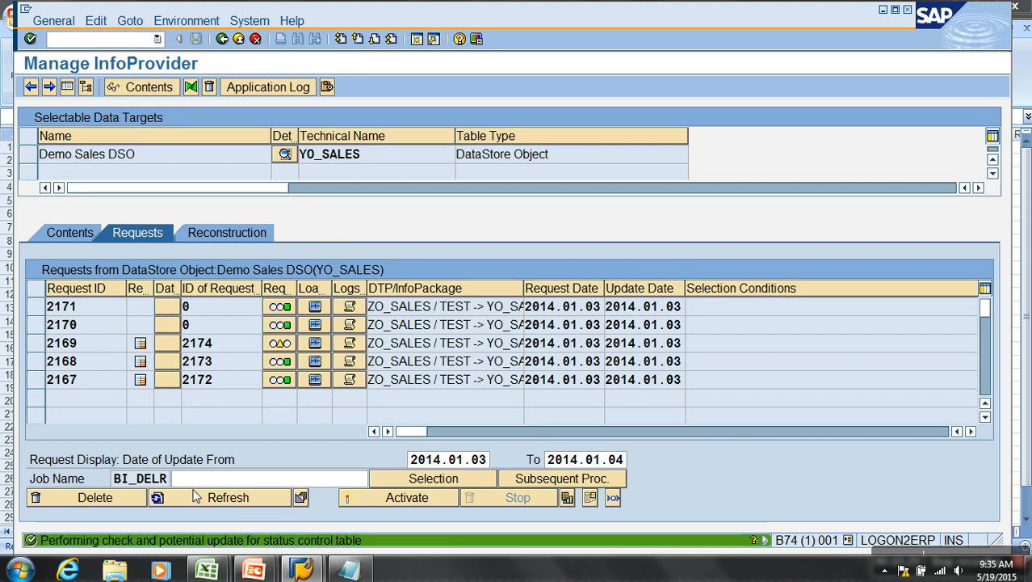
click(255, 498)
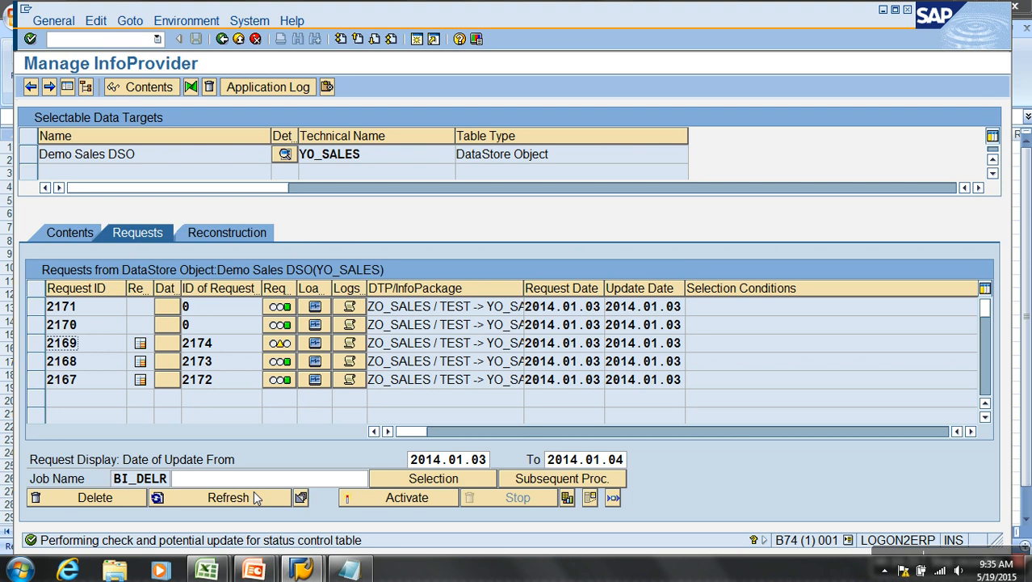
click(278, 504)
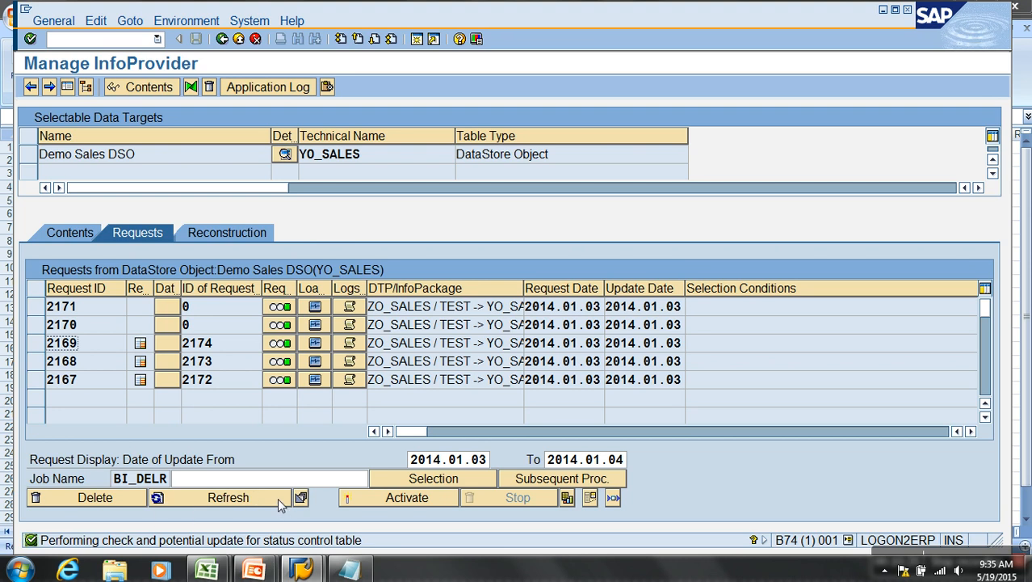
Step: Start activation of request 2170, refresh its status repeatedly and close the activation dialog
click(48, 323)
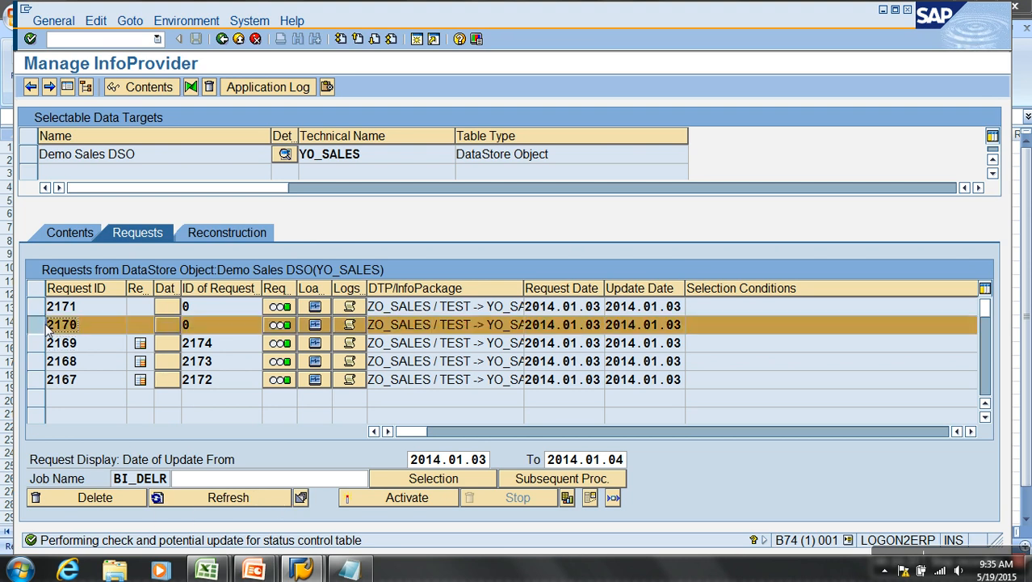
click(374, 499)
click(50, 157)
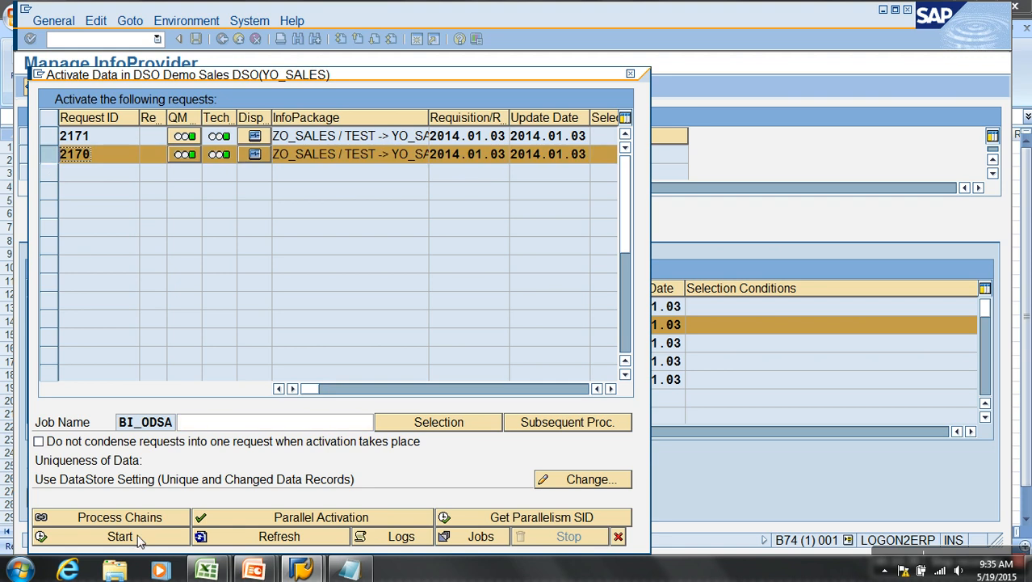
click(138, 538)
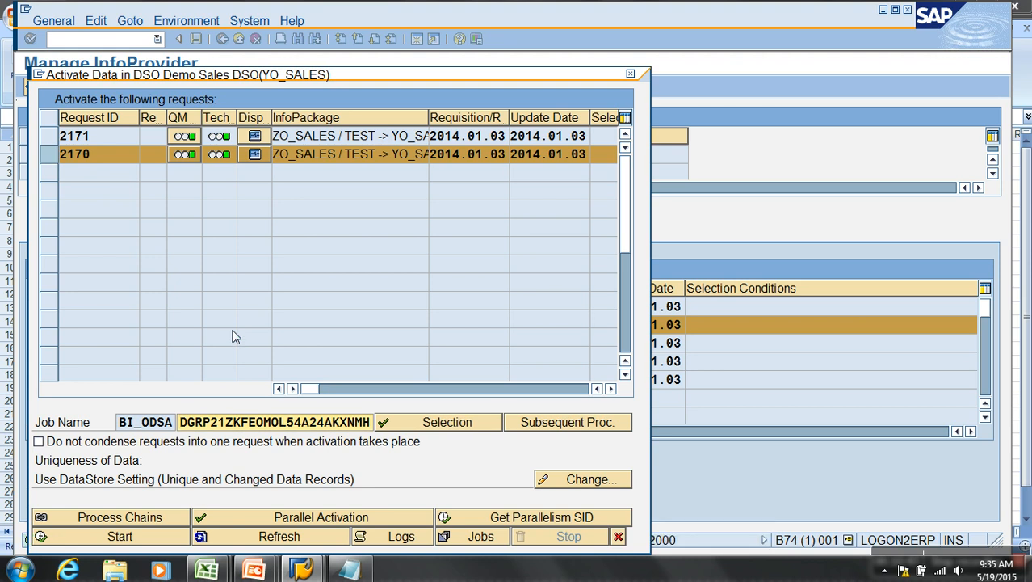
click(270, 538)
click(270, 538)
click(271, 542)
click(272, 542)
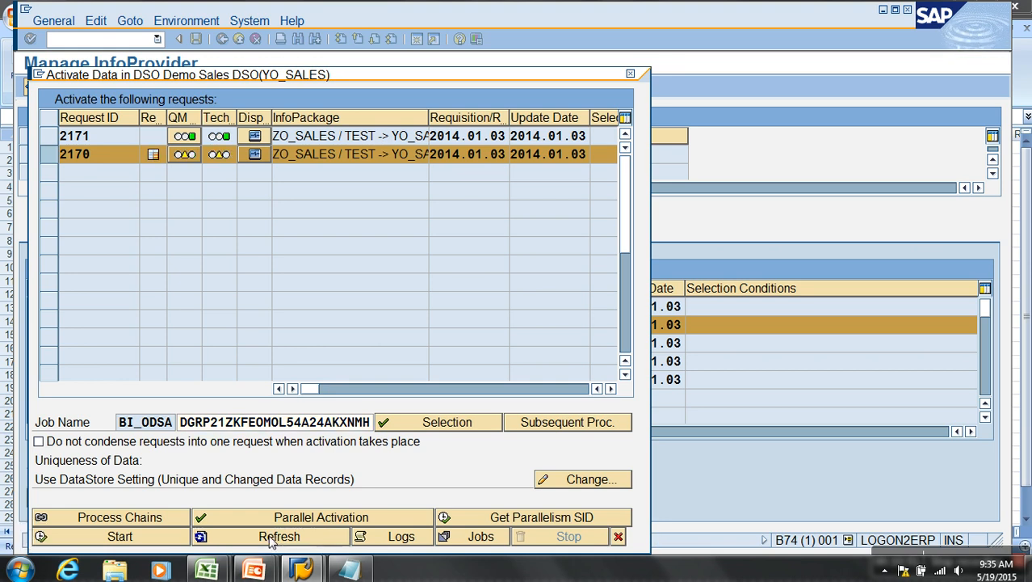
click(271, 538)
click(272, 540)
click(272, 540)
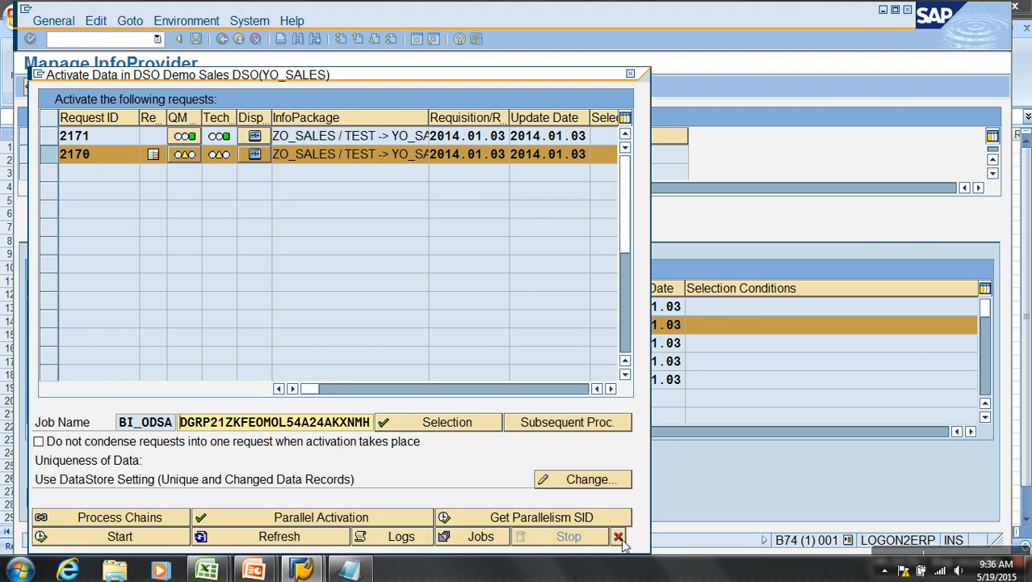
click(618, 537)
Step: Apply the status control table changes for YO_SALES and refresh the request list to follow the activation of request 2170
click(260, 508)
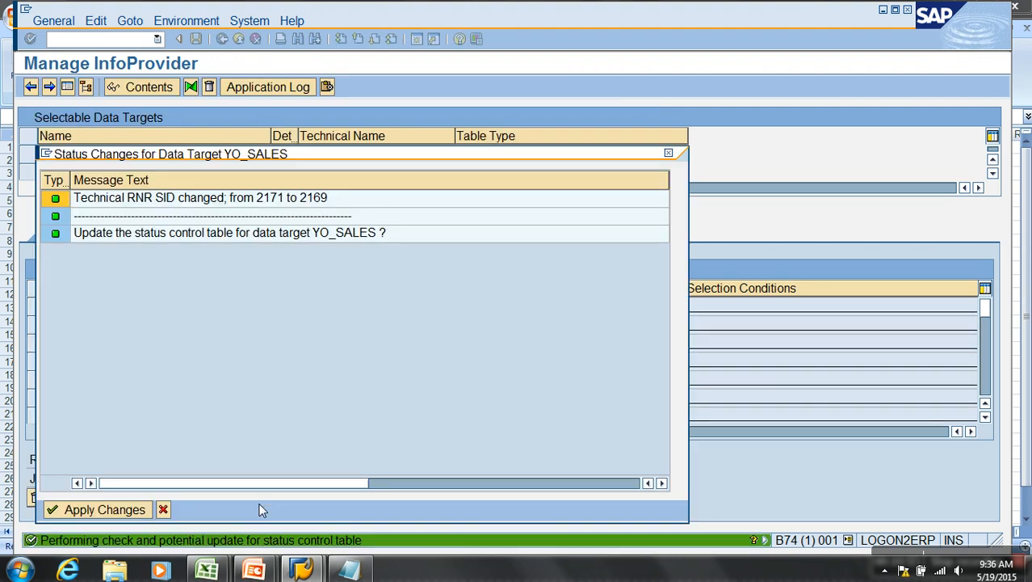
click(101, 507)
click(209, 498)
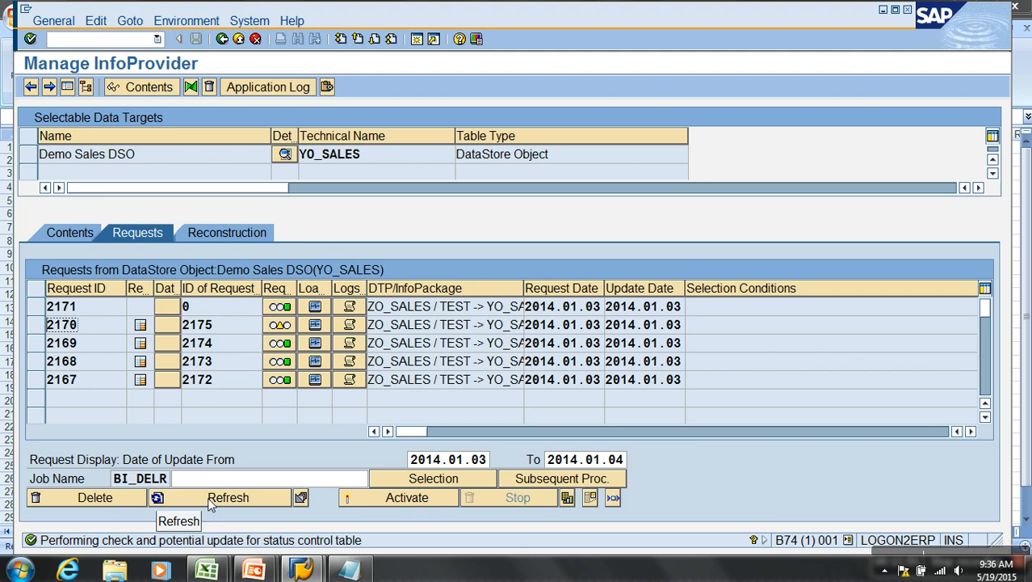
click(209, 499)
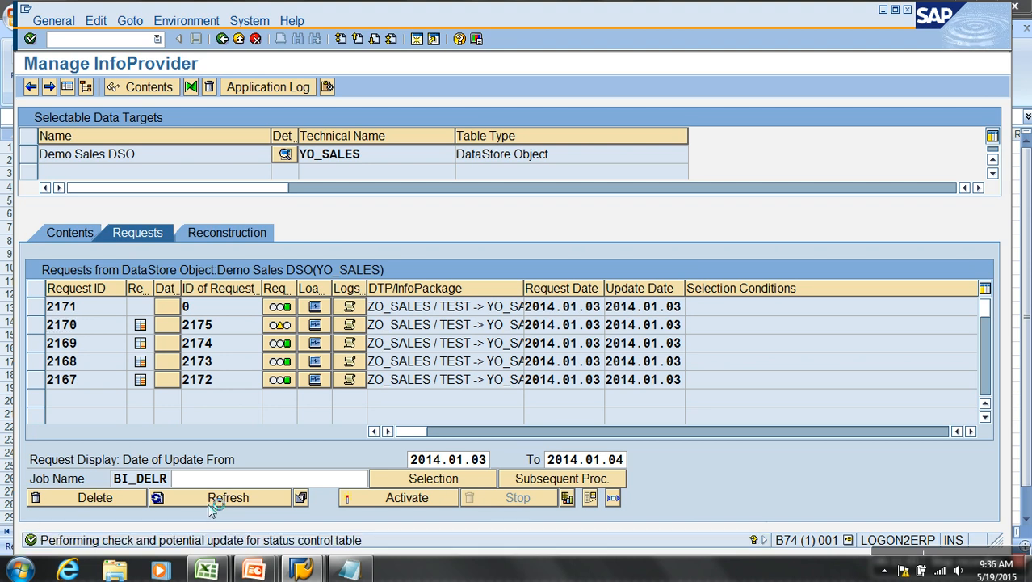
Step: Start activation of the remaining request 2171 in Demo Sales DSO and close the activation dialog
click(35, 306)
click(367, 500)
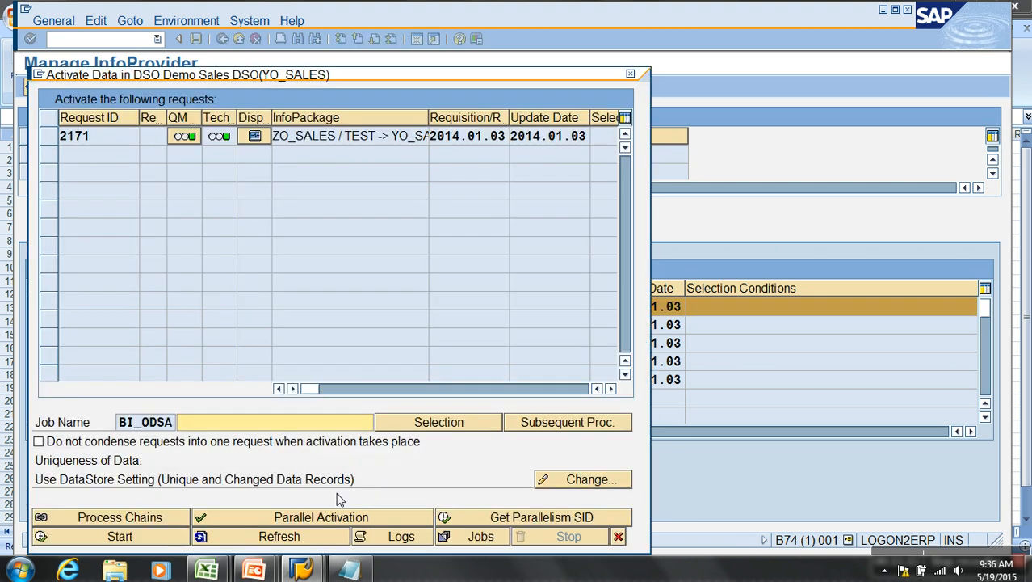
click(49, 136)
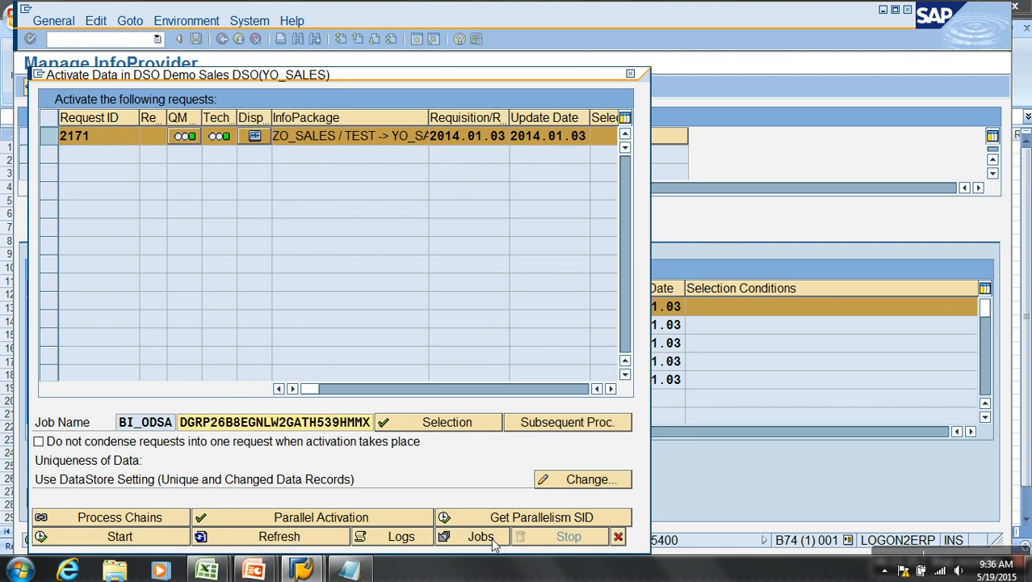
click(618, 536)
Step: Update the status control table for YO_SALES and keep refreshing the request list to follow the activation of request 2171
click(300, 497)
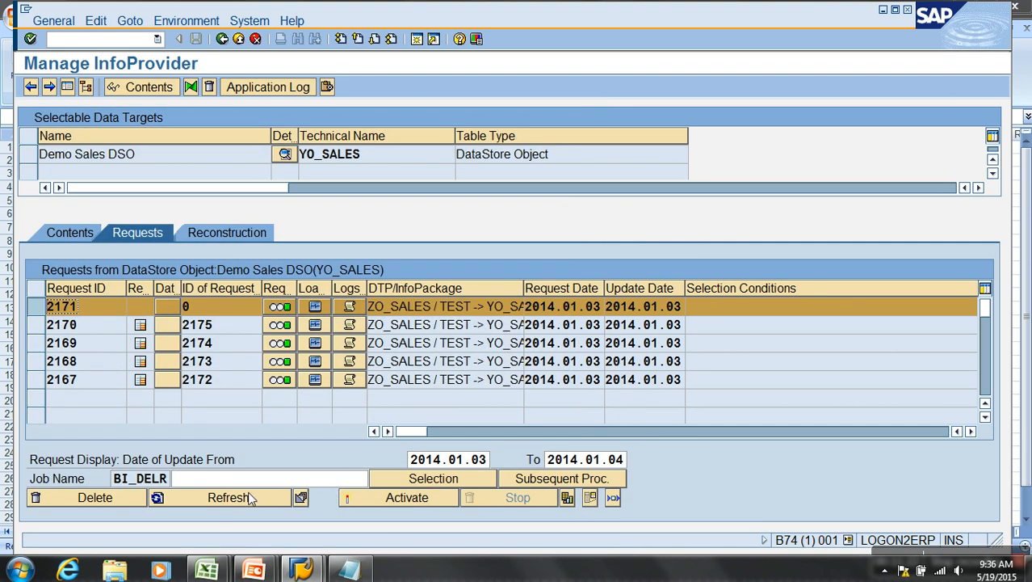
click(105, 510)
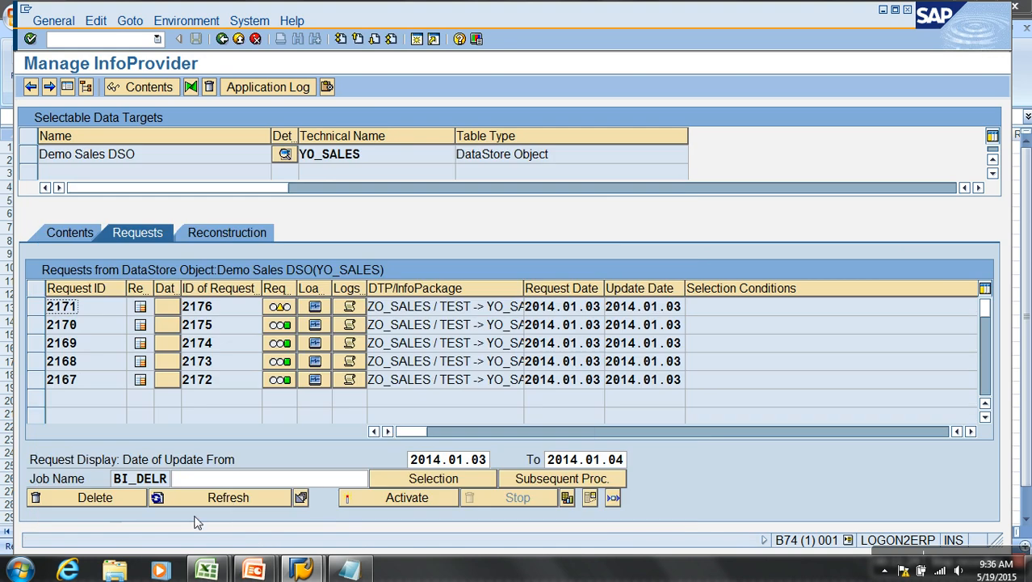
click(230, 498)
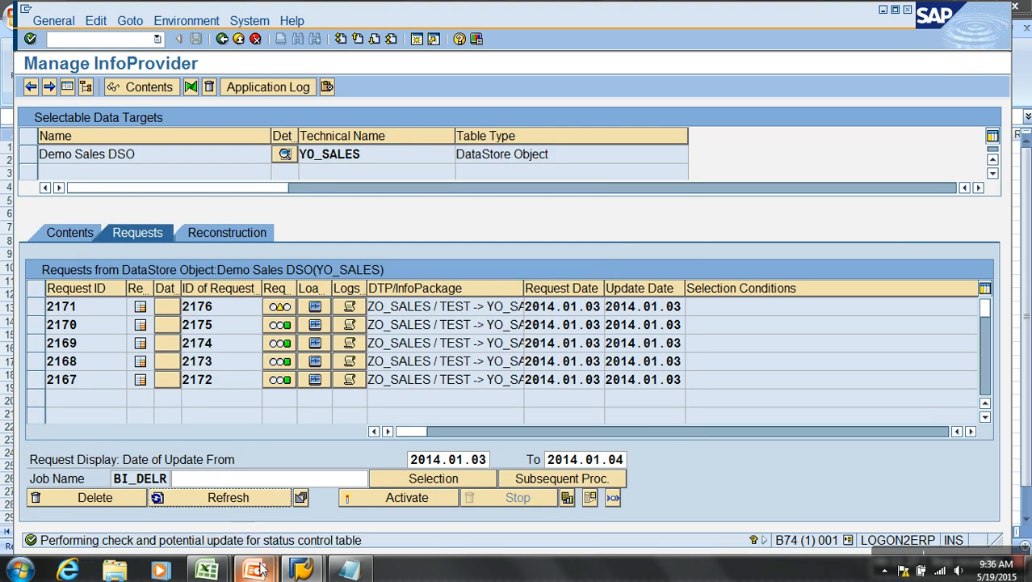
click(236, 498)
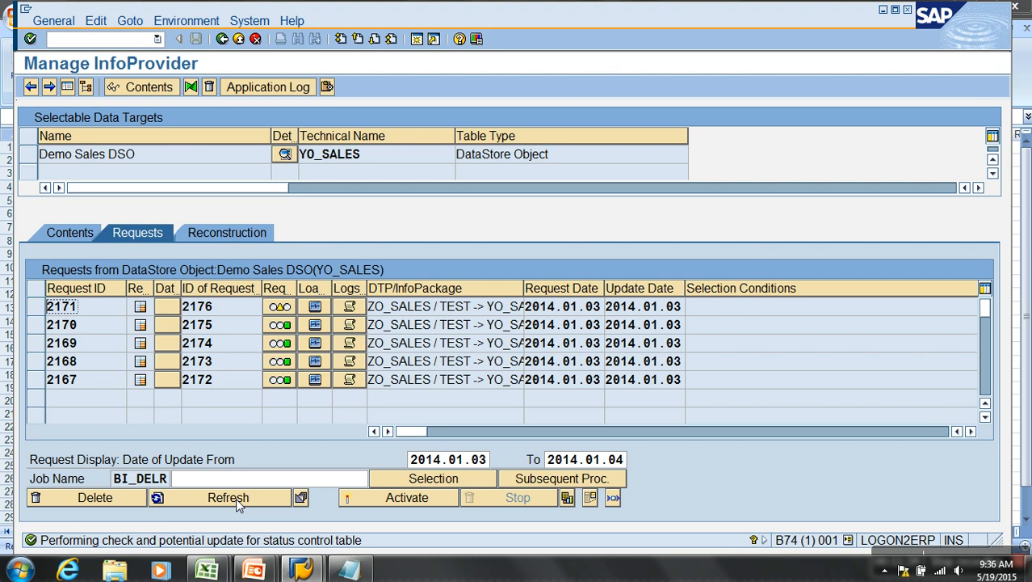
click(247, 504)
click(248, 504)
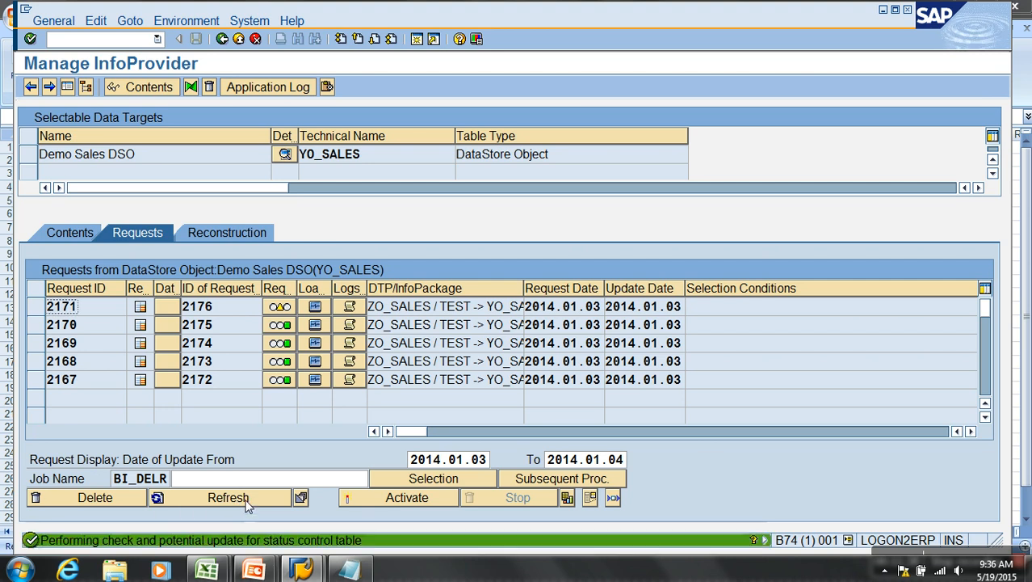
click(231, 502)
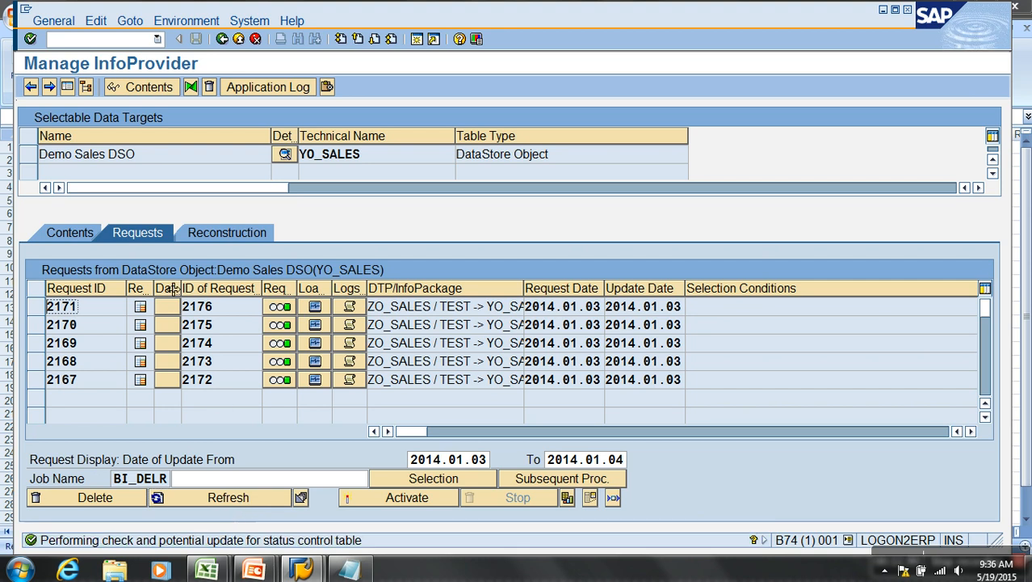
Step: Query the new data table of YO_SALES, display all records of its active data table, and return to the DSO's contents
click(87, 236)
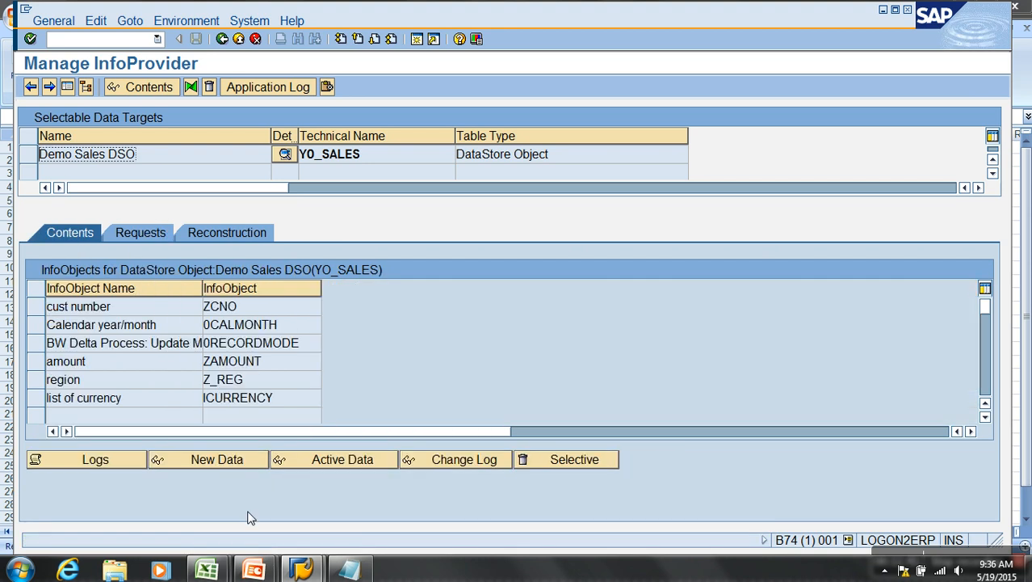
click(231, 462)
click(31, 87)
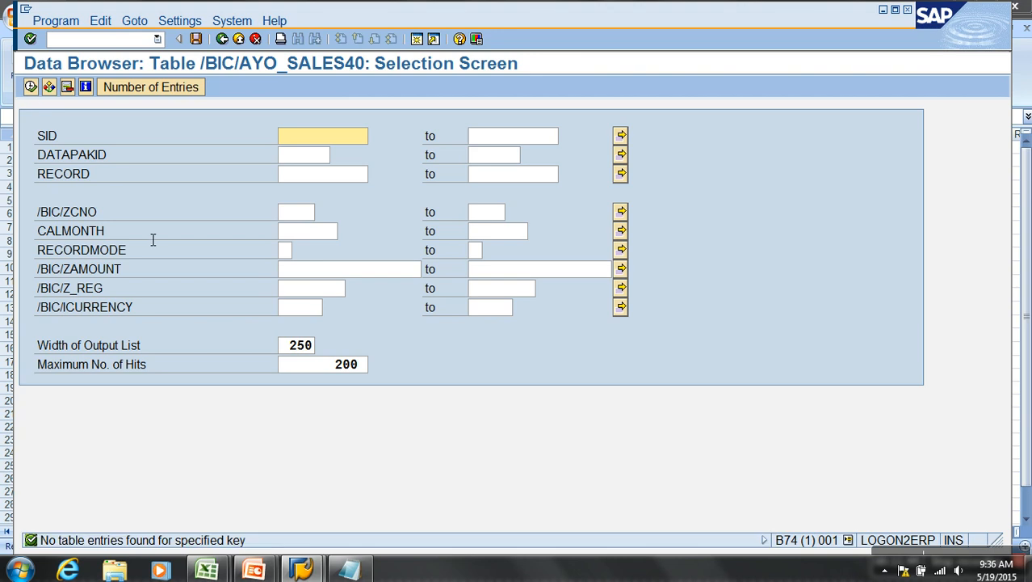
click(223, 39)
click(372, 461)
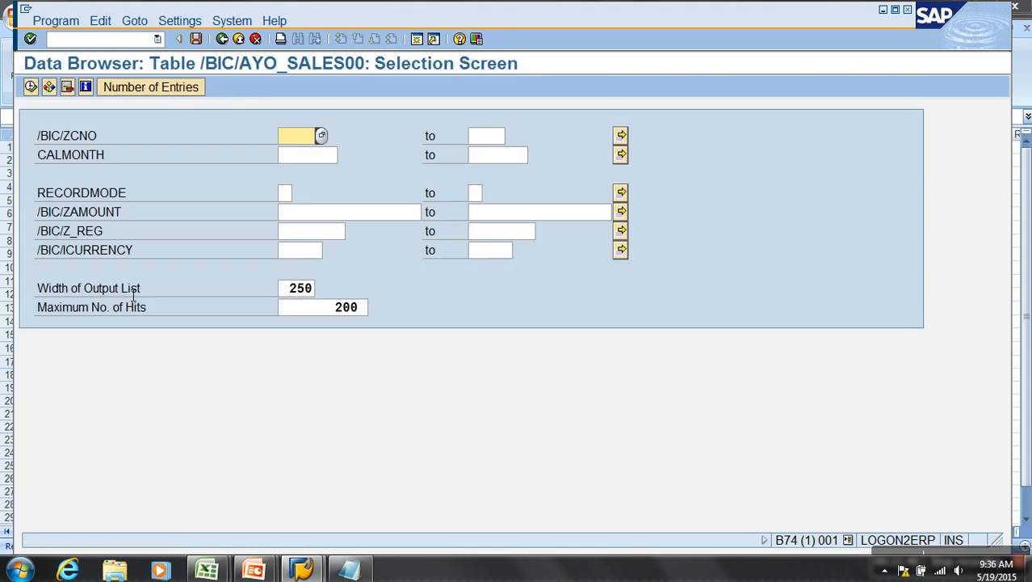
key(F8)
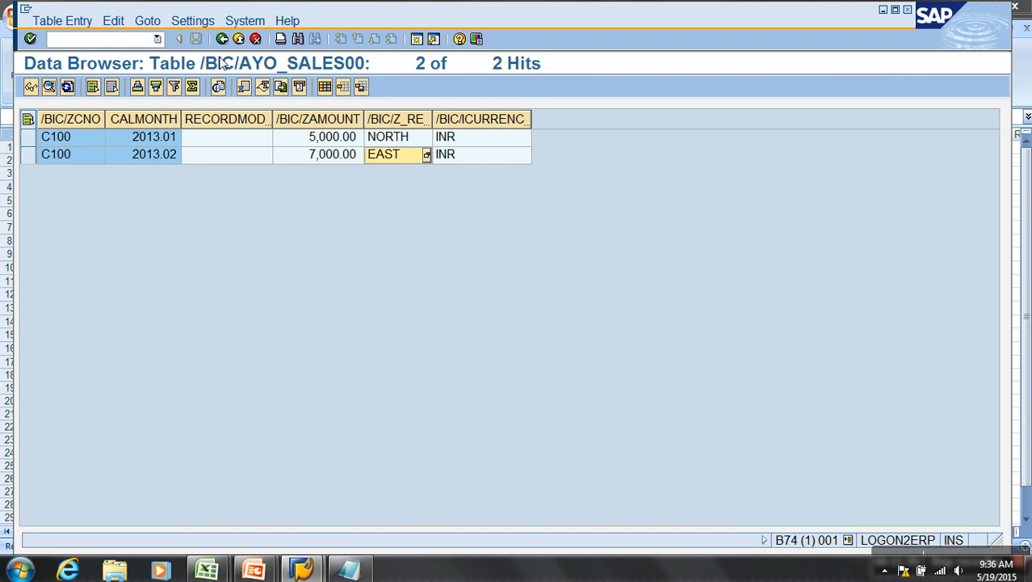
click(222, 38)
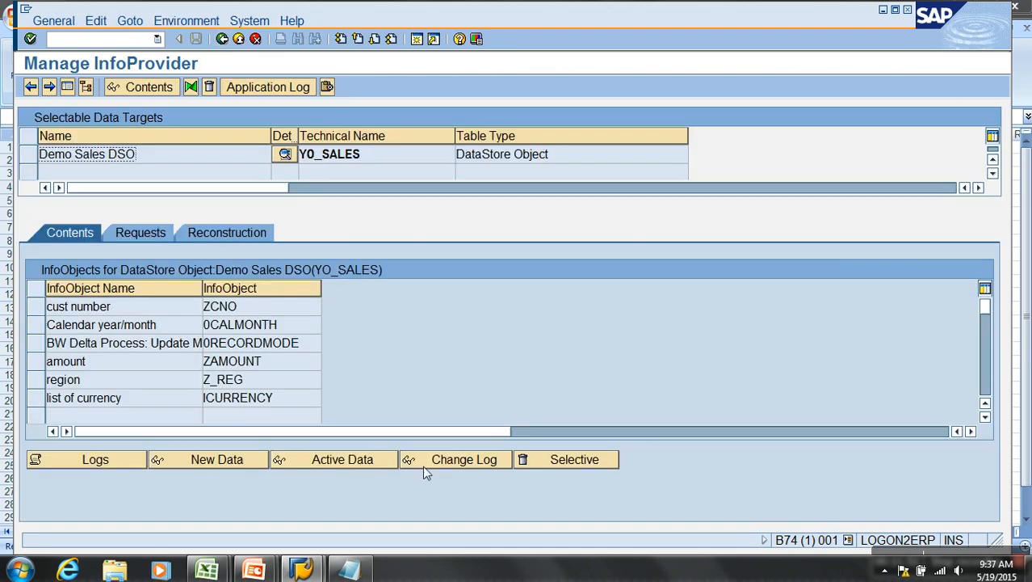
Step: Display all change log records of YO_SALES, sort them ascending by REQUEST to examine each activation, and return to the DSO's contents
click(425, 467)
click(29, 87)
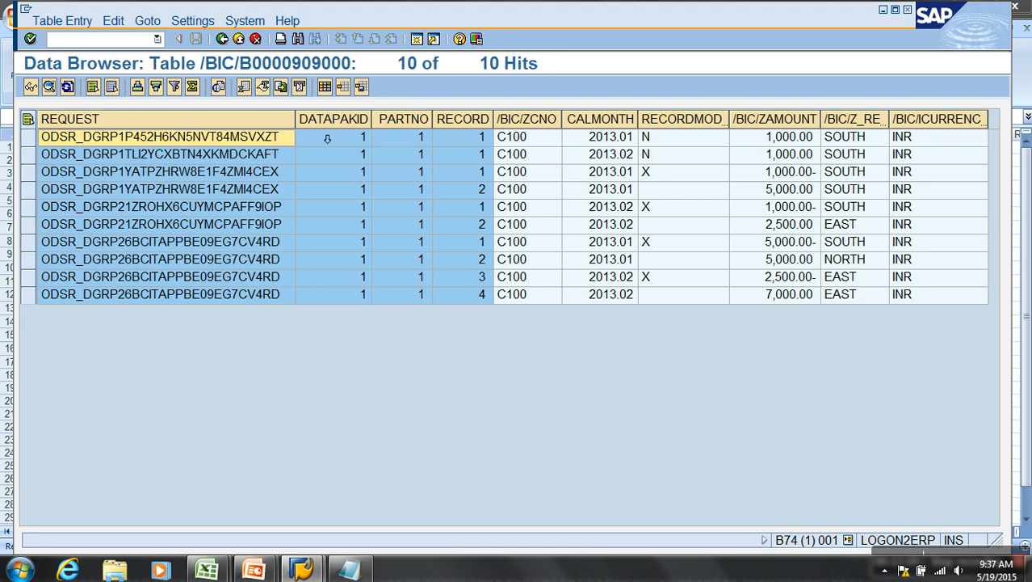
click(247, 121)
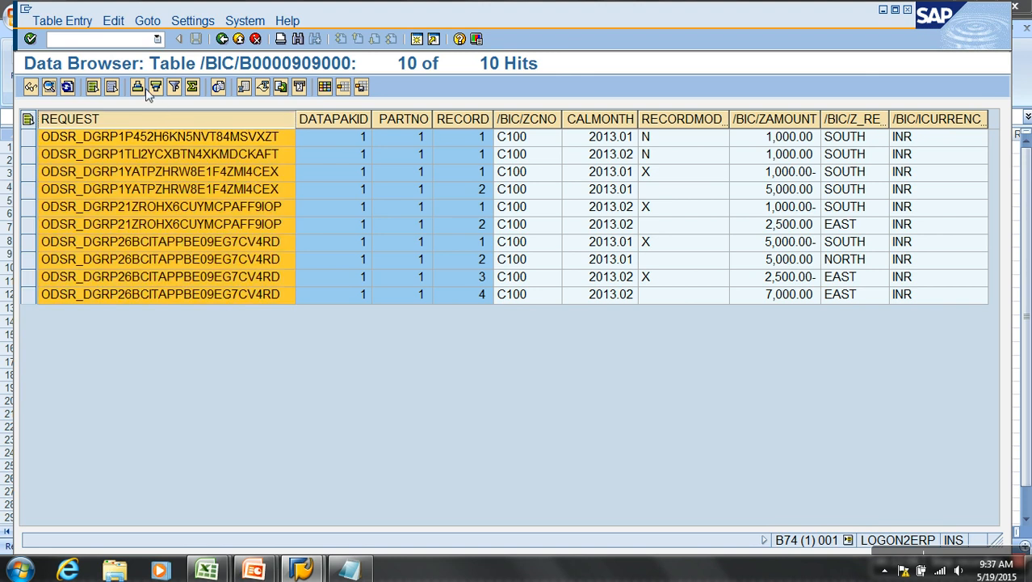
click(137, 87)
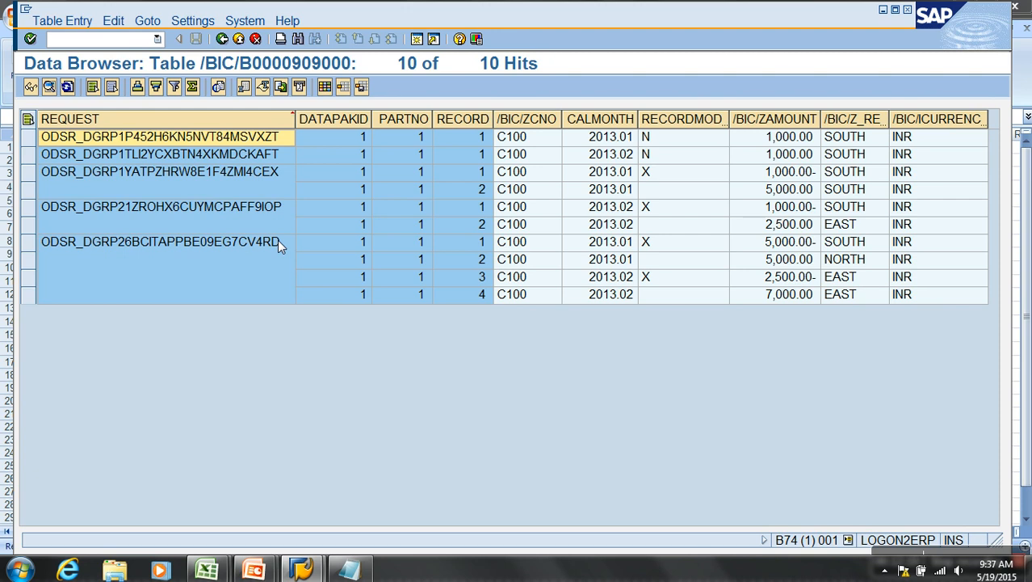
click(222, 39)
click(222, 39)
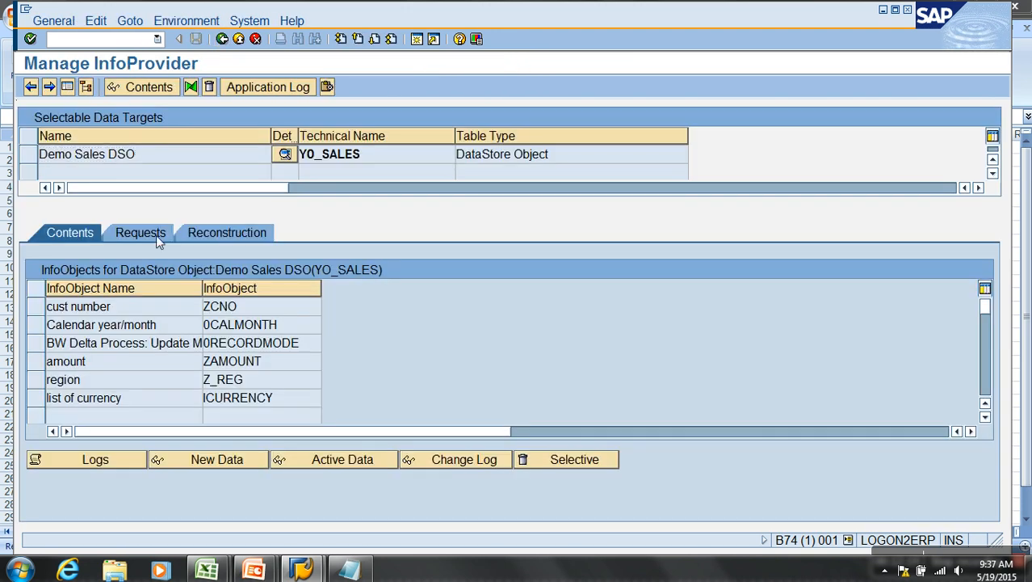
Step: In the request list of YO_SALES, select all five requests and reduce the selection to request 2169
click(156, 235)
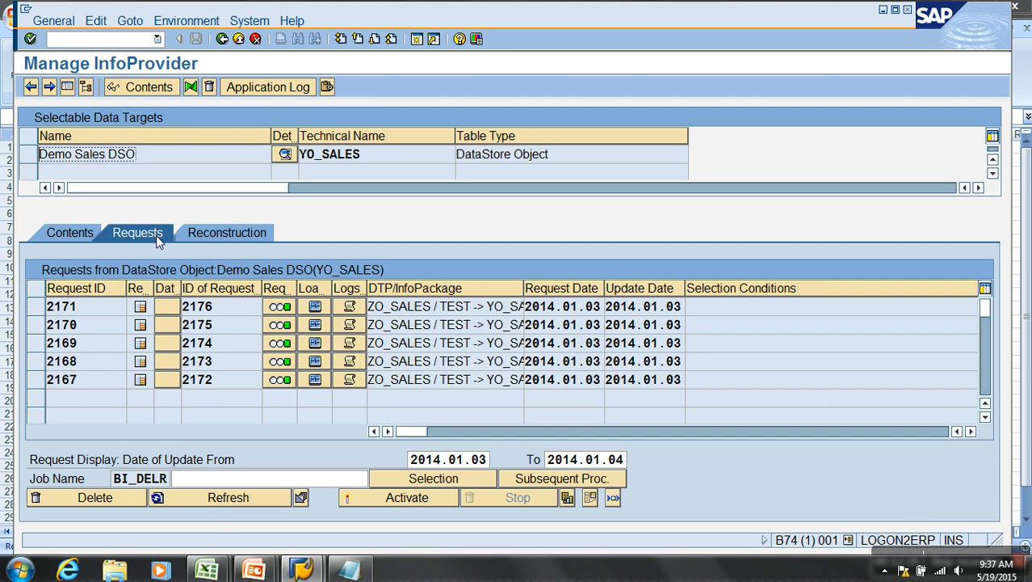
drag(36, 379, 37, 307)
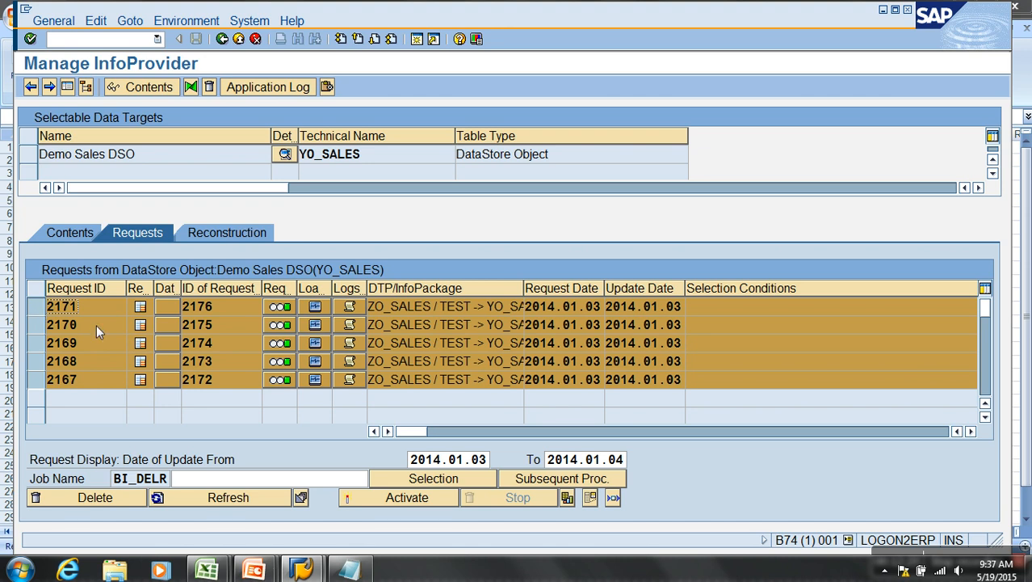
ctrl+click(36, 307)
ctrl+click(36, 325)
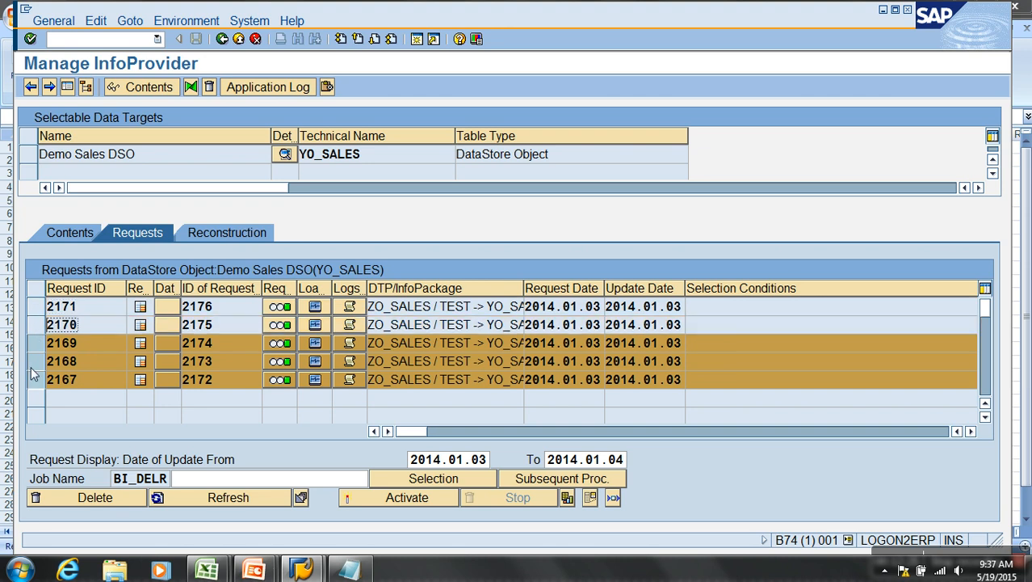
ctrl+click(35, 361)
ctrl+click(36, 380)
click(51, 344)
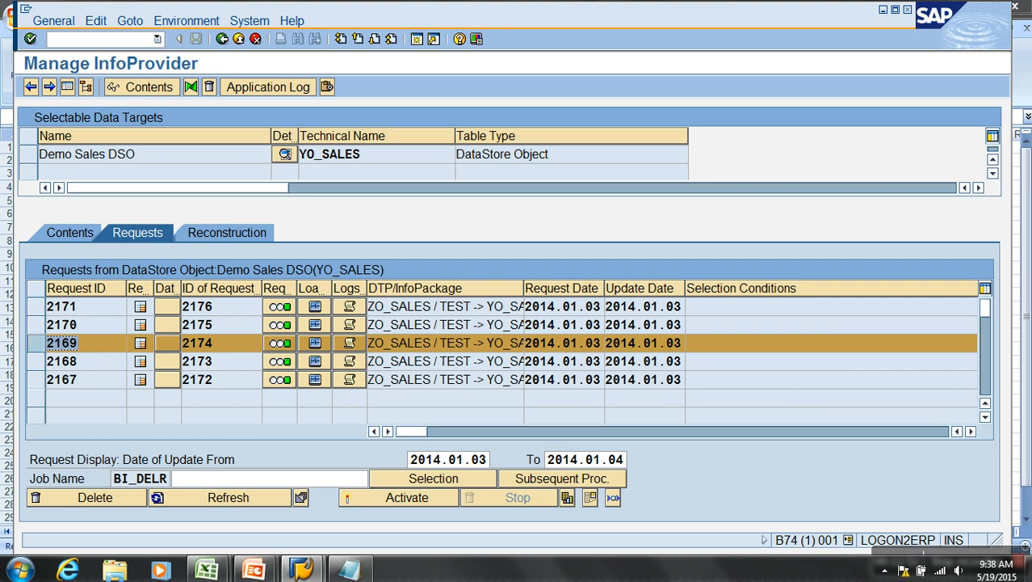
Step: Copy the PSA request number generated for request 2169
click(971, 432)
click(972, 432)
click(972, 432)
click(972, 432)
click(972, 432)
click(972, 433)
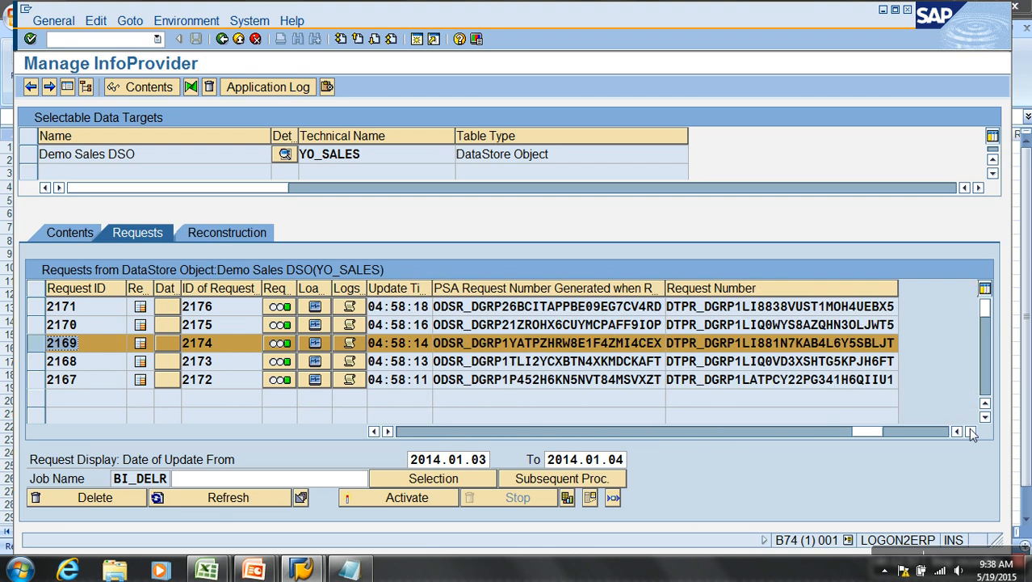
drag(443, 346, 702, 355)
key(ctrl+c)
Step: Display the change log records of YO_SALES filtered by the copied request number, and return to the request list
click(75, 239)
click(461, 459)
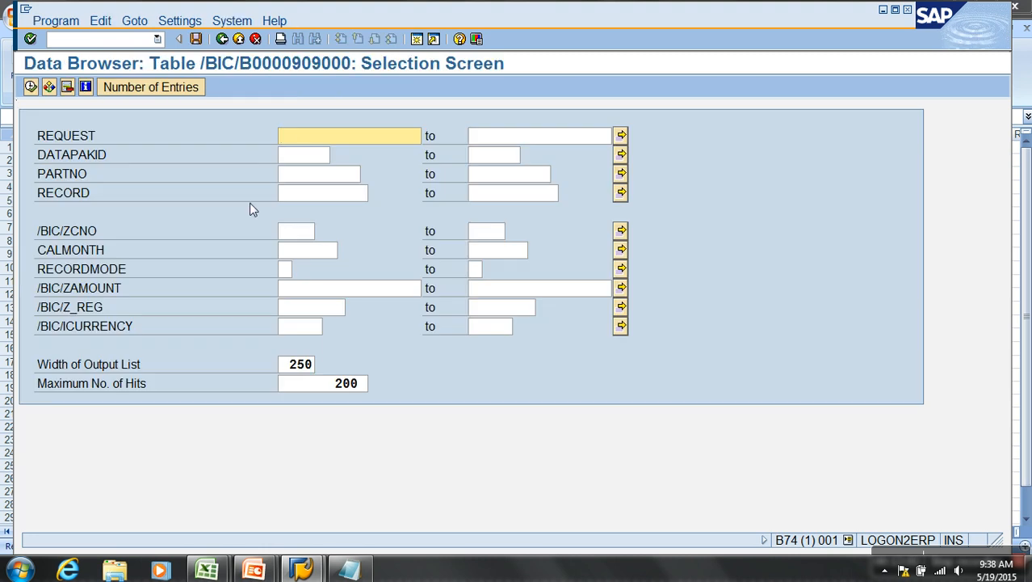
key(ctrl+v)
click(31, 86)
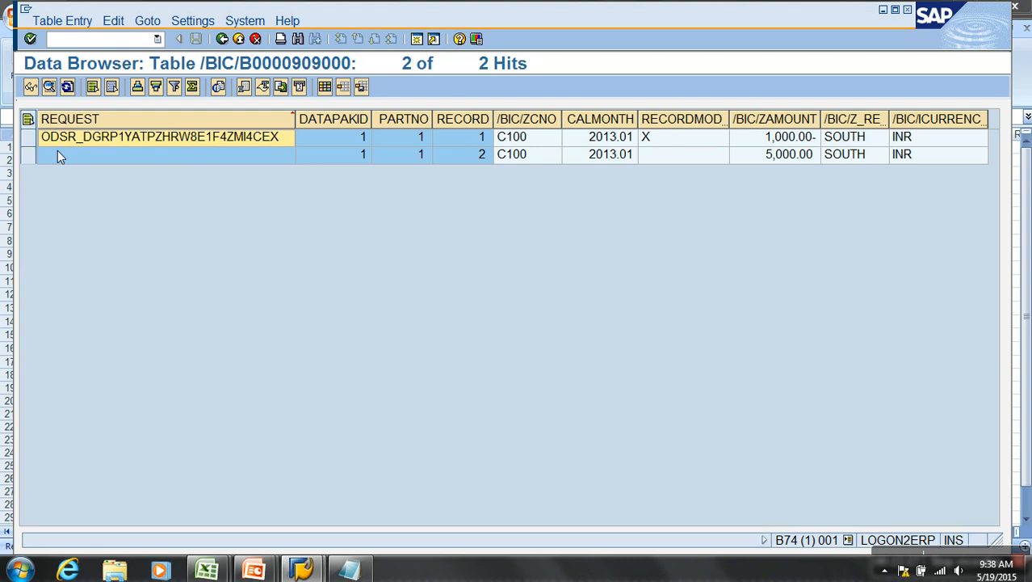
click(222, 39)
click(223, 39)
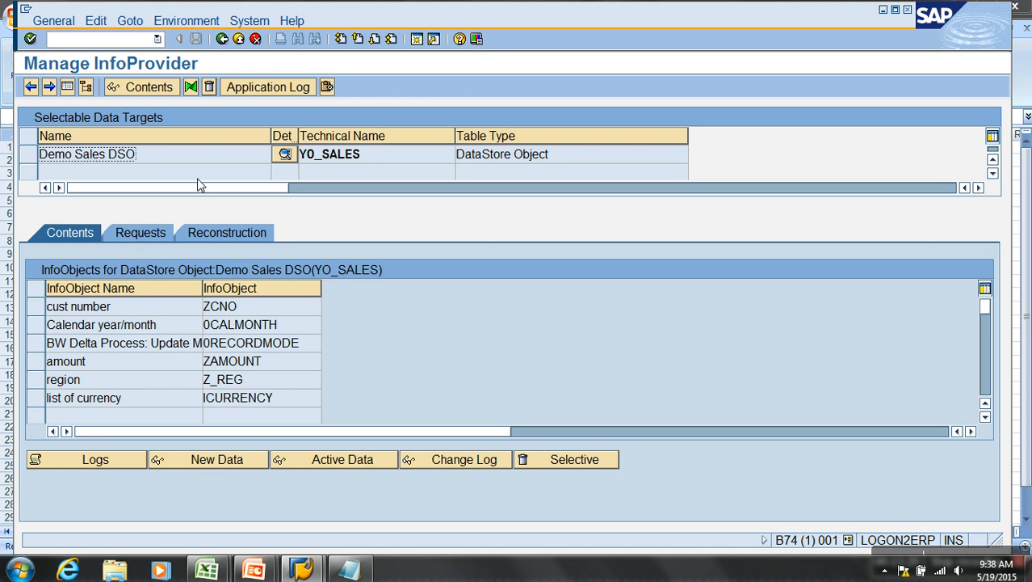
click(140, 236)
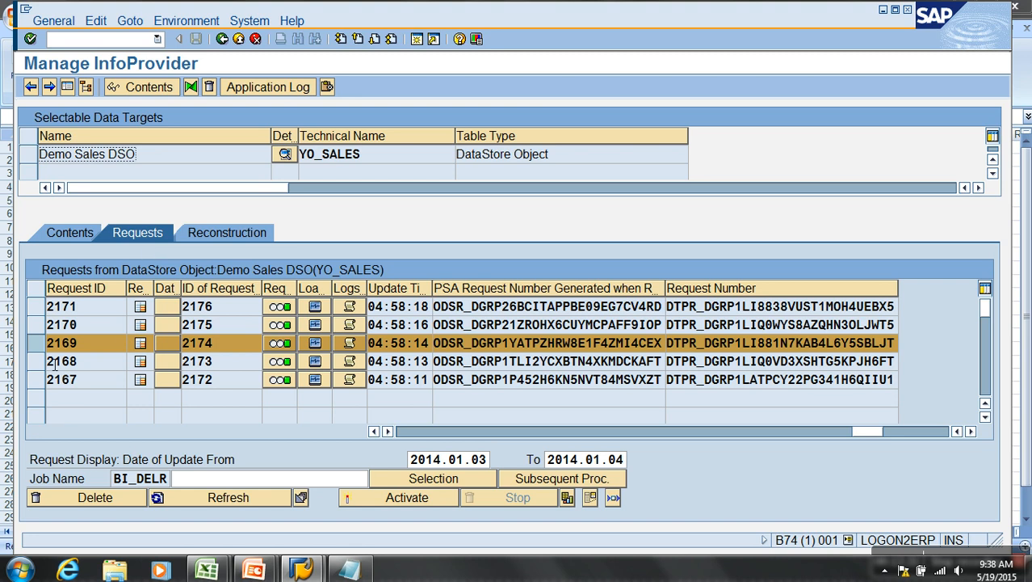
Step: Deselect request 2169, highlight the Set 1 record in the Excel sample data, and select request 2167 back in SAP
click(35, 345)
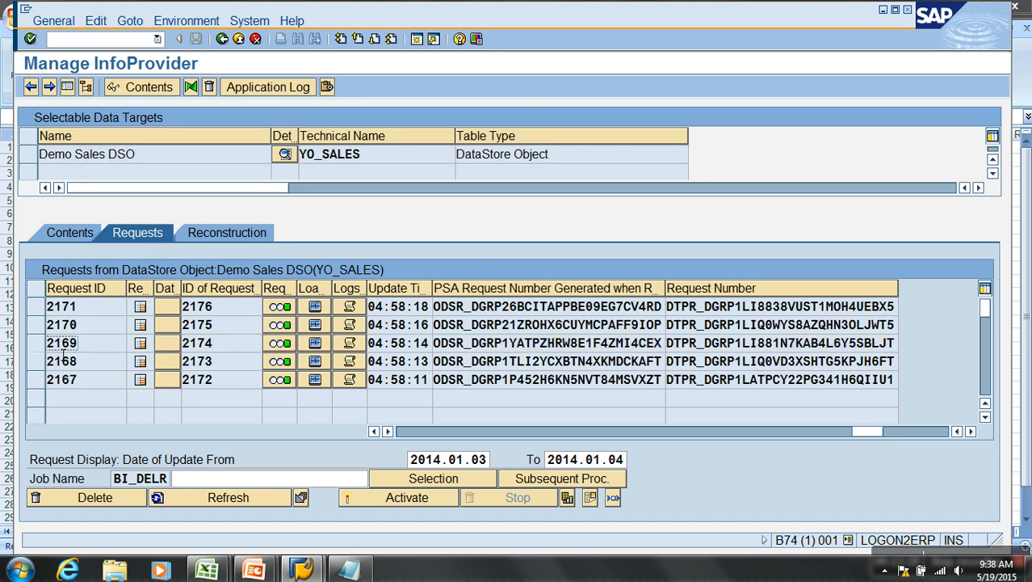
click(207, 571)
click(312, 504)
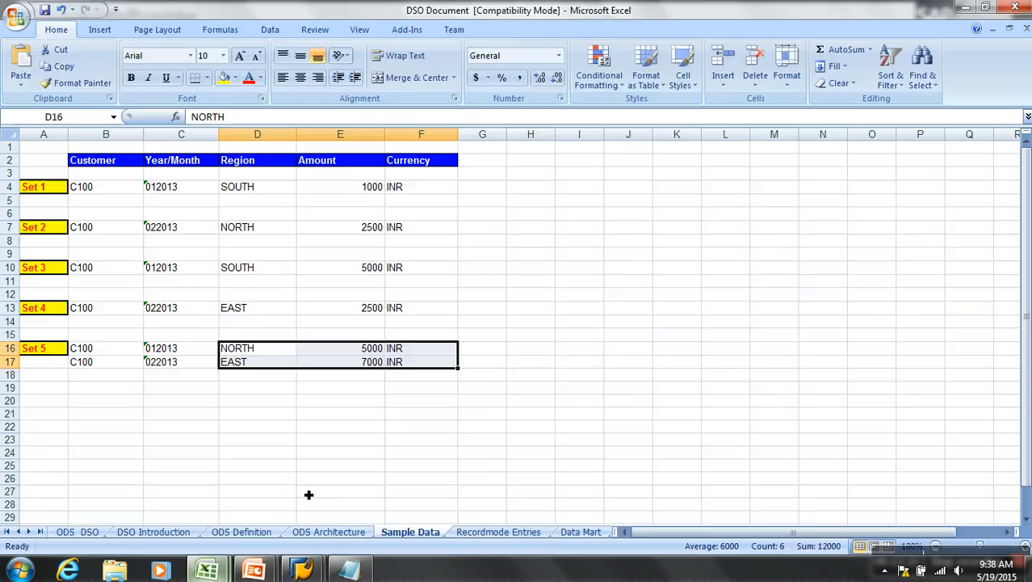
drag(103, 194, 423, 194)
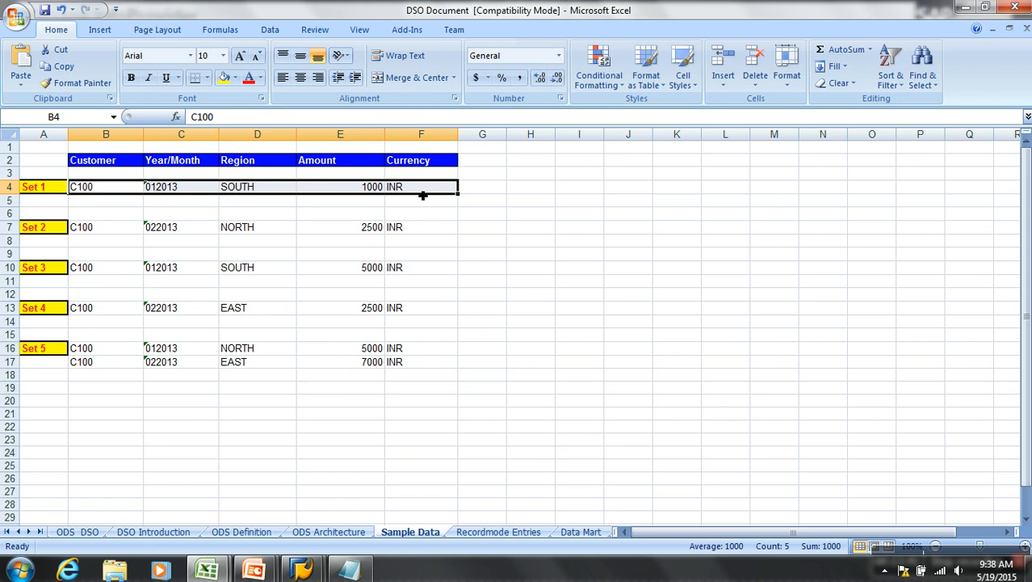
key(alt+Tab)
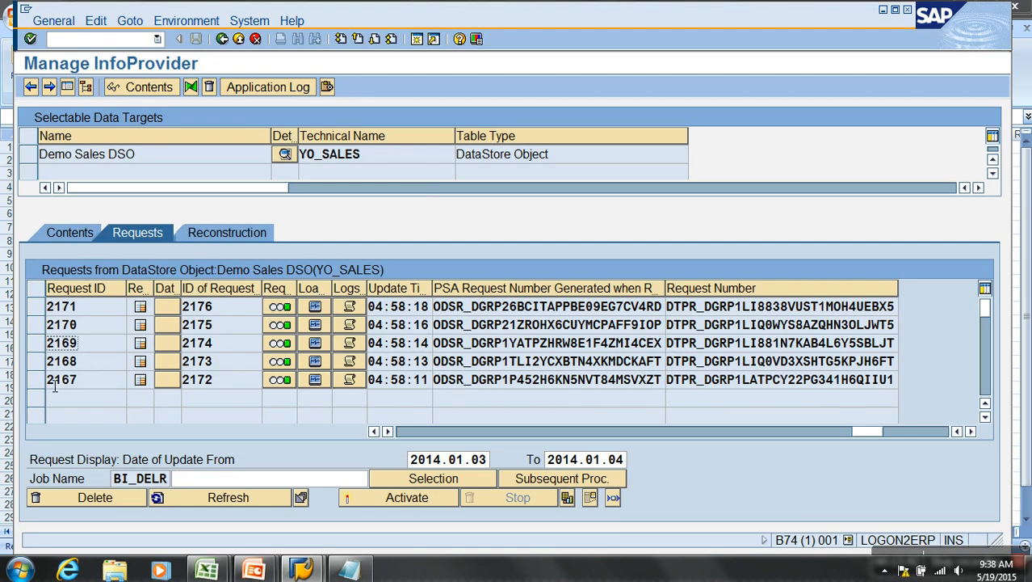
click(45, 381)
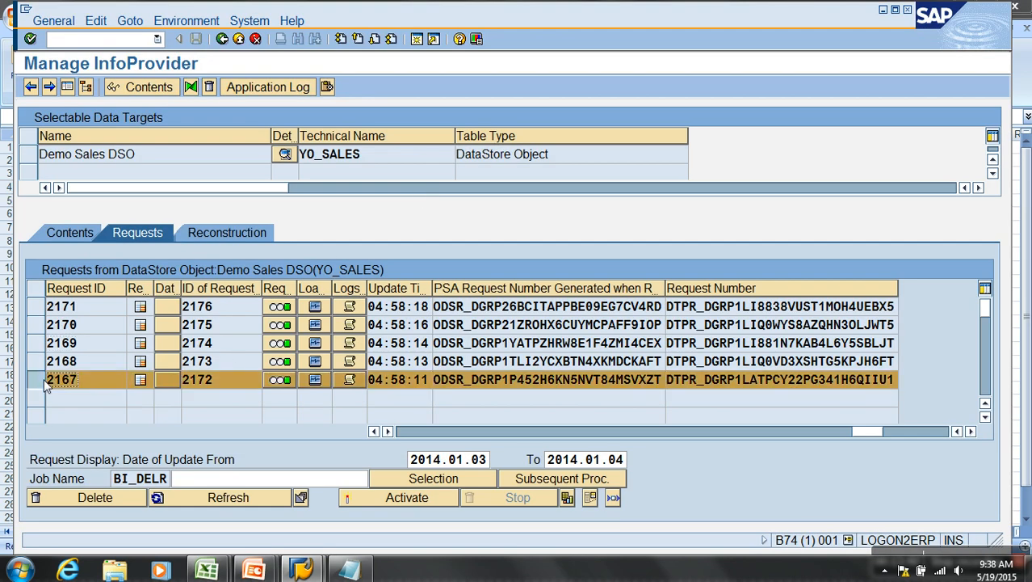
Step: Highlight the key cells of Set 2 and Set 3 in Excel, adding requests 2168 and 2169 to the SAP selection in turn
key(alt+Tab)
drag(101, 232, 196, 234)
key(alt+Tab)
click(35, 364)
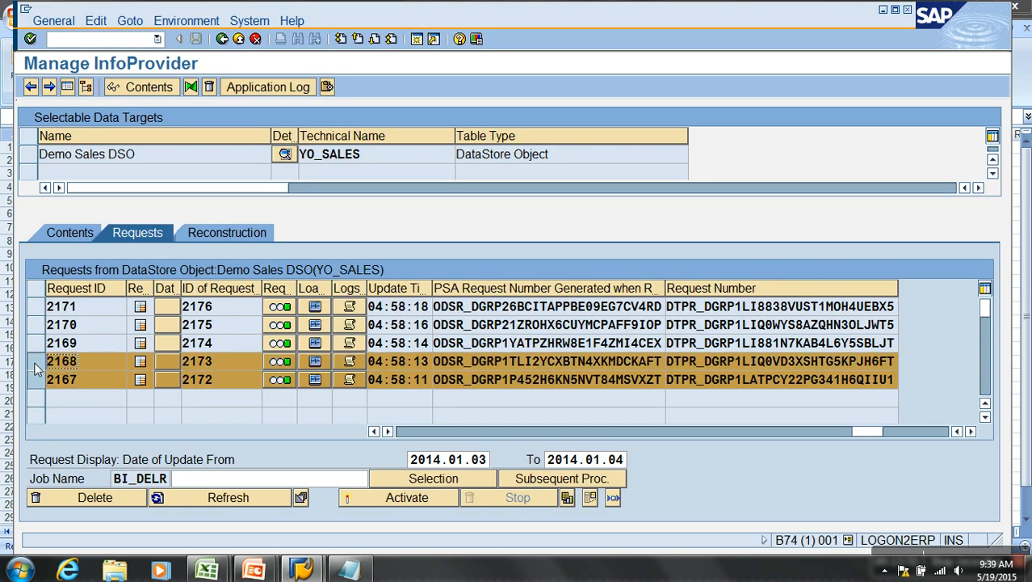
key(alt+Tab)
drag(103, 269, 296, 268)
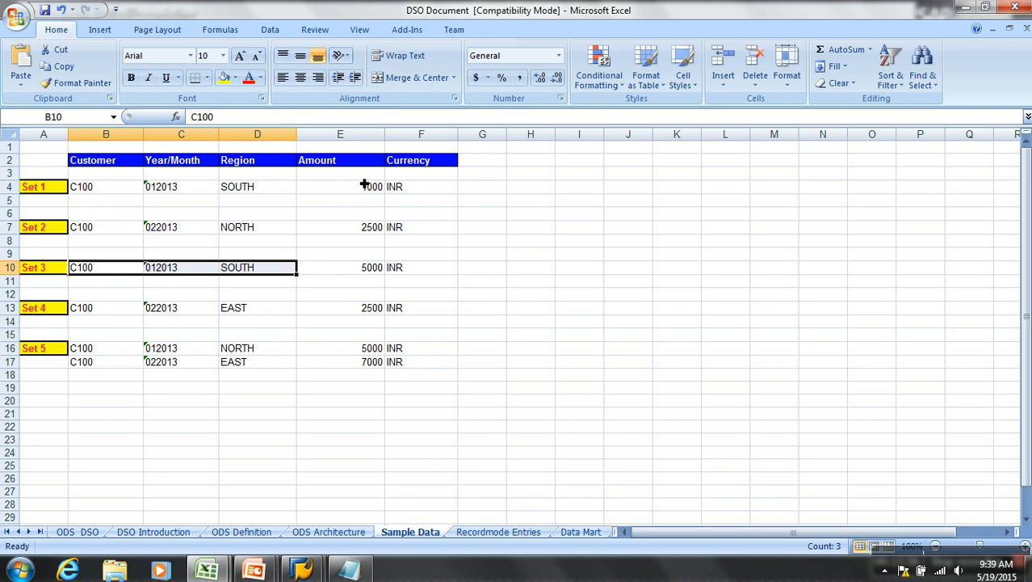
key(alt+Tab)
ctrl+click(36, 342)
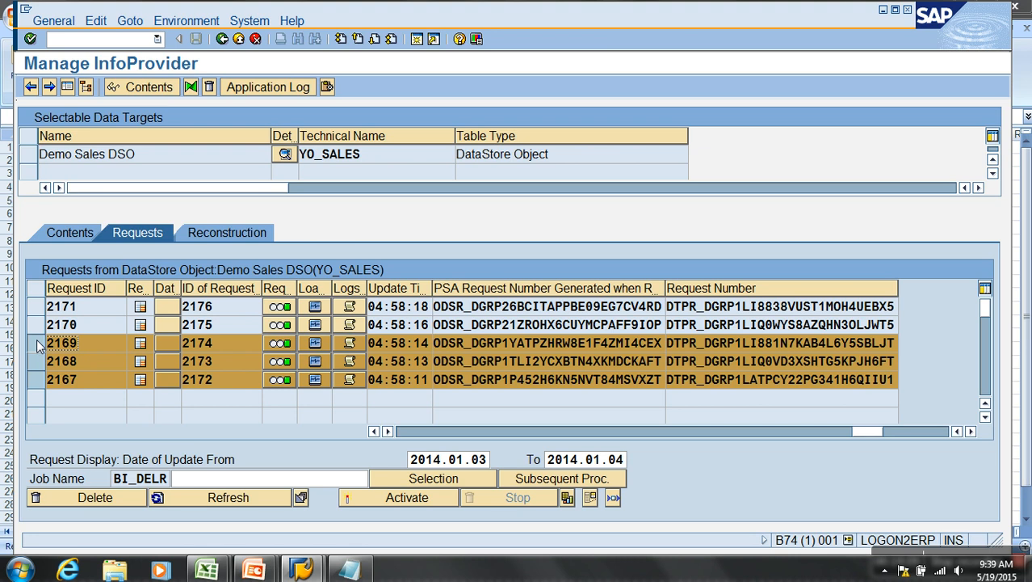
Step: Add request 2170 to the SAP selection and highlight the Set 4 record in the Excel sample data
ctrl+click(36, 323)
key(alt+Tab)
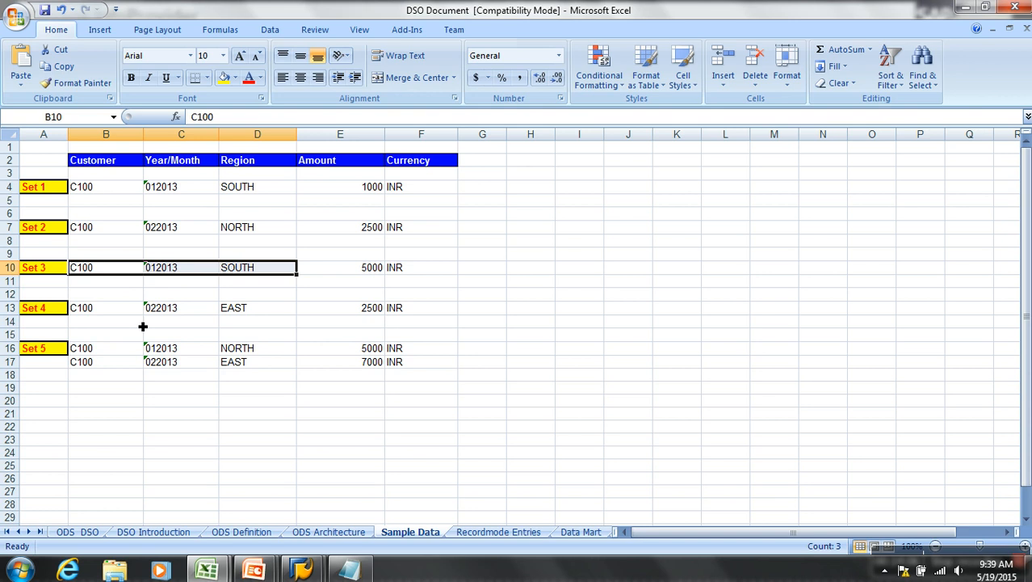
drag(115, 311, 414, 320)
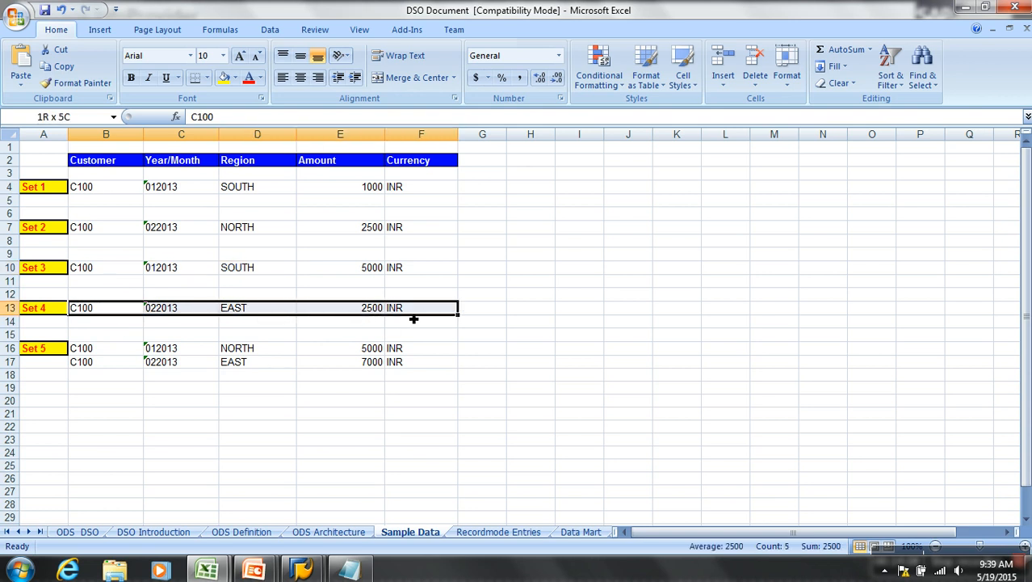
key(alt+Tab)
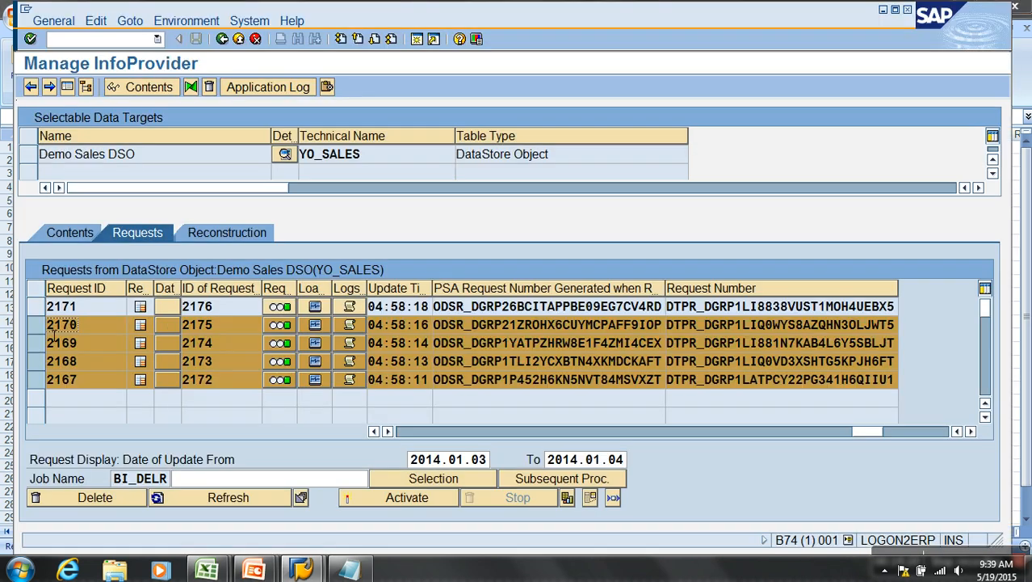
ctrl+click(36, 324)
ctrl+click(35, 324)
Step: Add request 2171 to the selection, compare the region and amount cells of Set 5 with earlier sets in Excel, and return to SAP
ctrl+click(35, 306)
key(alt+Tab)
click(103, 355)
drag(152, 352, 266, 349)
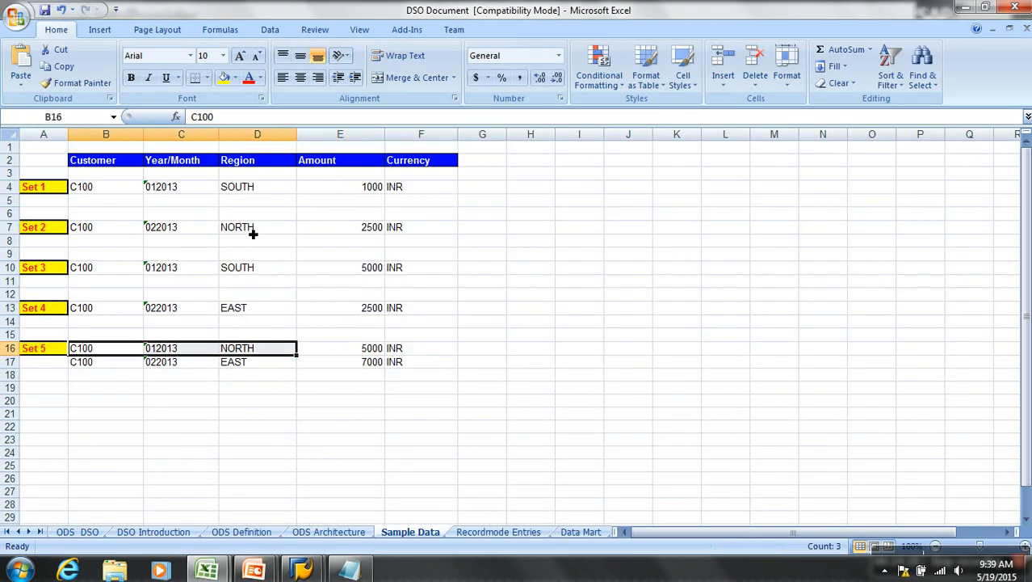
click(258, 272)
click(269, 352)
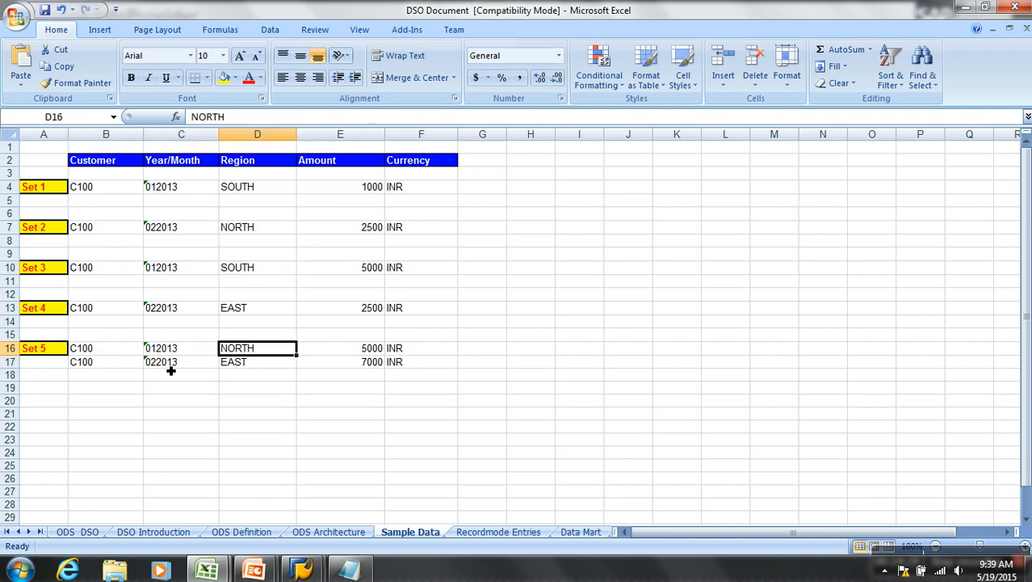
click(244, 365)
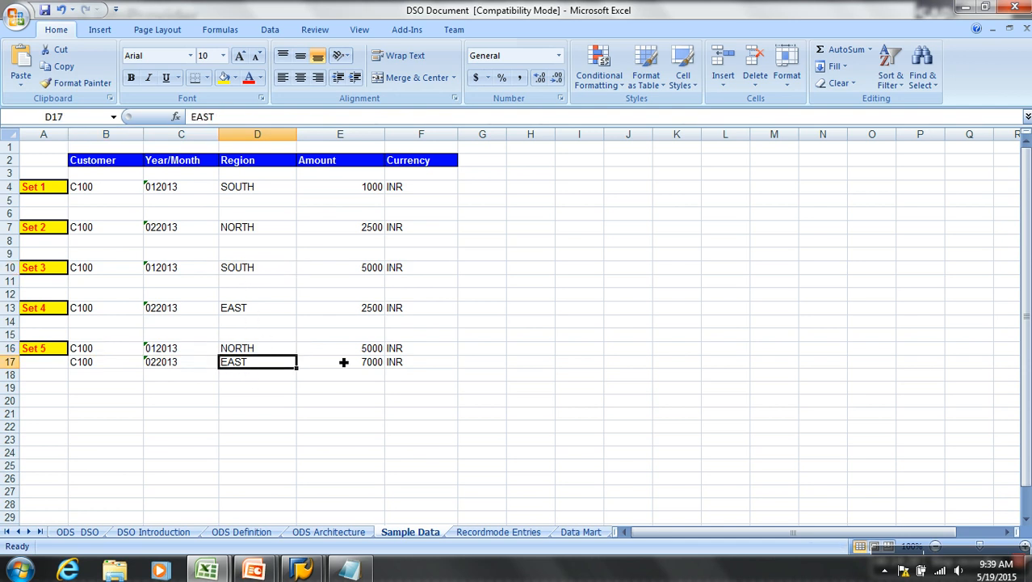
click(368, 365)
click(368, 312)
click(371, 365)
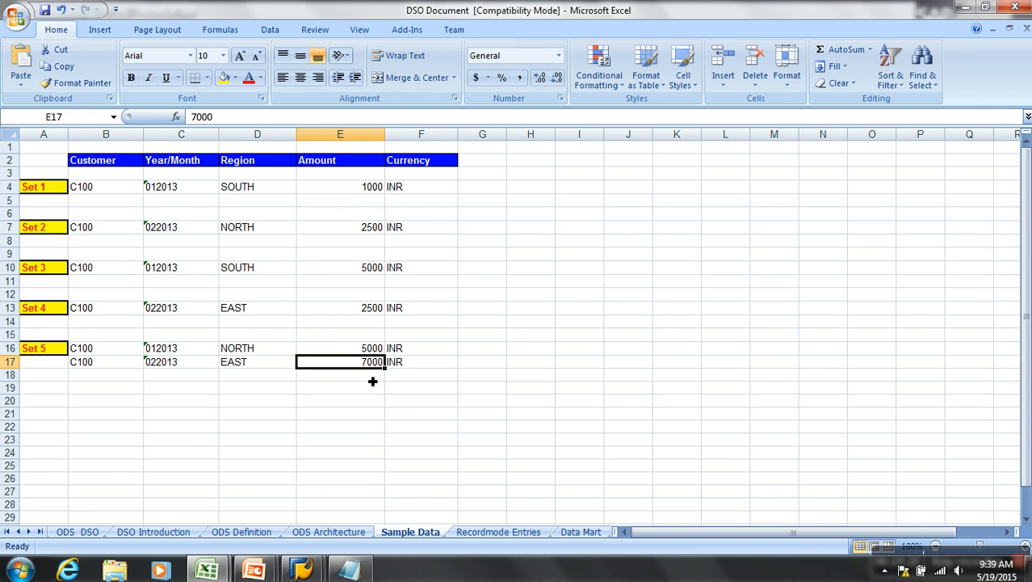
key(alt+Tab)
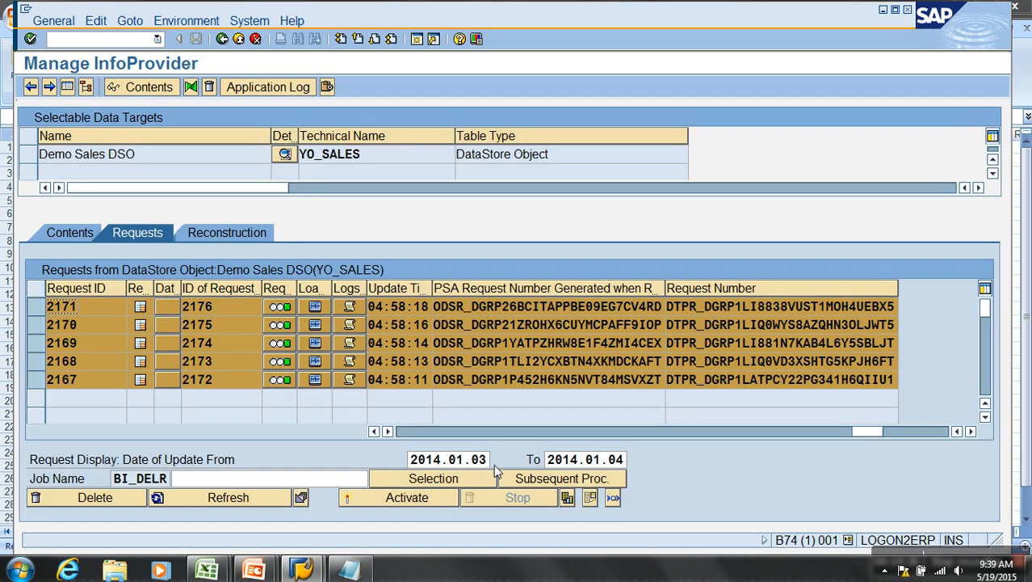
Step: Highlight the "Deletion by Request" line in the Notepad notes and return to SAP
click(367, 575)
drag(349, 160, 101, 162)
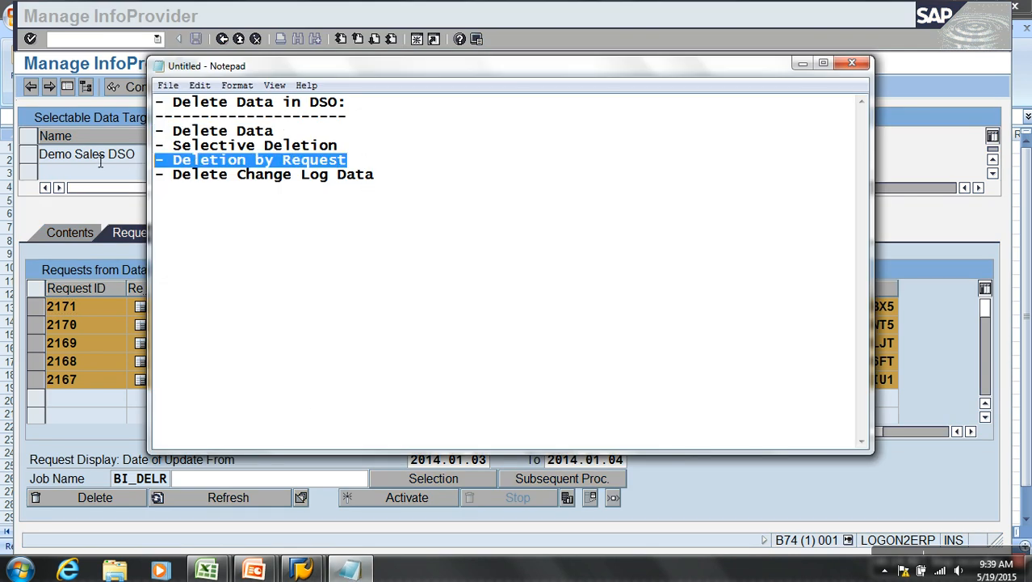
click(93, 203)
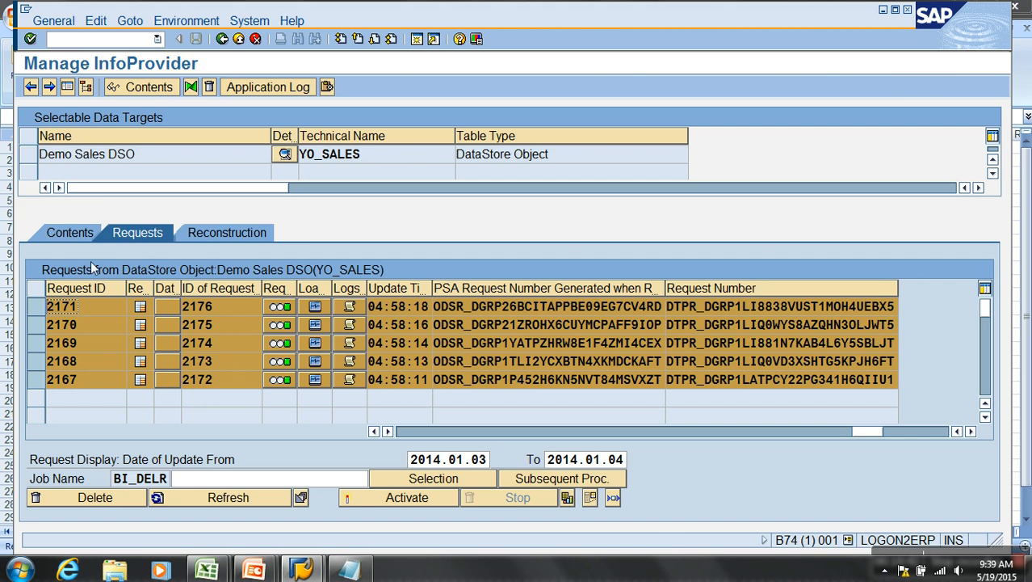
Step: Deselect all five requests of YO_SALES and select only request 2171
click(35, 306)
click(36, 324)
click(36, 342)
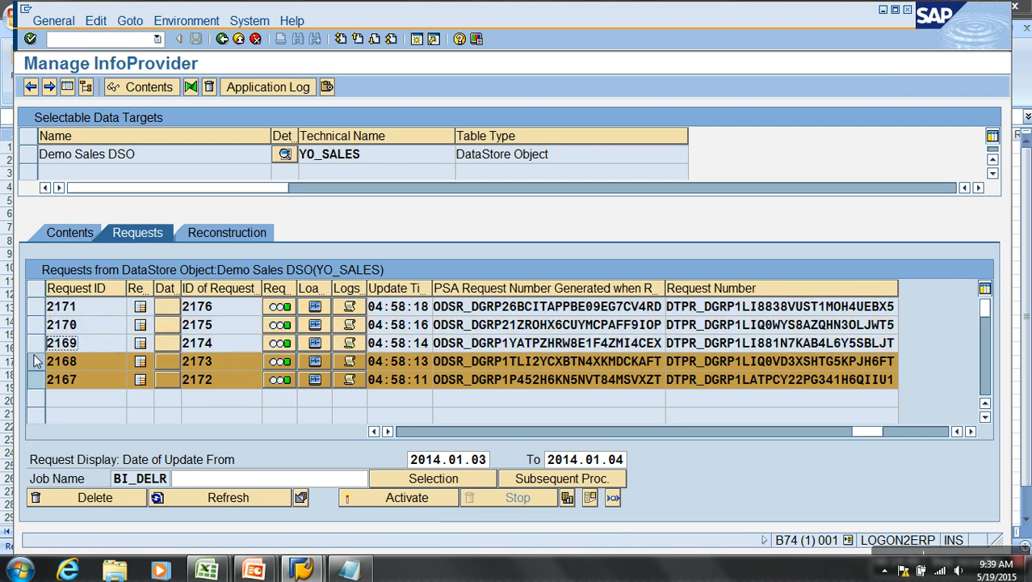
click(36, 361)
click(34, 380)
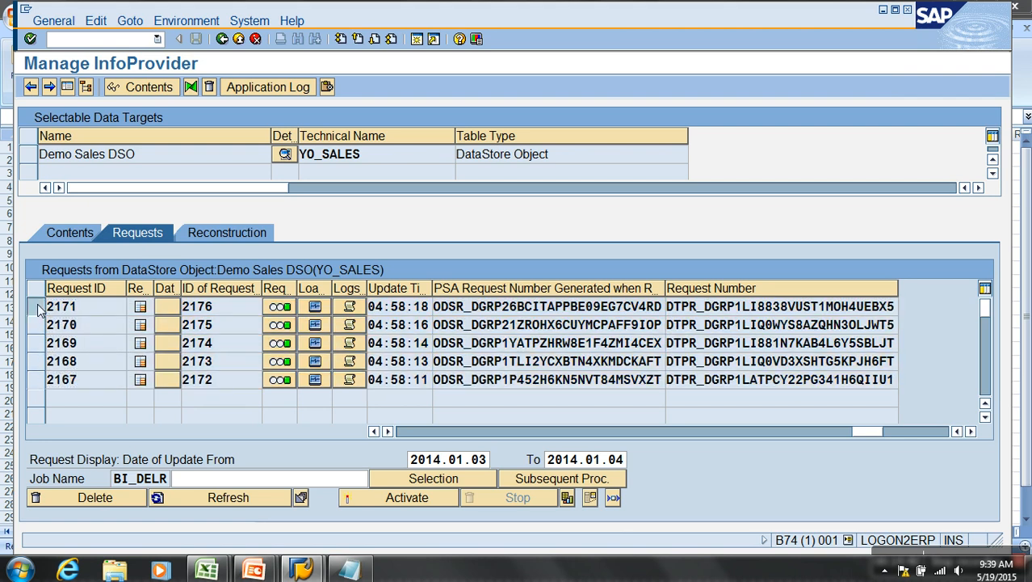
click(35, 306)
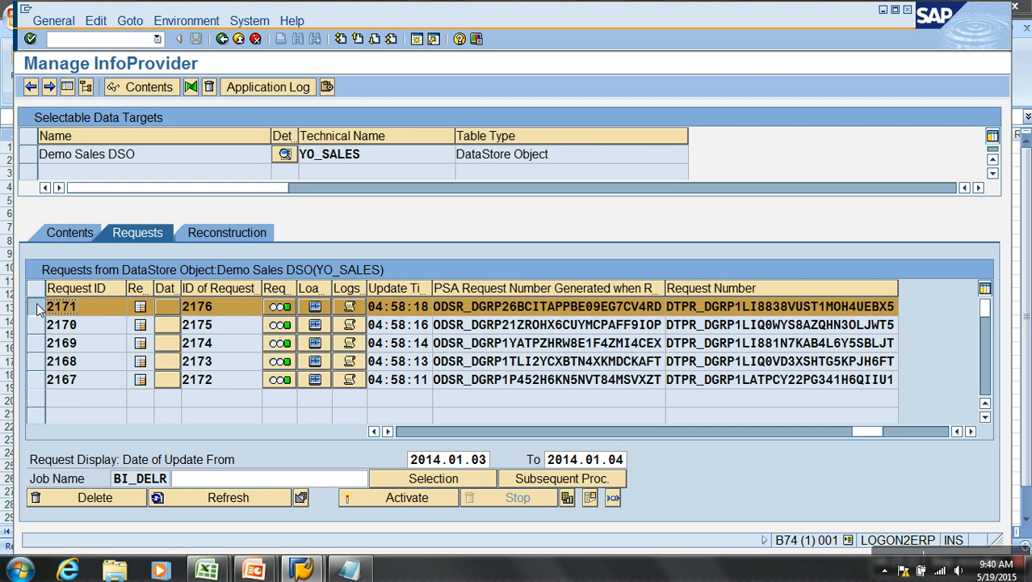
Step: Display all records of the YO_SALES active data table and return to the request list
click(75, 235)
click(313, 466)
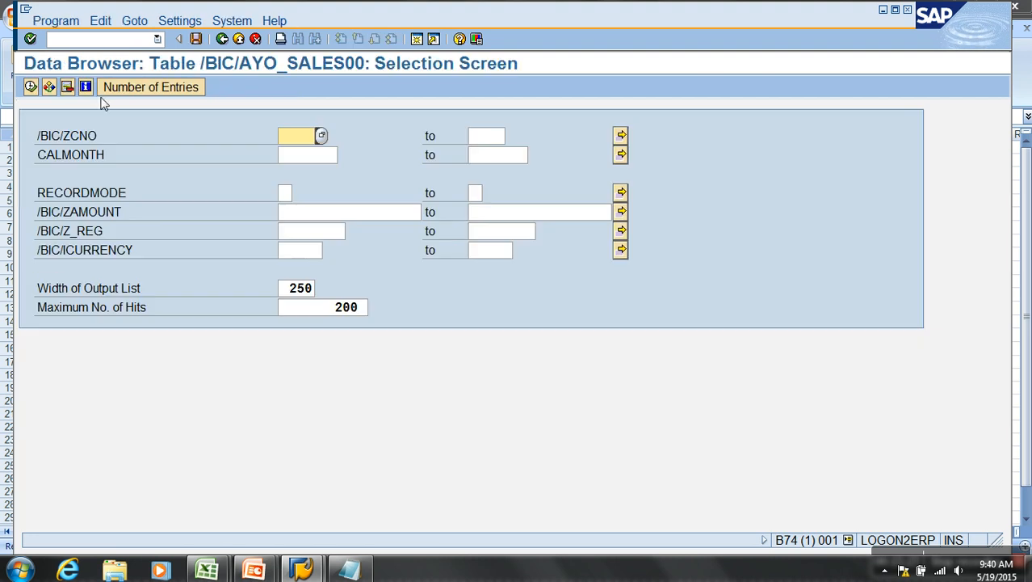
click(31, 87)
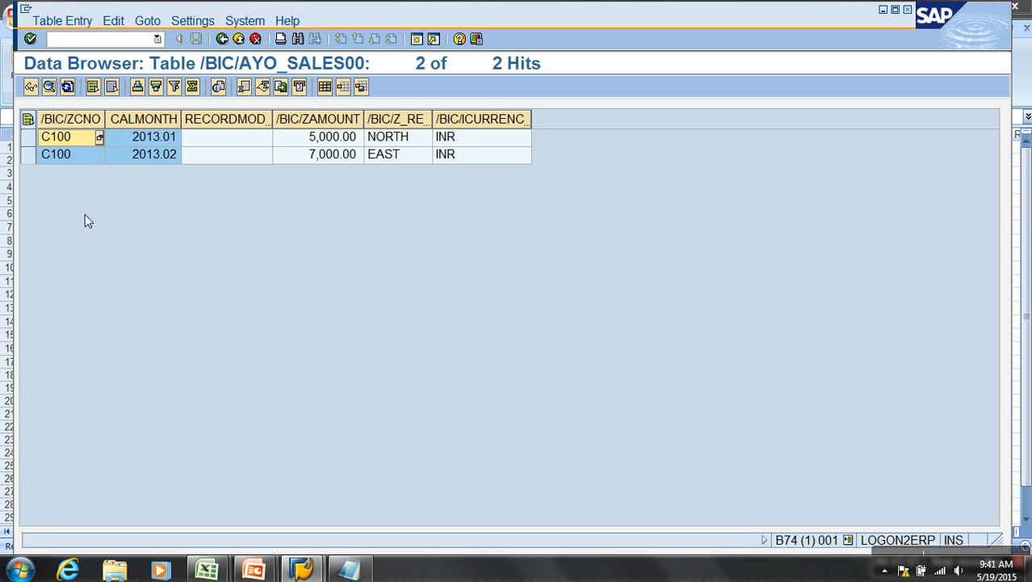
click(223, 39)
click(223, 39)
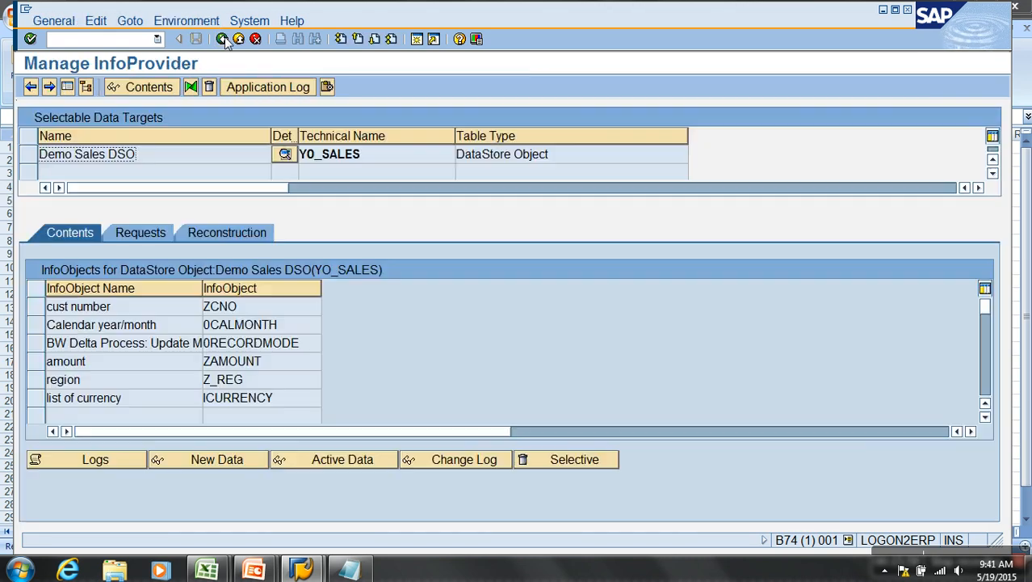
click(138, 233)
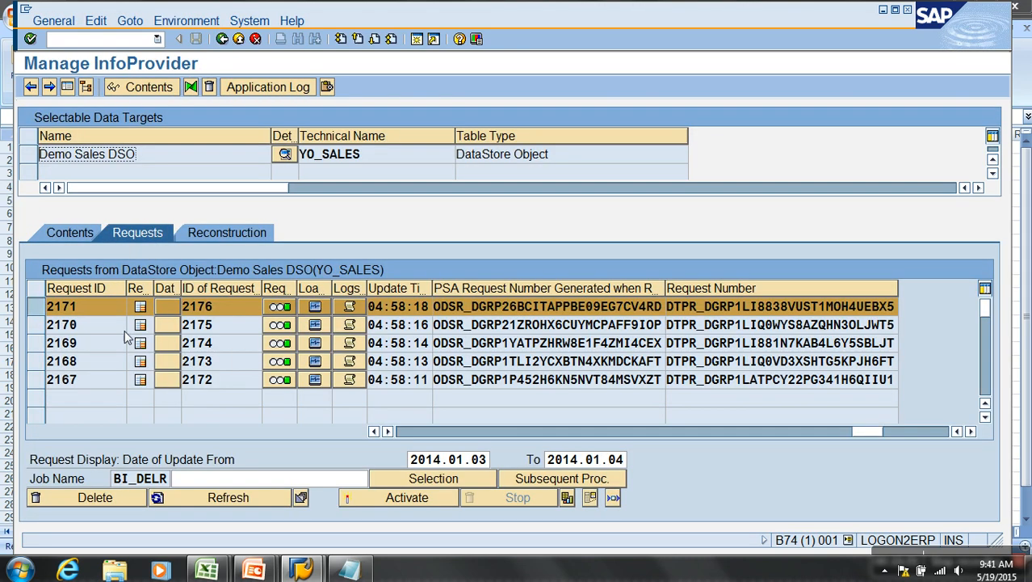
Step: Select request 2170 instead of 2171, and highlight the whole Set 4 row in the Excel sample data
click(36, 308)
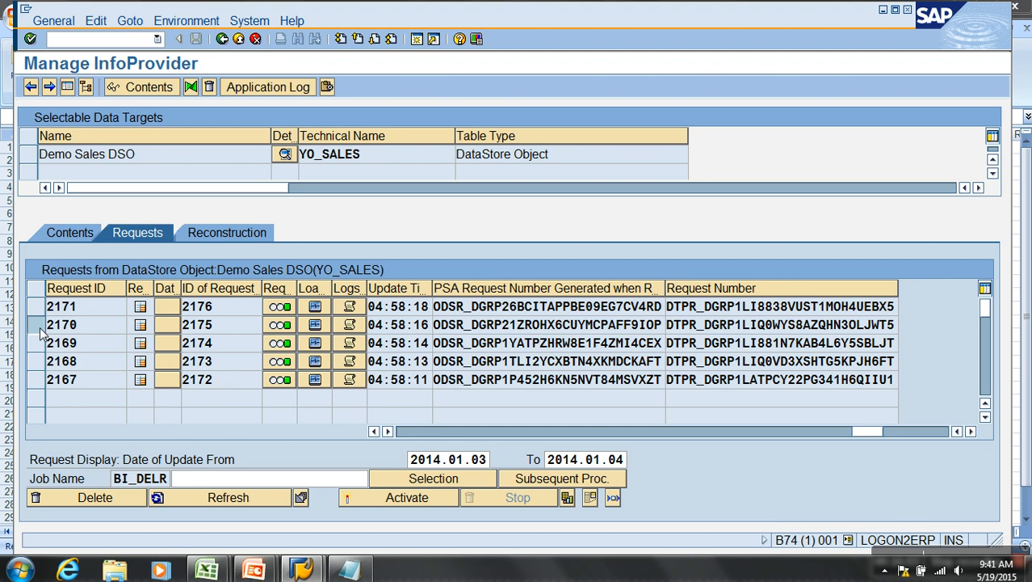
click(36, 325)
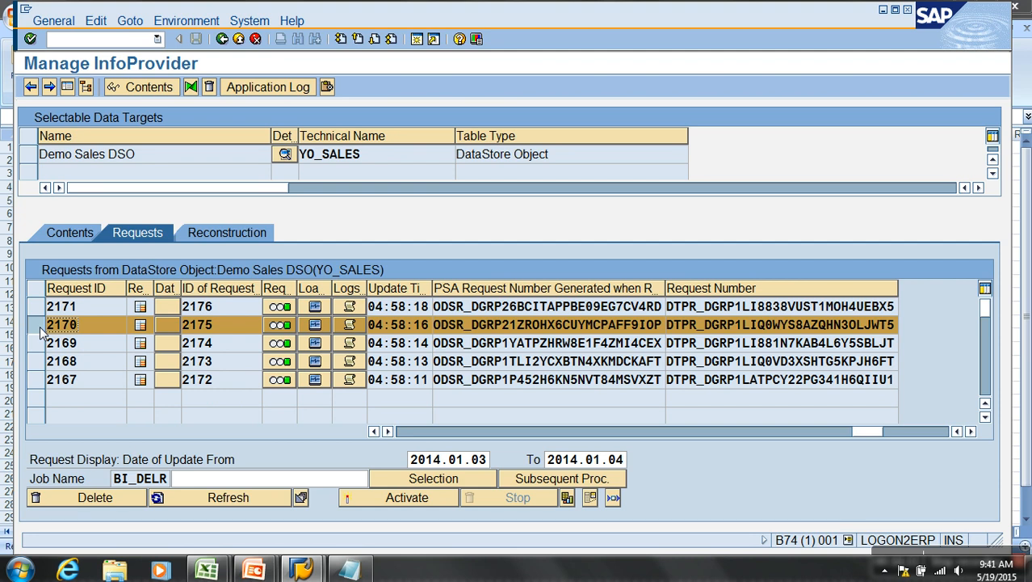
key(alt+Tab)
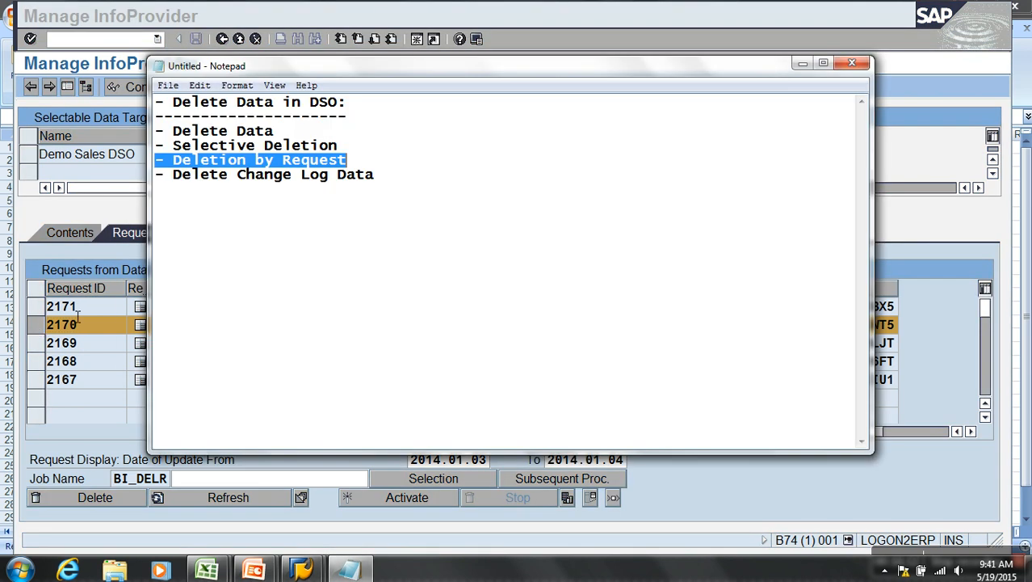
key(alt+Tab)
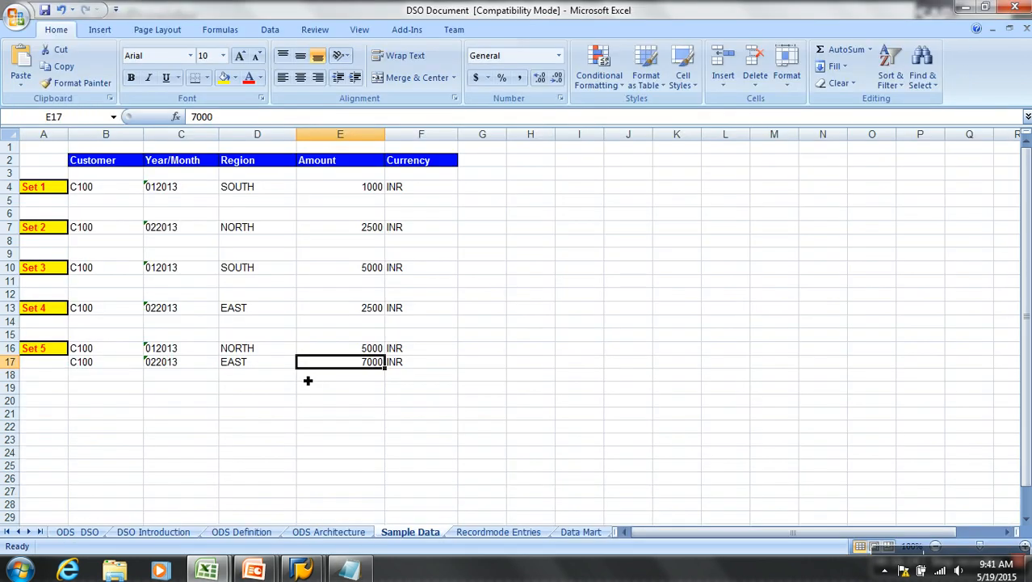
click(18, 308)
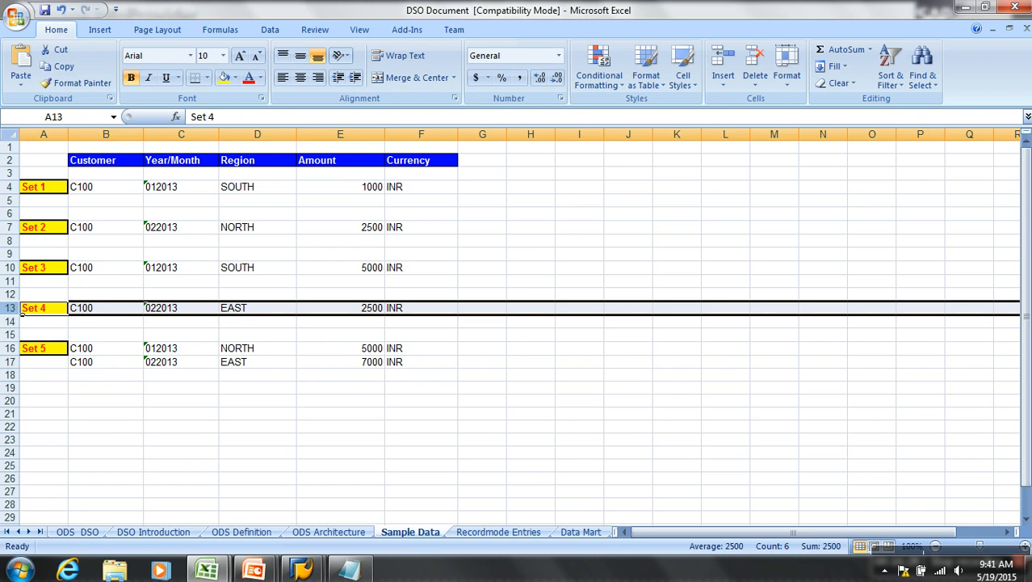
Step: Compare the Set 4 and Set 5 records on the Sample Data sheet, including their amounts
drag(23, 348, 25, 369)
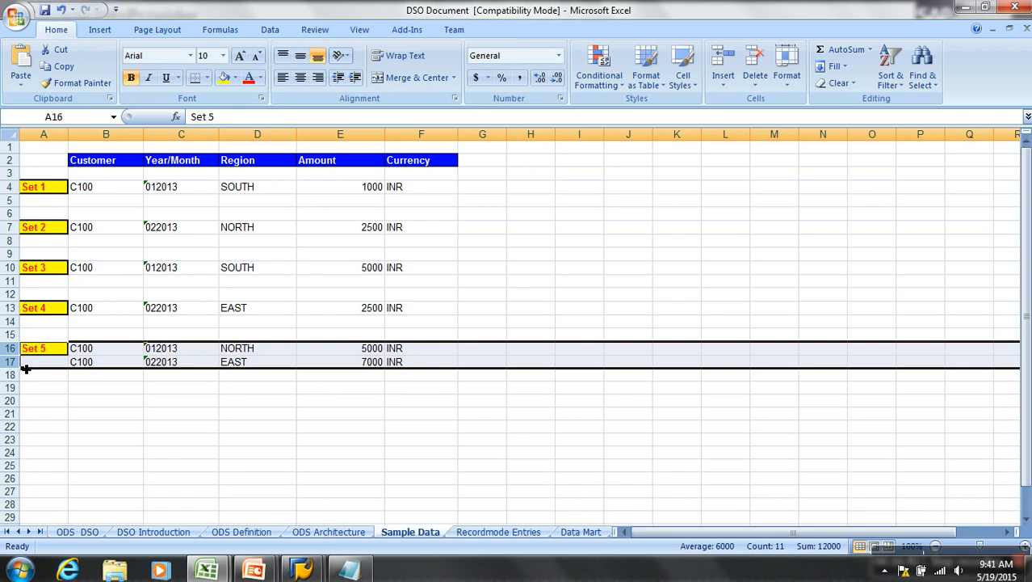
click(16, 310)
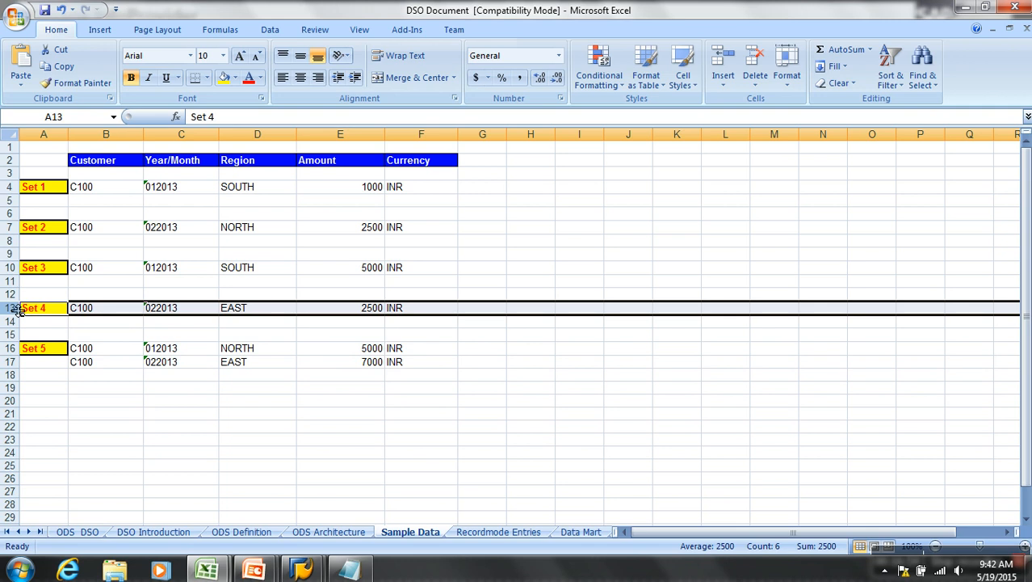
click(17, 354)
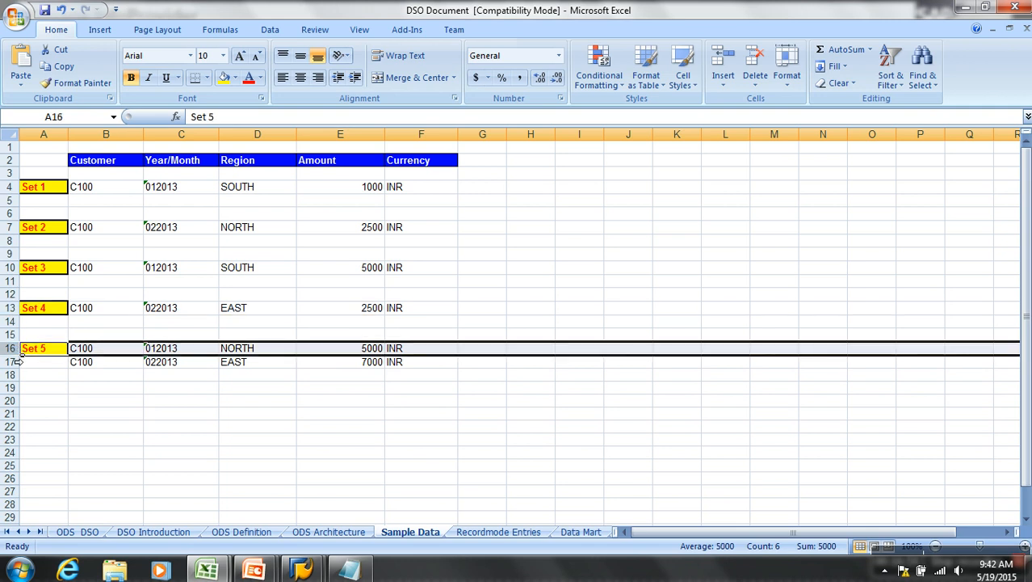
click(91, 363)
click(369, 312)
click(369, 364)
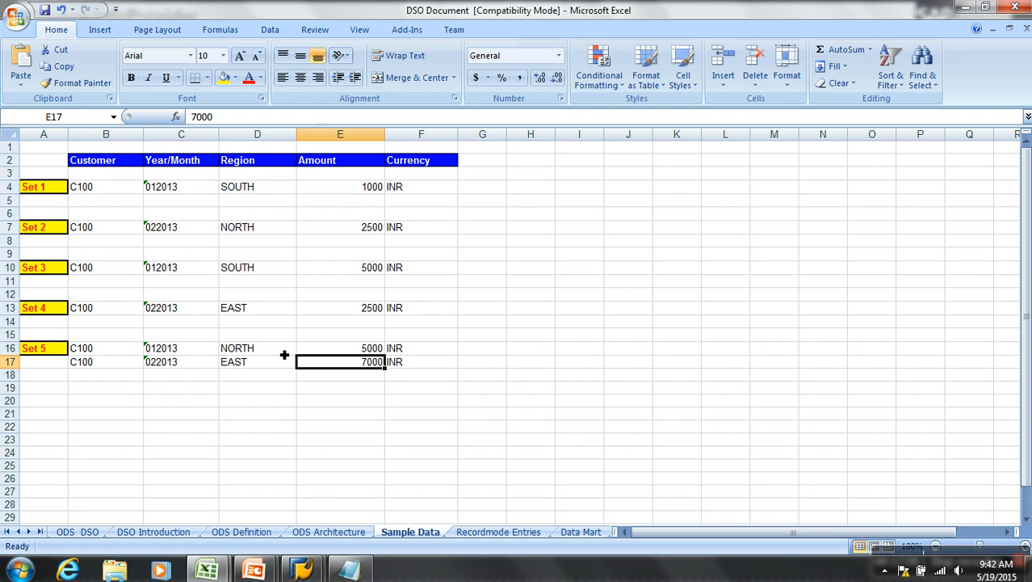
click(62, 312)
click(51, 348)
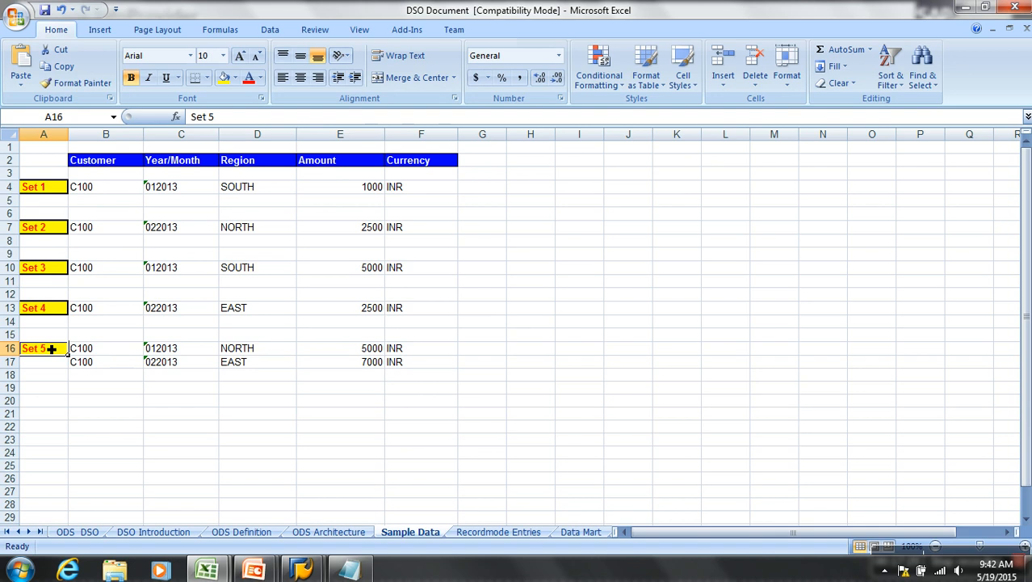
click(16, 309)
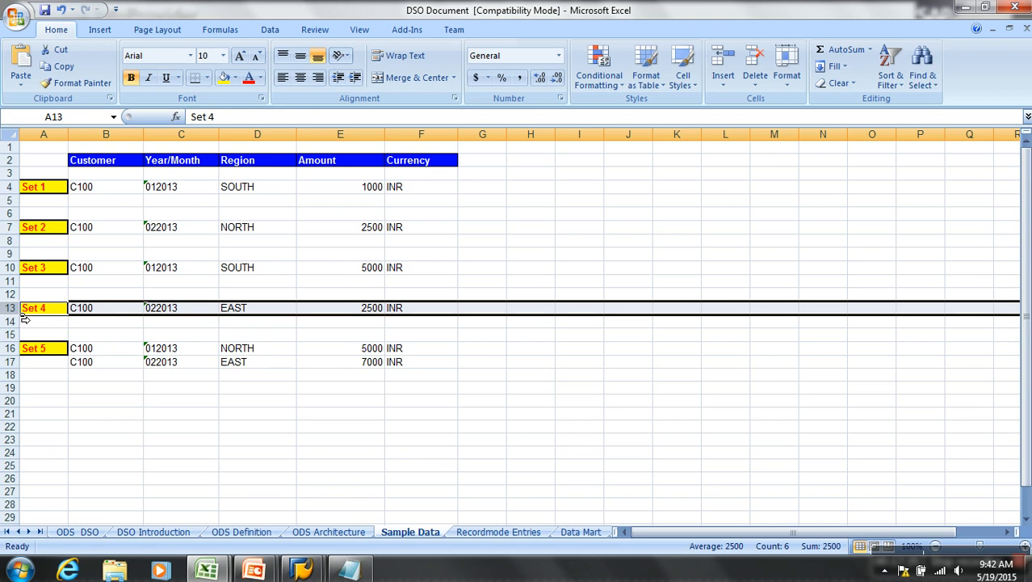
drag(24, 319, 32, 391)
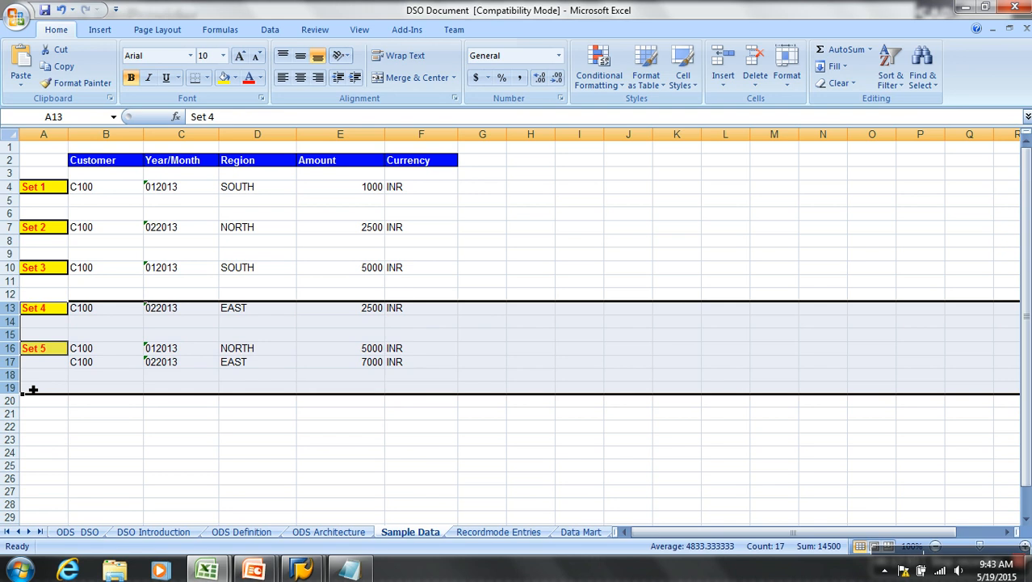
Step: Switch to SAP's Manage InfoProvider window and copy the PSA request numbers of requests 2171 and 2170
key(alt+Tab)
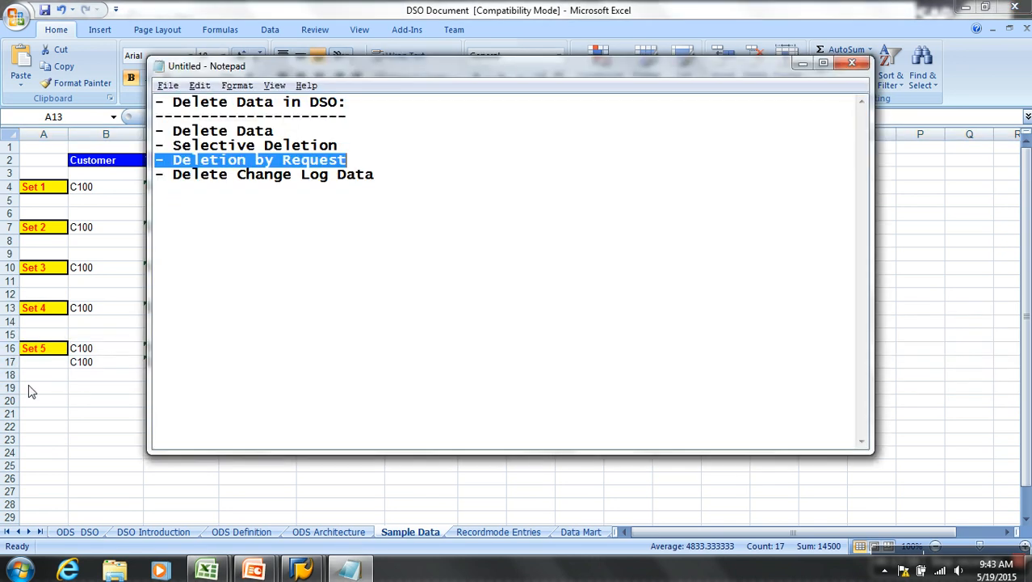
key(alt)
key(alt+Tab)
key(alt+Tab)
key(alt+Tab)
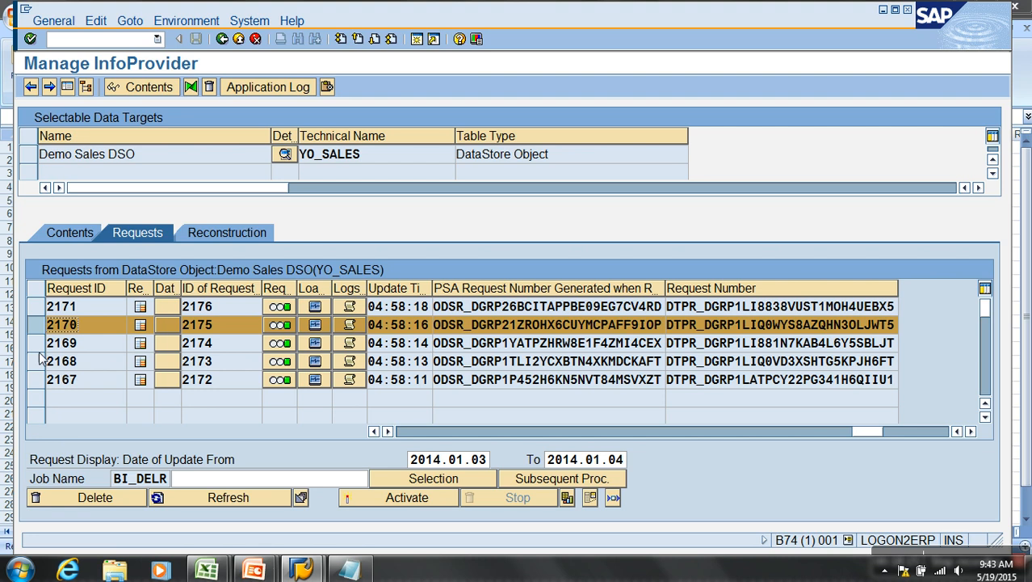
click(47, 324)
click(614, 332)
click(483, 308)
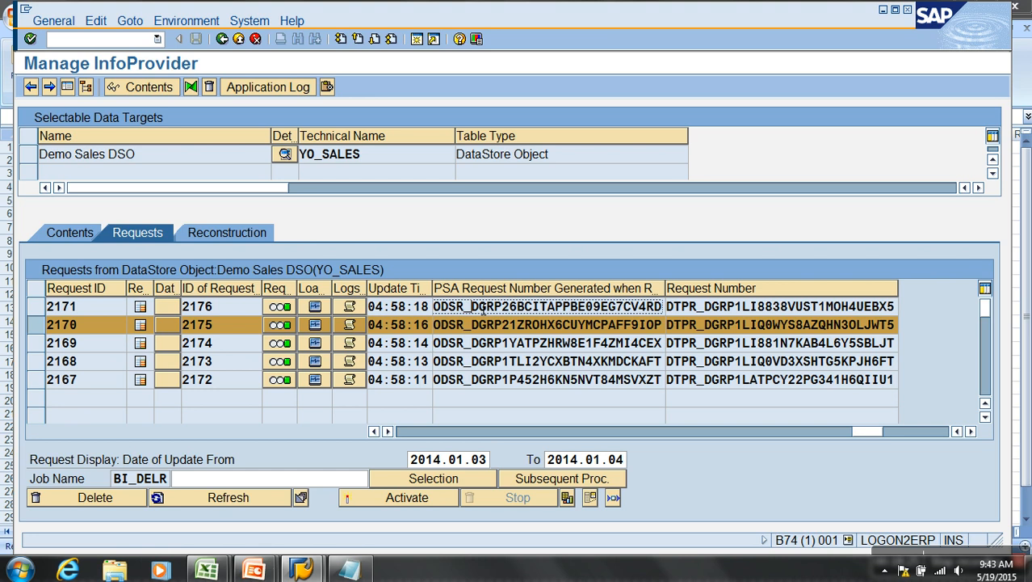
key(ctrl+y)
drag(483, 308, 494, 334)
key(ctrl+c)
Step: Display the change log entries of Demo Sales DSO filtered by the two copied request numbers, and return to Manage InfoProvider
click(55, 234)
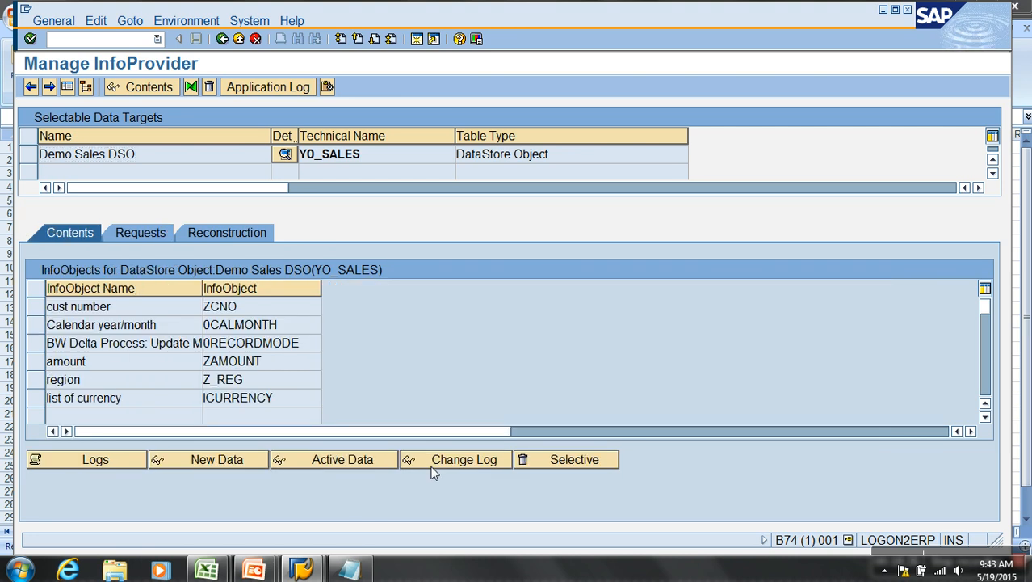
click(434, 465)
click(620, 135)
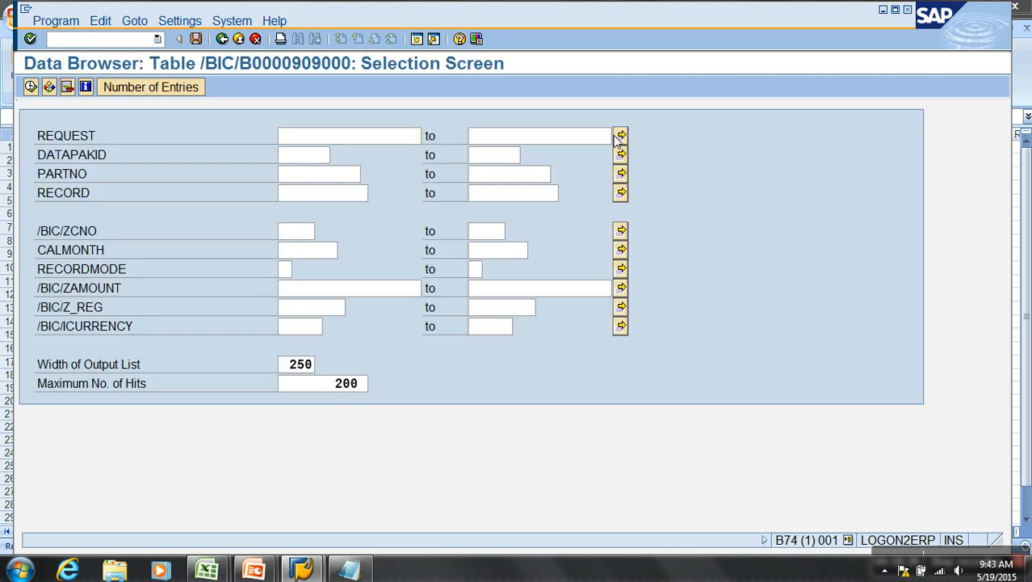
key(ctrl+v)
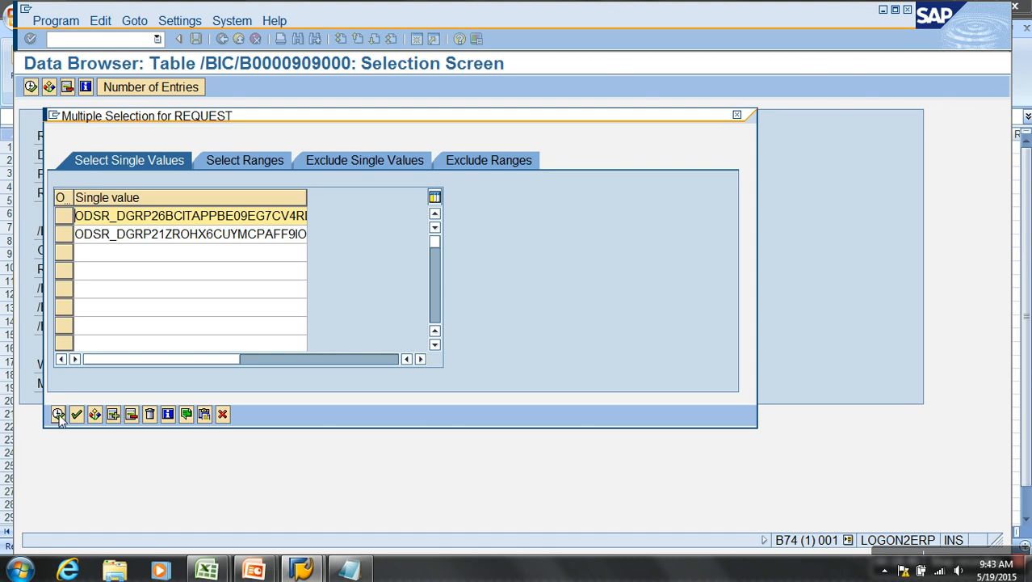
click(59, 416)
click(31, 86)
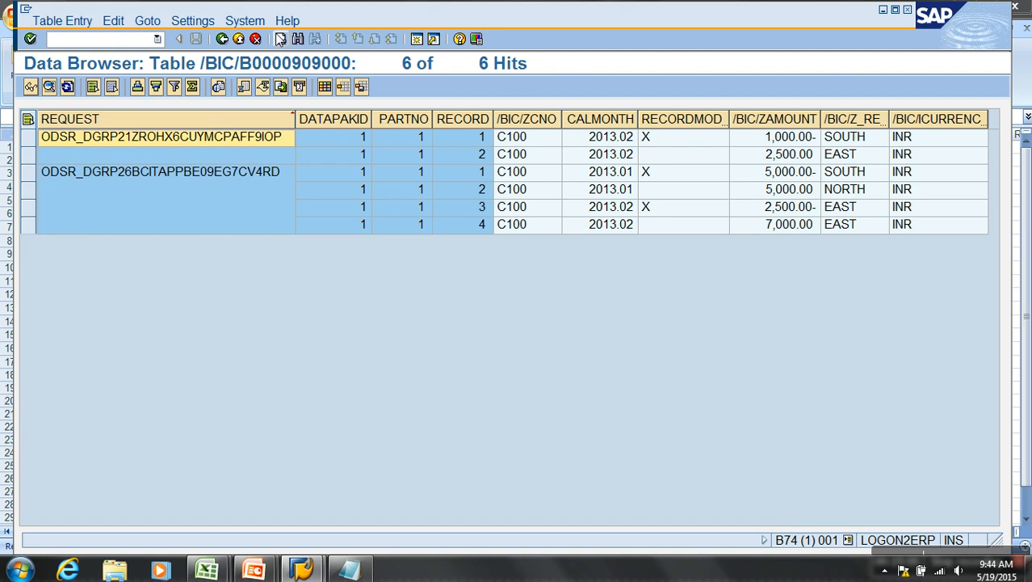
click(222, 42)
click(221, 42)
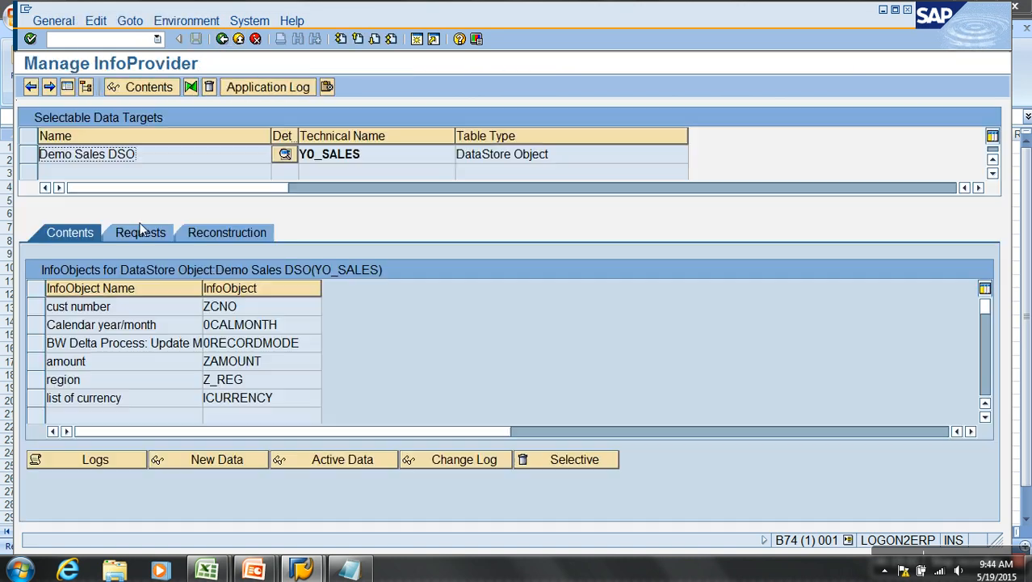
Step: Delete request 2170 from Demo Sales DSO, rolling back all requests activated with it
click(136, 234)
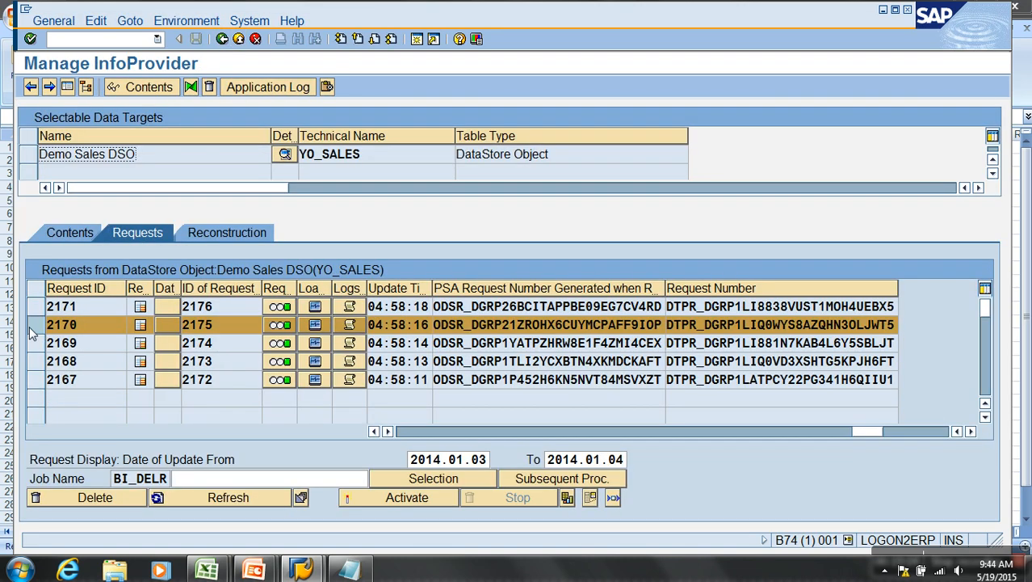
click(105, 497)
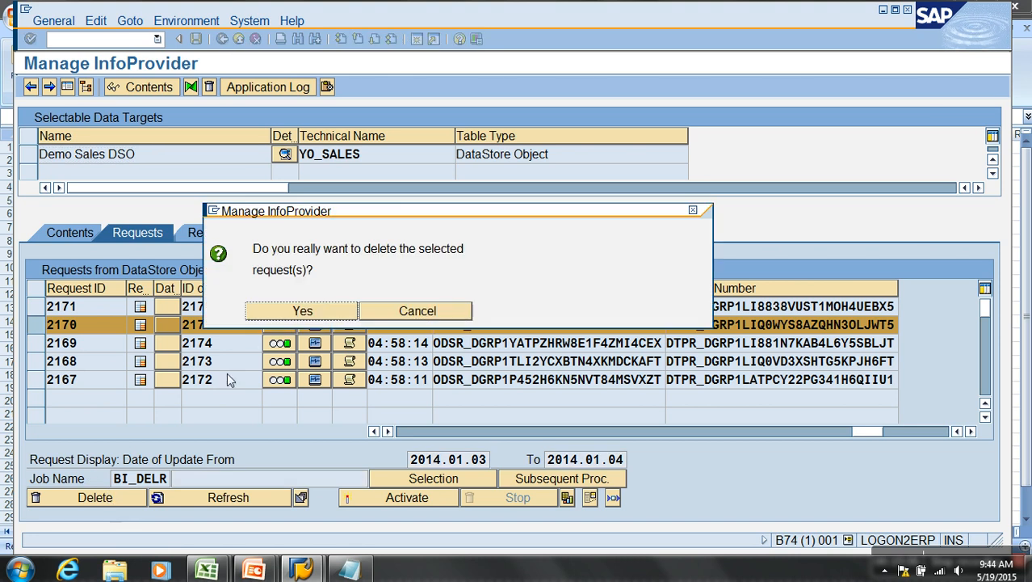
click(285, 316)
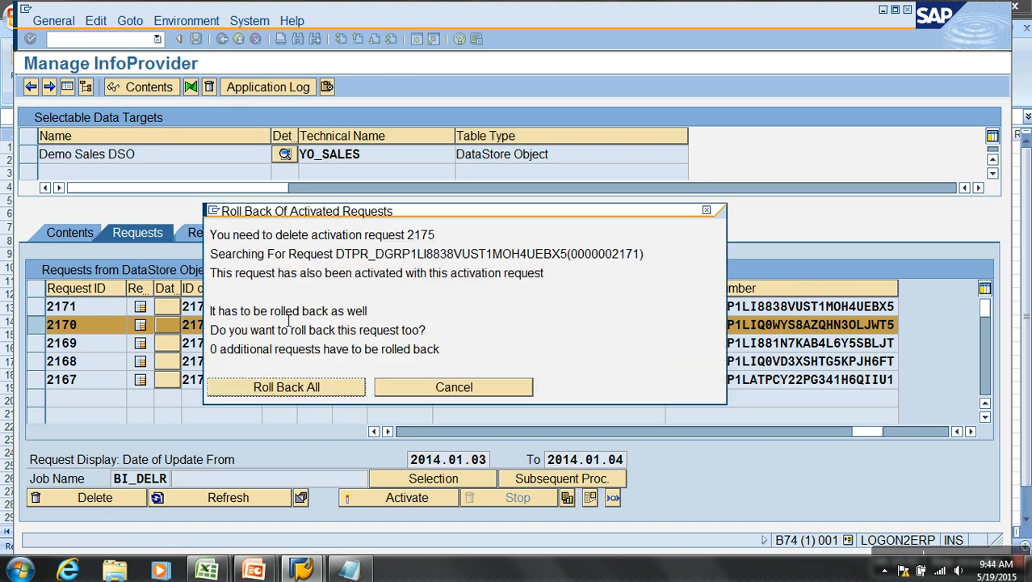
click(311, 389)
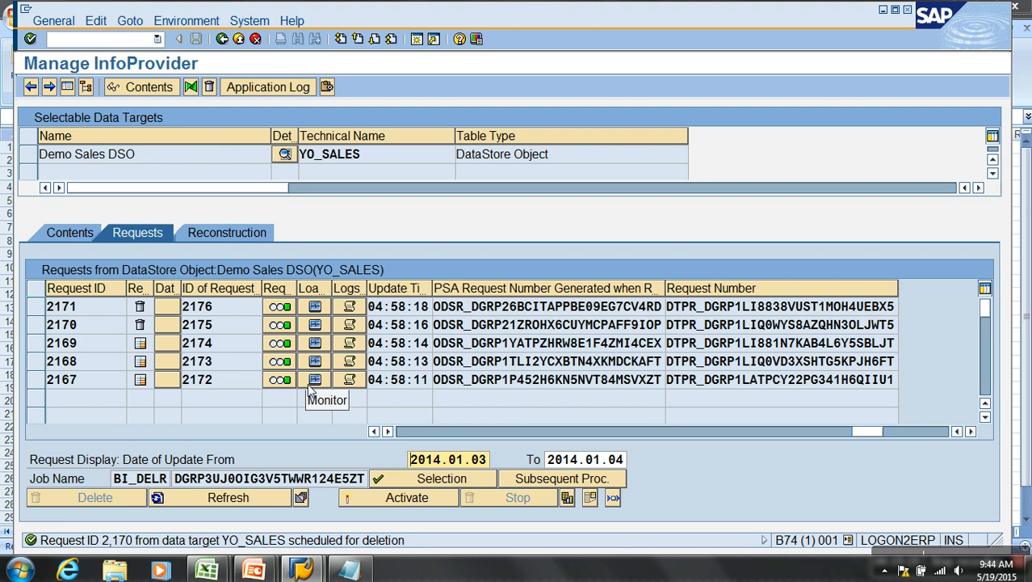
Step: Check the deletion job's status in the job overview and refresh the request list of Demo Sales DSO
click(250, 495)
click(103, 505)
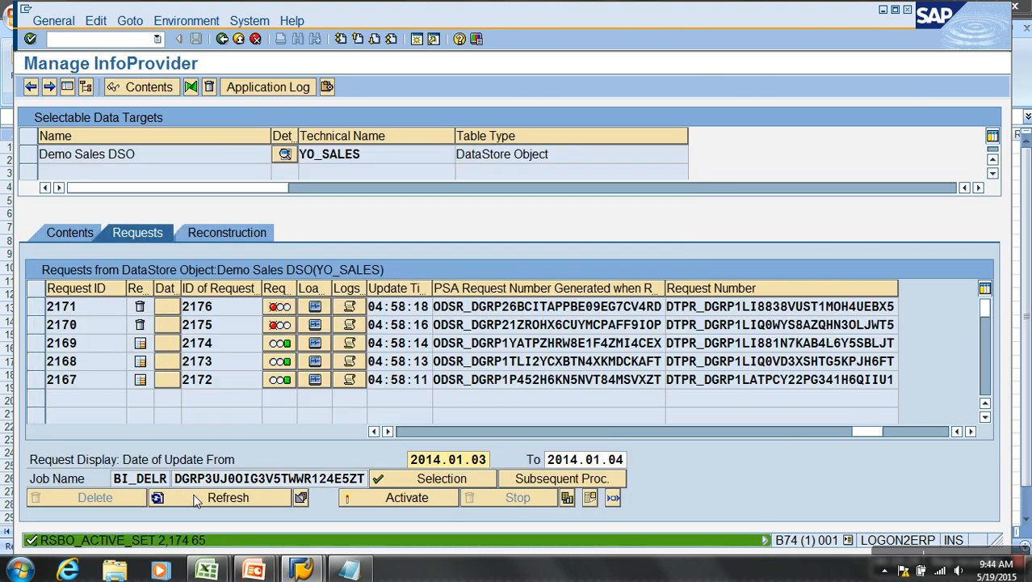
click(214, 496)
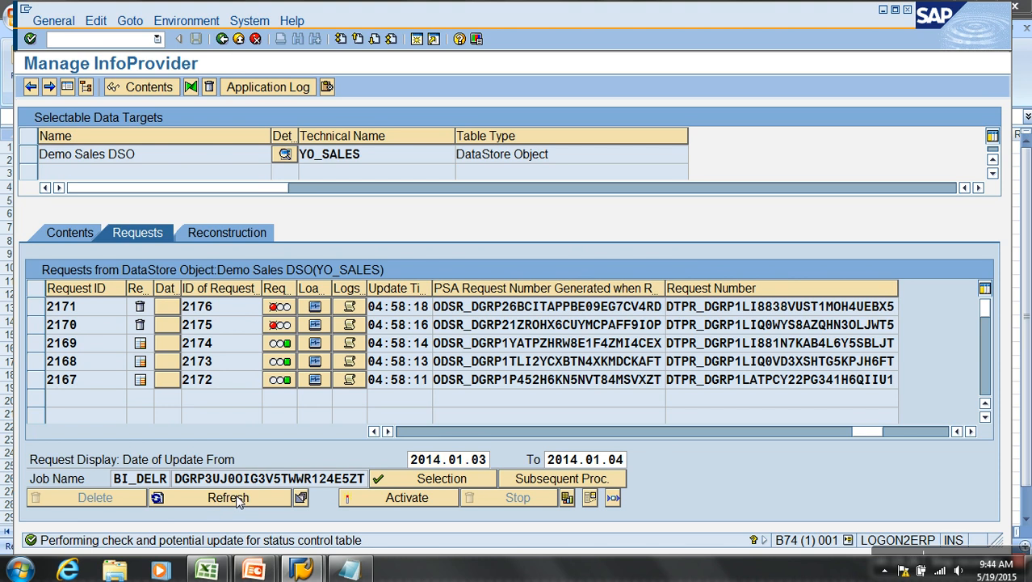
click(301, 497)
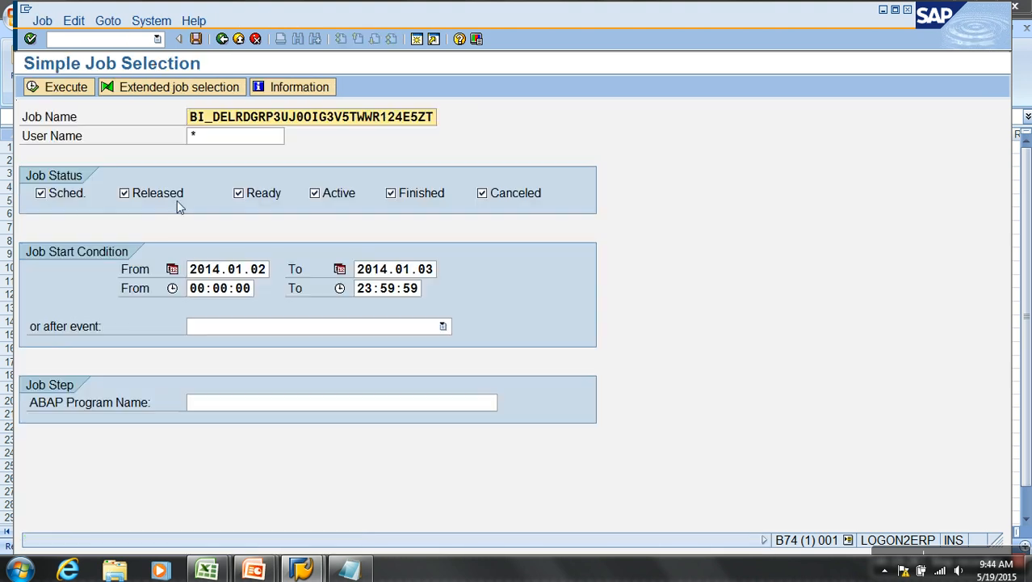
click(222, 39)
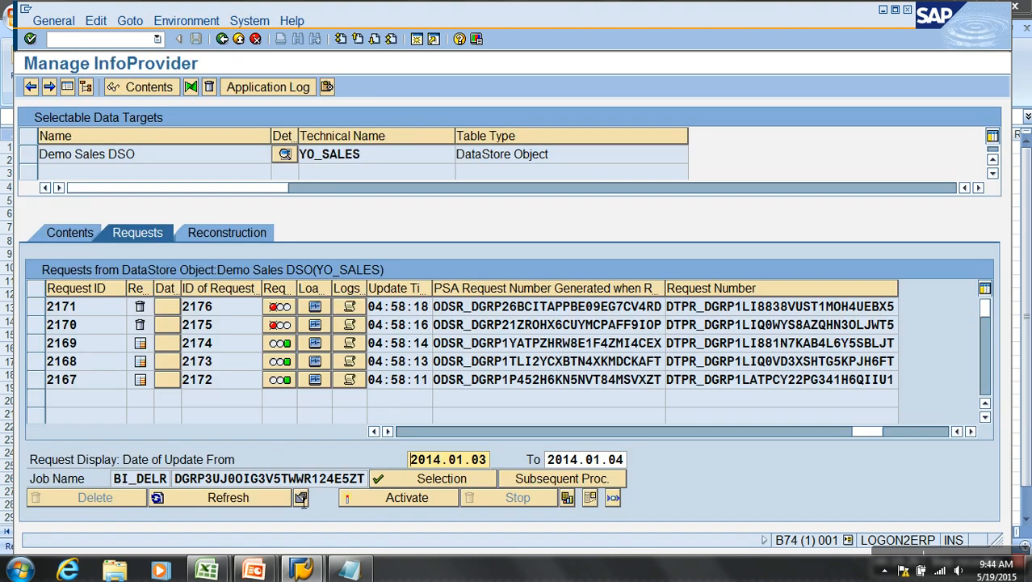
click(301, 498)
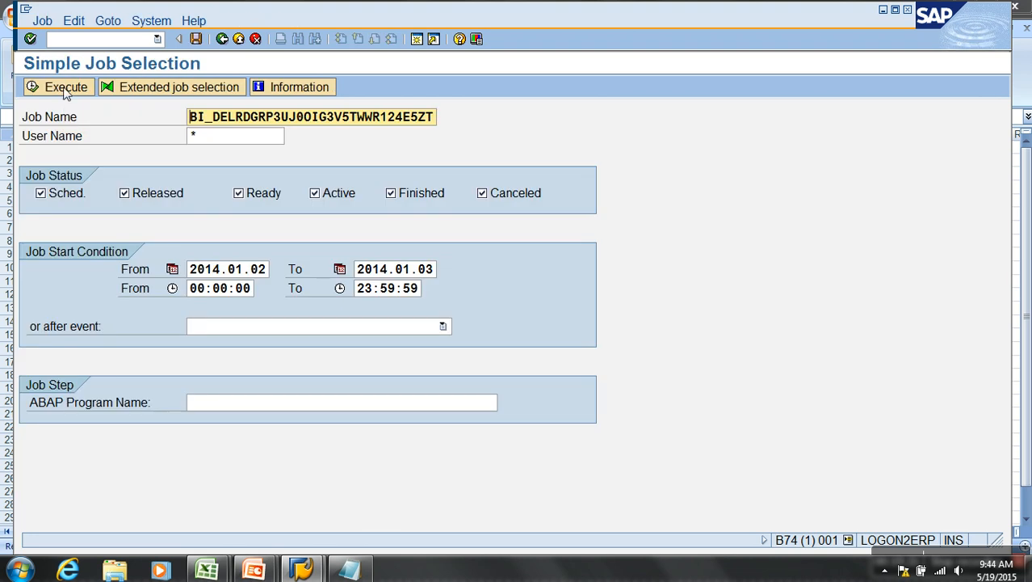
click(63, 87)
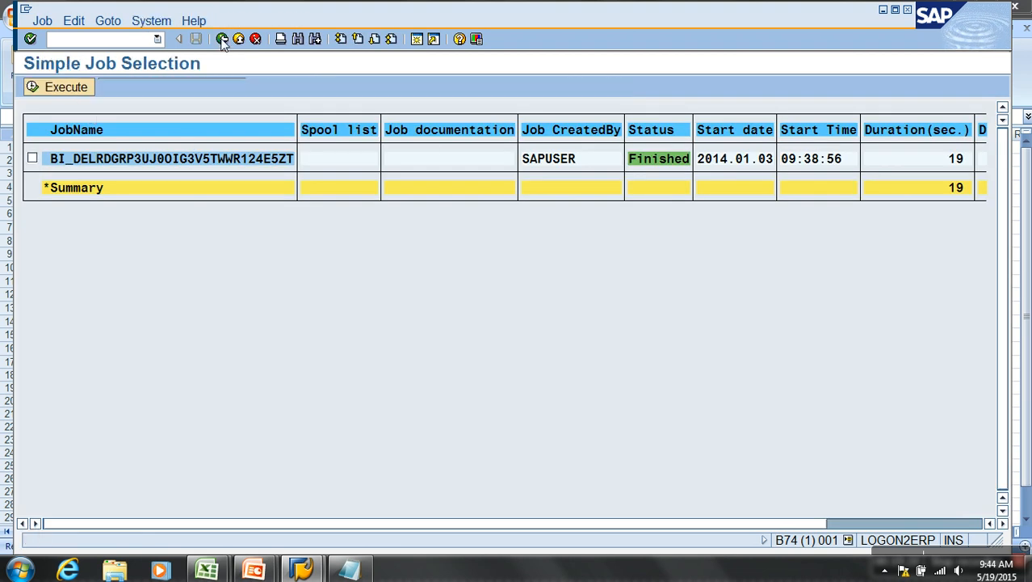
click(222, 39)
click(223, 39)
click(228, 497)
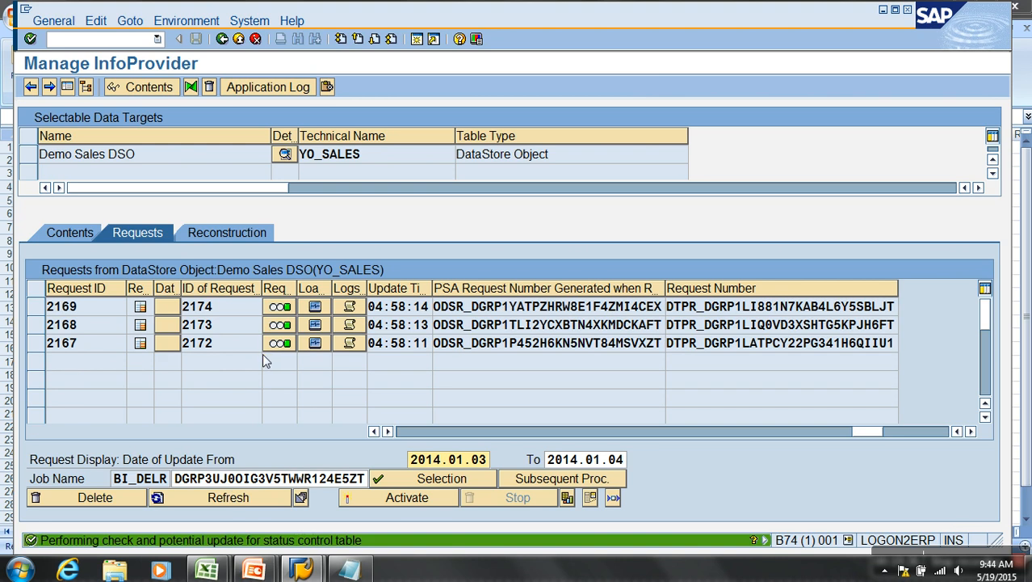
Step: Query the change log again for the two deleted requests' PSA request numbers, and leave the data browser
click(77, 235)
click(461, 454)
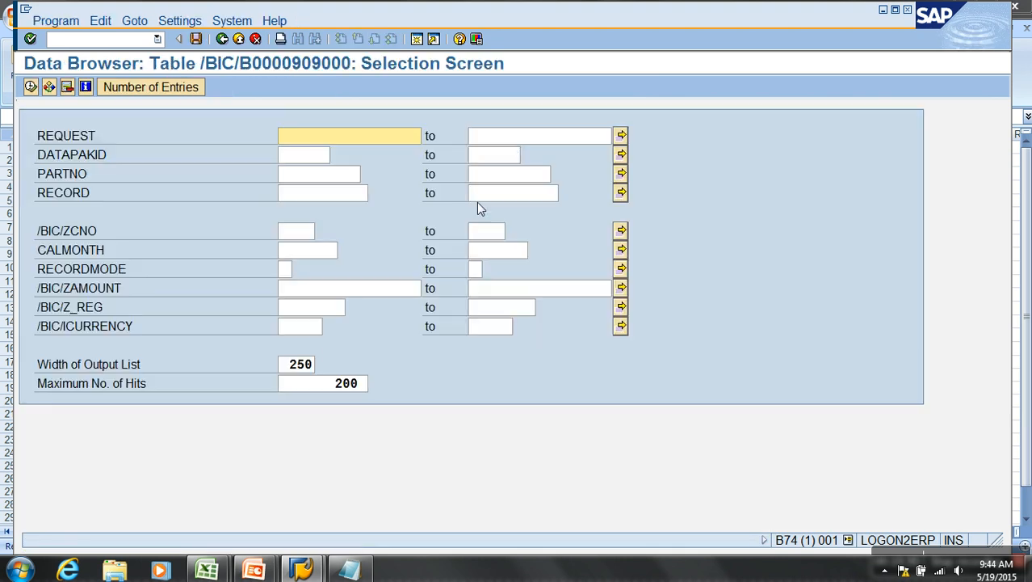
click(621, 136)
key(ctrl+v)
click(58, 414)
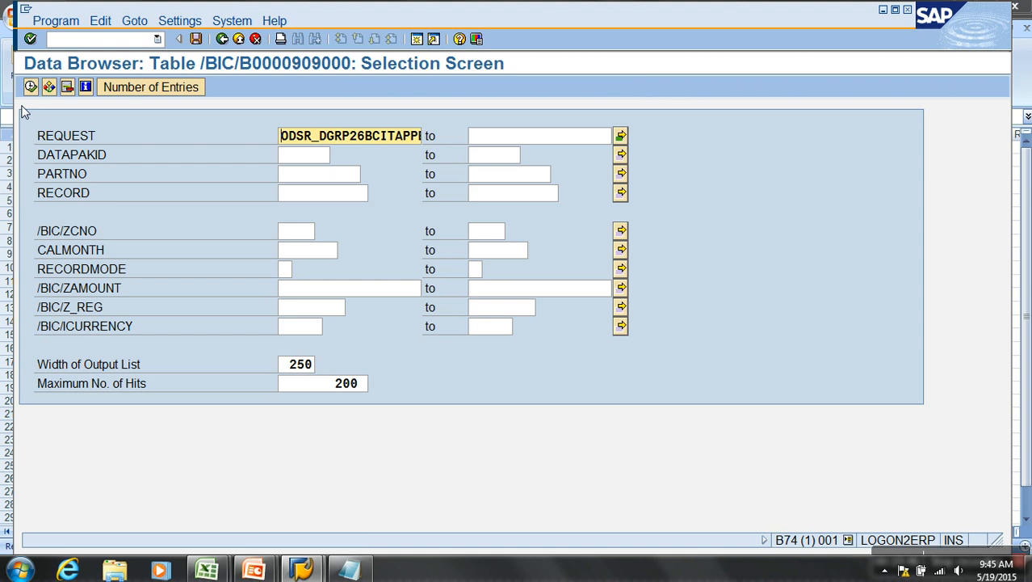
click(31, 87)
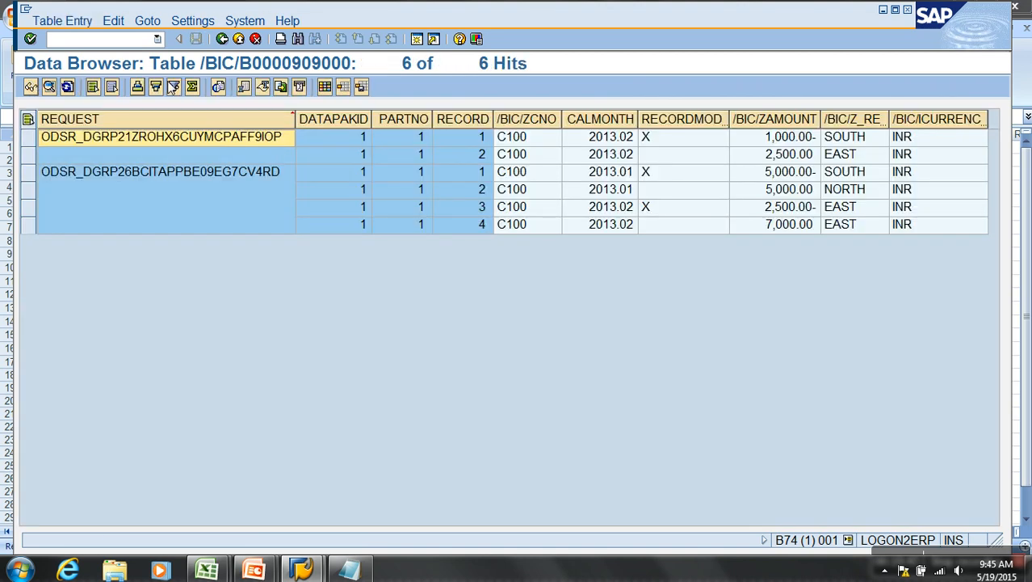
click(223, 40)
click(239, 40)
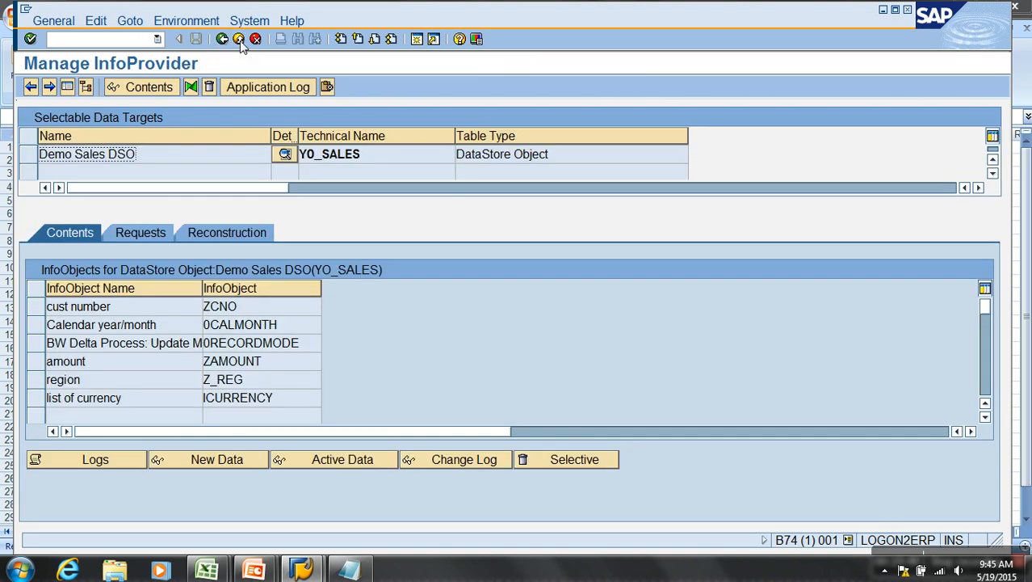
Step: Restart the Data Warehousing Workbench and reopen Demo Sales DSO under DSO Objects for management, with the navigation trees hidden
click(240, 41)
text(/NTRSA1)
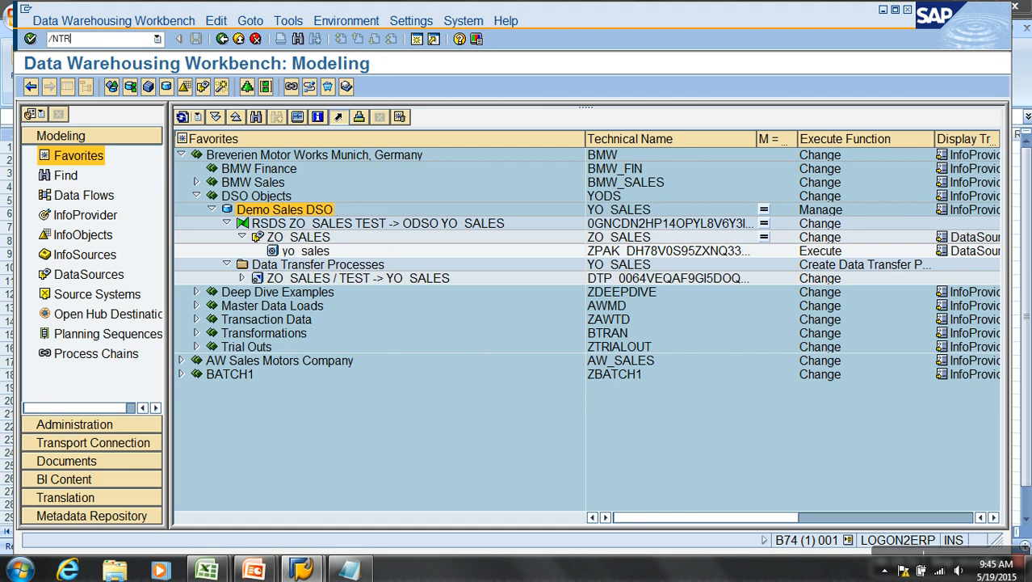
key(Return)
click(182, 155)
click(195, 195)
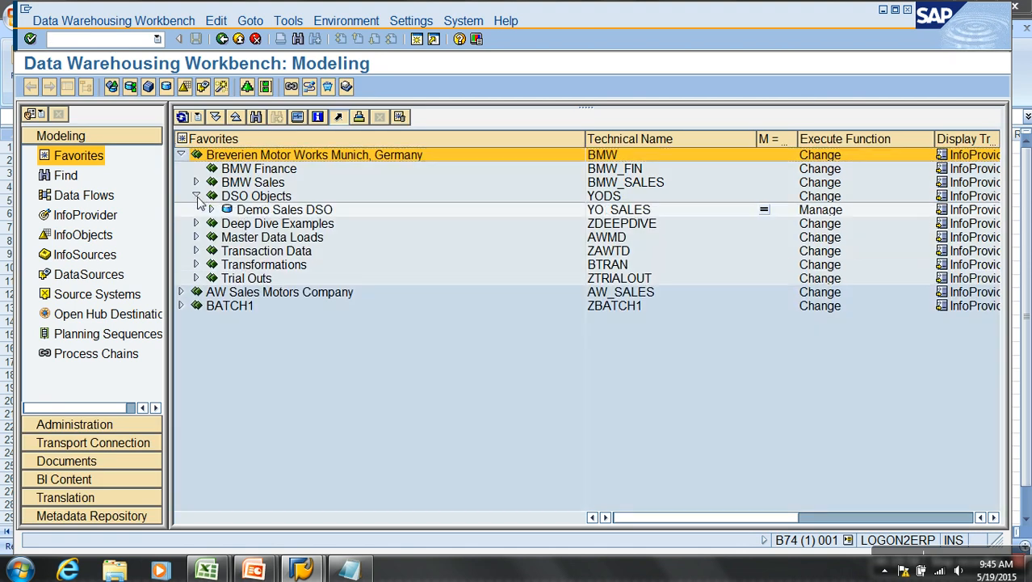
right_click(267, 209)
click(320, 385)
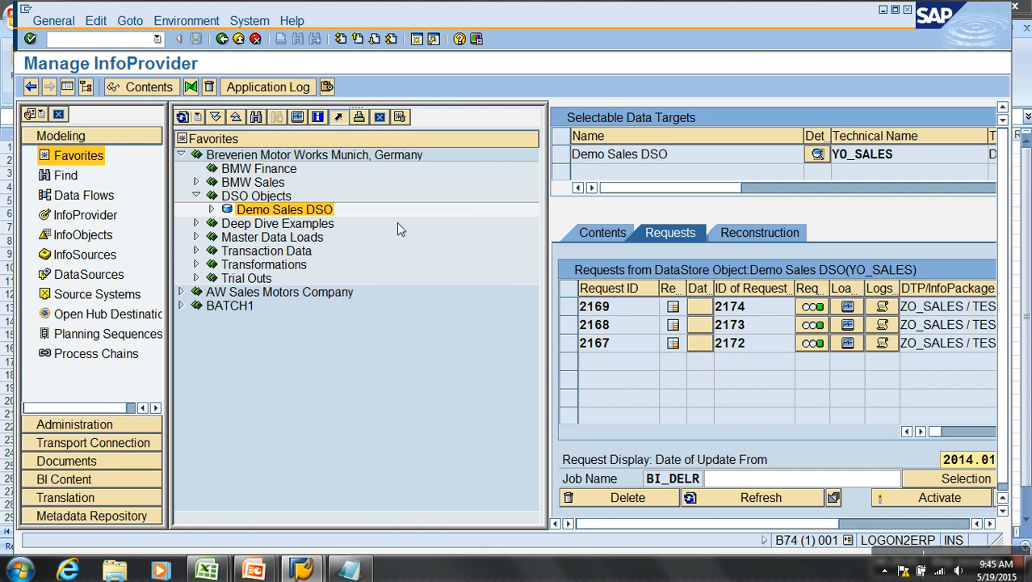
click(86, 86)
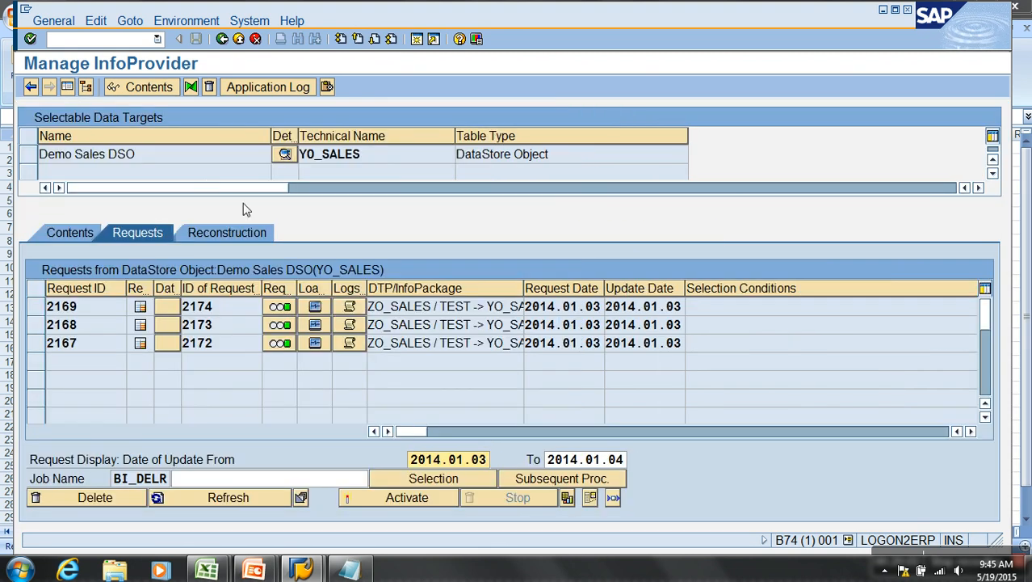
Step: Query the change log of Demo Sales DSO for the copied PSA request numbers, and return to managing the DSO
click(71, 232)
click(456, 465)
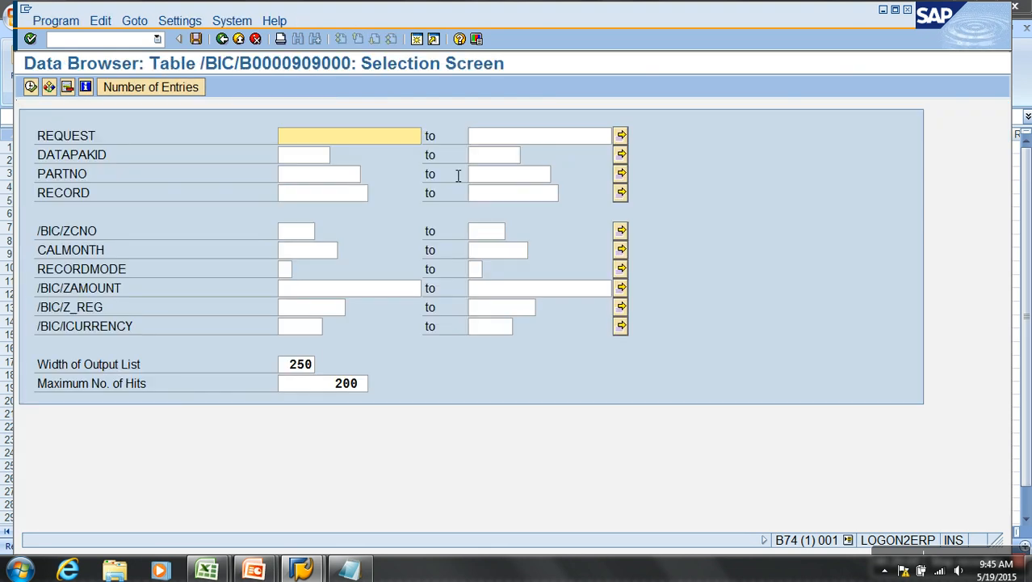
click(620, 136)
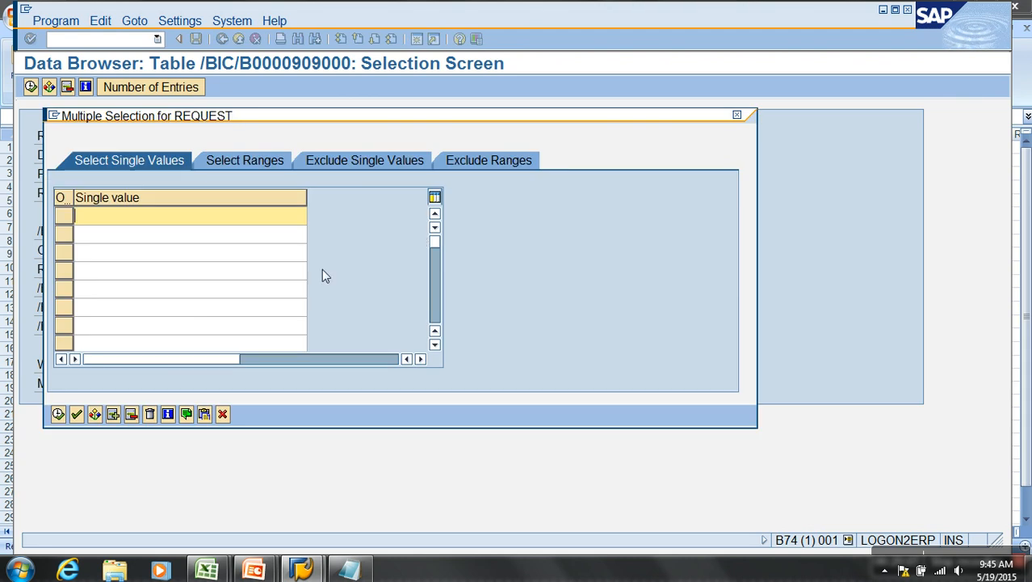
click(204, 413)
click(58, 413)
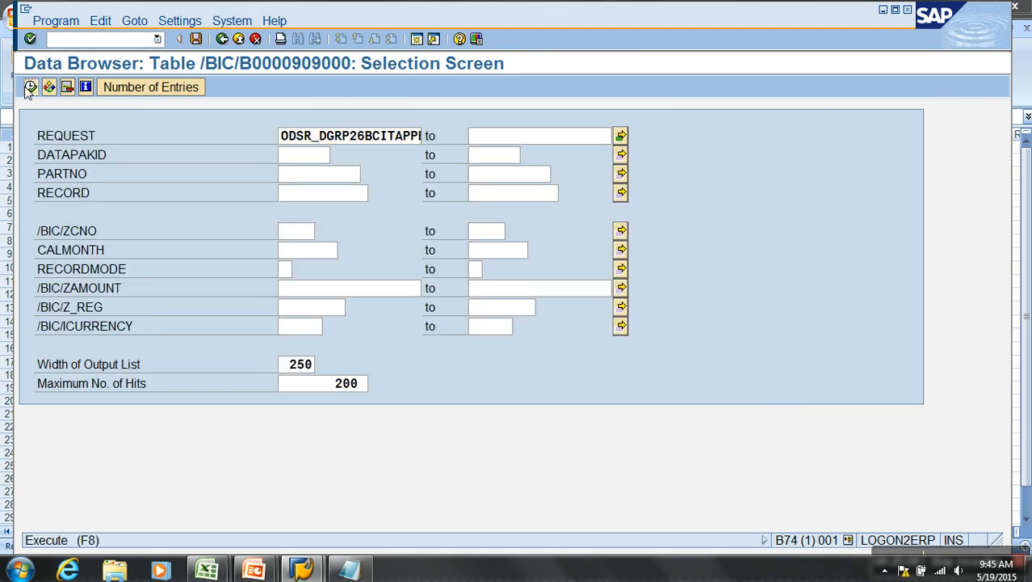
click(29, 87)
click(222, 39)
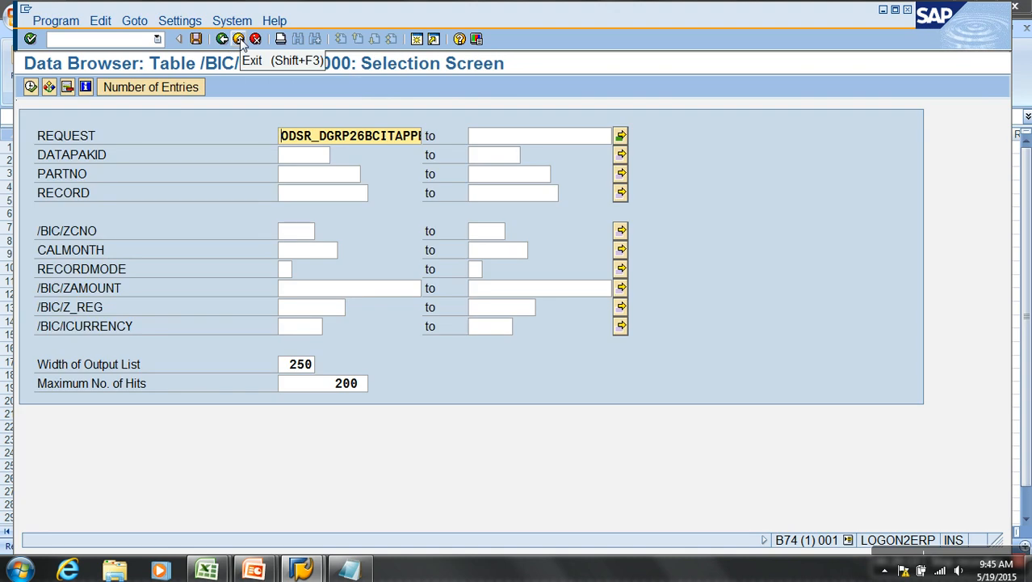
click(222, 40)
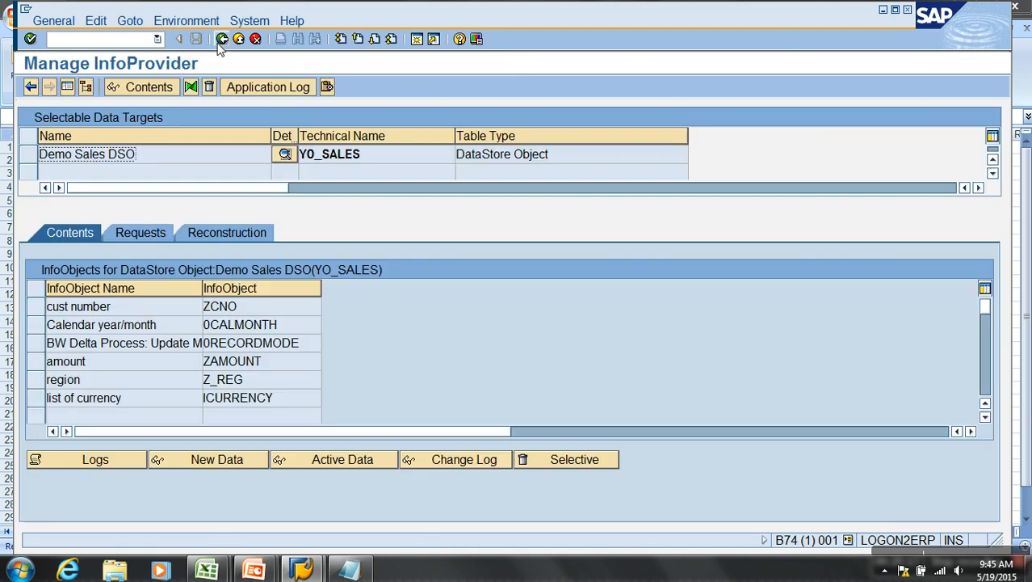
Step: Display the active data of Demo Sales DSO and compare it with Set 2 and Set 3 on the workbook's Sample Data sheet
click(323, 458)
click(31, 87)
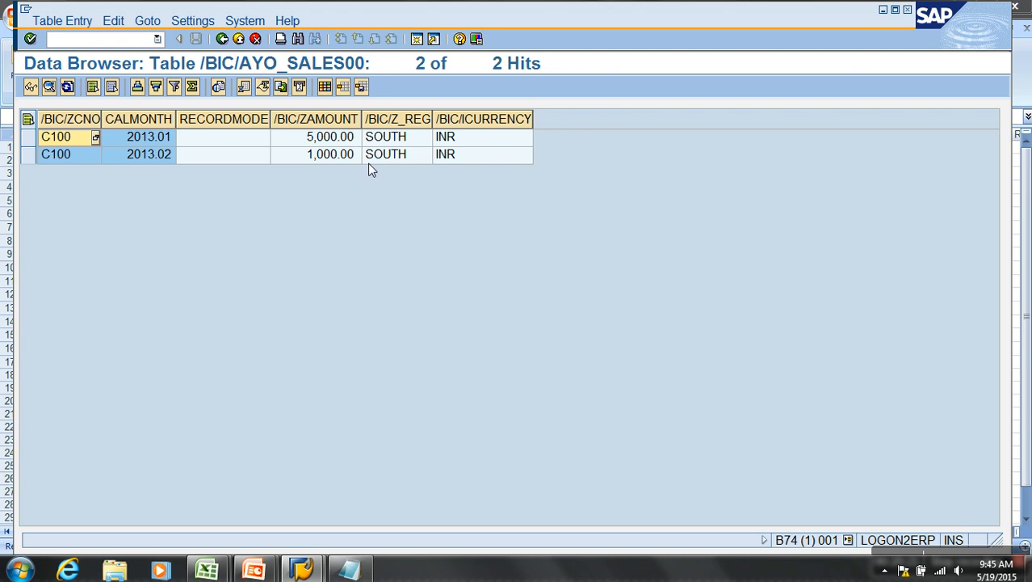
mouse_move(207, 571)
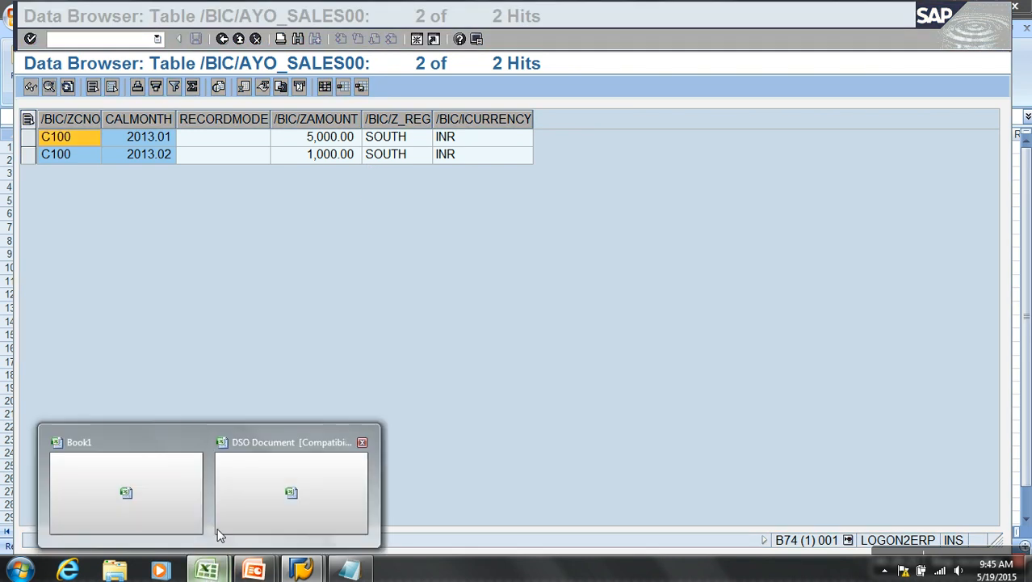
click(223, 529)
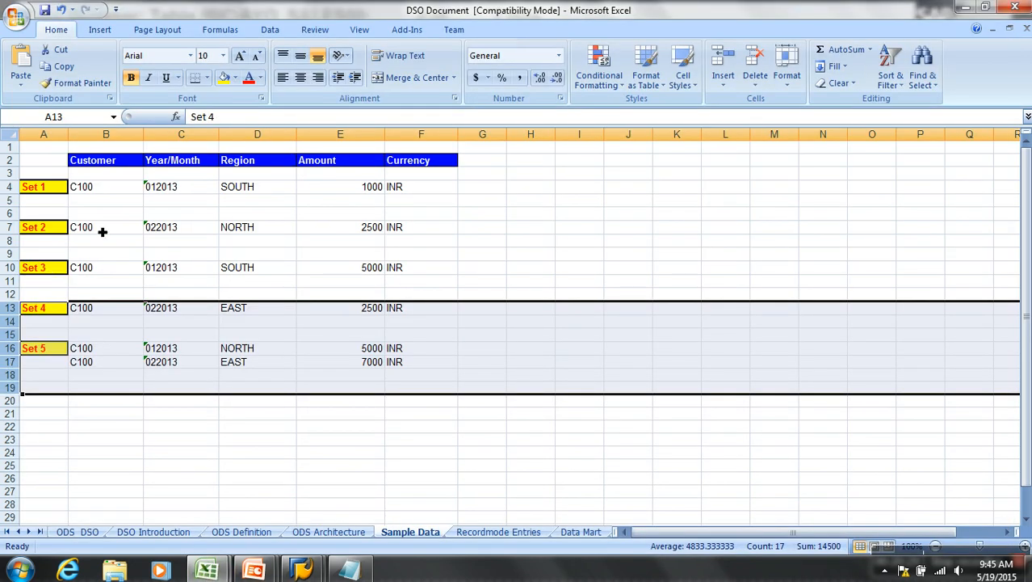
drag(155, 229, 394, 227)
drag(182, 272, 434, 275)
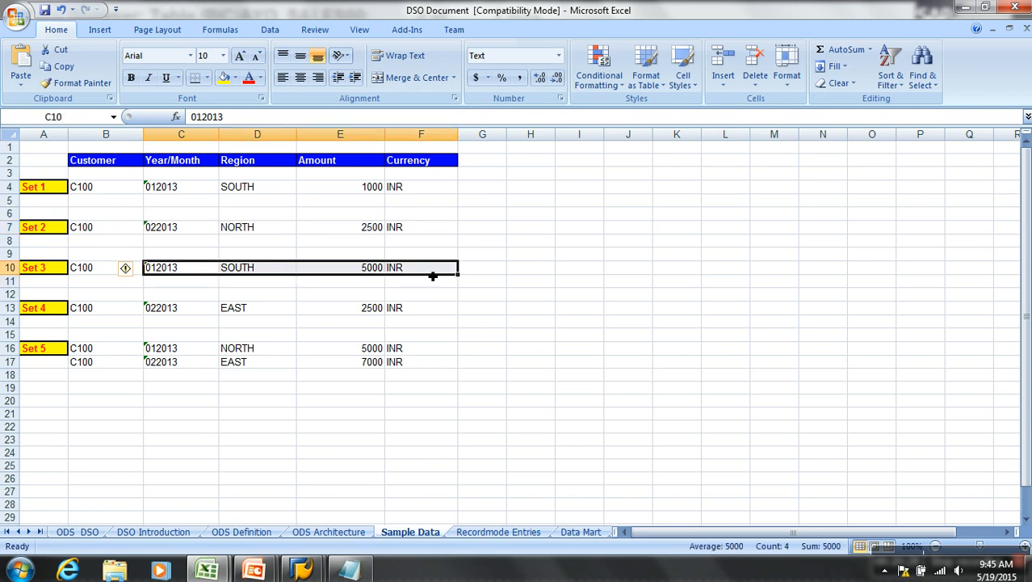
key(alt+Tab)
click(164, 152)
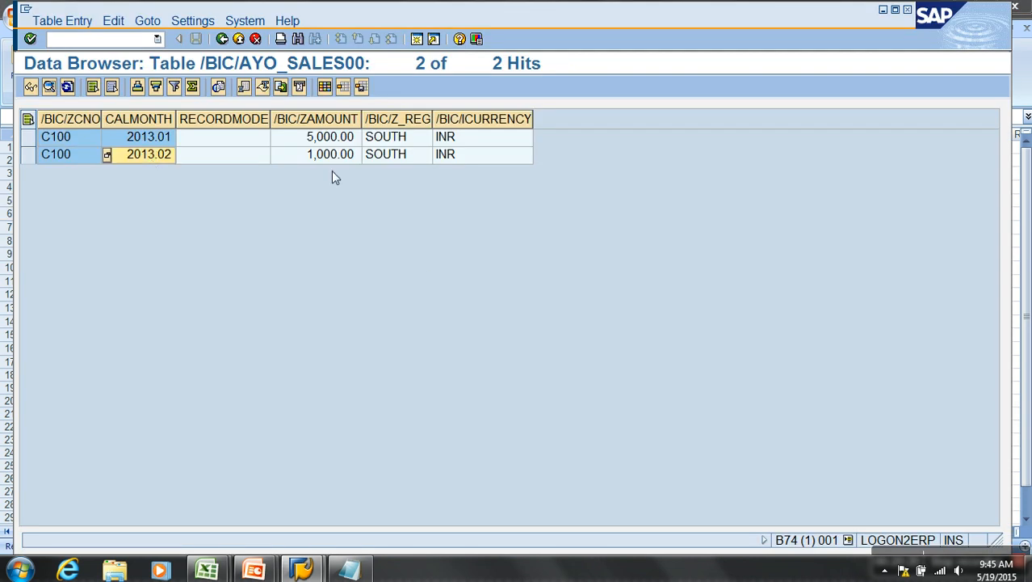
click(396, 157)
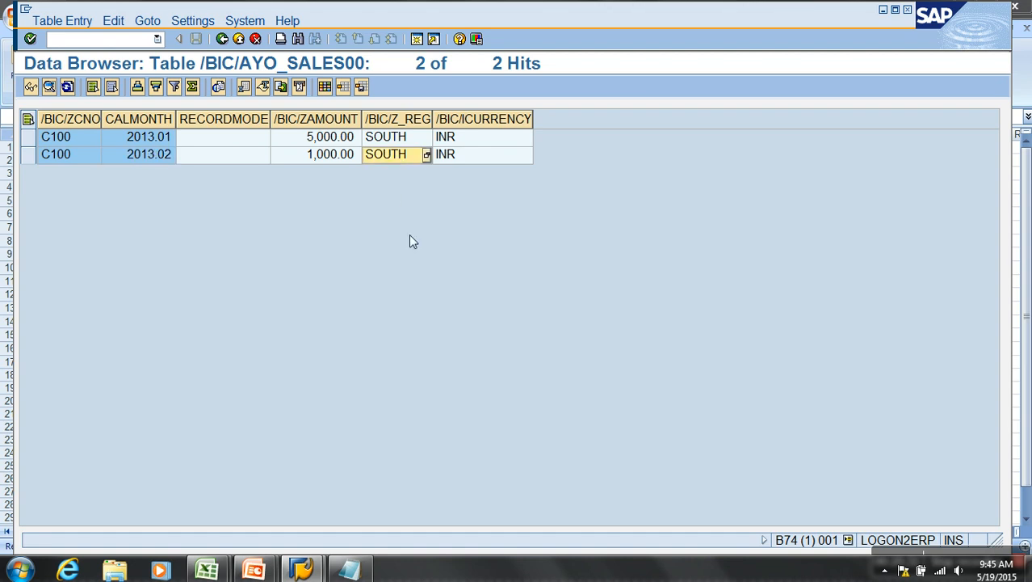
Step: Switch to the DSO Document workbook in Excel and set the Region of Set 2 to SOUTH on the Sample Data sheet
key(alt+Tab)
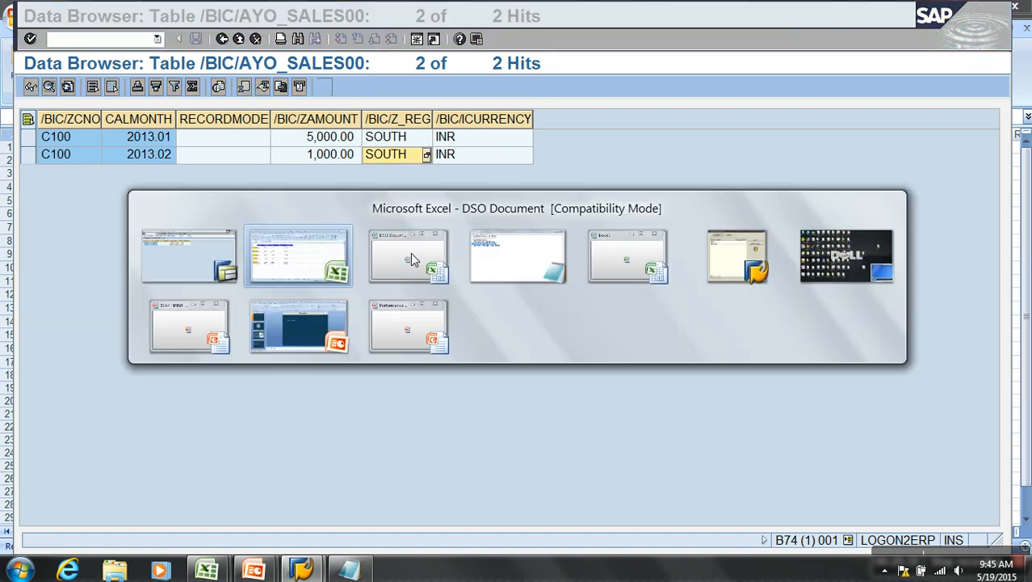
click(243, 273)
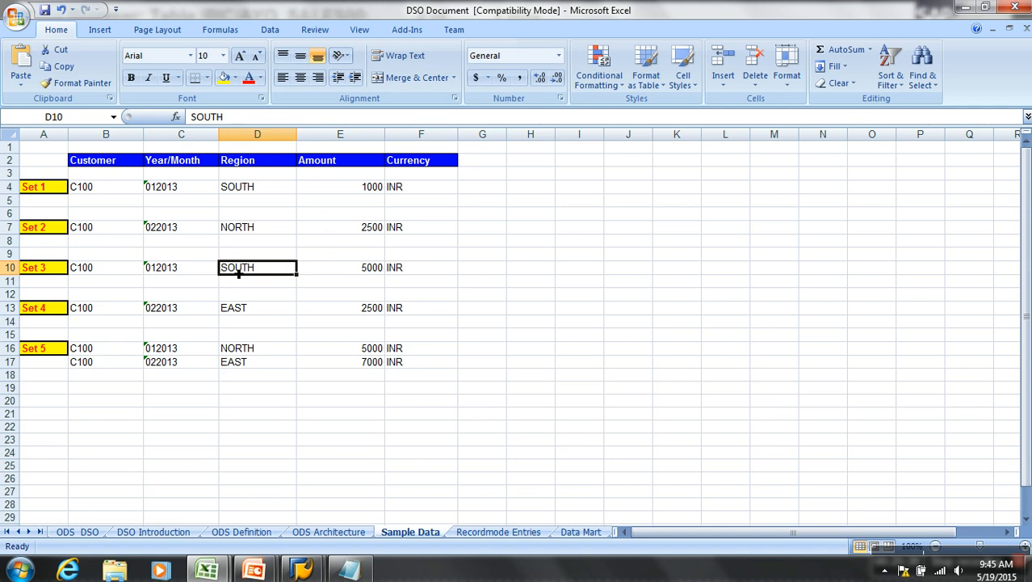
click(257, 231)
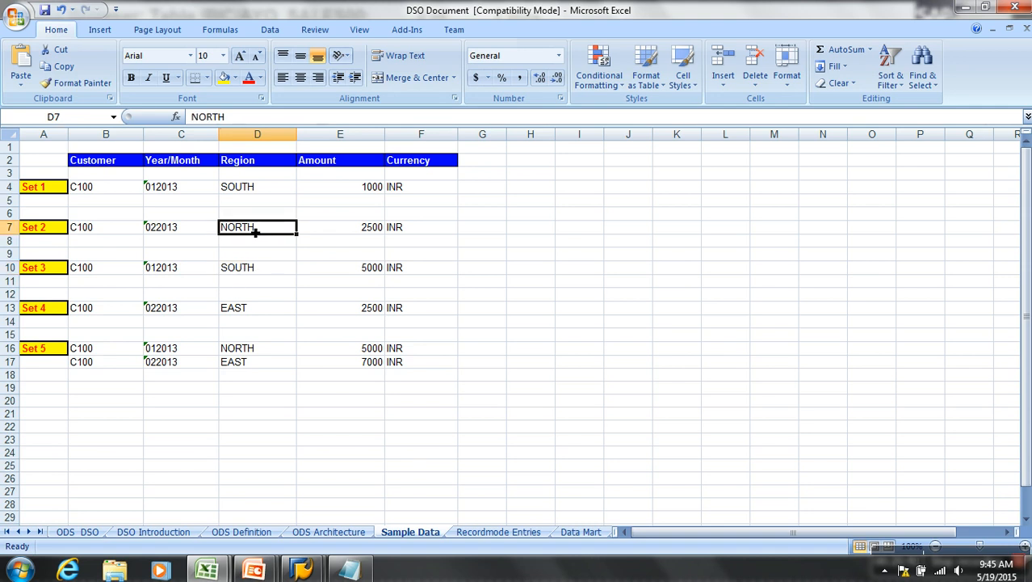
text(SOUTH)
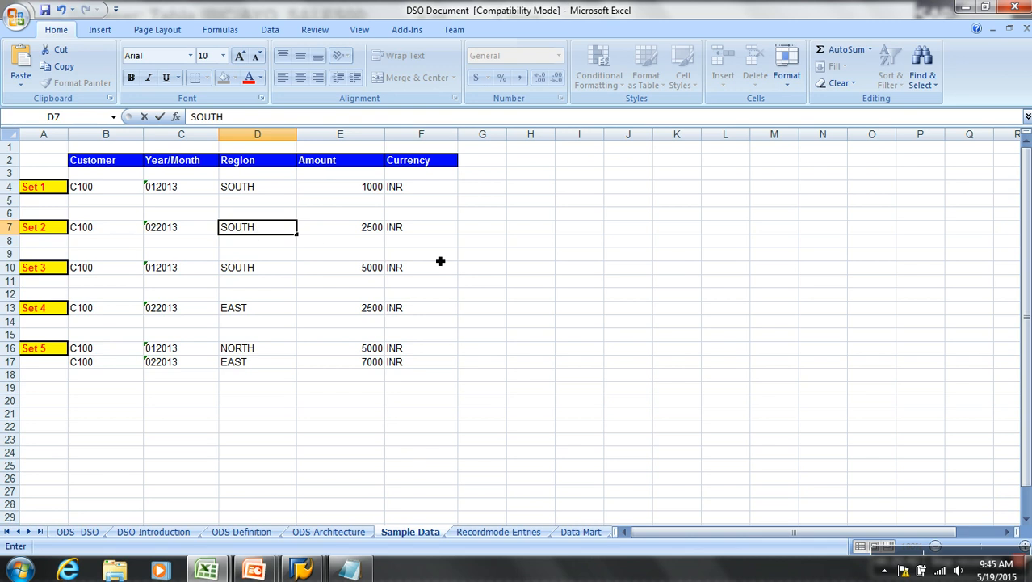
click(533, 280)
Step: Compare the Set 2 and Set 3 rows with the DSO's active data records in SAP, and return to the Data Warehousing Workbench
drag(94, 231, 408, 233)
drag(96, 270, 415, 273)
key(alt+Tab)
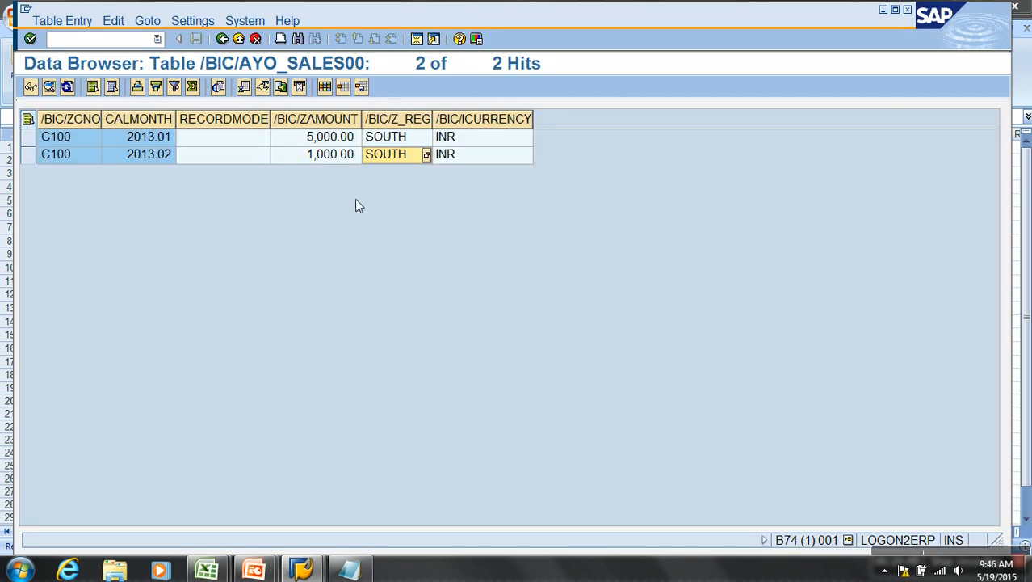
click(156, 143)
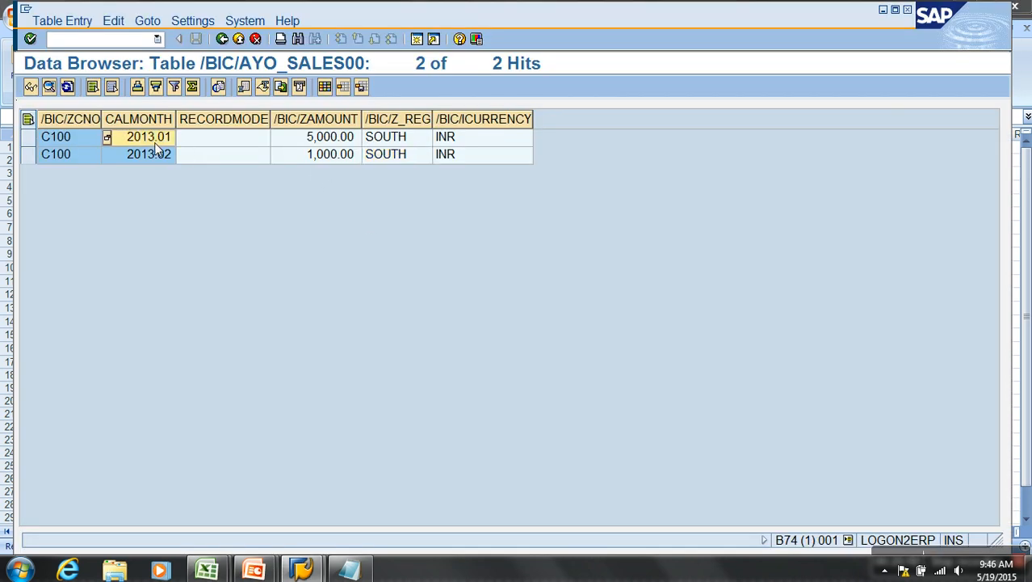
click(397, 146)
click(311, 143)
click(399, 159)
click(347, 156)
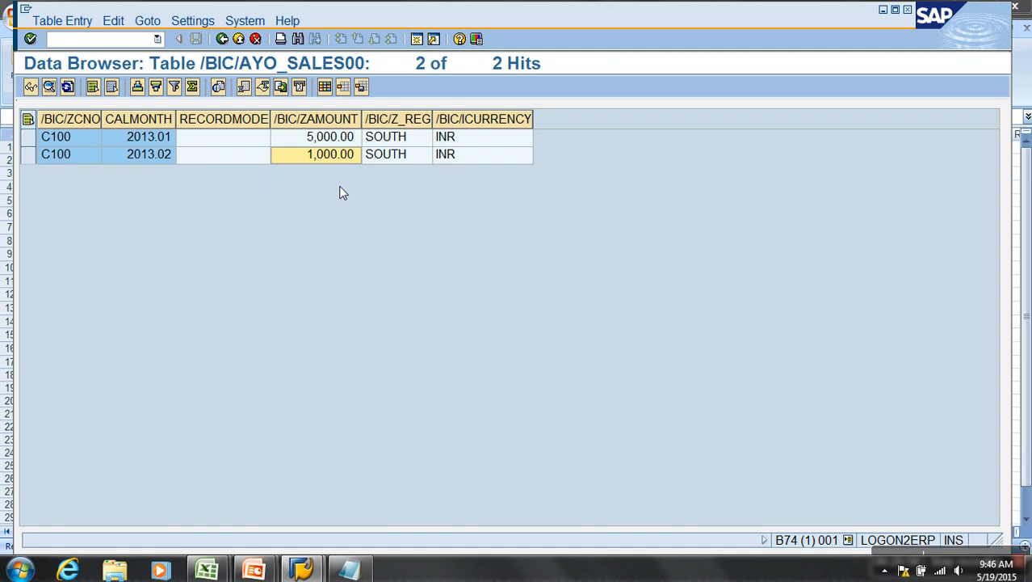
click(223, 39)
click(236, 40)
click(237, 39)
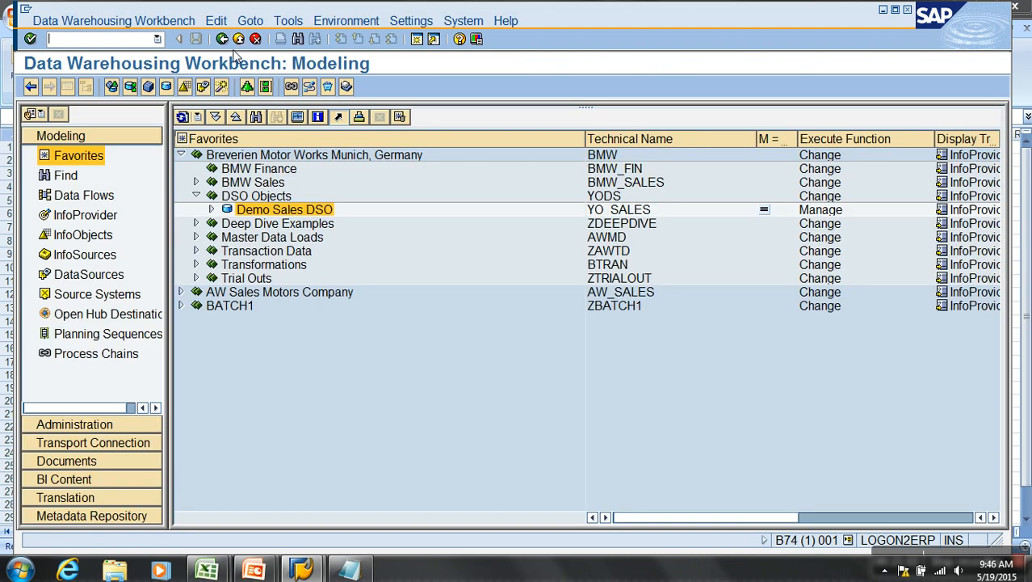
Step: Execute the data transfer process ZO_SALES / TEST -> YO_SALES of Demo Sales DSO twice without displaying the request monitor, and leave it
right_click(299, 216)
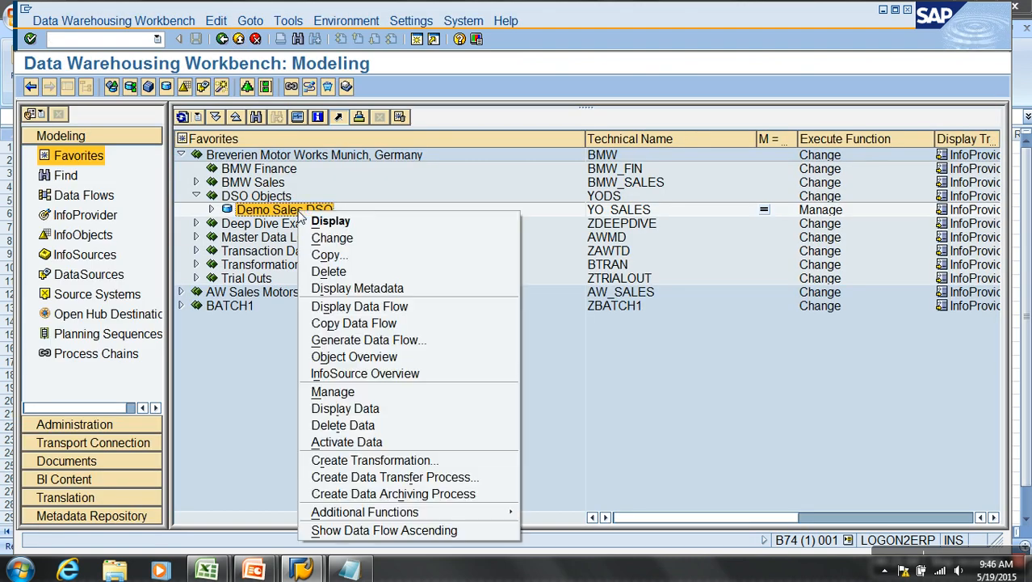
click(261, 392)
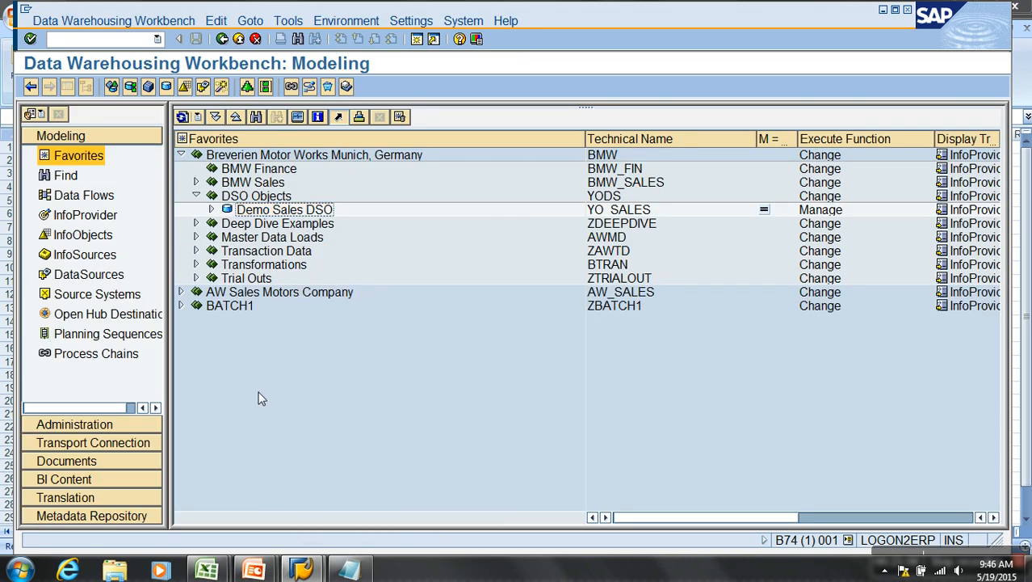
click(211, 209)
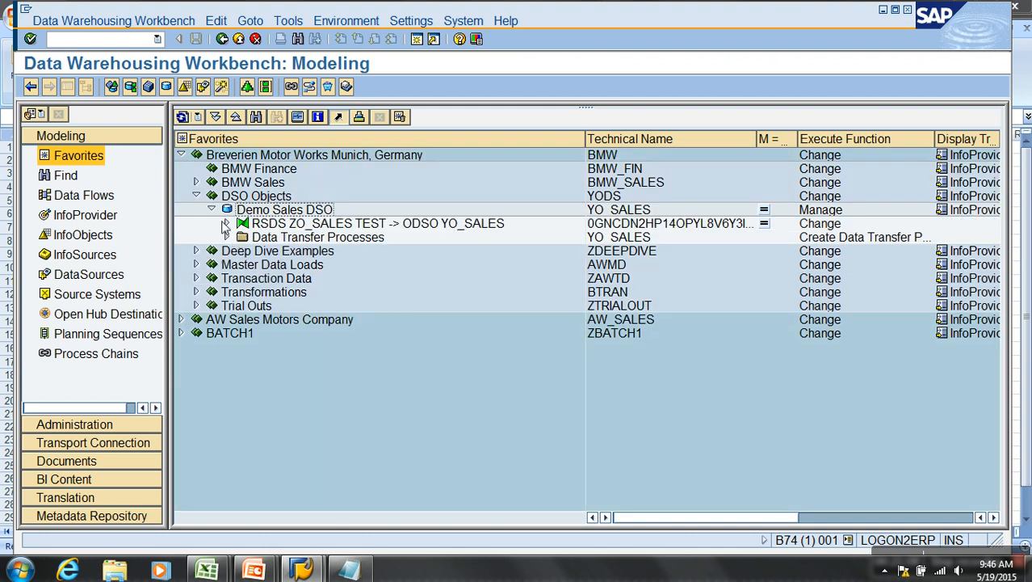
click(227, 237)
click(328, 251)
double_click(323, 251)
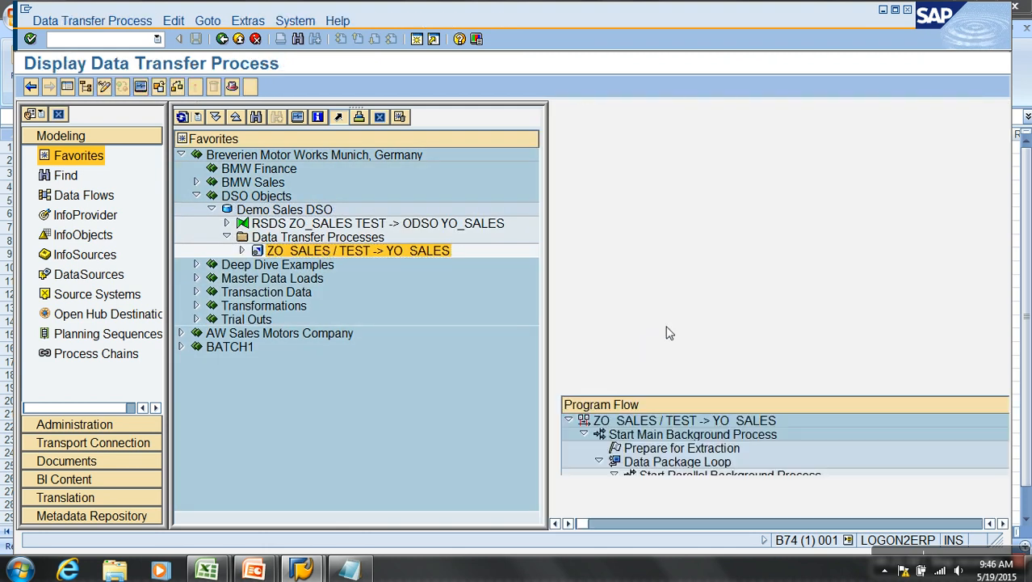
click(68, 87)
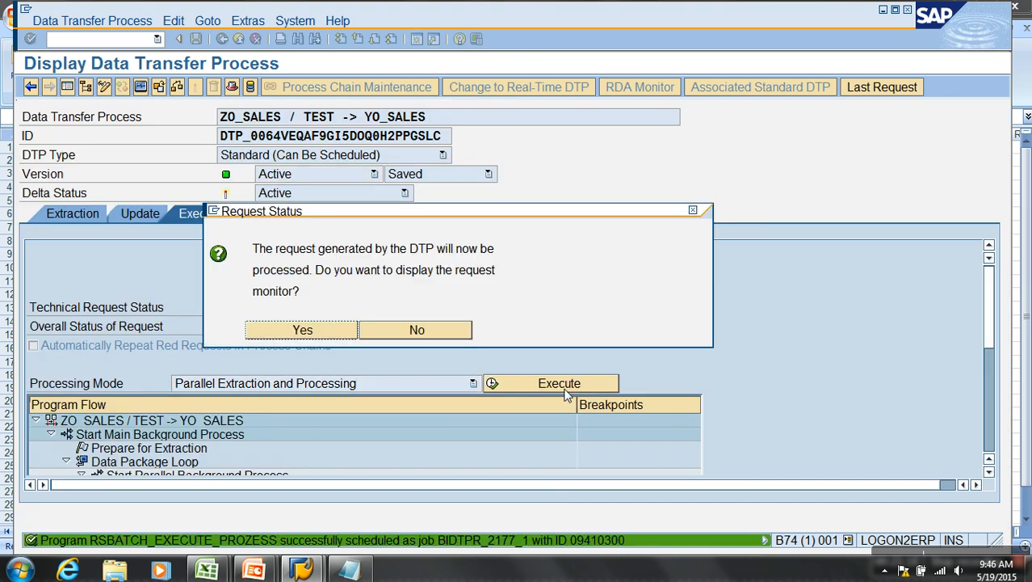
click(452, 330)
click(232, 39)
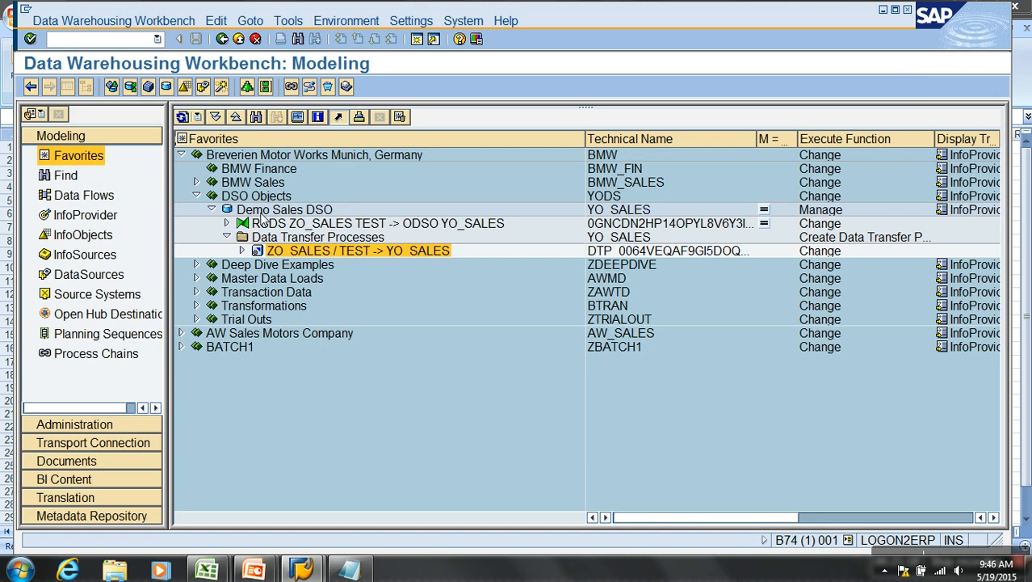
Step: Open Demo Sales DSO for management with the navigation trees hidden and refresh its request list
right_click(275, 210)
click(307, 370)
click(69, 88)
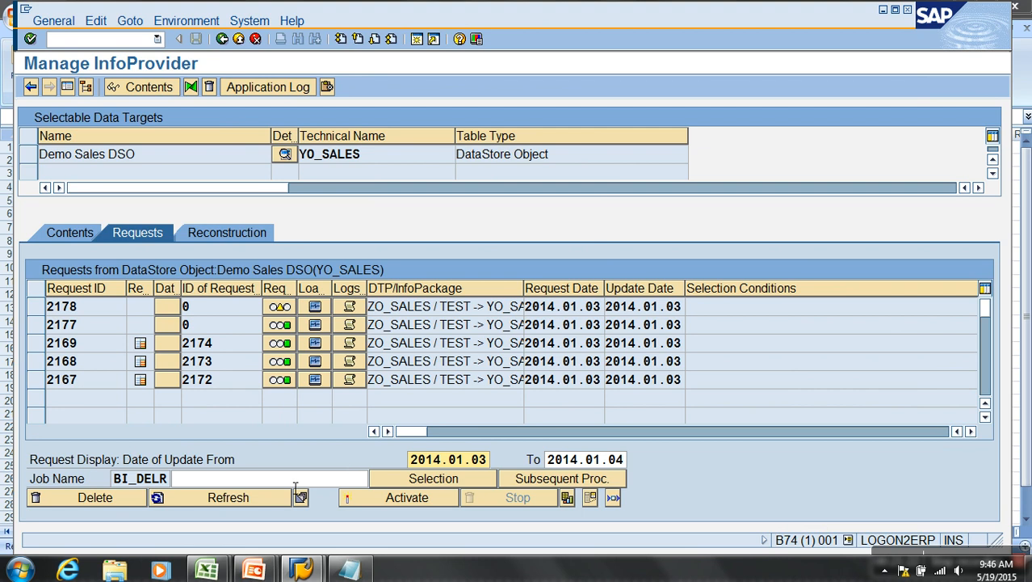
click(254, 501)
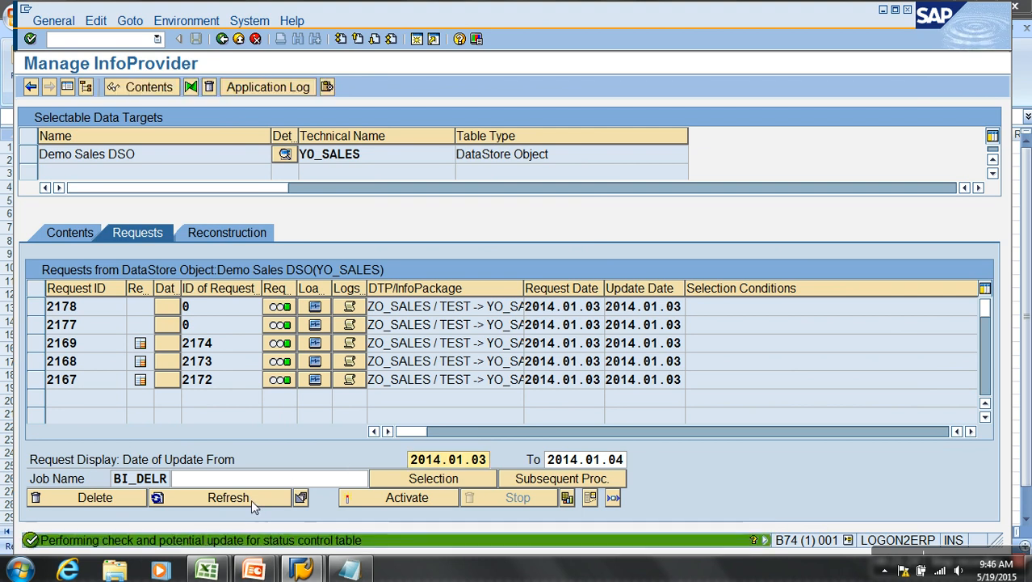
click(347, 498)
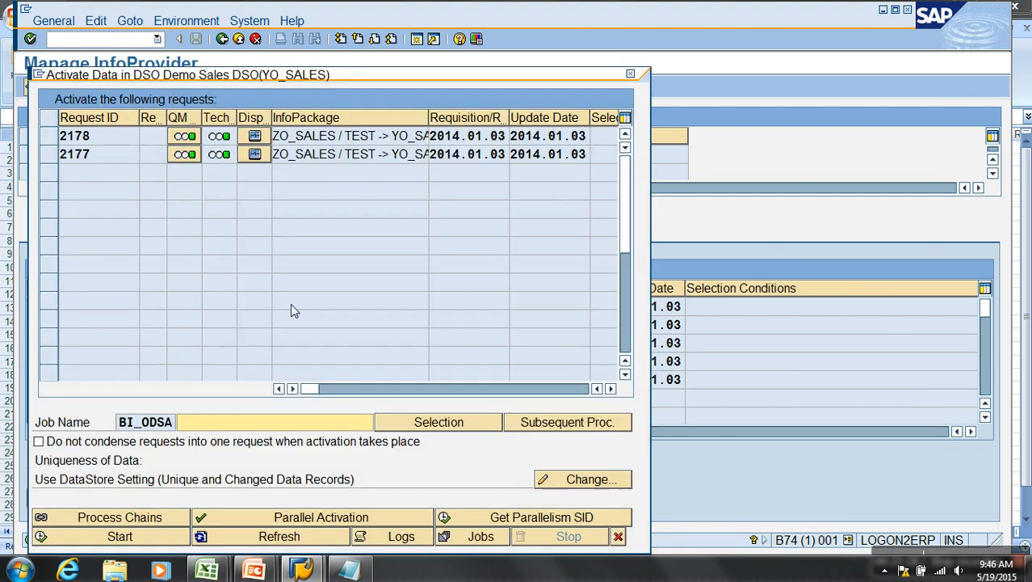
drag(253, 76, 387, 8)
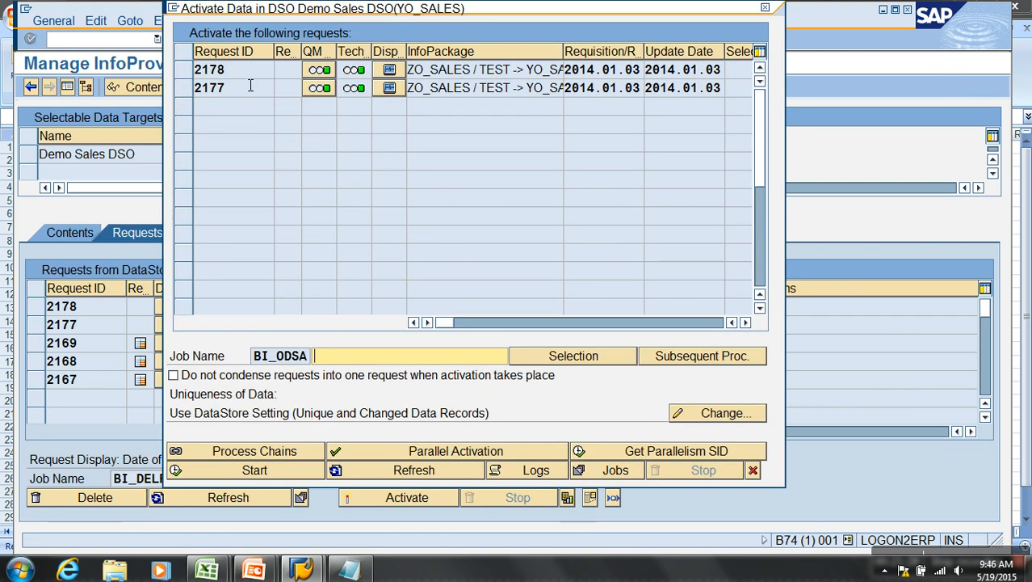
drag(184, 89, 186, 71)
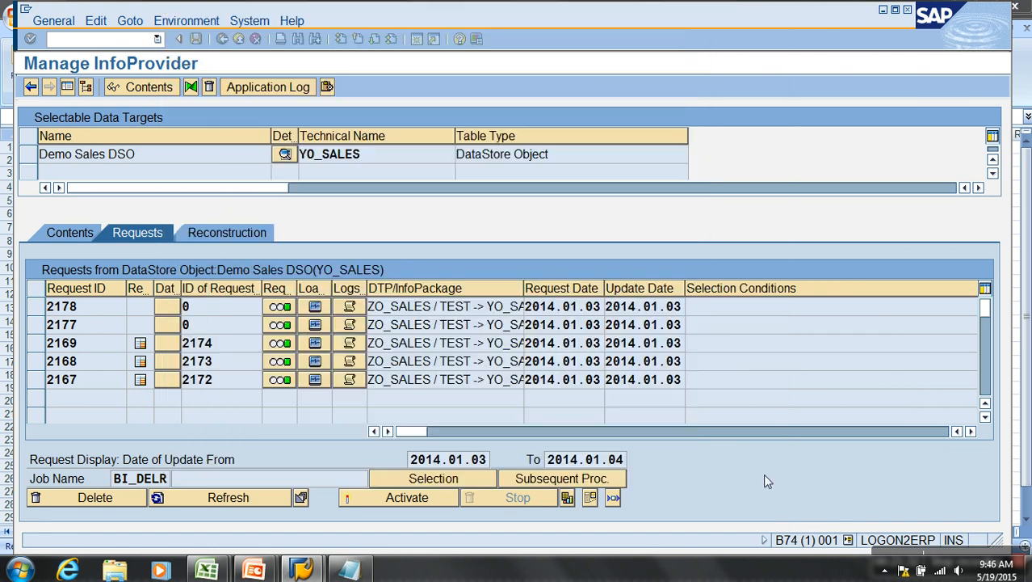
click(754, 470)
Step: Examine the PSA request numbers generated for the activated requests in the request list of Demo Sales DSO
click(926, 432)
click(957, 432)
click(957, 432)
click(957, 432)
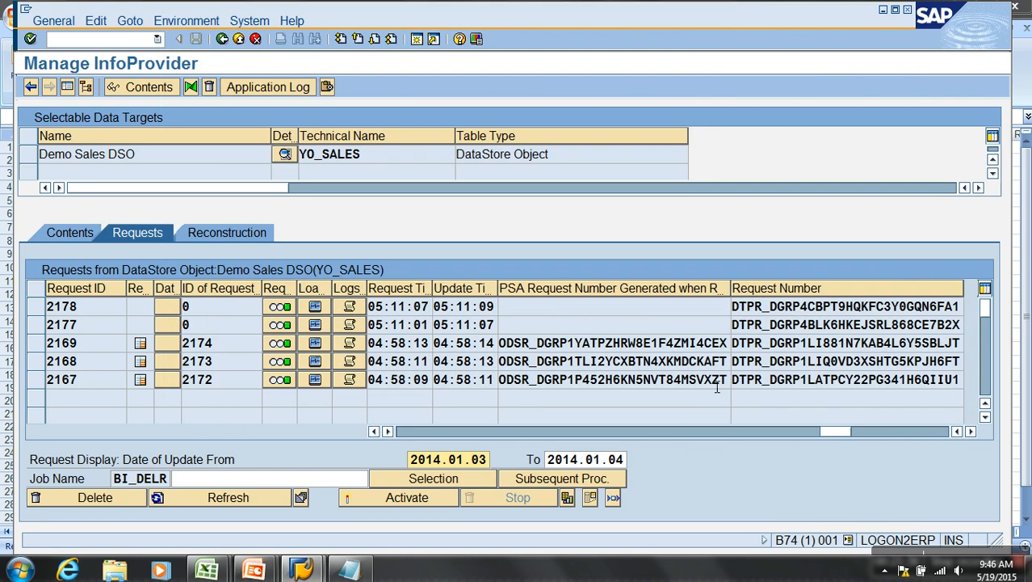
drag(662, 352, 757, 385)
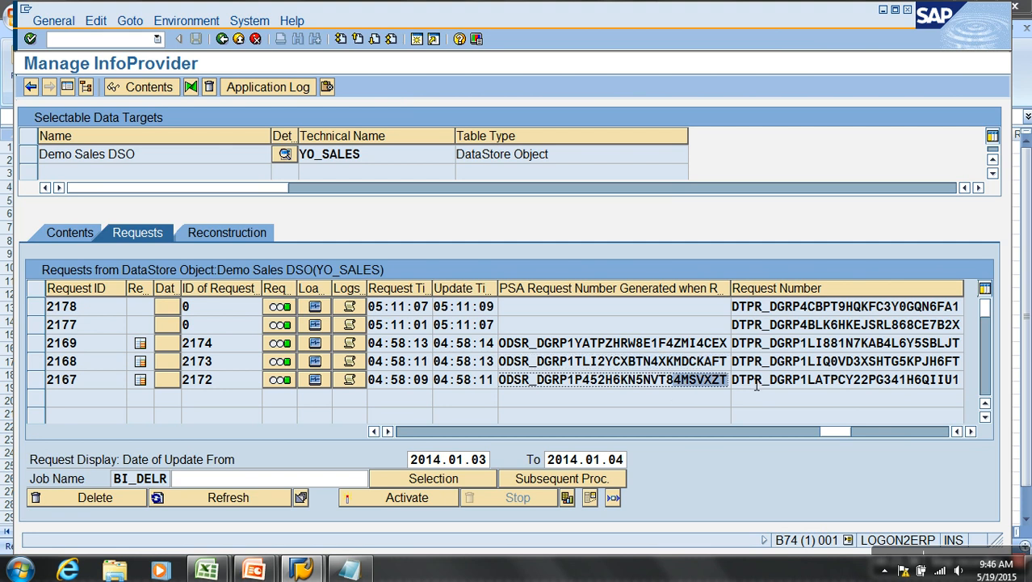
Step: Start the joint activation of requests 2177 and 2178 in Demo Sales DSO, leaving them condensed into one request
click(354, 498)
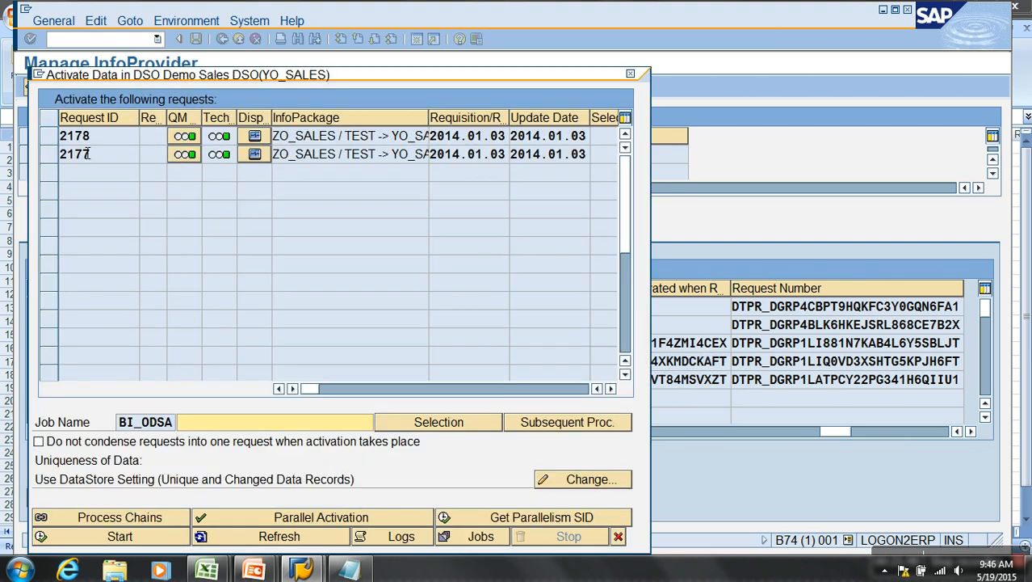
click(48, 155)
ctrl+click(50, 139)
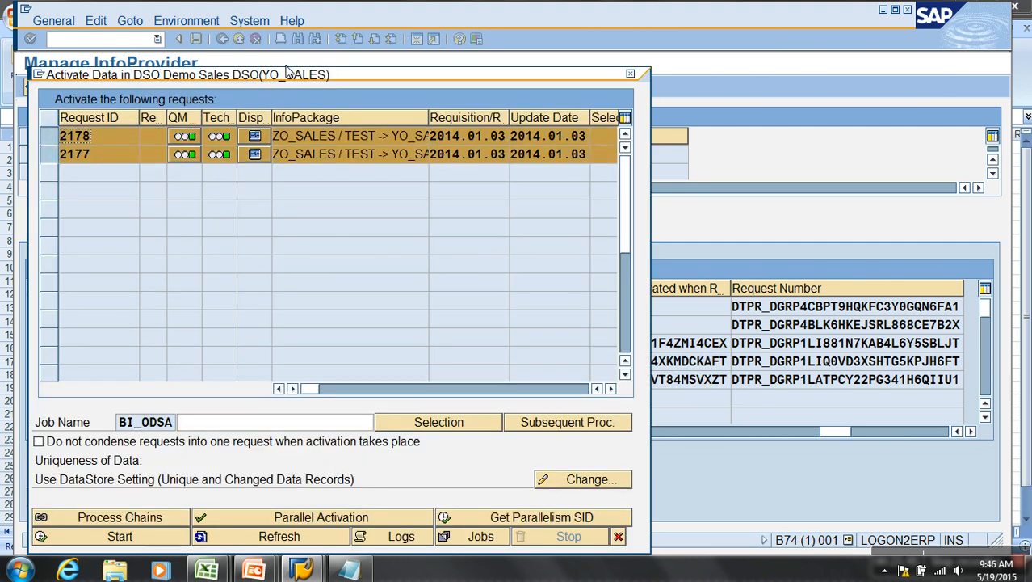
drag(293, 74, 414, 7)
click(286, 474)
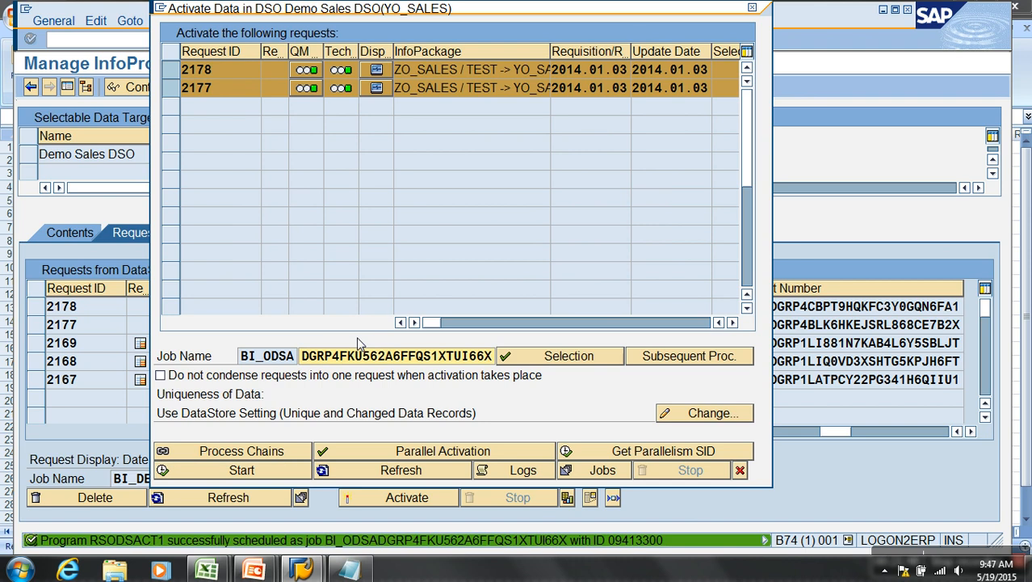
Step: Close the activation dialog and keep refreshing the request list of Demo Sales DSO until requests 2177 and 2178 finish activating
click(740, 471)
click(187, 501)
click(113, 509)
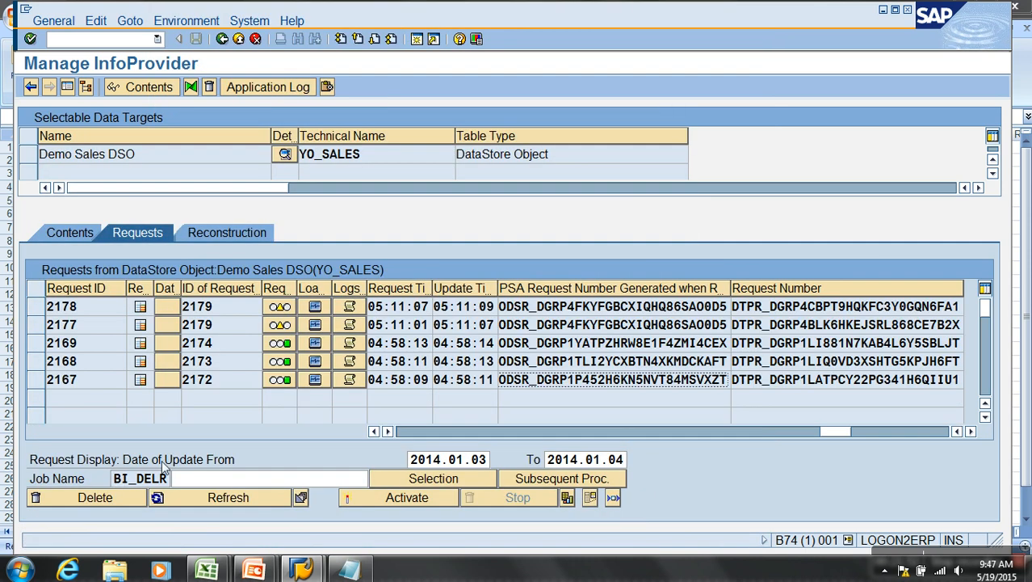
click(248, 499)
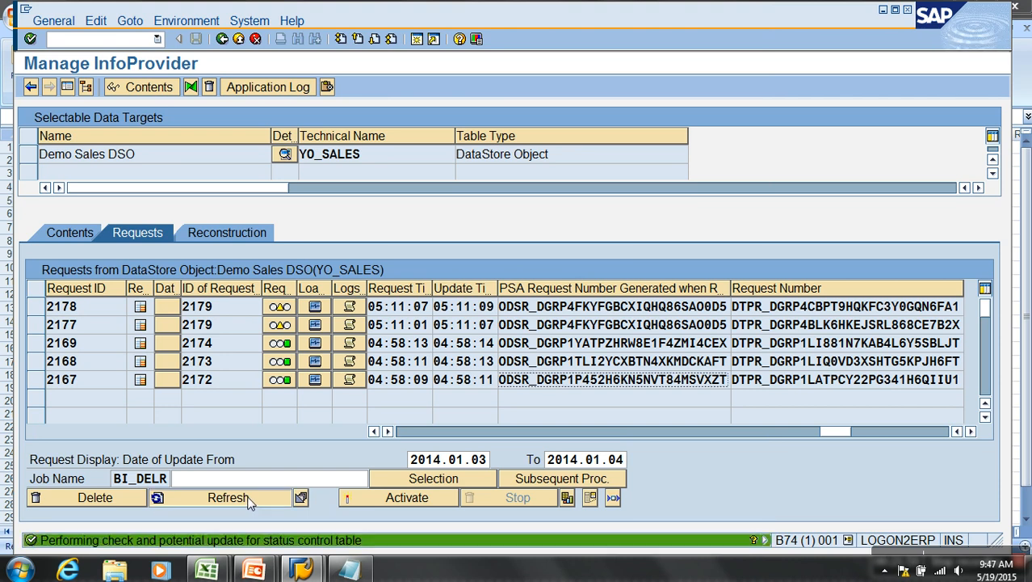
click(248, 498)
click(248, 498)
click(248, 498)
click(227, 501)
click(228, 498)
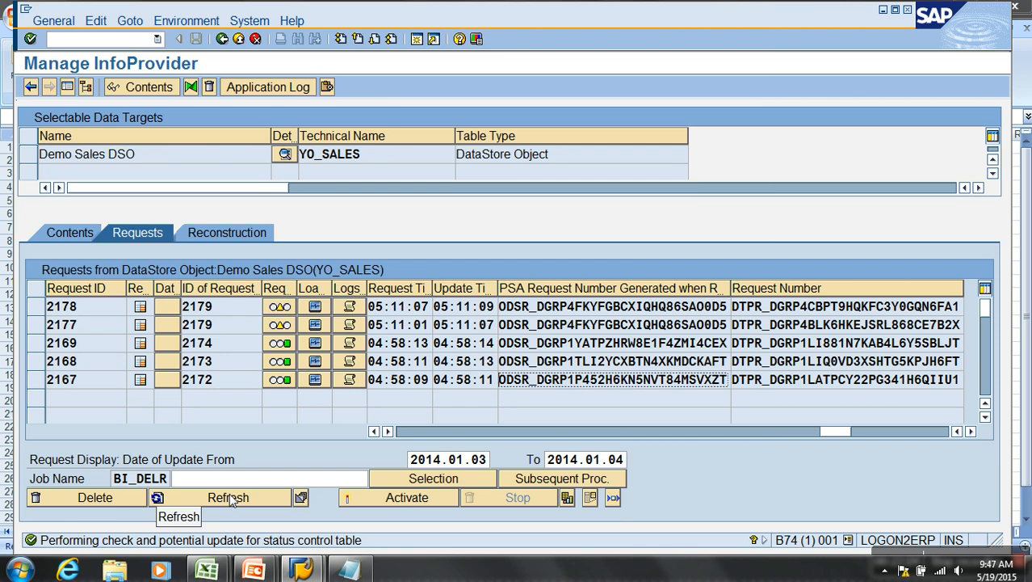
click(230, 499)
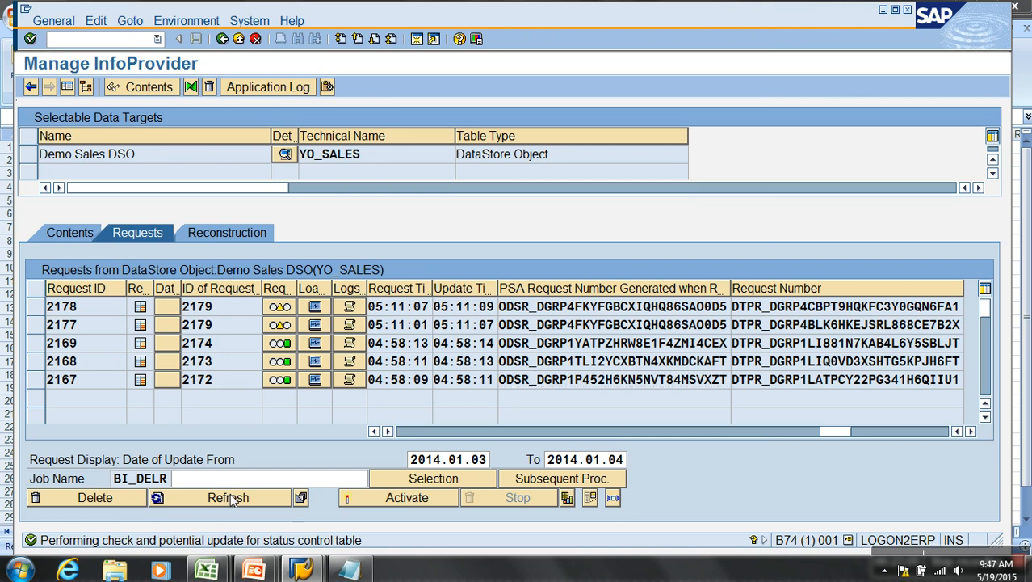
click(235, 496)
click(247, 496)
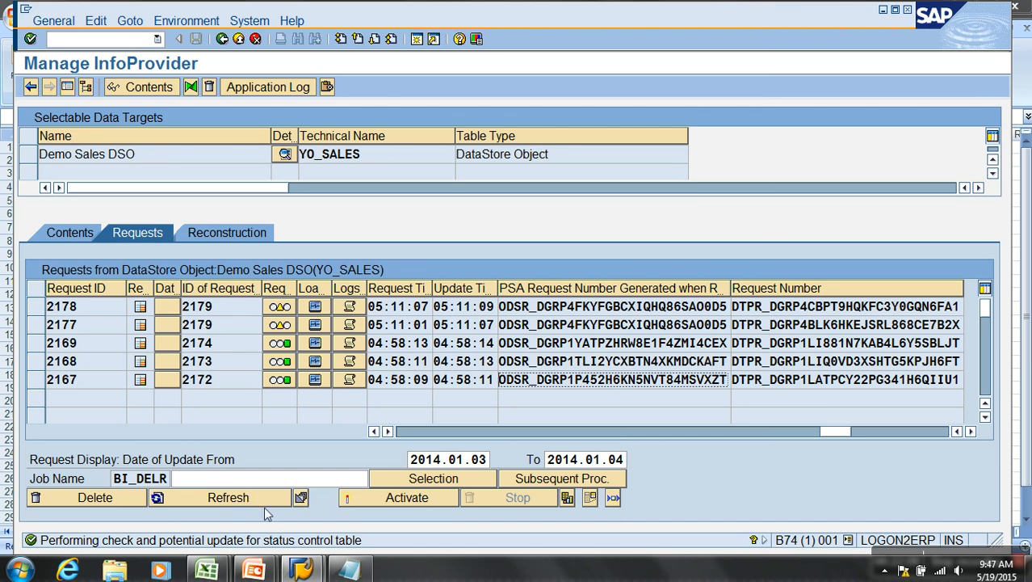
click(261, 498)
Step: Compare the PSA request numbers generated for the jointly activated requests 2178 and 2177
click(715, 307)
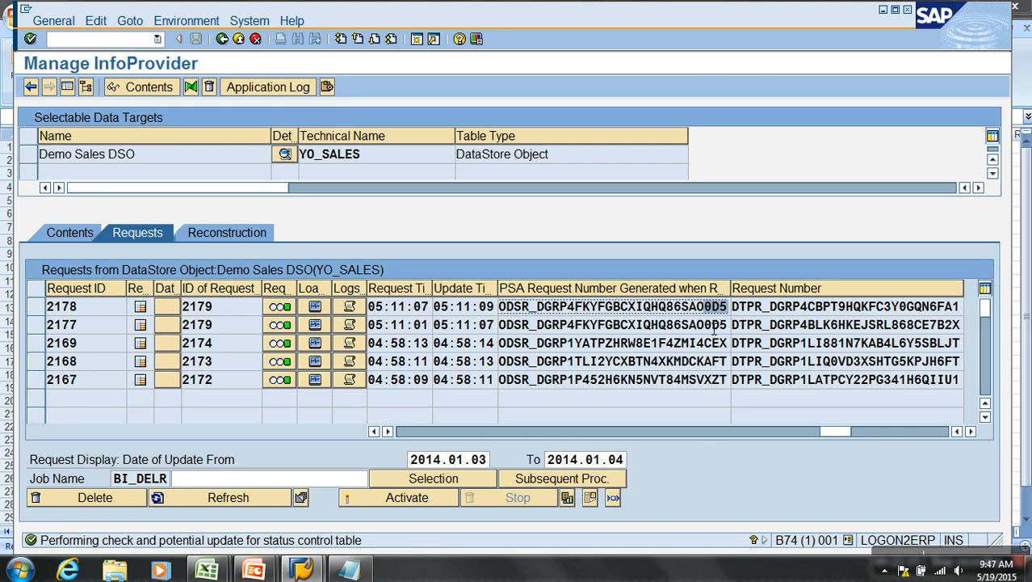
click(711, 325)
drag(723, 331, 725, 332)
click(568, 310)
click(573, 327)
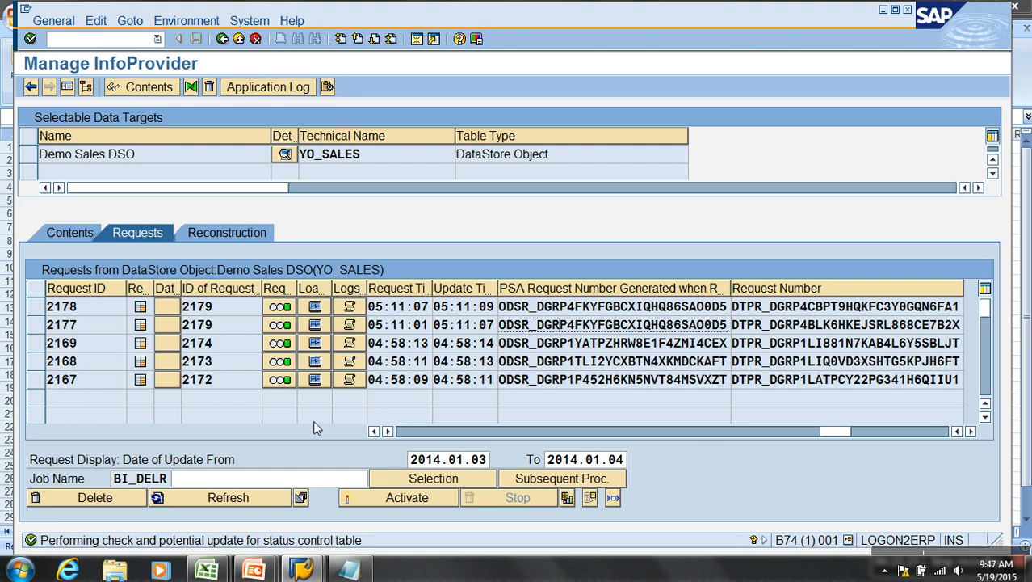
Step: Delete the jointly activated request 2178 from Demo Sales DSO, confirm the deletion and refresh the request list
click(41, 309)
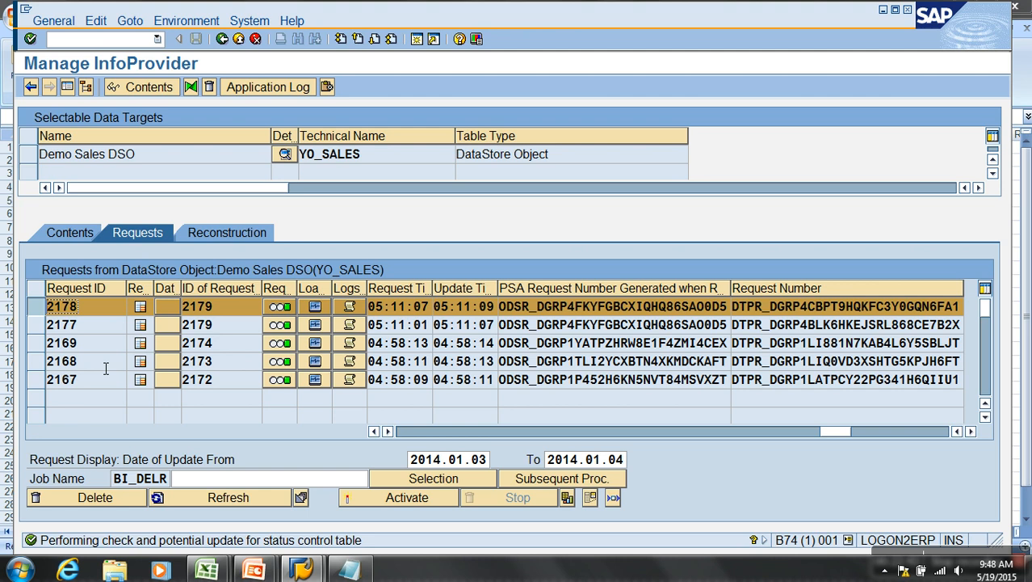
mouse_move(501, 307)
mouse_down()
mouse_move(749, 315)
mouse_move(499, 325)
mouse_up()
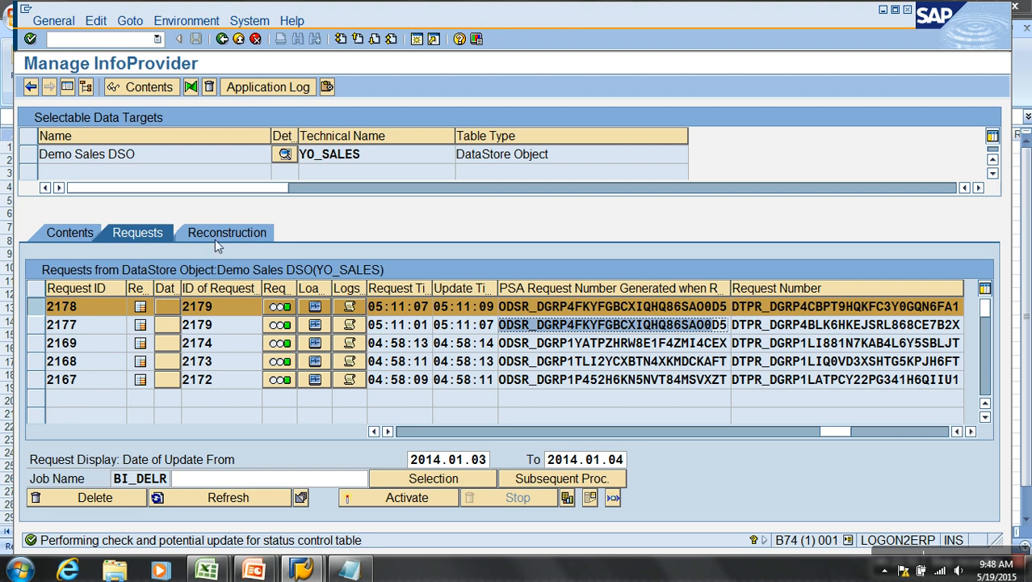
click(509, 309)
drag(509, 310, 770, 307)
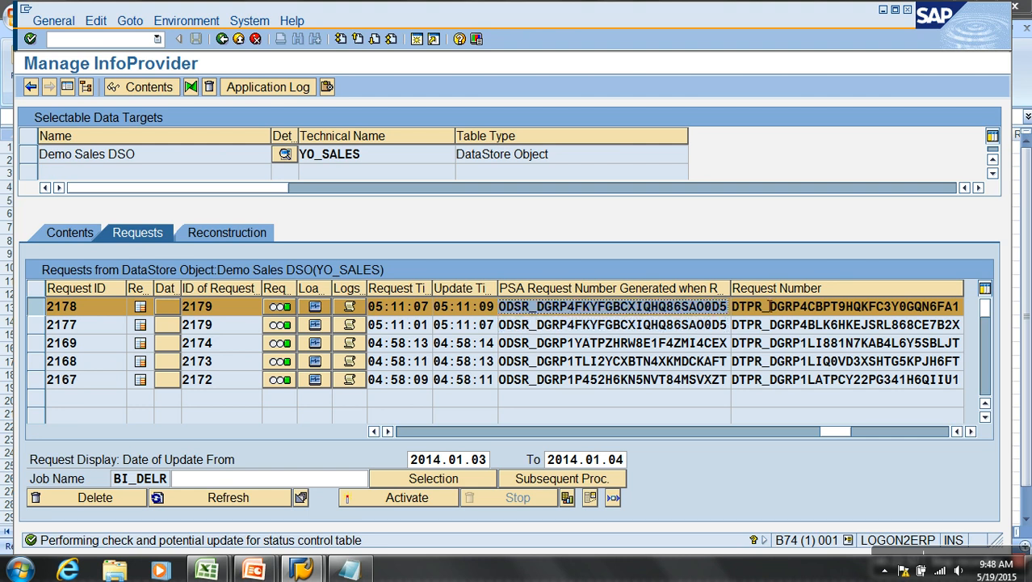
click(669, 324)
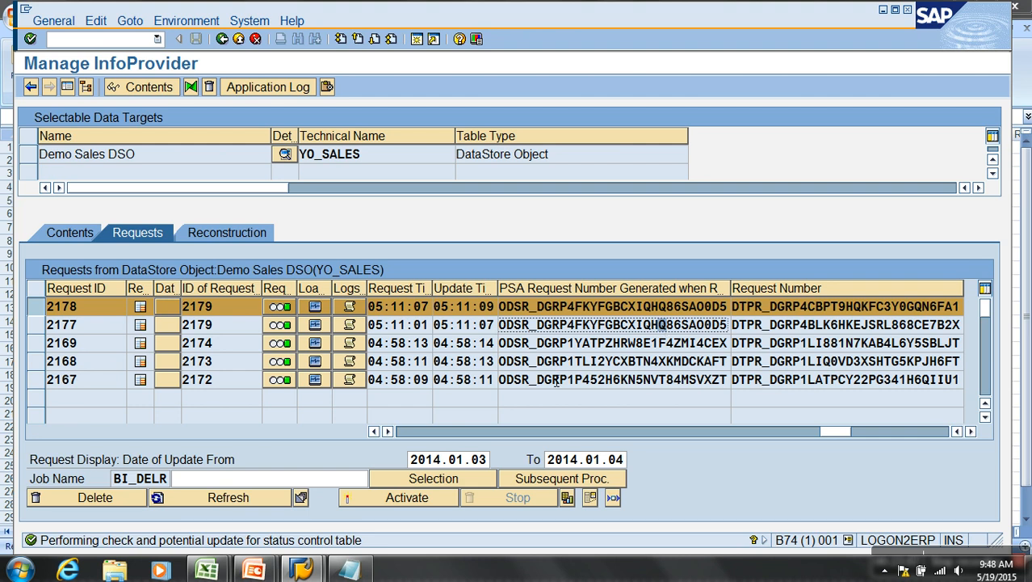
click(100, 500)
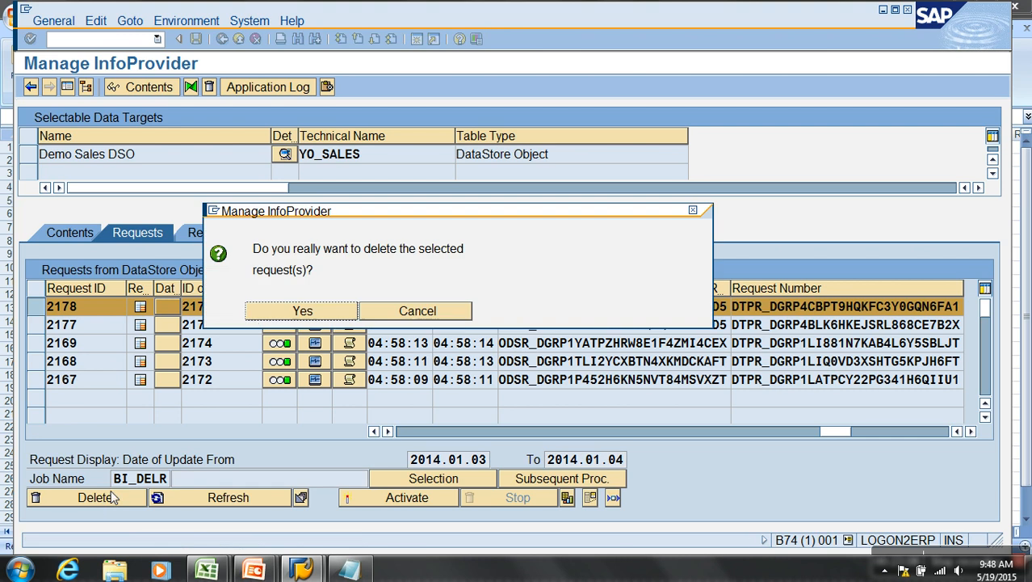
click(291, 311)
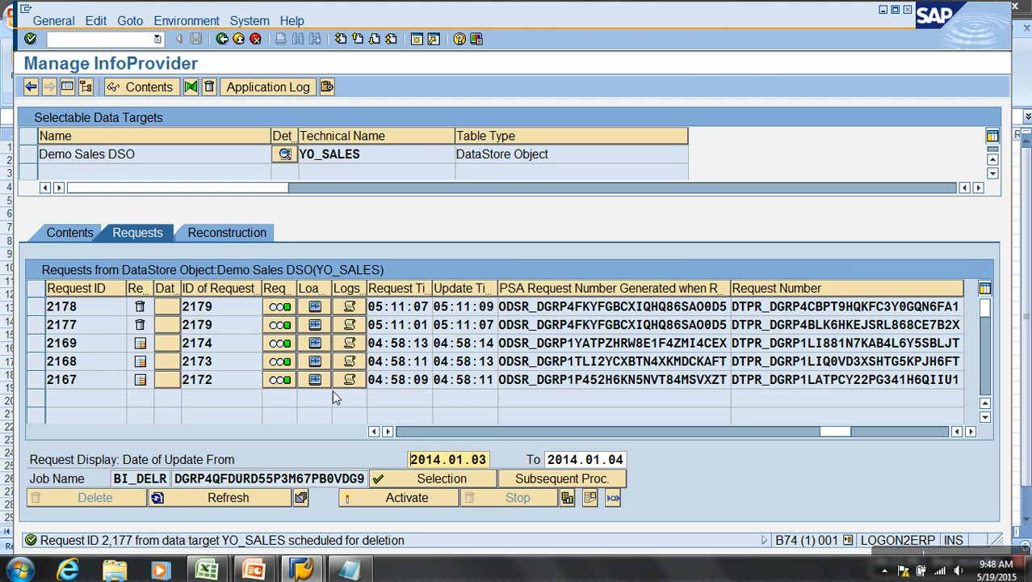
click(226, 498)
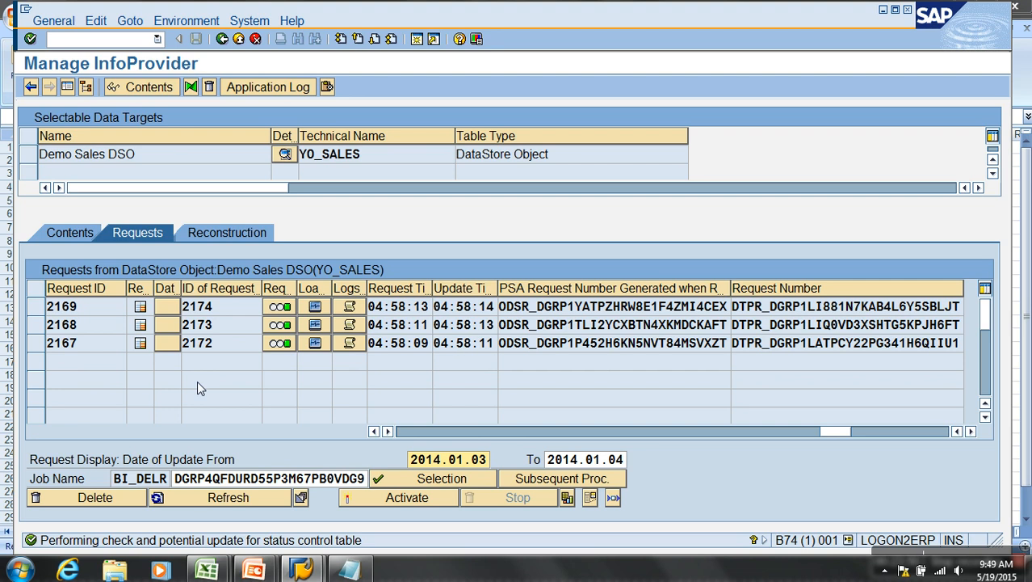
Step: Leave the DSO management and execute the data transfer process ZO_SALES / TEST -> YO_SALES twice, displaying the request monitor for request 2180
click(240, 40)
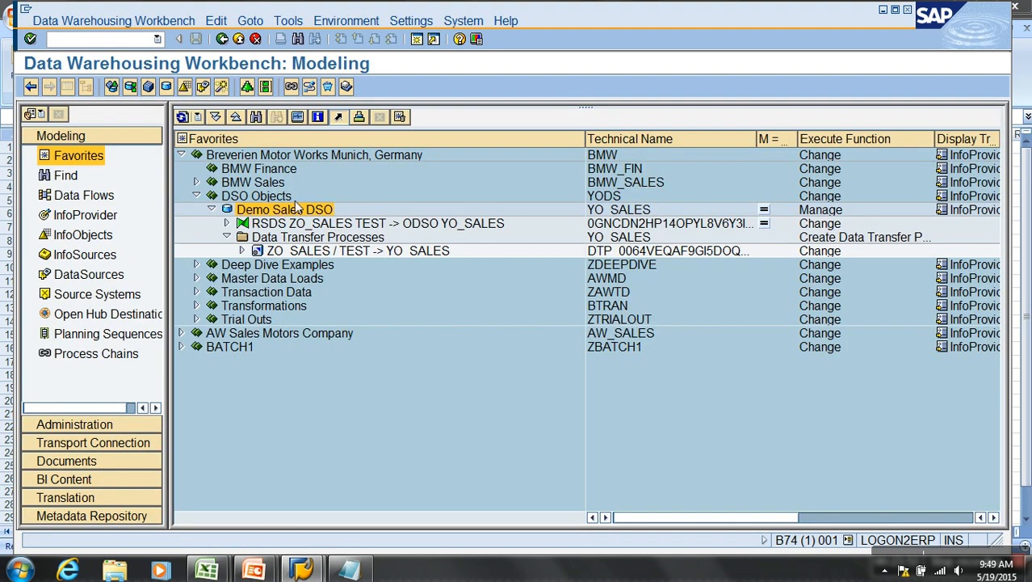
double_click(301, 250)
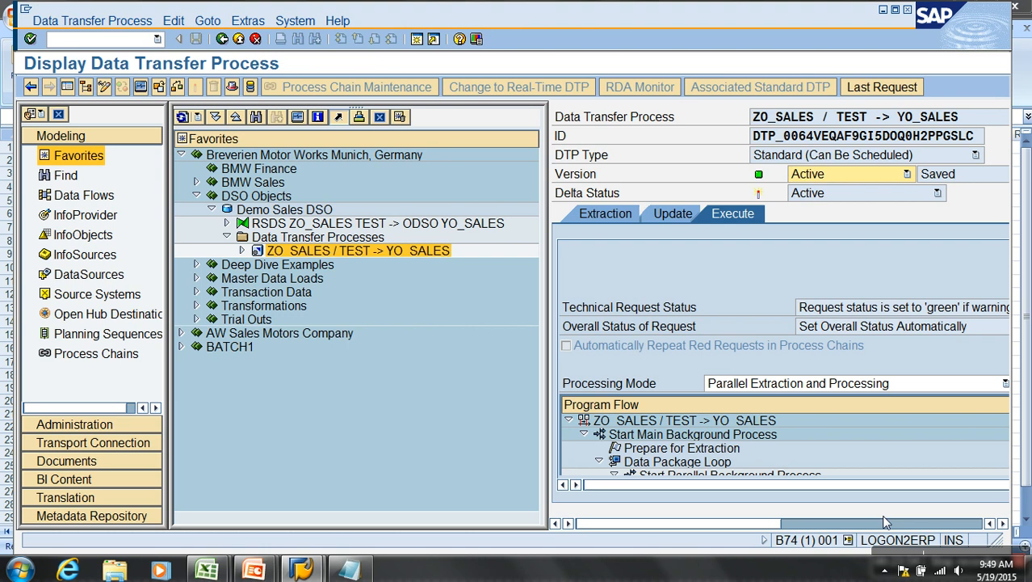
click(733, 214)
click(669, 381)
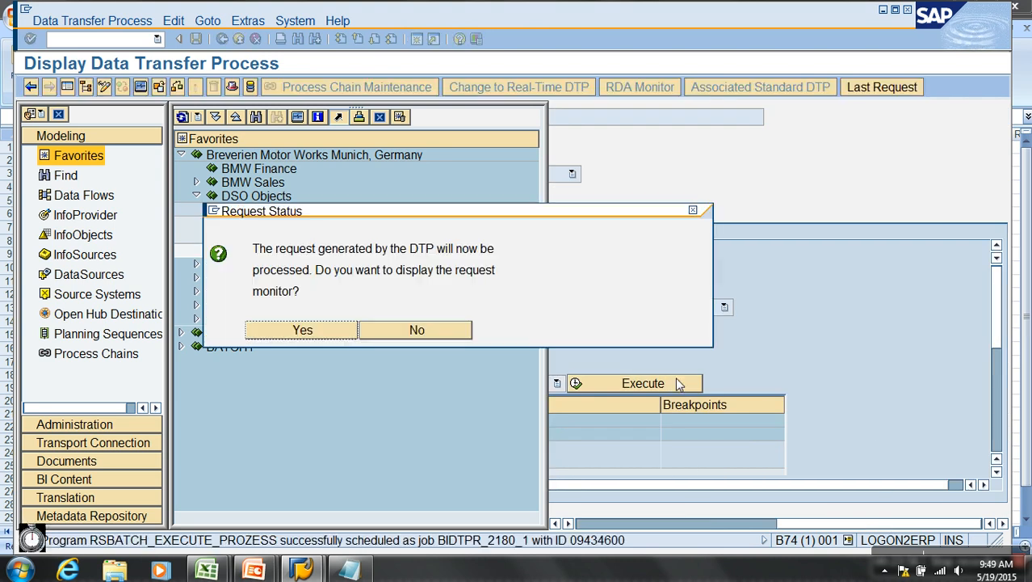
click(353, 331)
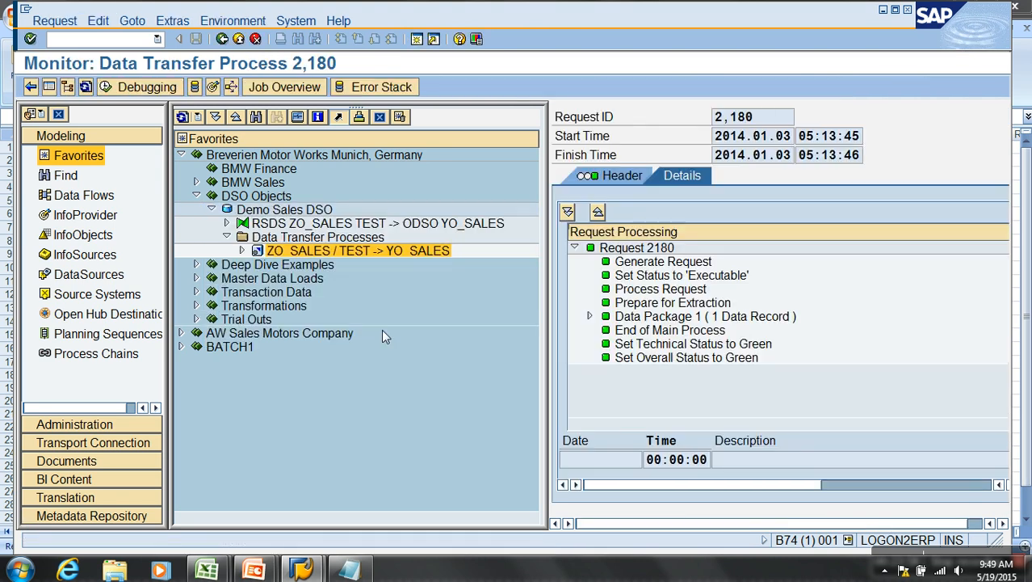
Step: Open Demo Sales DSO for management with the navigation trees hidden and refresh its request list
right_click(256, 210)
click(317, 387)
click(67, 86)
click(244, 497)
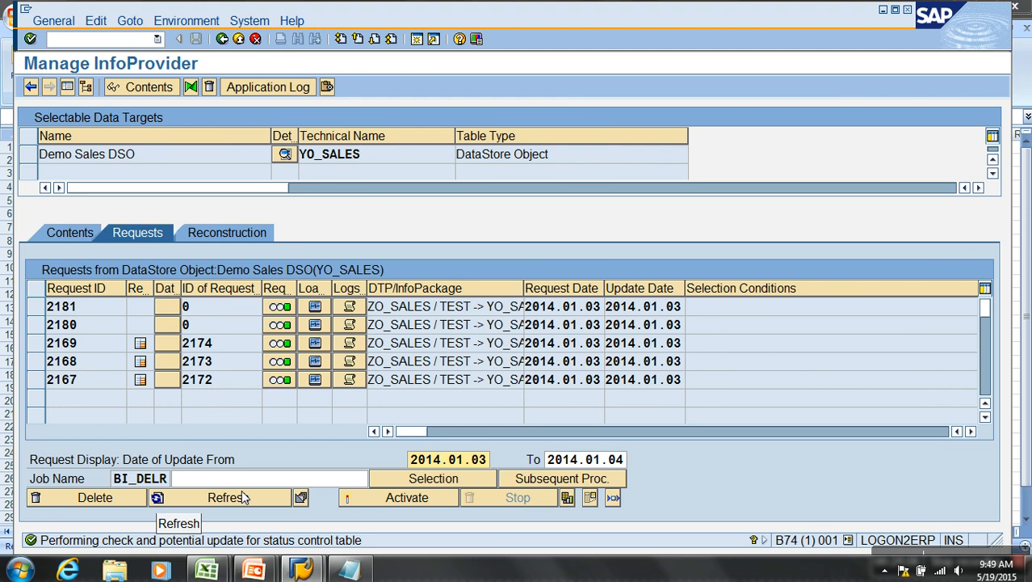
Step: Start the activation of requests 2180 and 2181 without condensing them into one request, and close the activation dialog
click(396, 497)
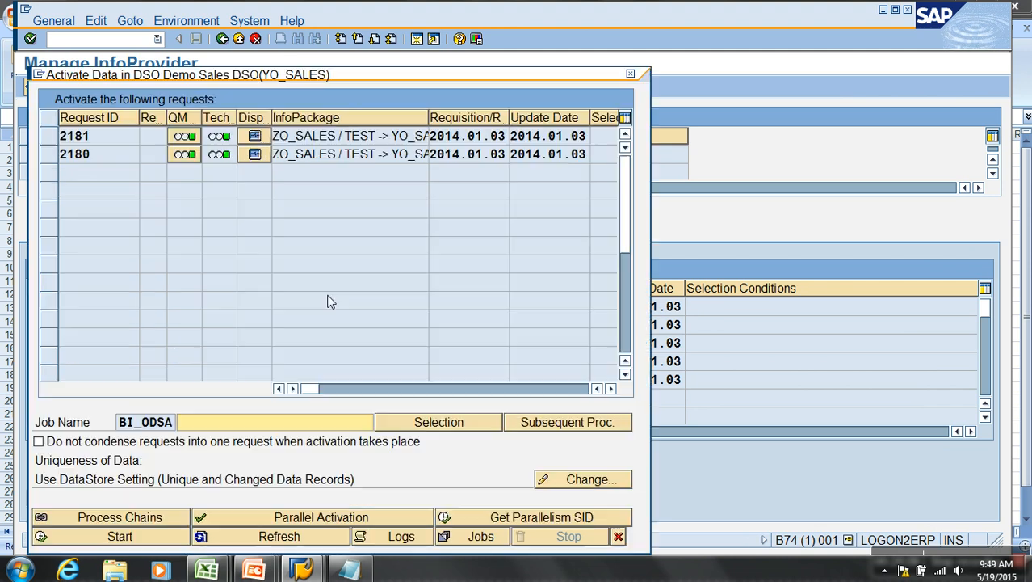
drag(313, 75, 431, 9)
drag(170, 91, 170, 81)
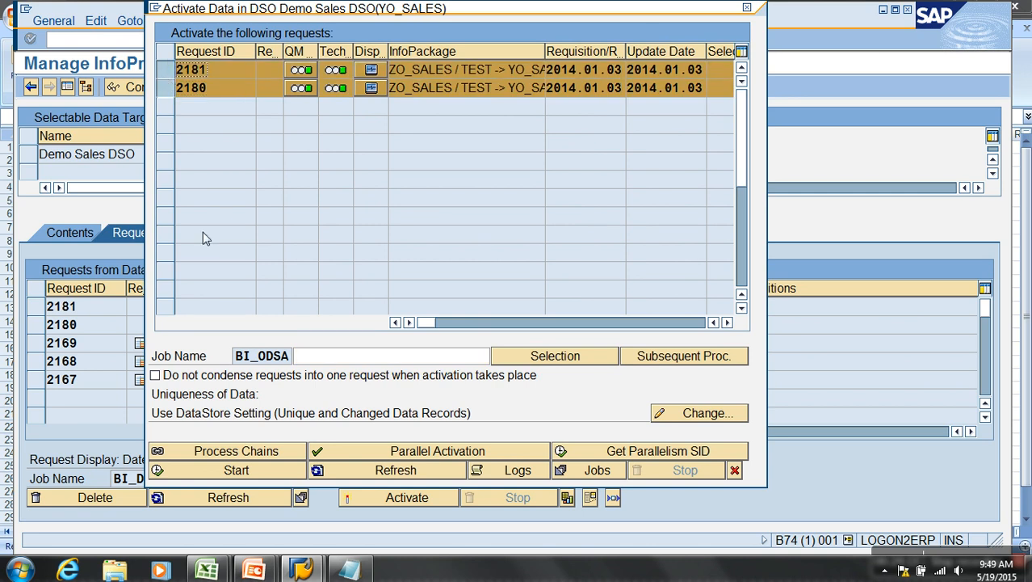
click(208, 380)
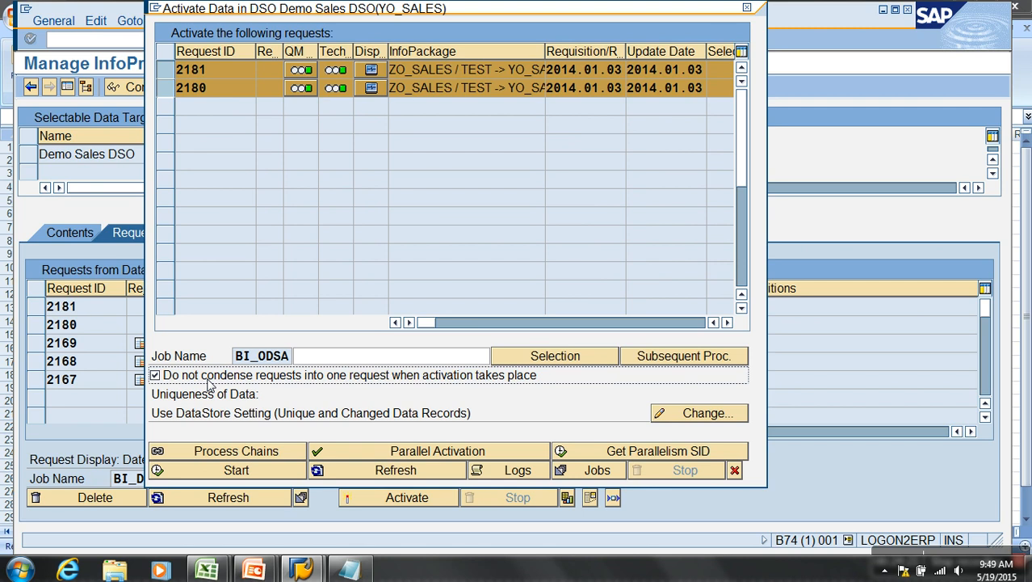
click(240, 471)
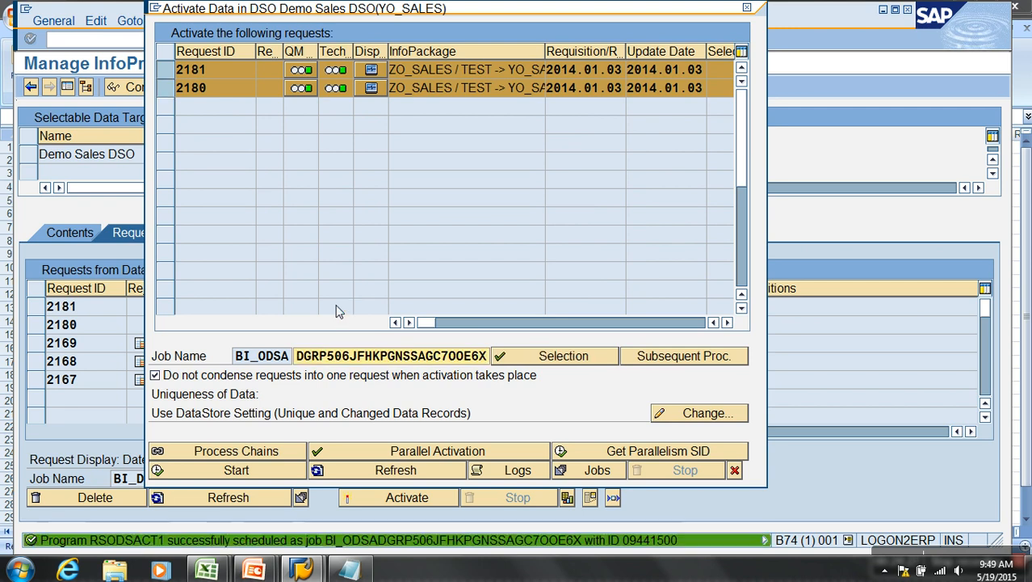
click(370, 472)
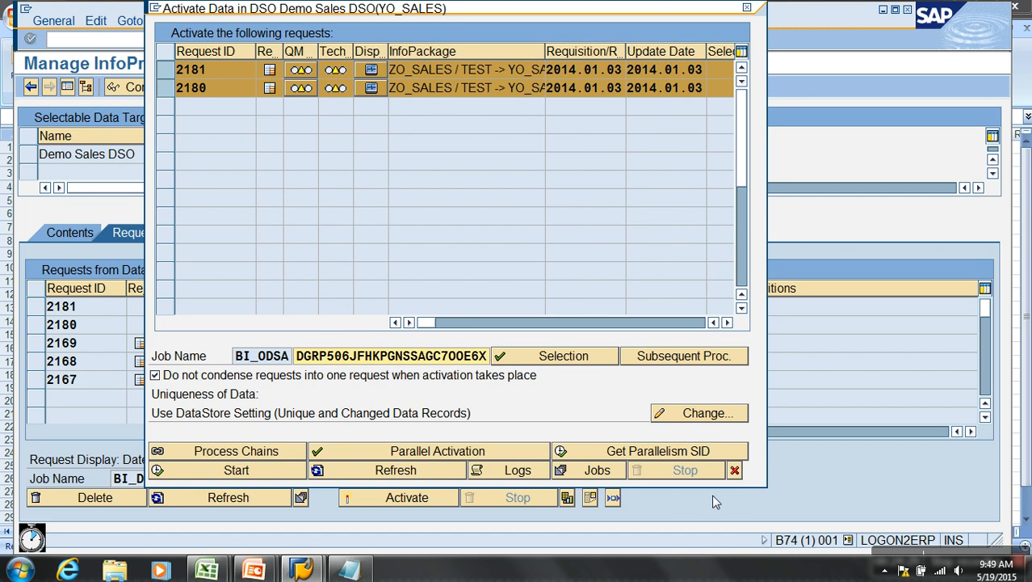
click(734, 471)
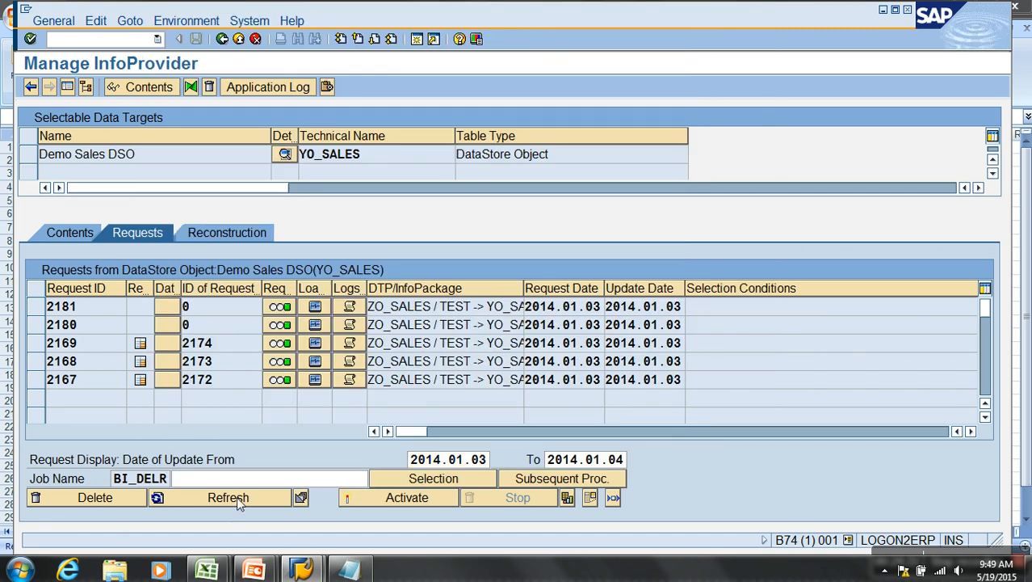
Step: Keep refreshing the request list of Demo Sales DSO until requests 2180 and 2181 finish activating
click(231, 497)
click(101, 510)
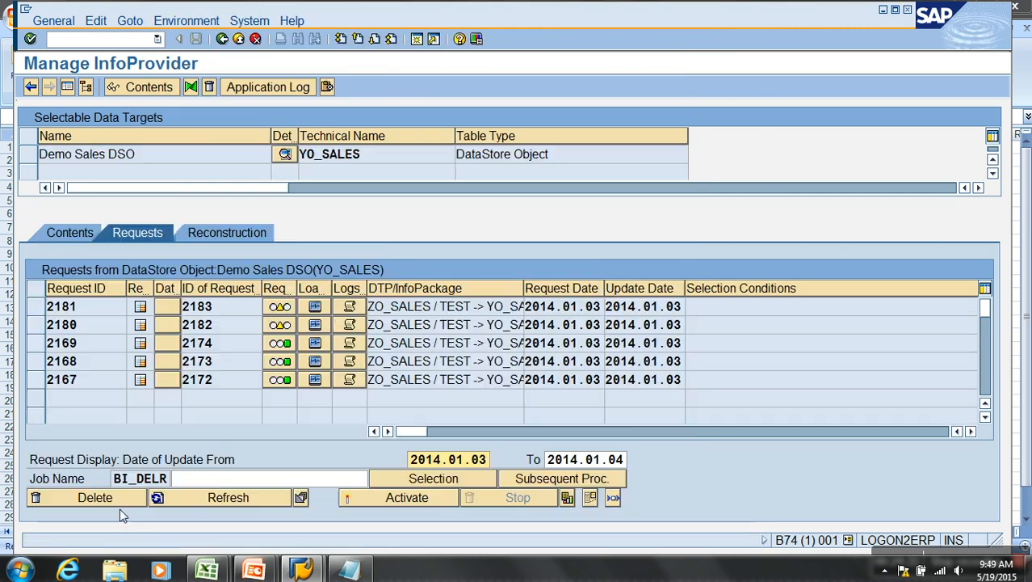
click(228, 498)
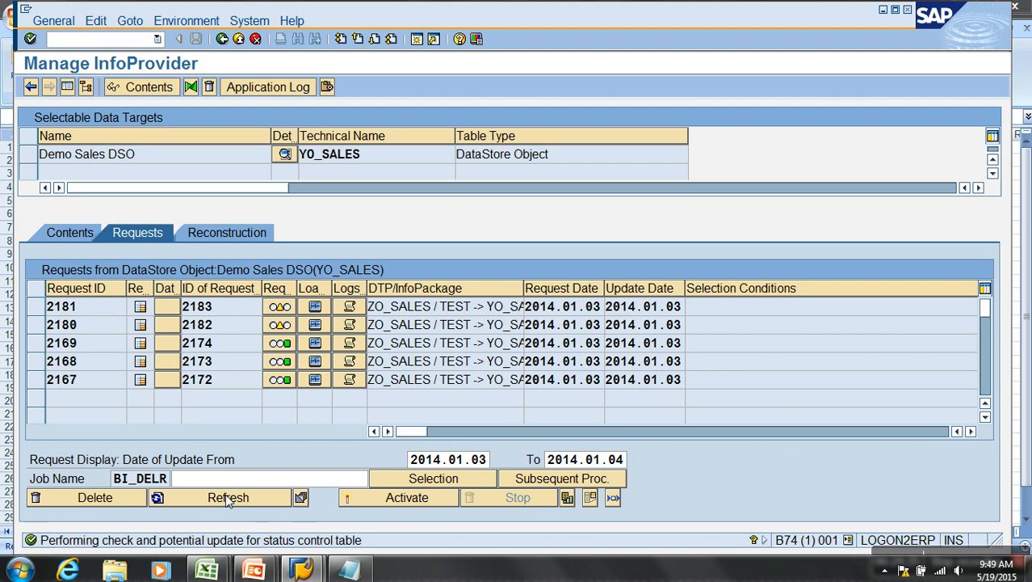
click(226, 494)
click(230, 496)
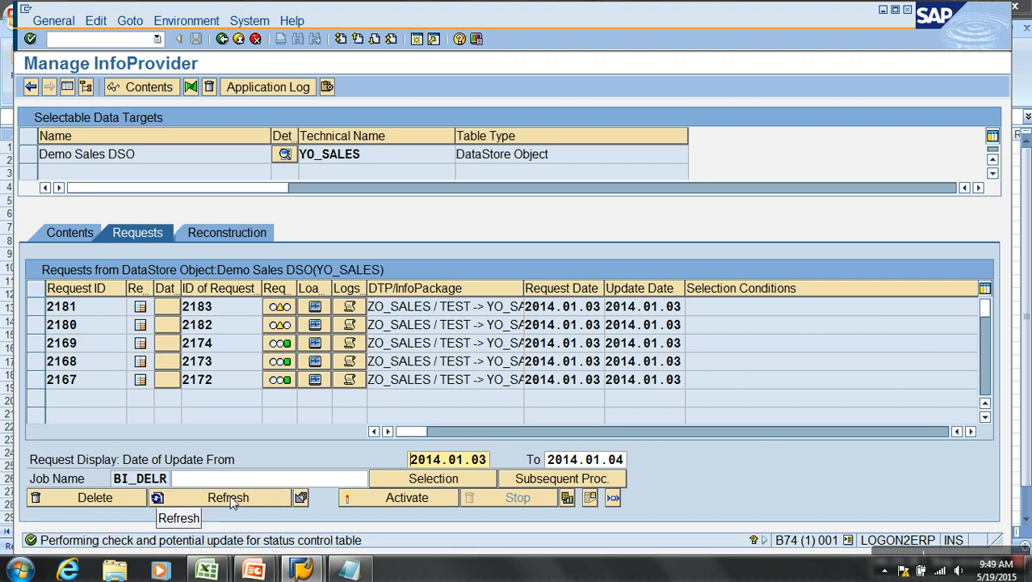
click(241, 497)
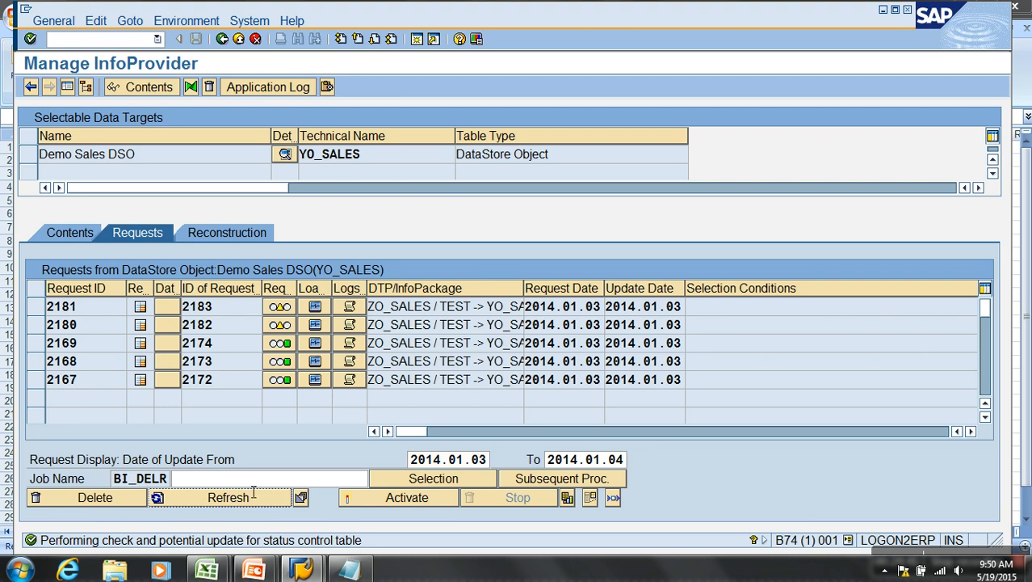
click(252, 496)
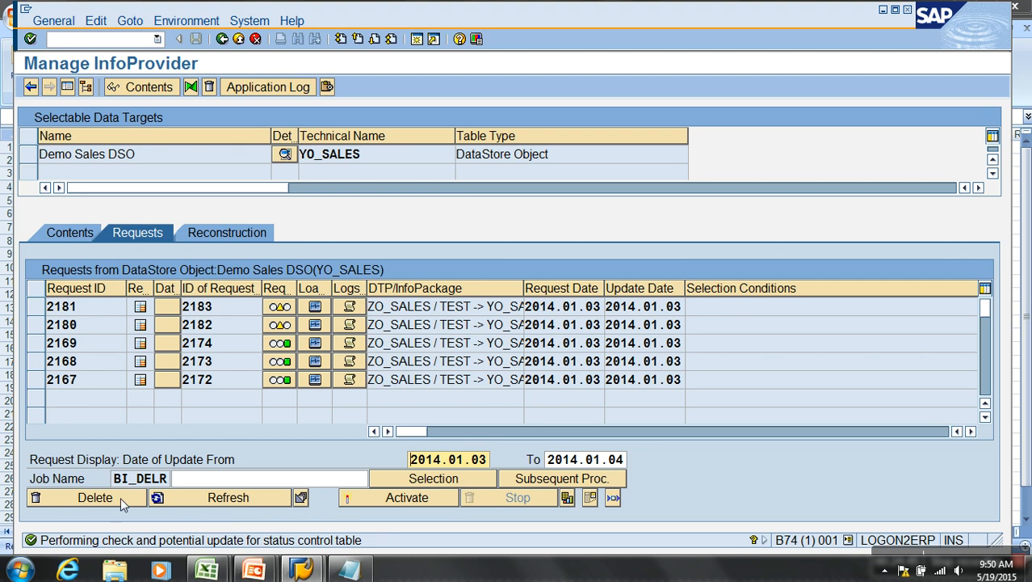
click(210, 501)
click(236, 501)
Step: Compare the PSA request numbers generated for the separately activated requests 2181 and 2180
click(970, 432)
click(970, 432)
click(970, 432)
click(970, 432)
click(970, 432)
click(970, 433)
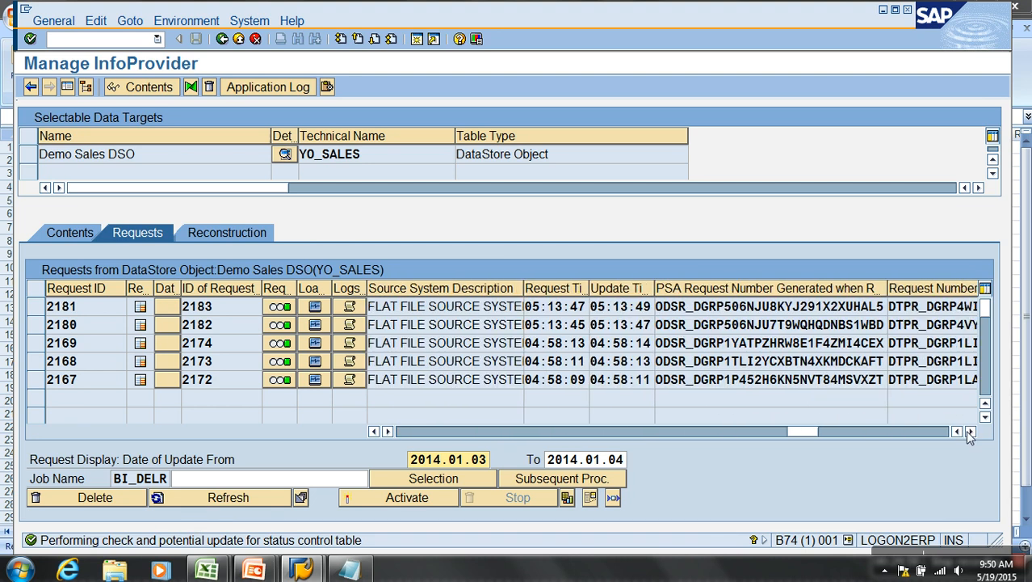
click(970, 432)
drag(710, 313, 741, 332)
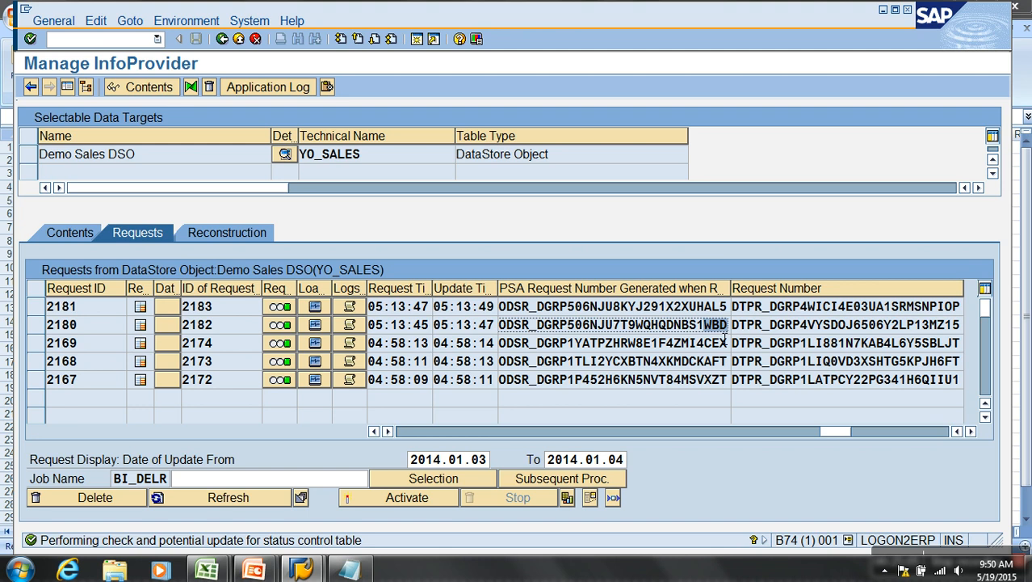
Step: Delete only request 2181 from Demo Sales DSO and refresh the request list
click(34, 308)
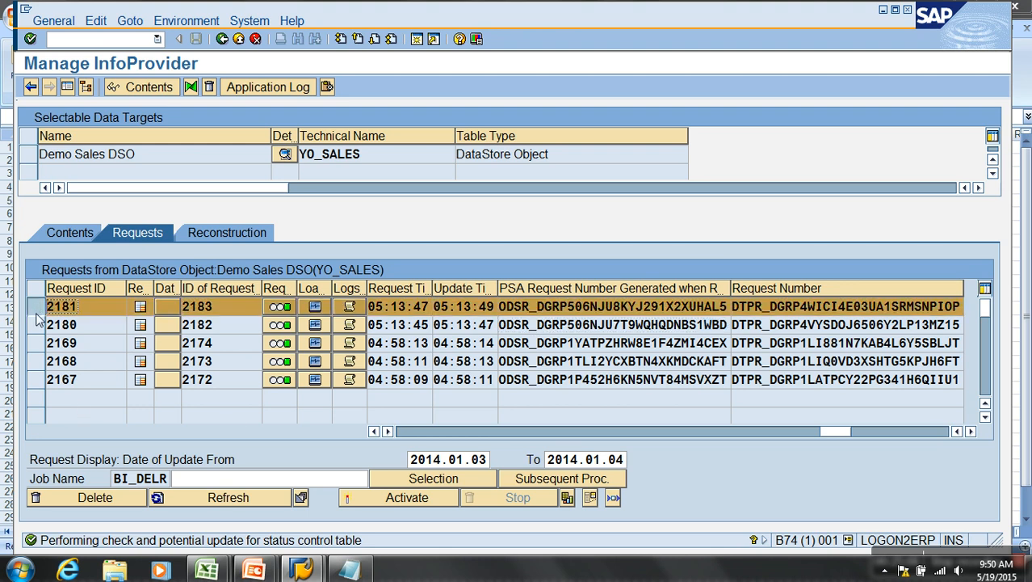
click(113, 496)
click(277, 313)
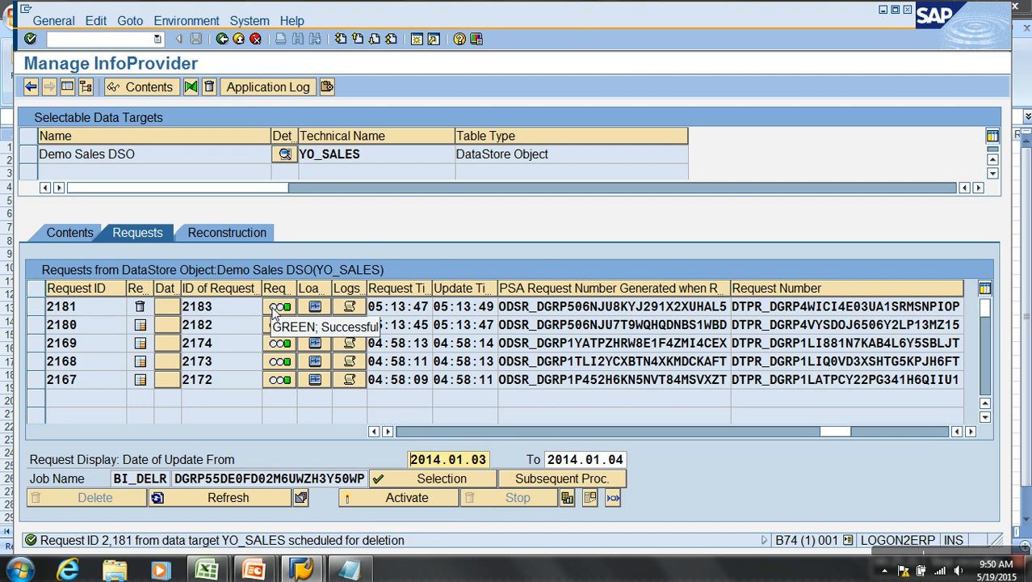
click(204, 497)
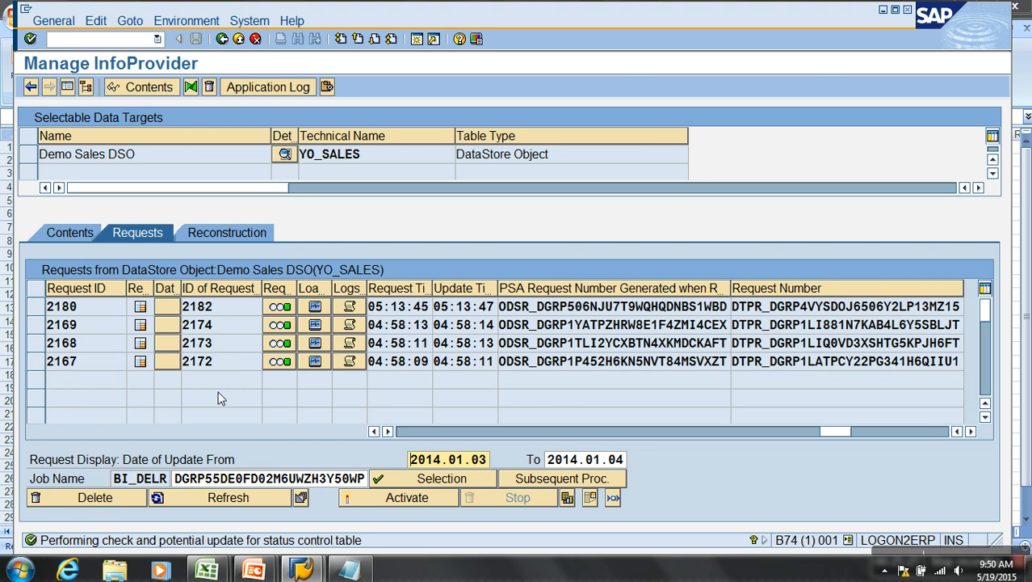
Step: Switch to the Notepad topic list and highlight the "Delete Change Log Data" line
click(71, 230)
click(133, 232)
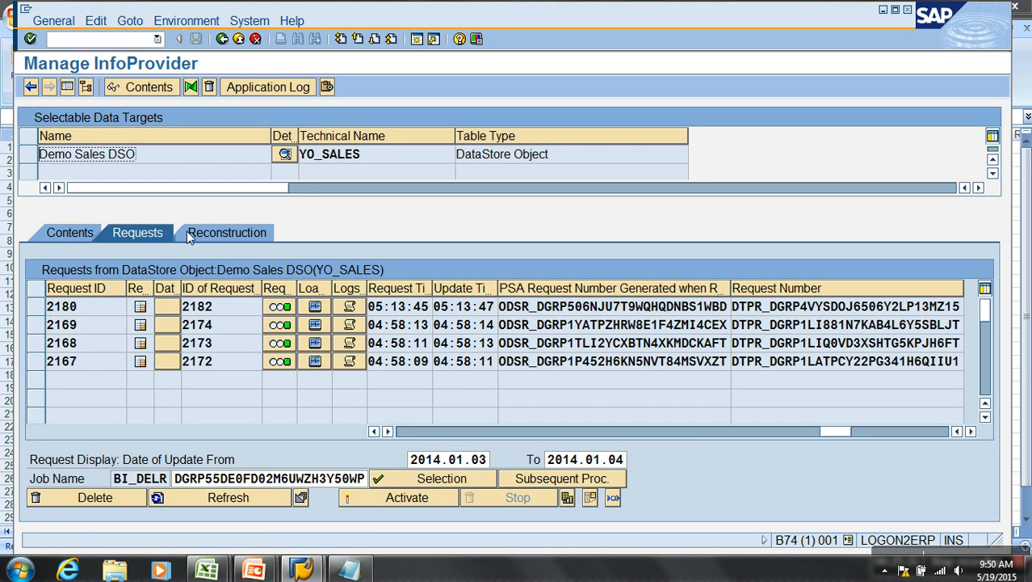
click(69, 232)
click(365, 574)
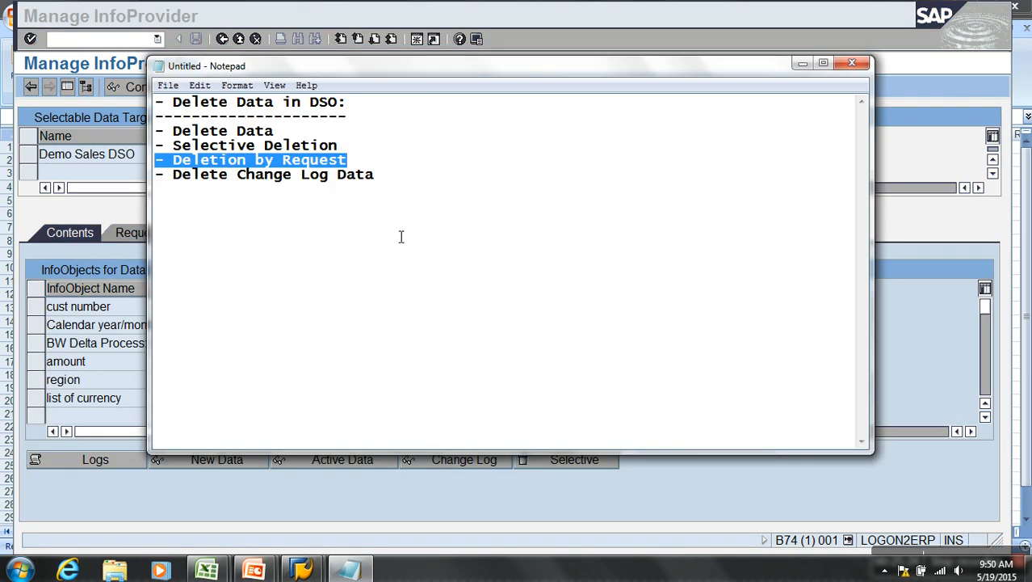
drag(389, 182, 133, 178)
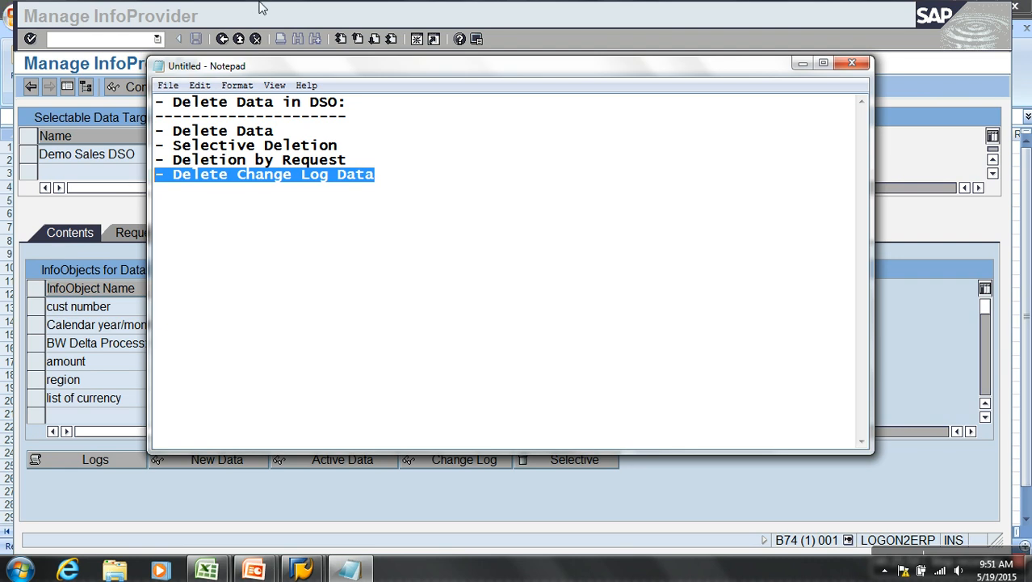
Step: Return to the SAP modeling workbench and execute the data transfer process ZO_SALES / TEST -> YO_SALES, declining the request monitor
key(alt+Tab)
mouse_move(302, 570)
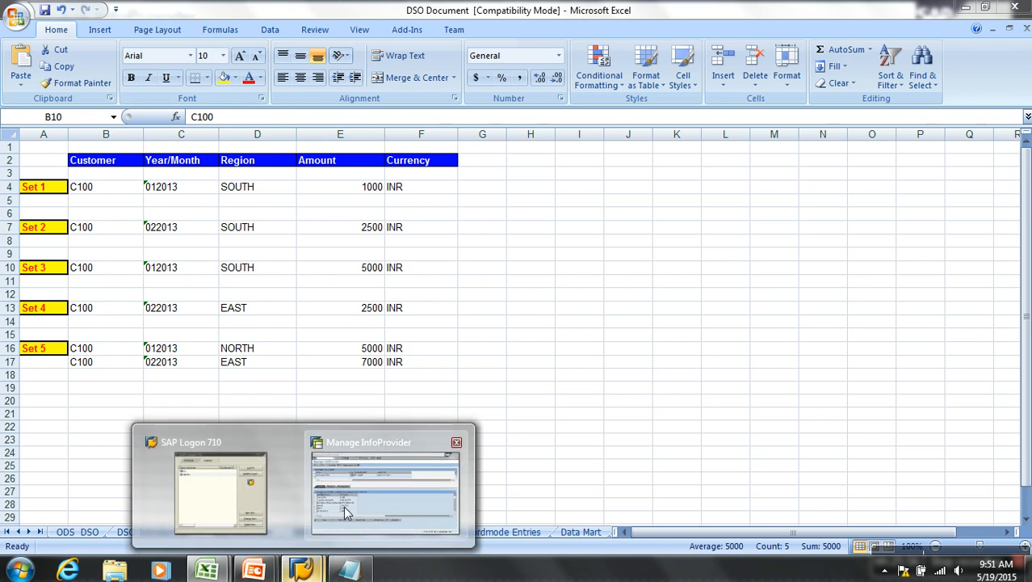
click(380, 476)
click(237, 39)
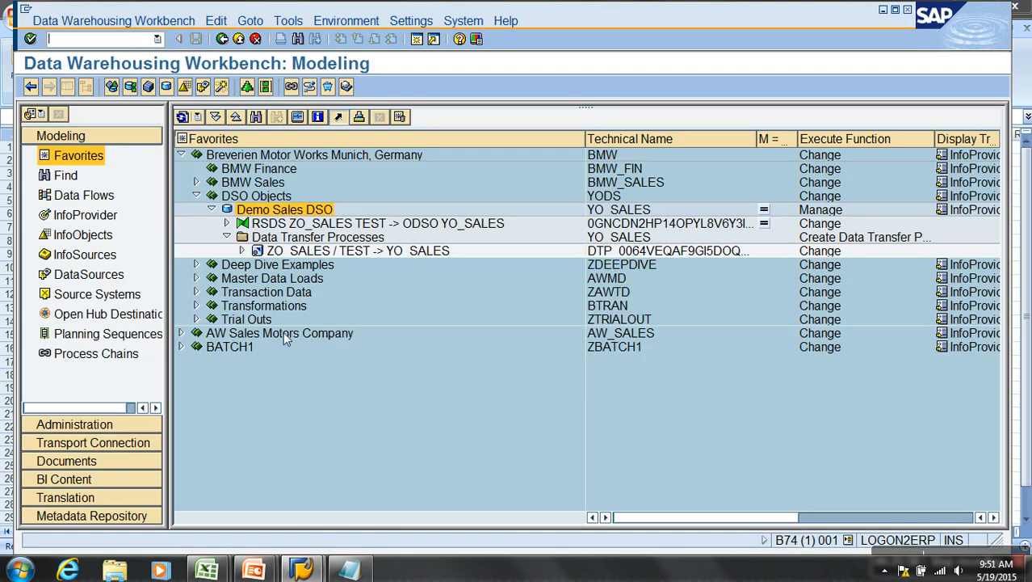
click(310, 252)
double_click(309, 251)
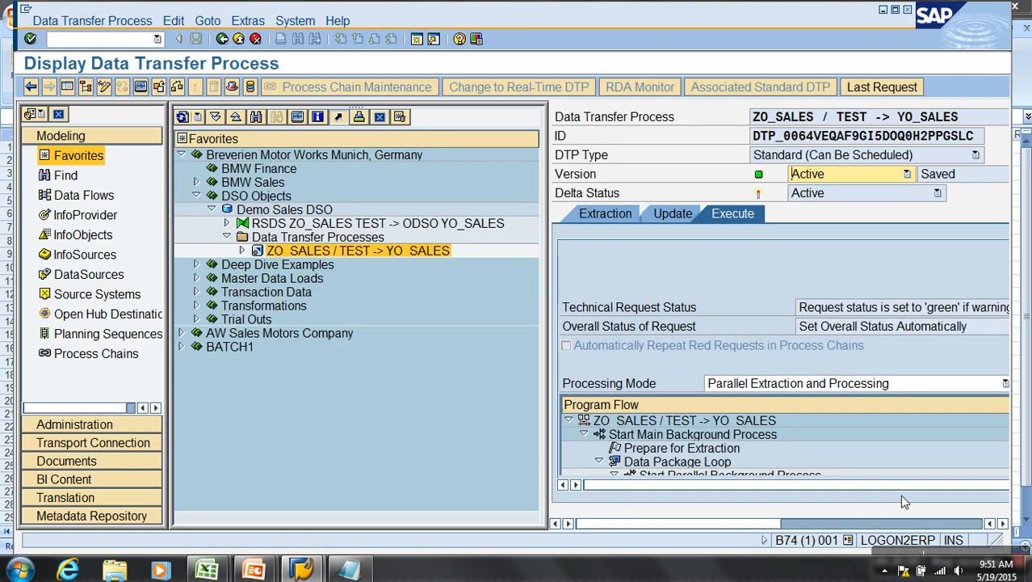
click(646, 383)
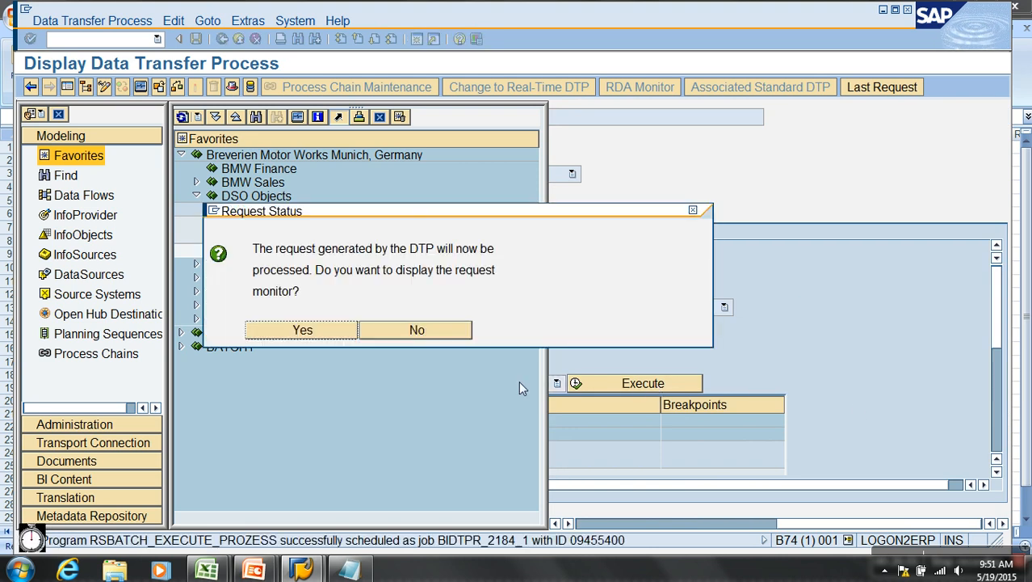
click(414, 327)
Step: Open the management screen of Demo Sales DSO and hide the navigation area
right_click(283, 211)
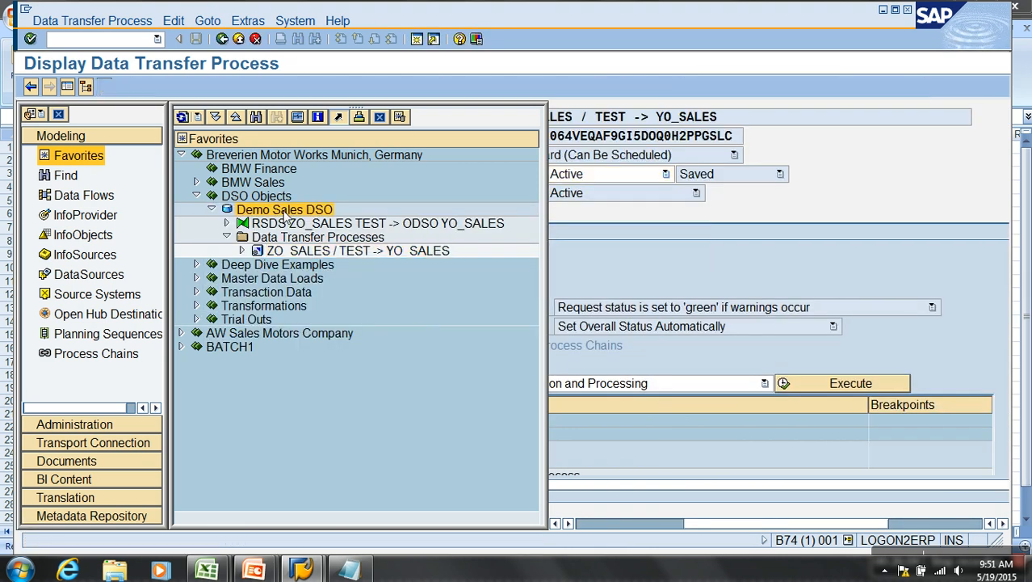
click(318, 391)
click(67, 87)
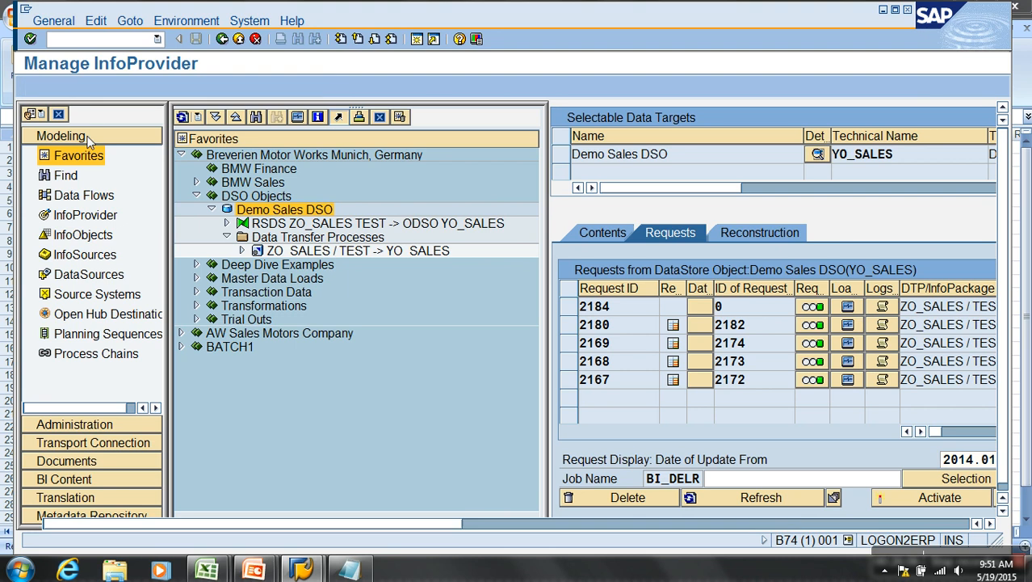
Step: Start the activation of request 2184 without condensing requests, and close the activation dialog
click(36, 306)
click(400, 497)
click(50, 136)
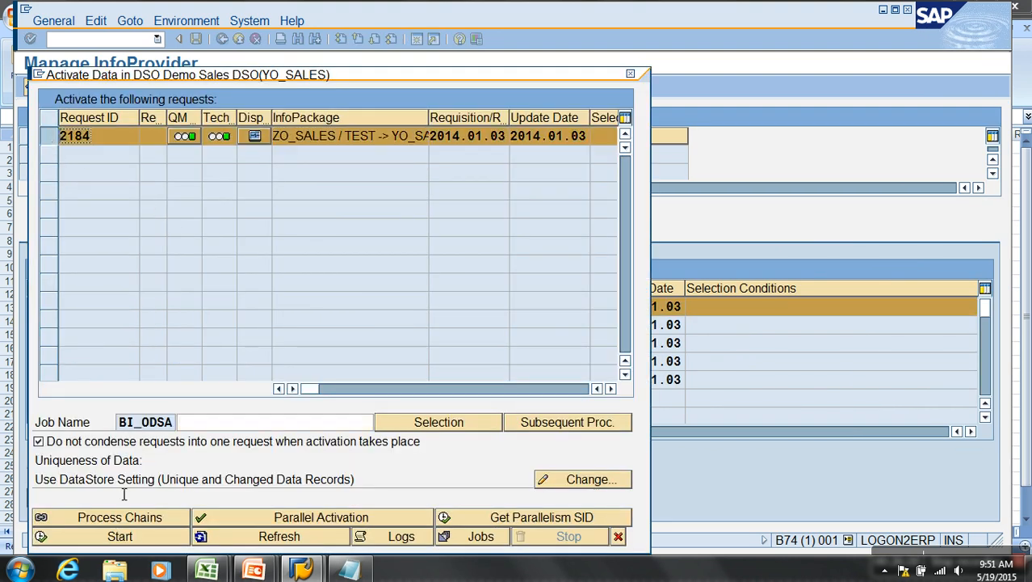
drag(360, 78, 415, 23)
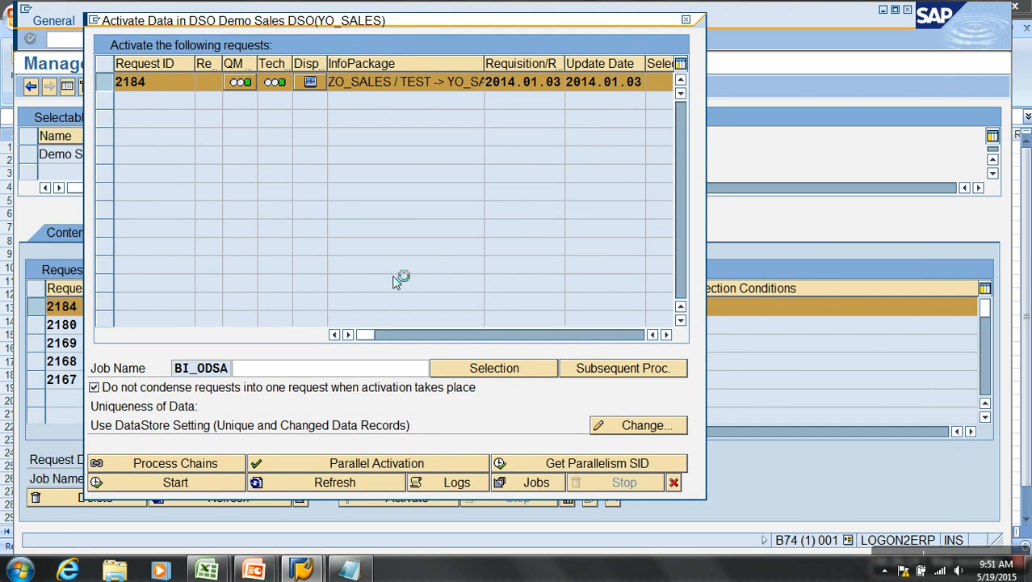
click(380, 482)
click(674, 483)
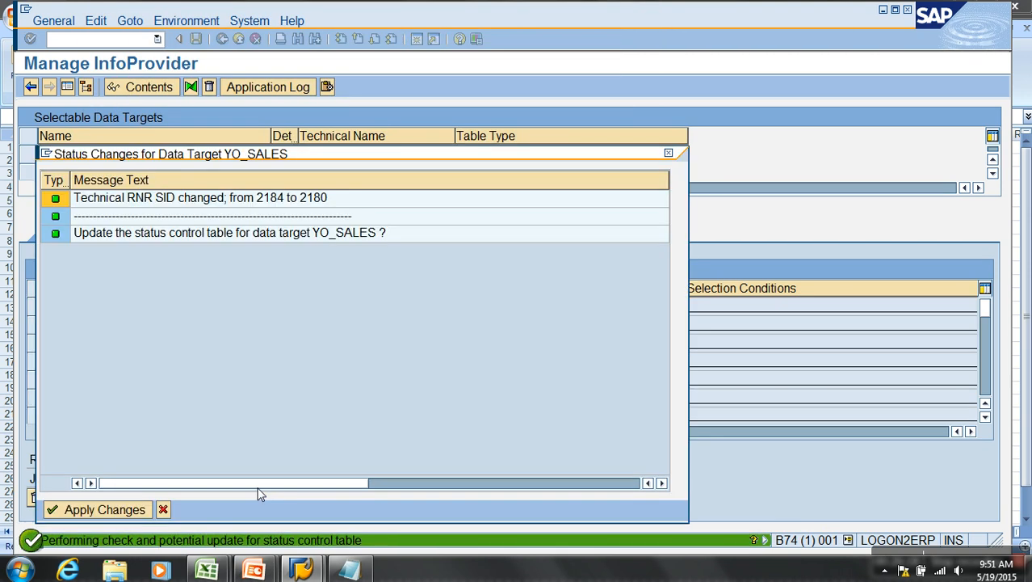
Step: Apply the status changes for YO_SALES and keep refreshing the request list until request 2184 finishes activating
click(121, 511)
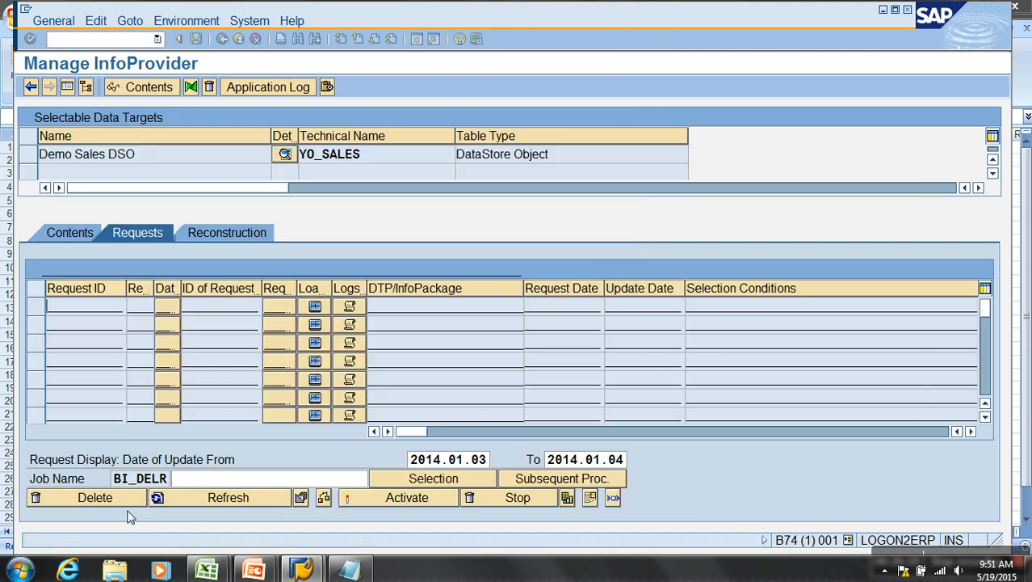
click(235, 499)
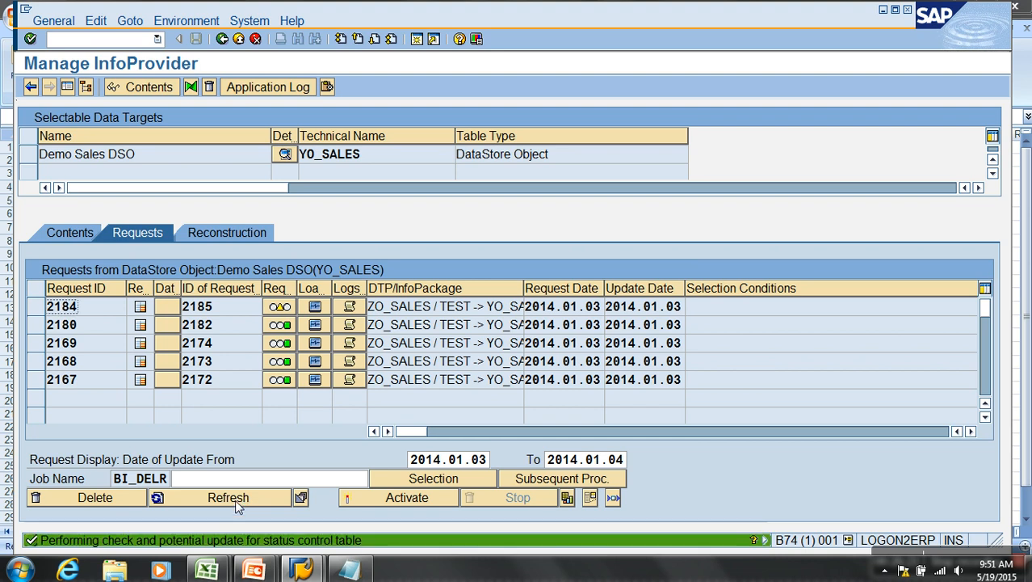
click(235, 499)
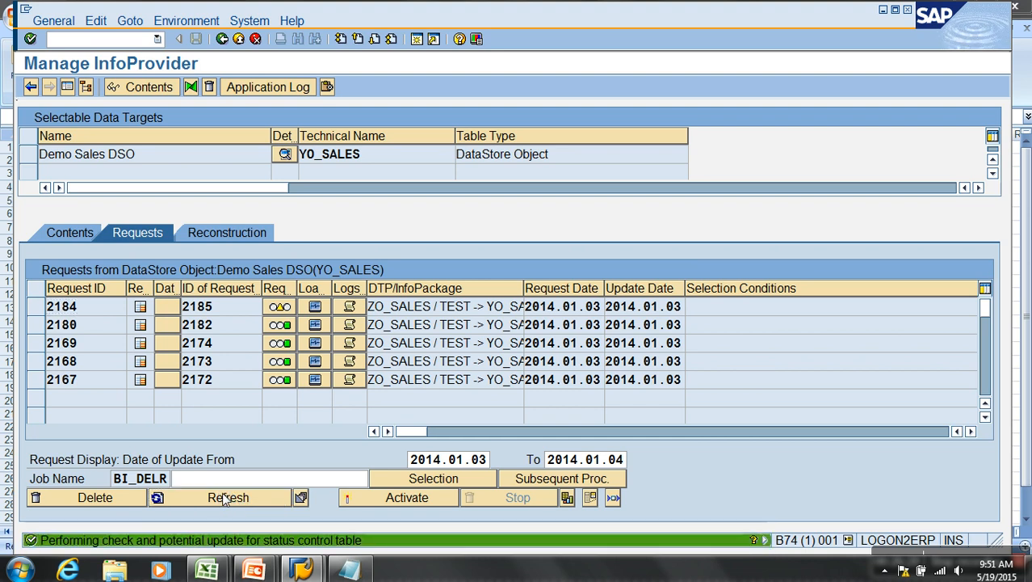
click(232, 501)
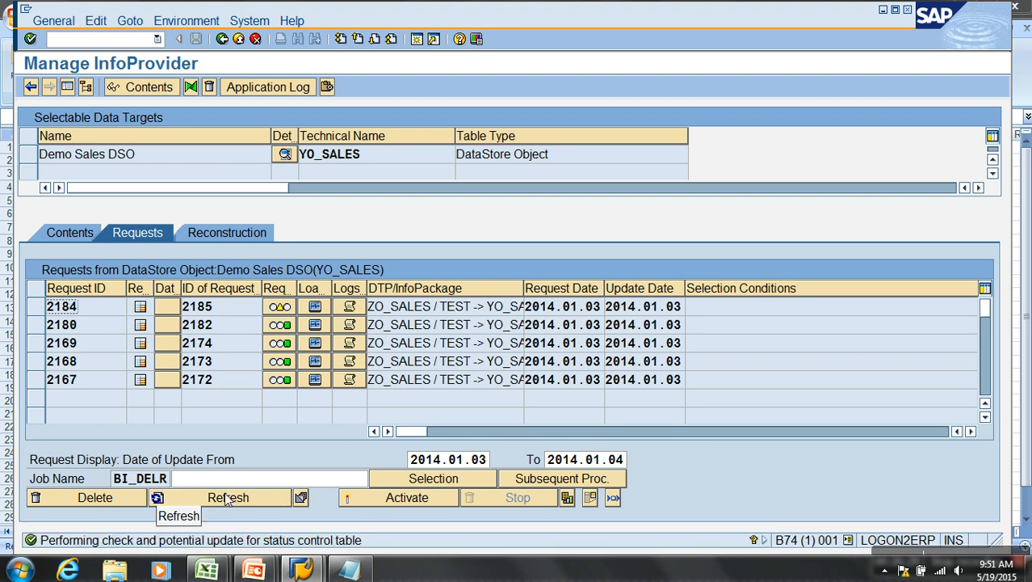
click(236, 498)
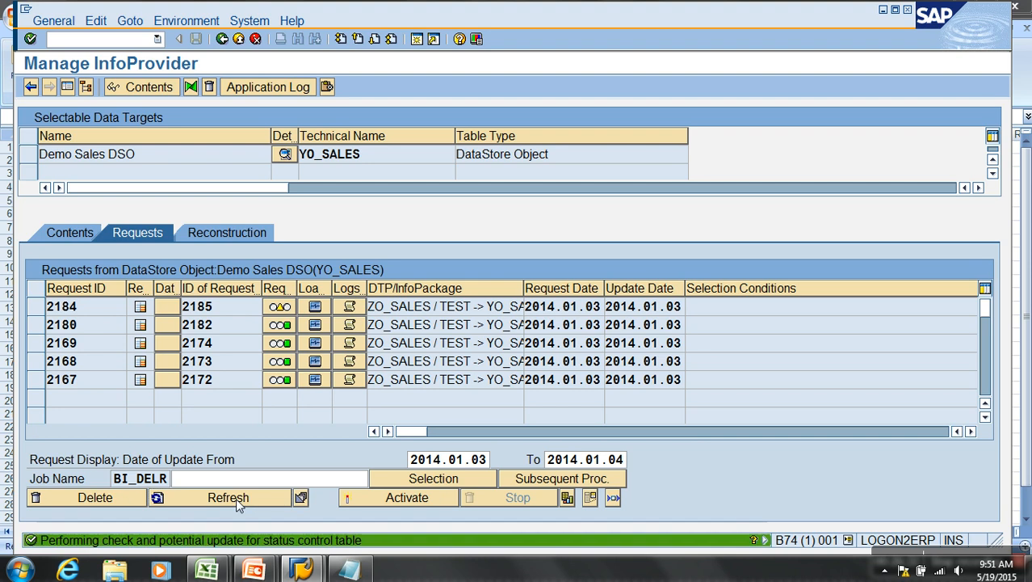
click(236, 498)
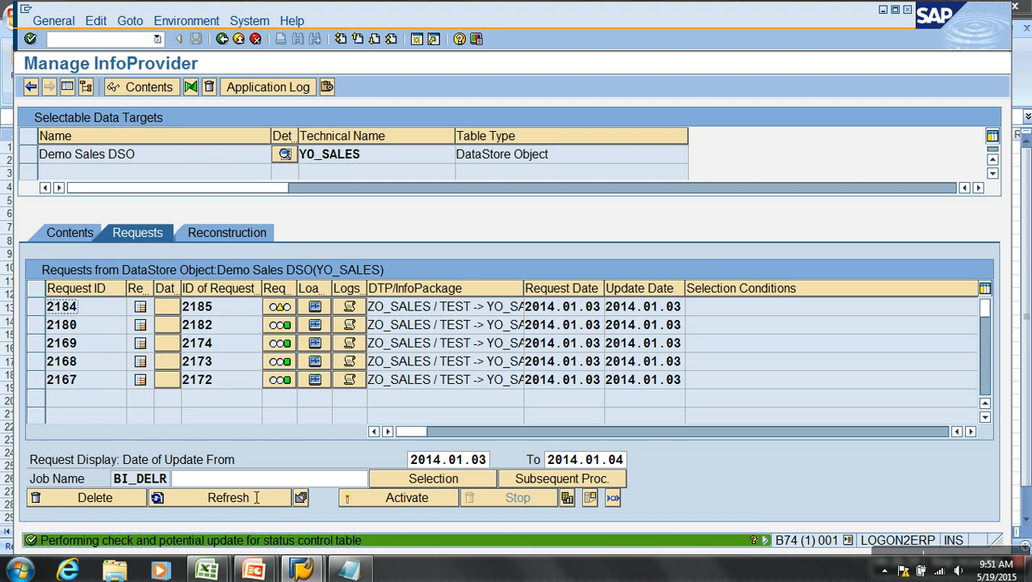
click(248, 500)
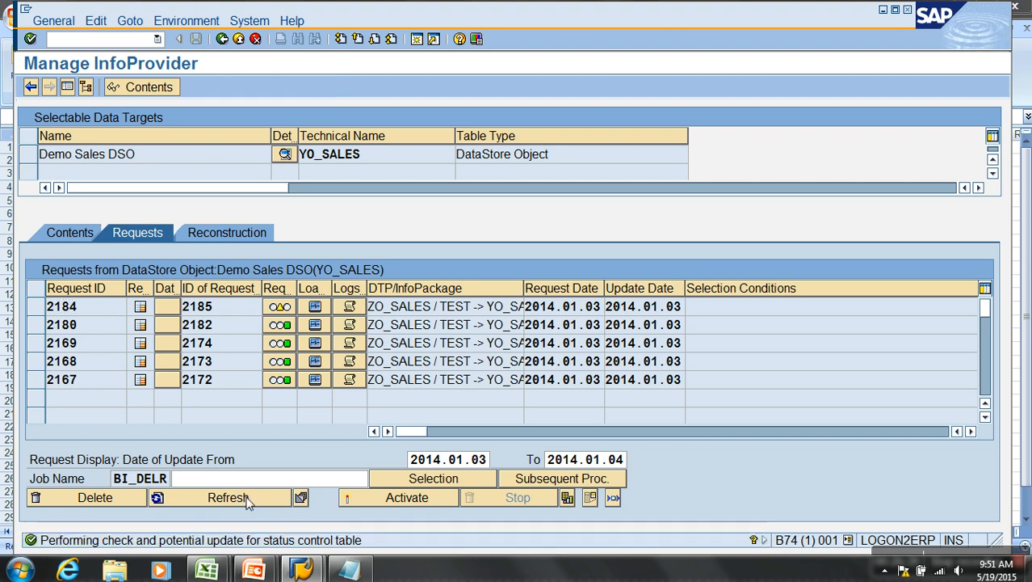
click(230, 499)
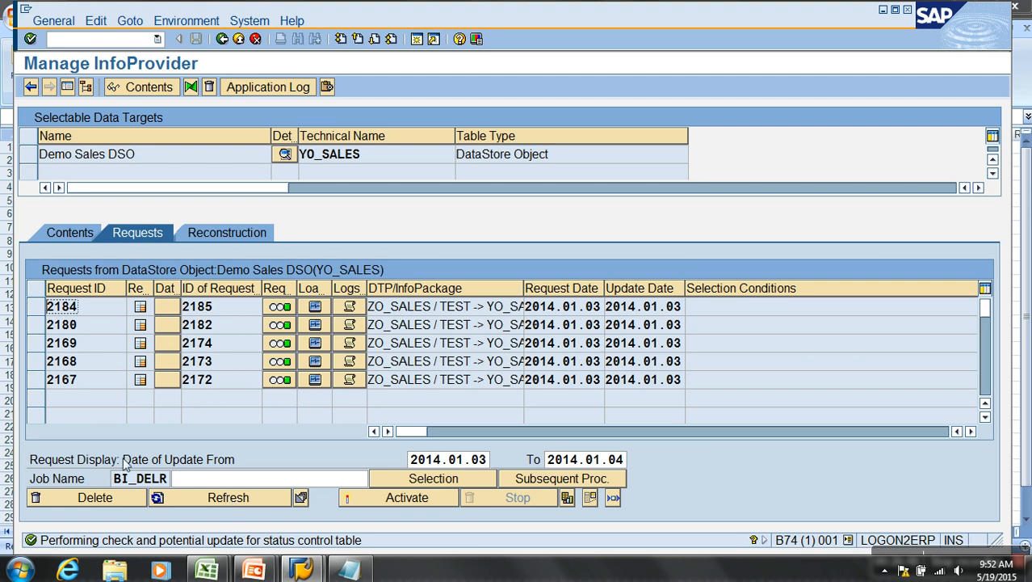
Step: Reopen the management screen of Demo Sales DSO from the modeling workbench and open the deletion of its change log data
click(240, 38)
right_click(305, 221)
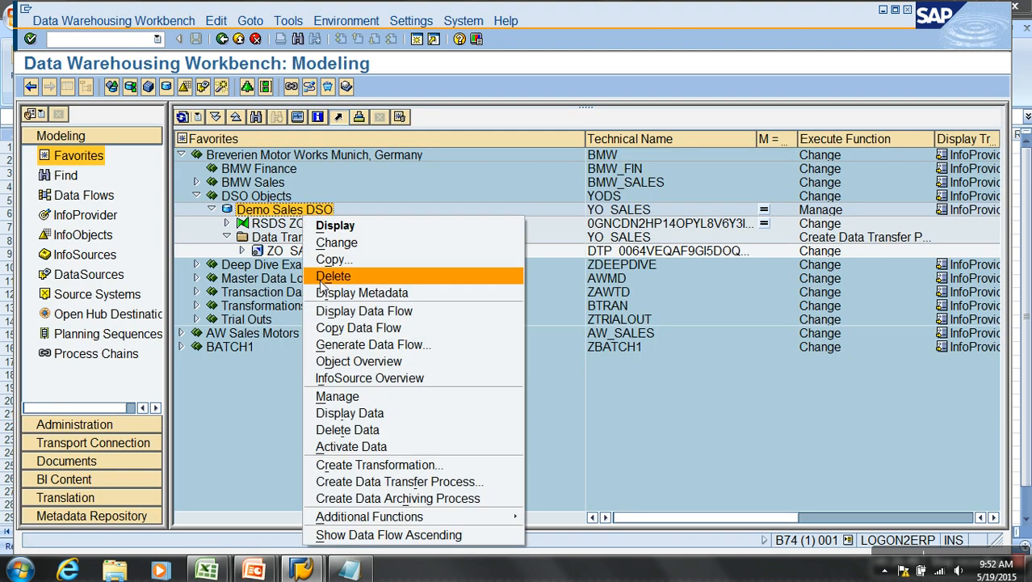
click(358, 395)
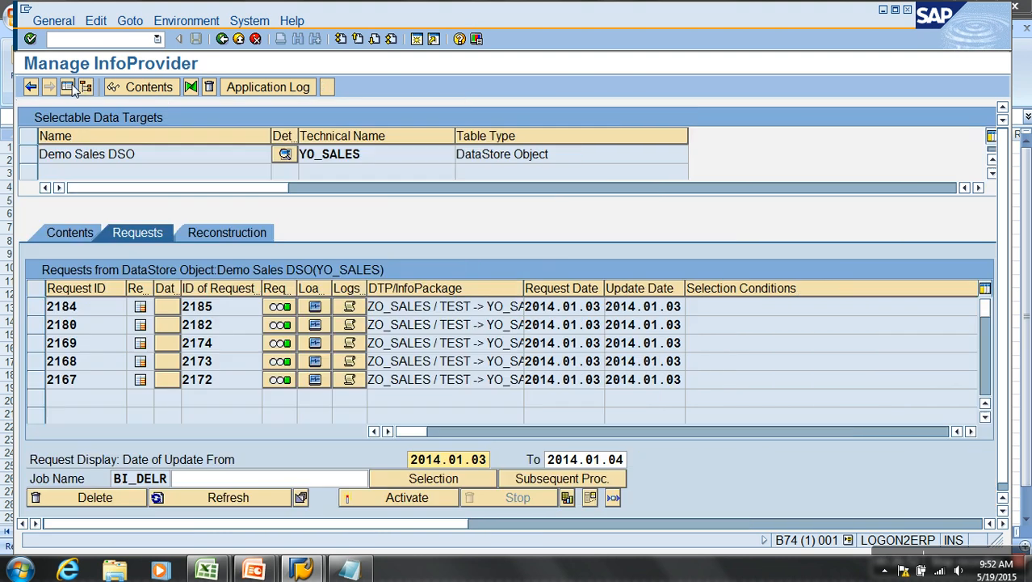
click(185, 22)
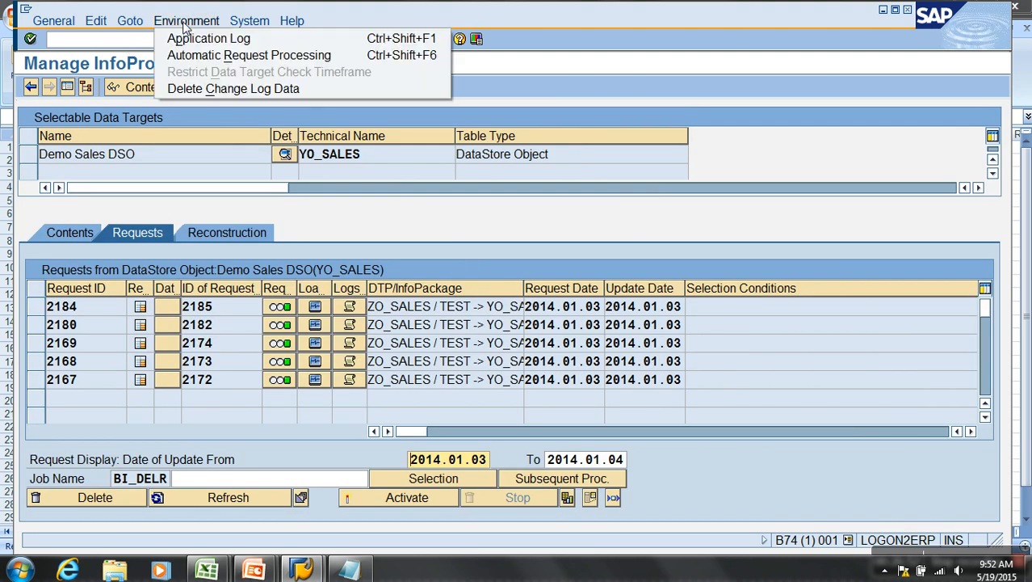
click(291, 91)
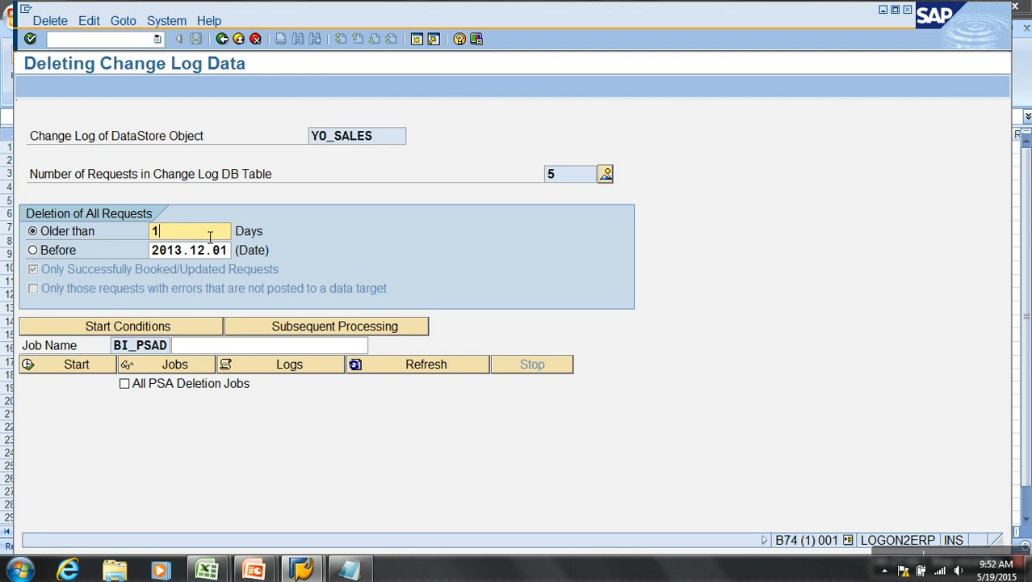
Step: Restrict the change log deletion to all requests before the date 2016.12.01
click(69, 249)
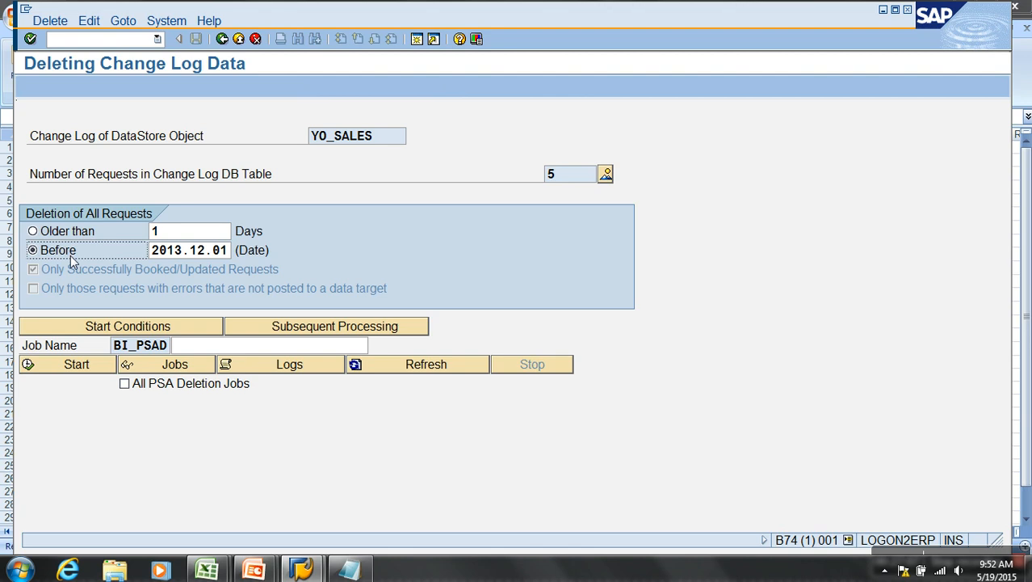
click(214, 254)
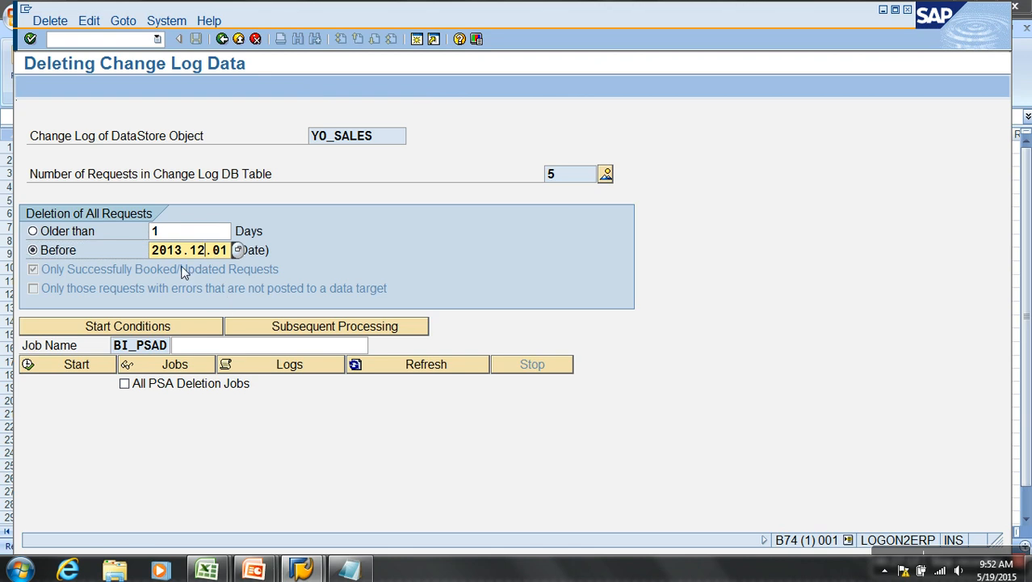
key(Left)
key(Left)
key(Left)
key(Left)
key(Delete)
text(6)
Step: Save an immediate start condition for the change log deletion and try to start the job
click(193, 328)
click(85, 160)
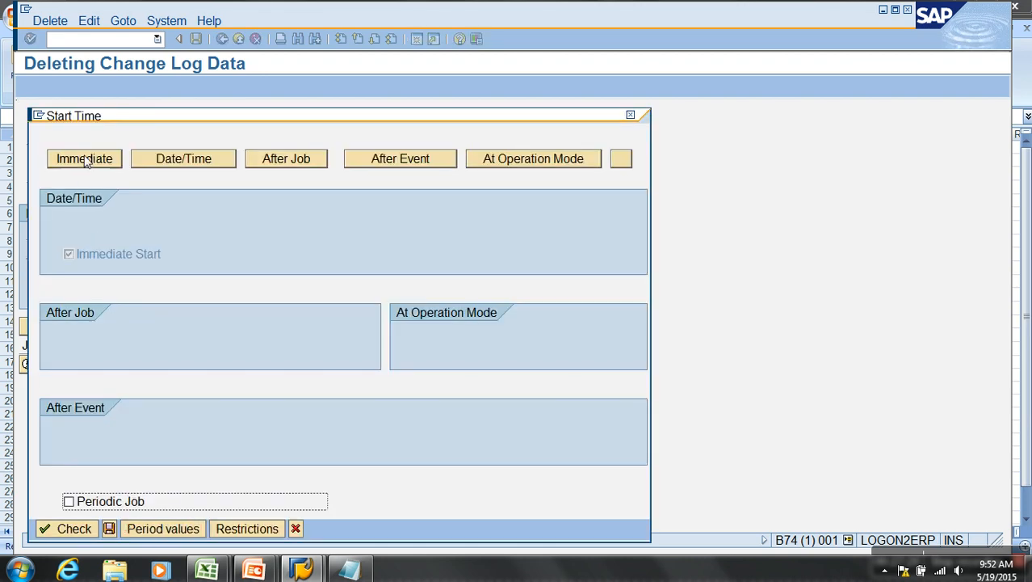
click(109, 528)
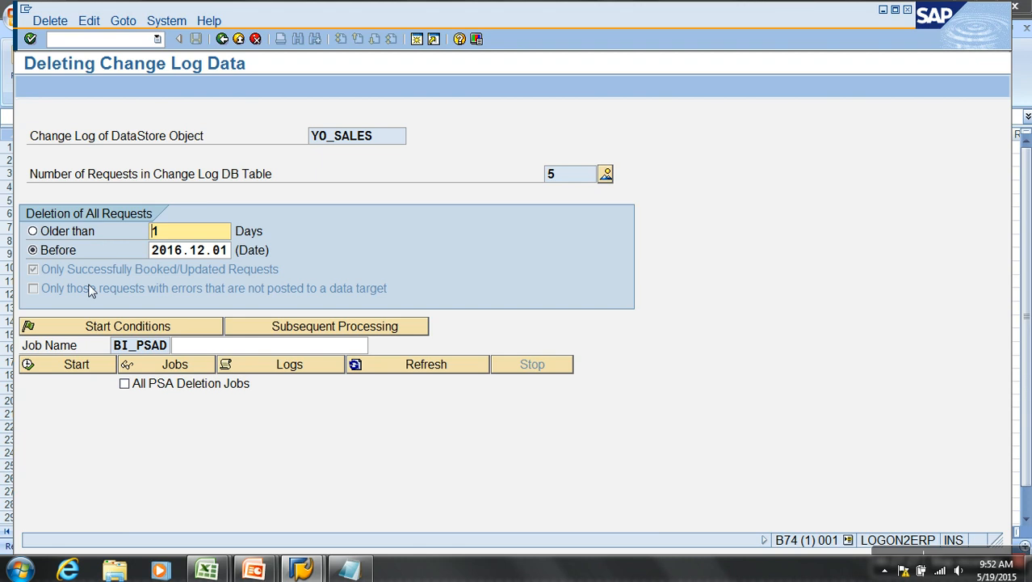
click(75, 364)
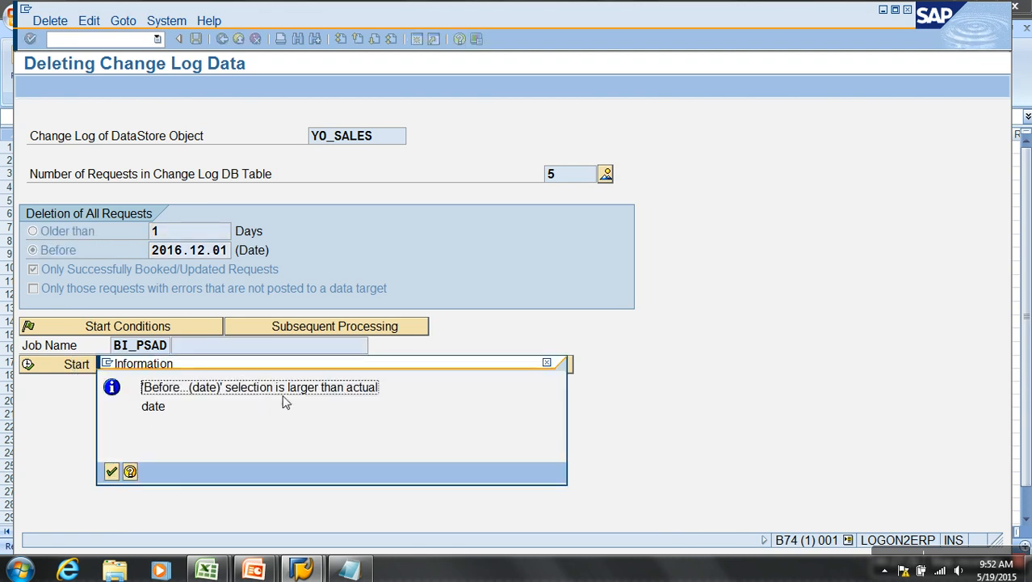
click(112, 472)
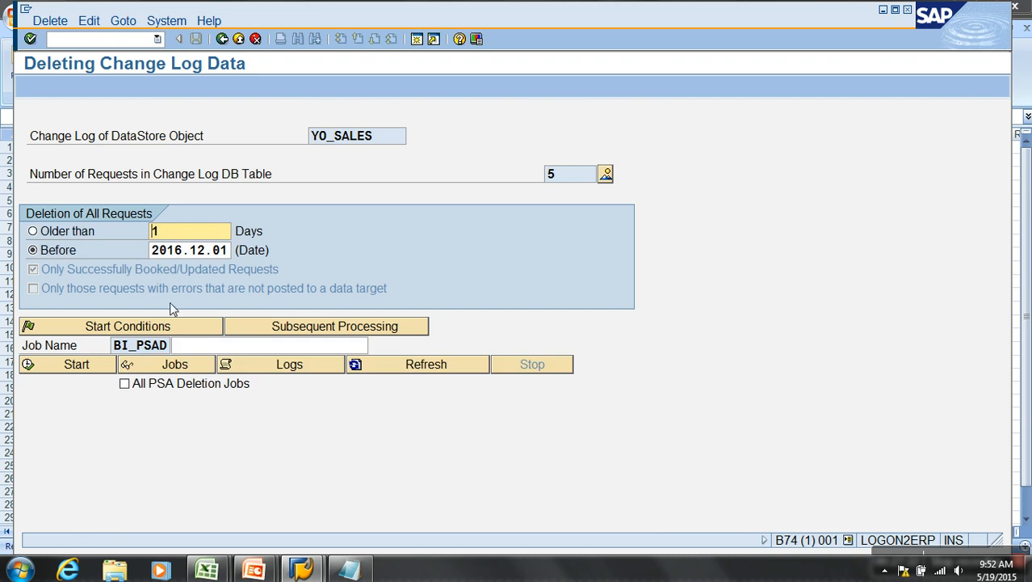
Step: Reselect 2016.12.01 as the Before date from the calendar and try to start the deletion job again
click(226, 252)
click(237, 251)
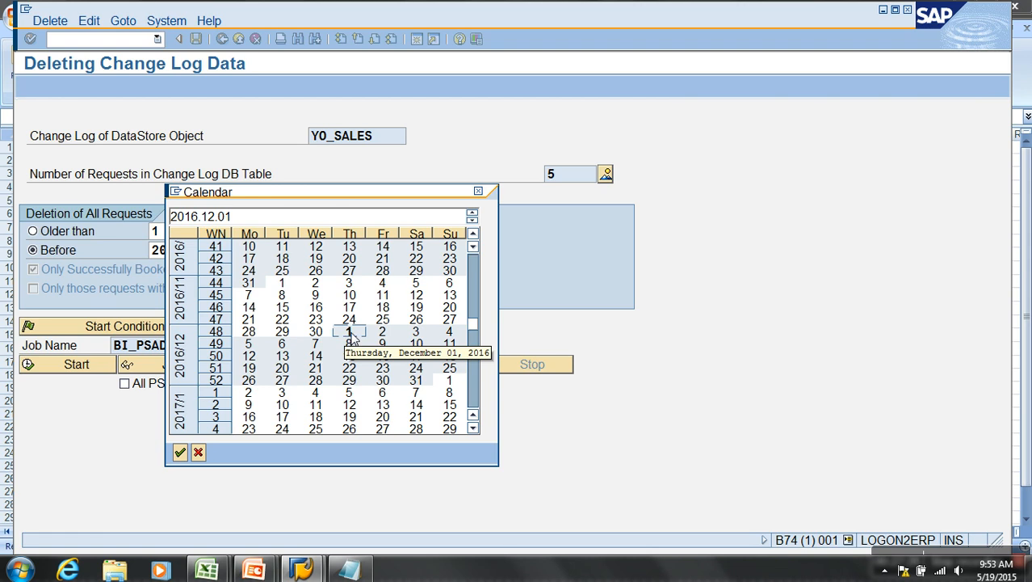
double_click(350, 332)
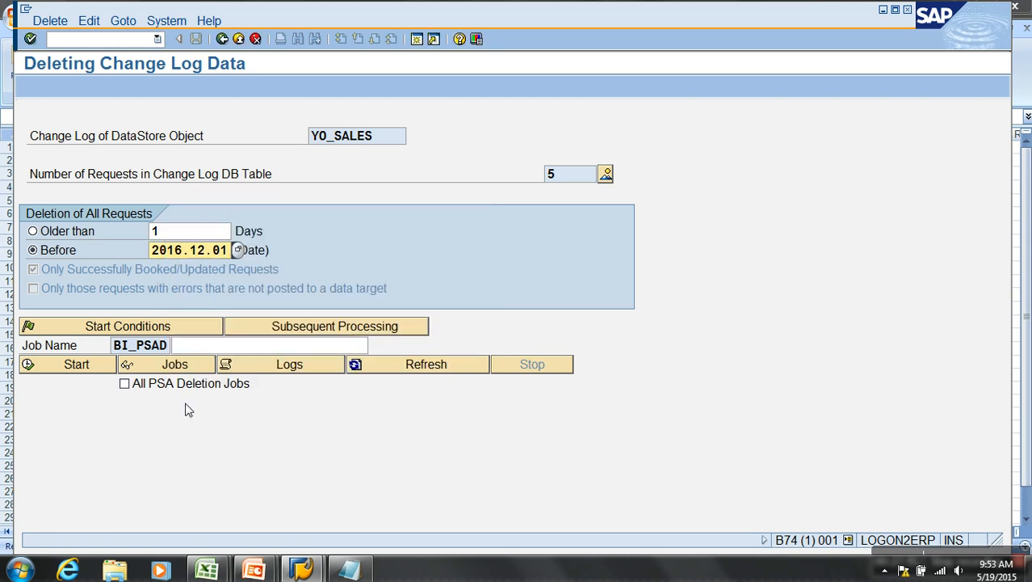
click(92, 365)
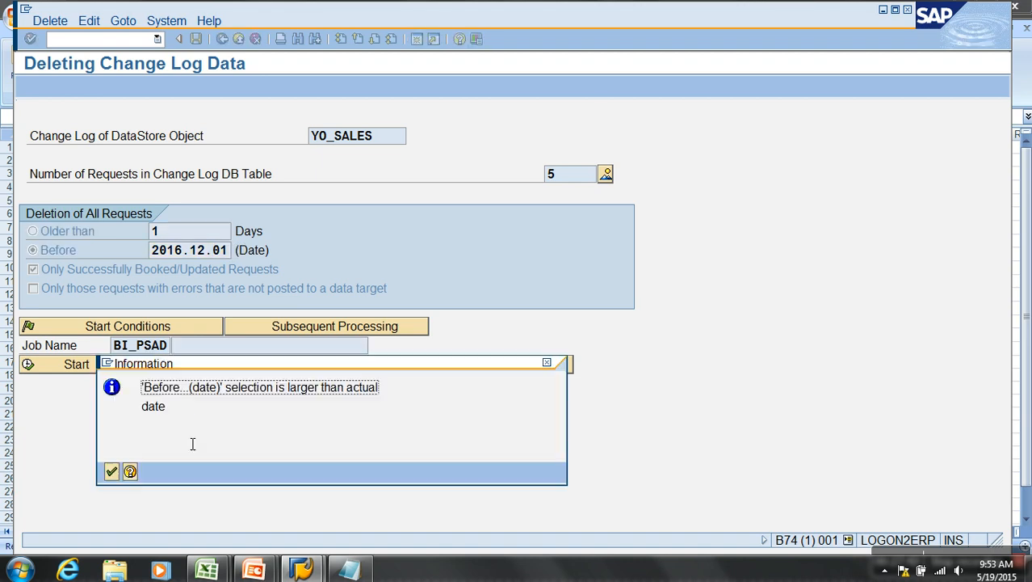
click(111, 472)
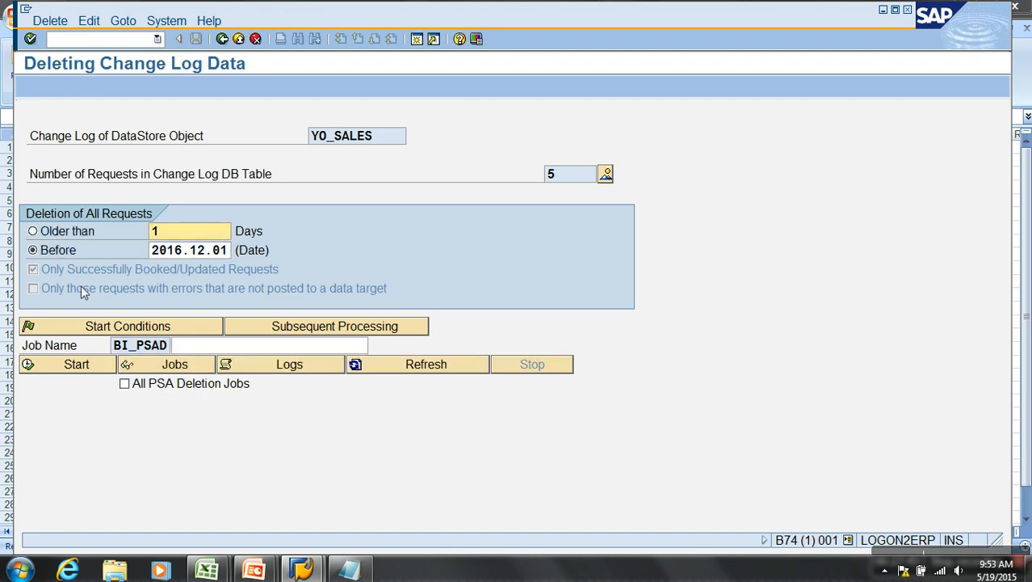
Step: Set the Before date for the change log deletion to 2014.12.01 and try to start the job
click(190, 253)
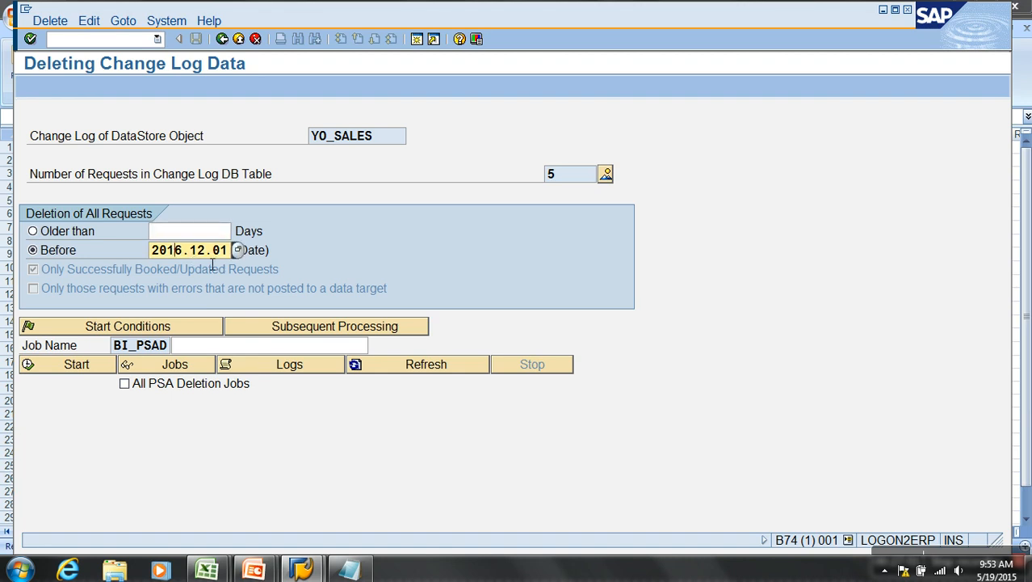
click(239, 249)
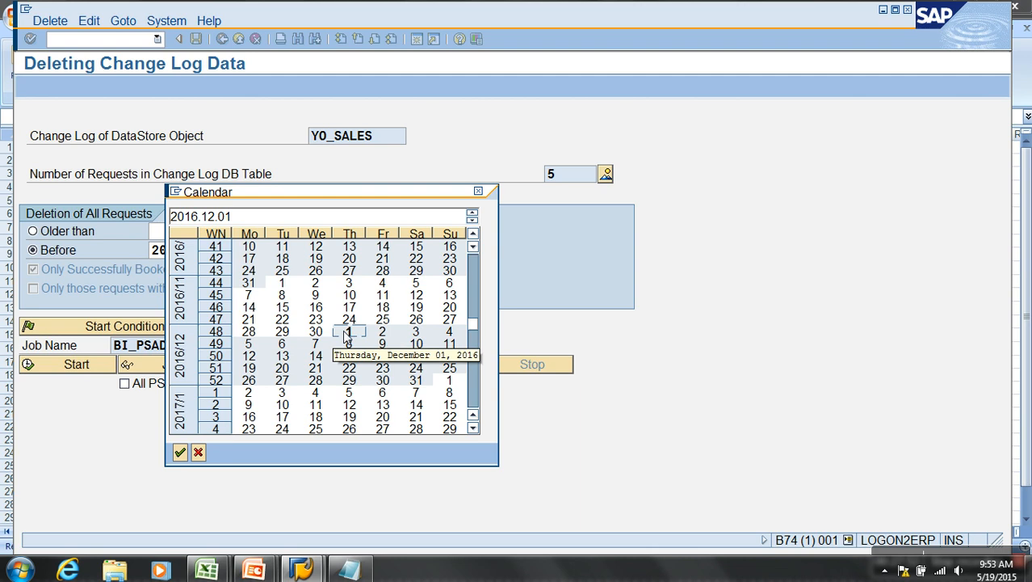
double_click(346, 331)
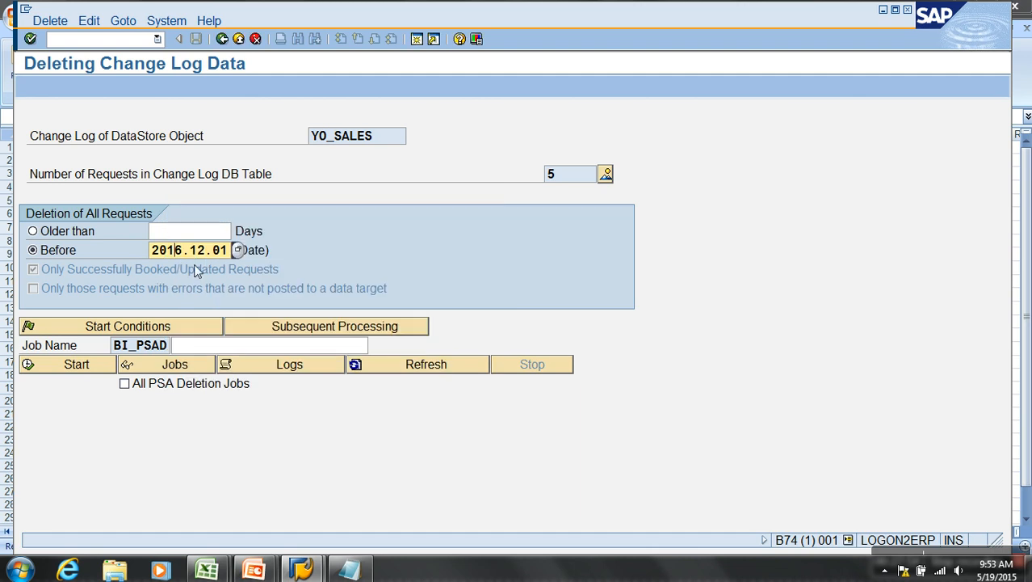
key(BackSpace)
text(4)
click(111, 364)
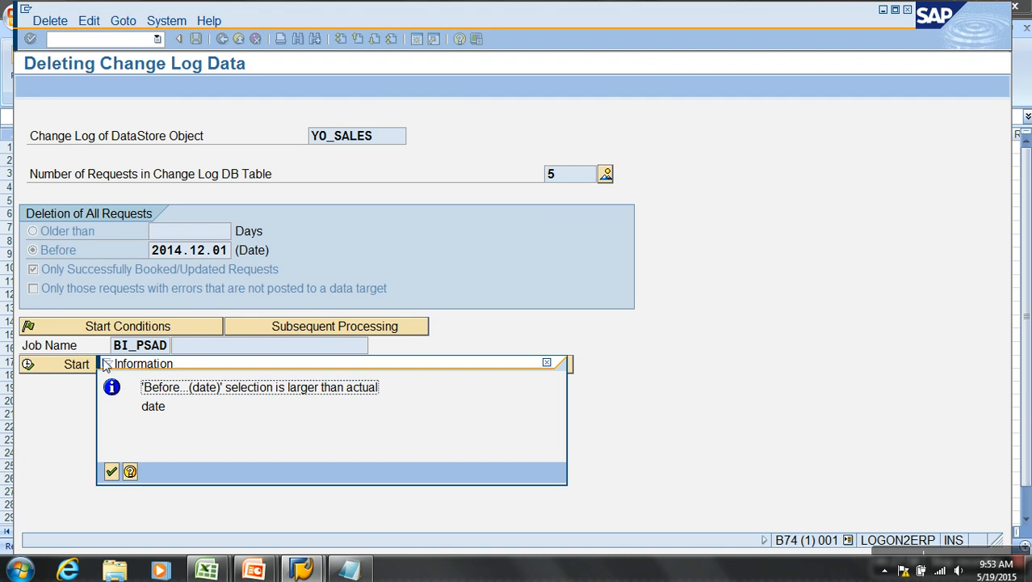
click(108, 475)
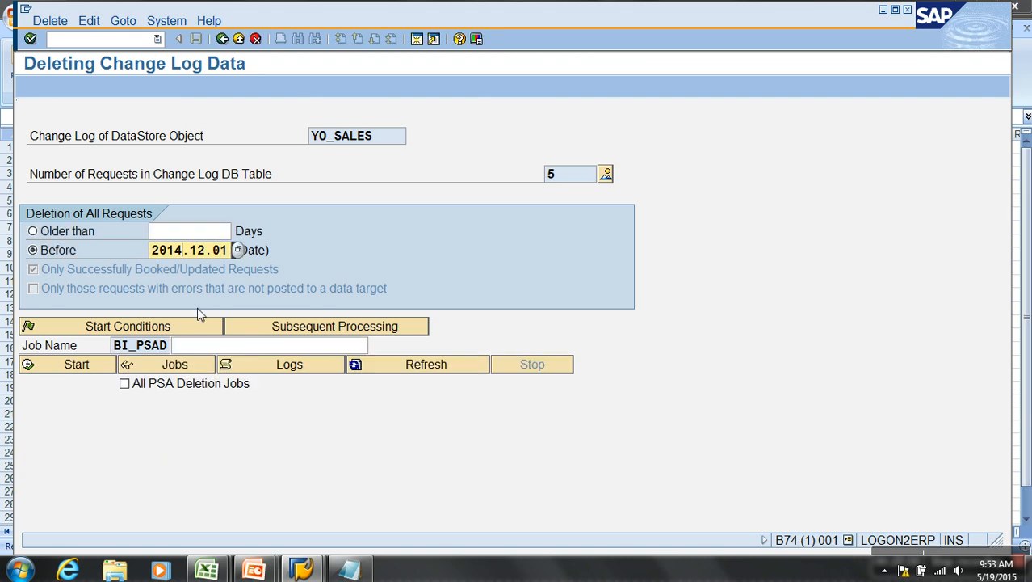
Step: Set the Before date to 2014.01.01, start the change log deletion job and refresh its status
text(3)
key(Right)
key(Right)
key(BackSpace)
text(4)
key(BackSpace)
key(BackSpace)
text(01)
click(87, 369)
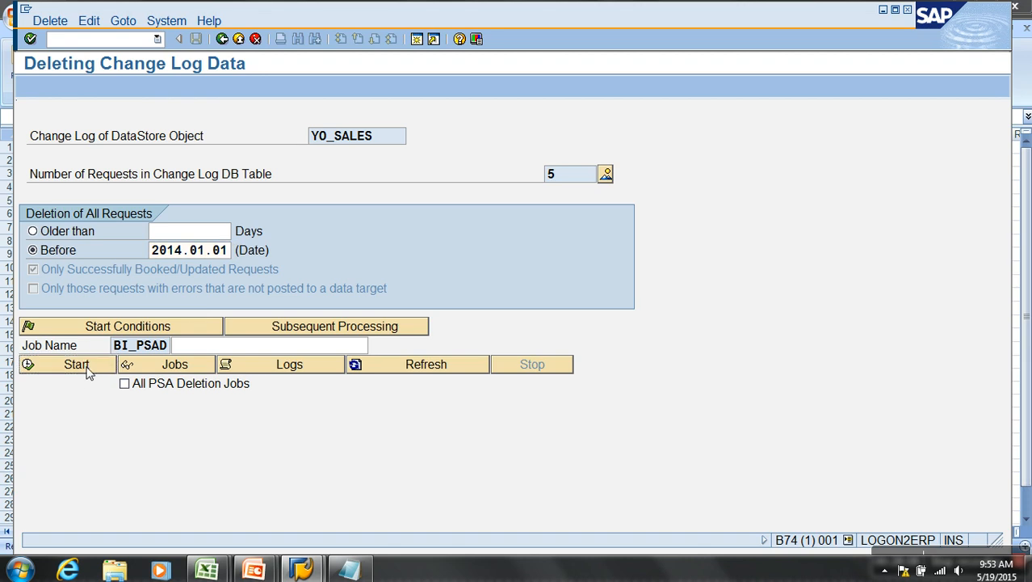
click(365, 367)
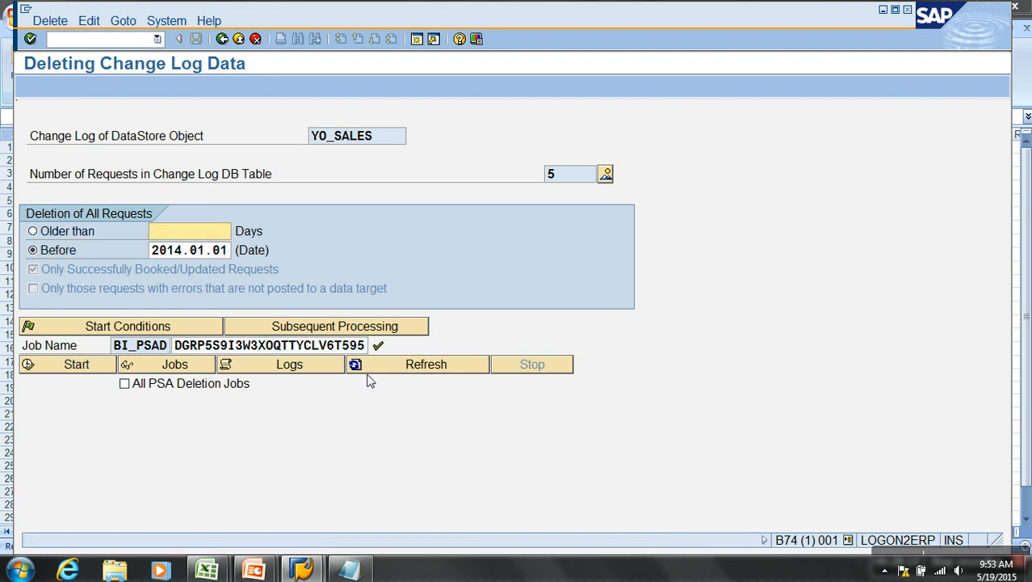
Step: Check the update date of the latest request in the management screen and reopen the change log deletion
click(222, 39)
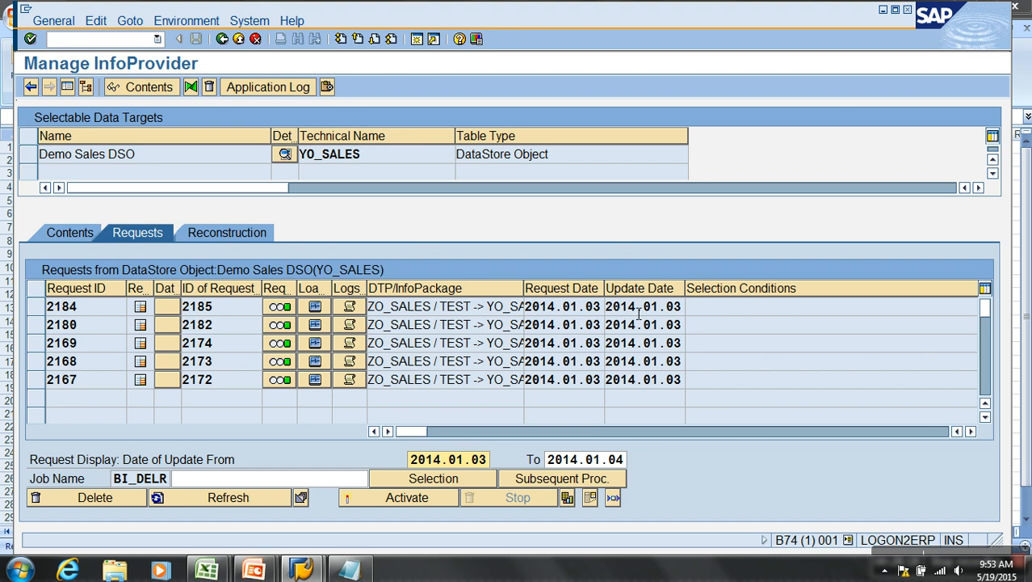
drag(637, 313, 686, 315)
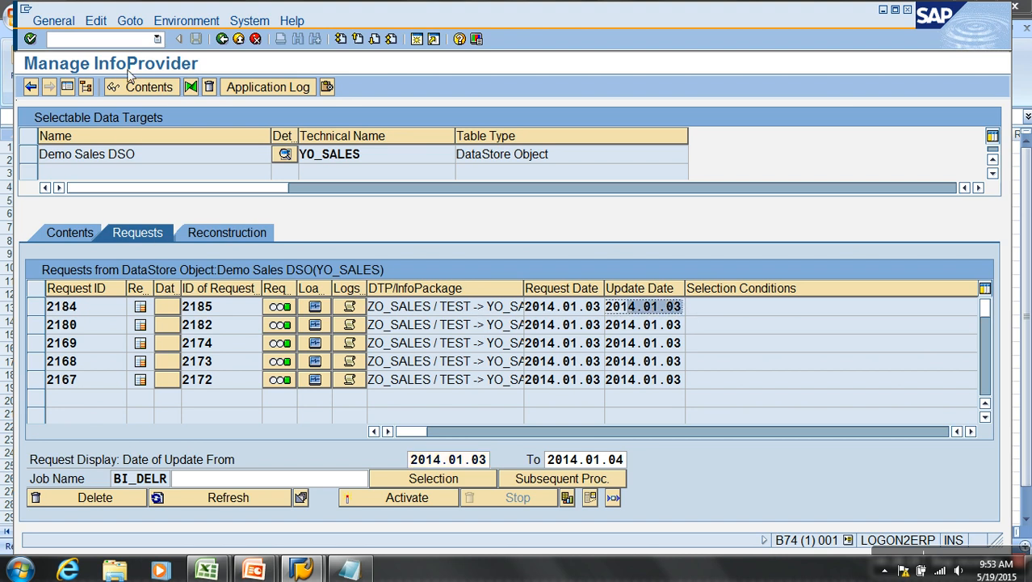
click(182, 21)
click(246, 88)
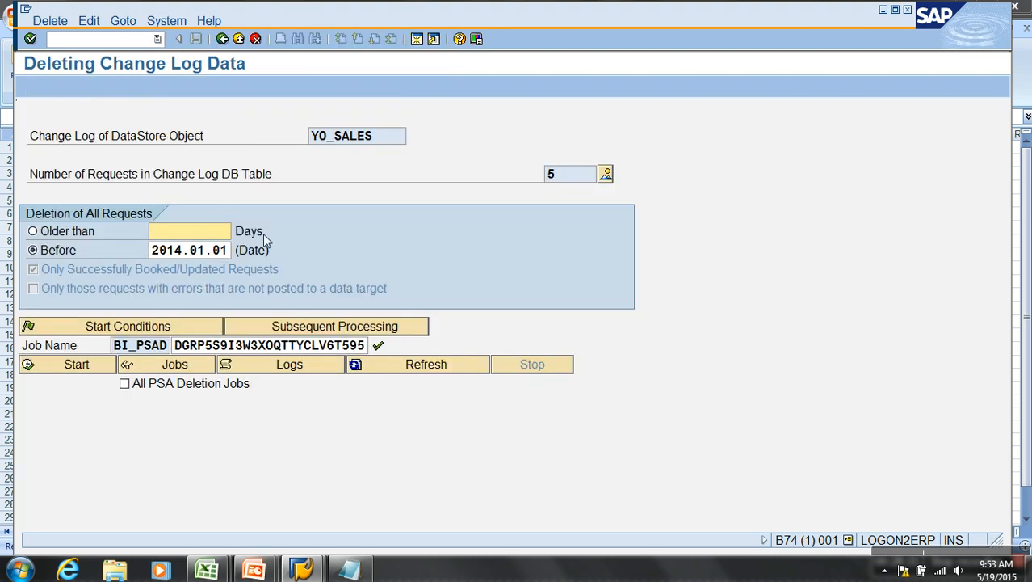
Step: Try to start the change log deletion with the Before date 2014.01.04 and again with 2014.01.03
click(227, 253)
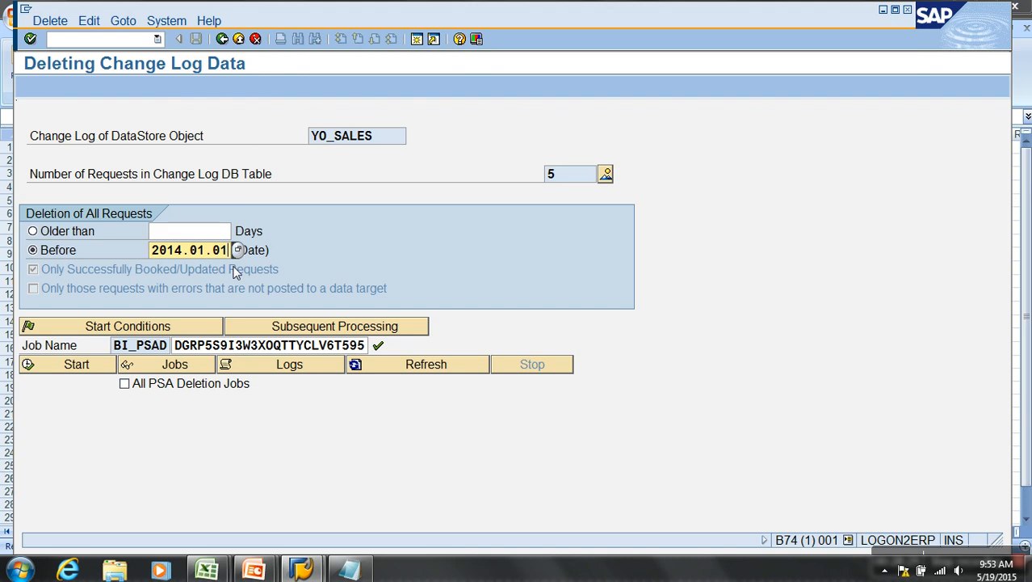
click(85, 362)
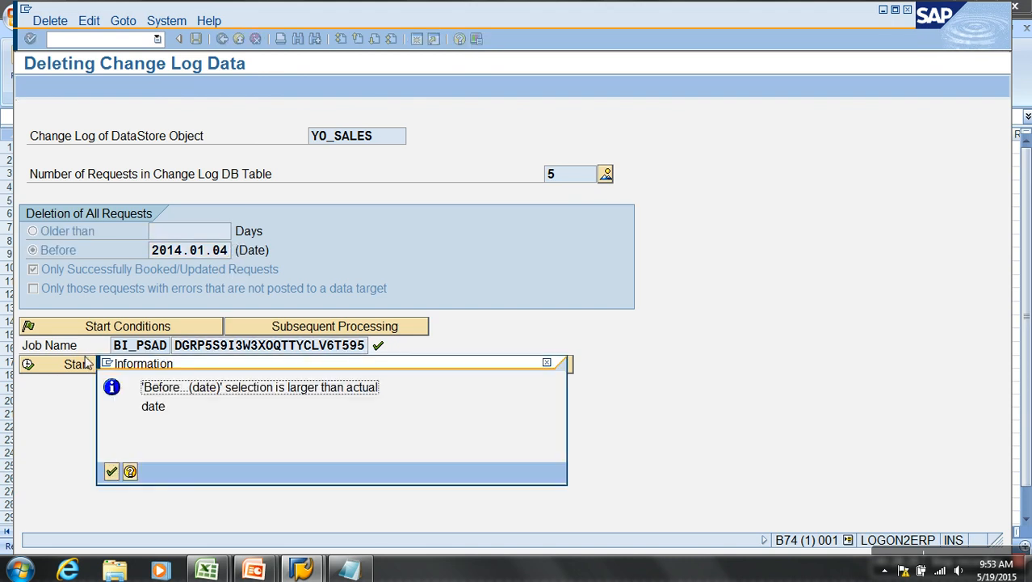
click(111, 471)
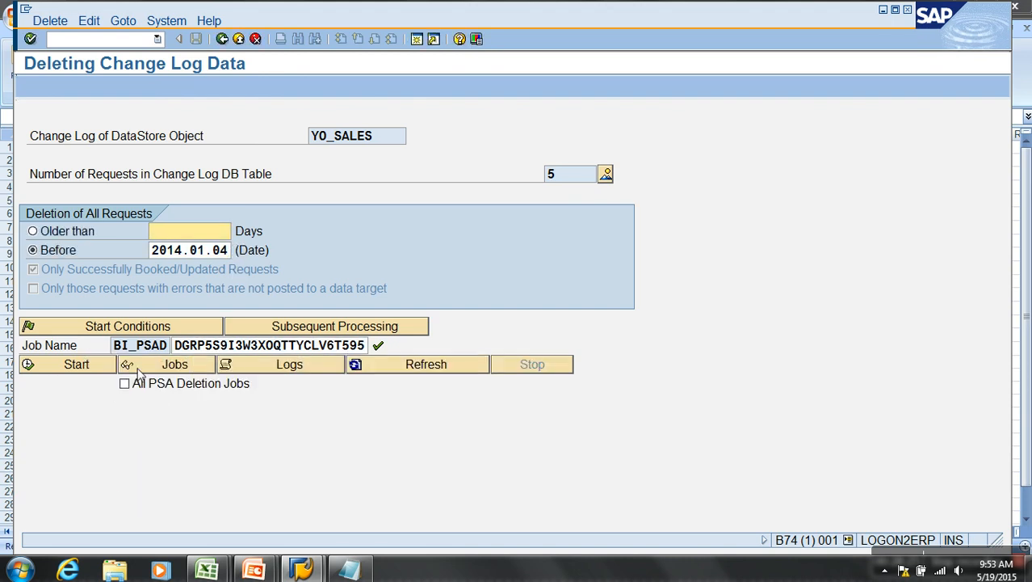
click(236, 253)
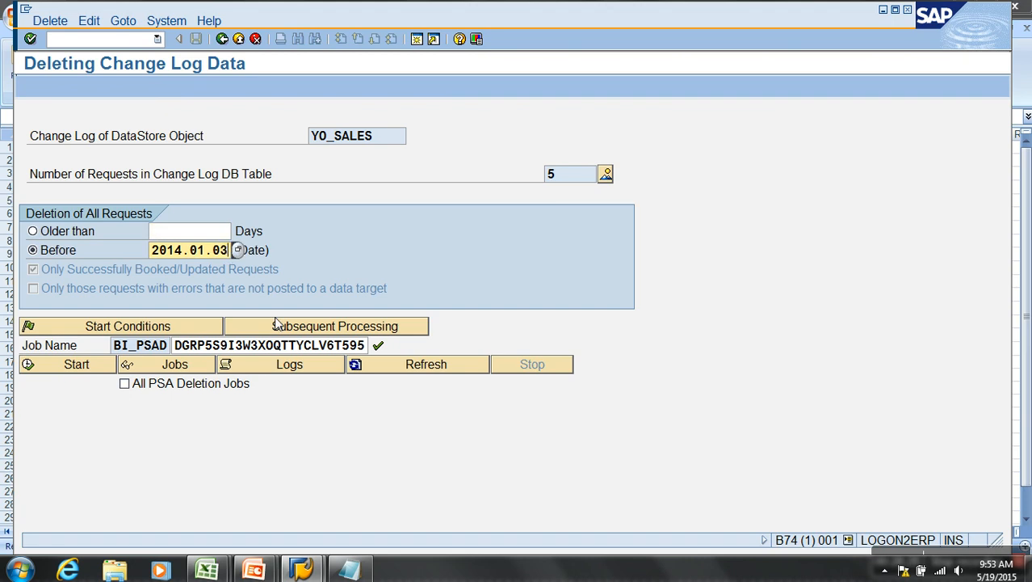
click(81, 368)
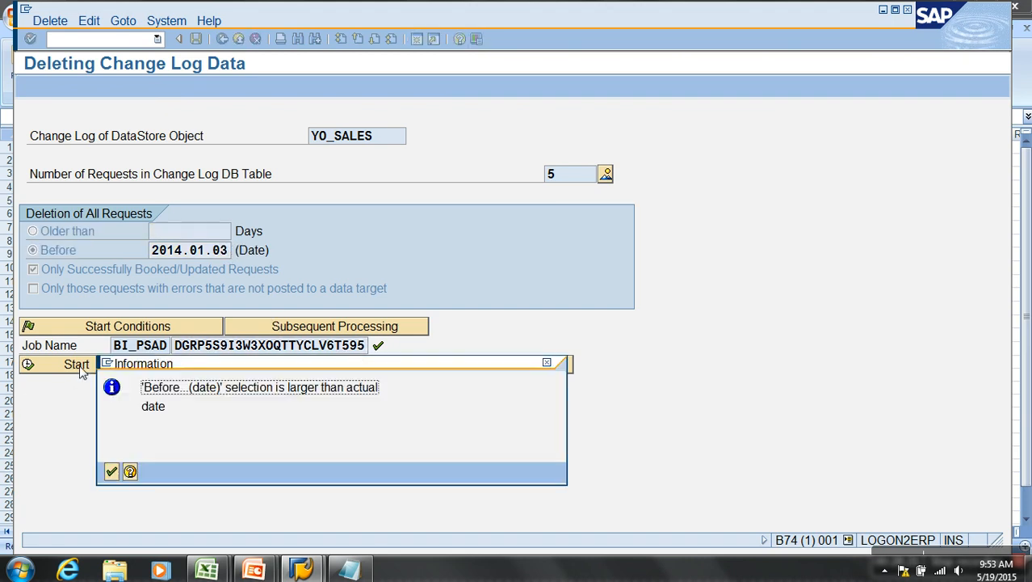
click(113, 472)
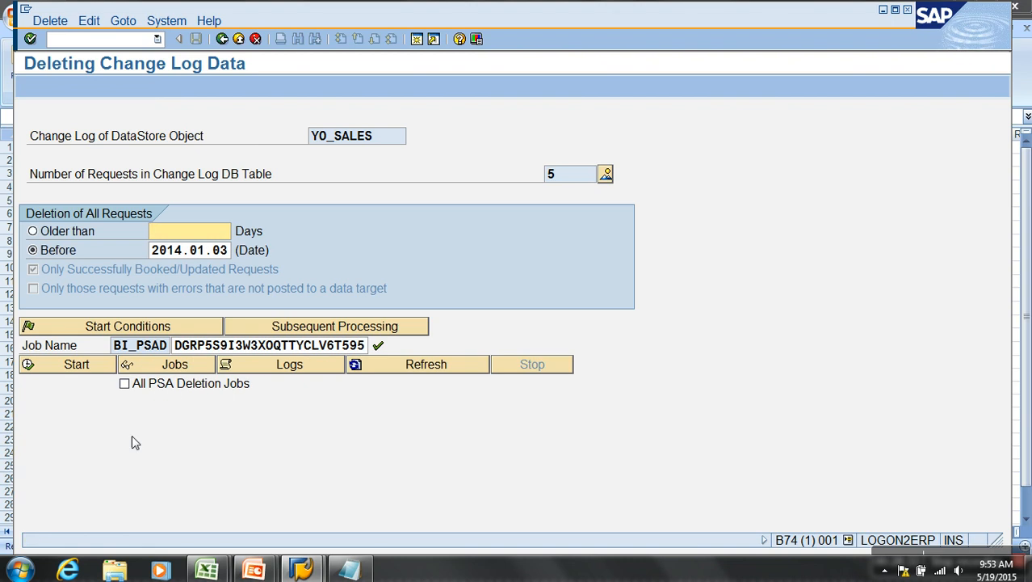
Step: Set the Before date to 2014.01.02, start the change log deletion job and refresh its status
click(229, 257)
text(2)
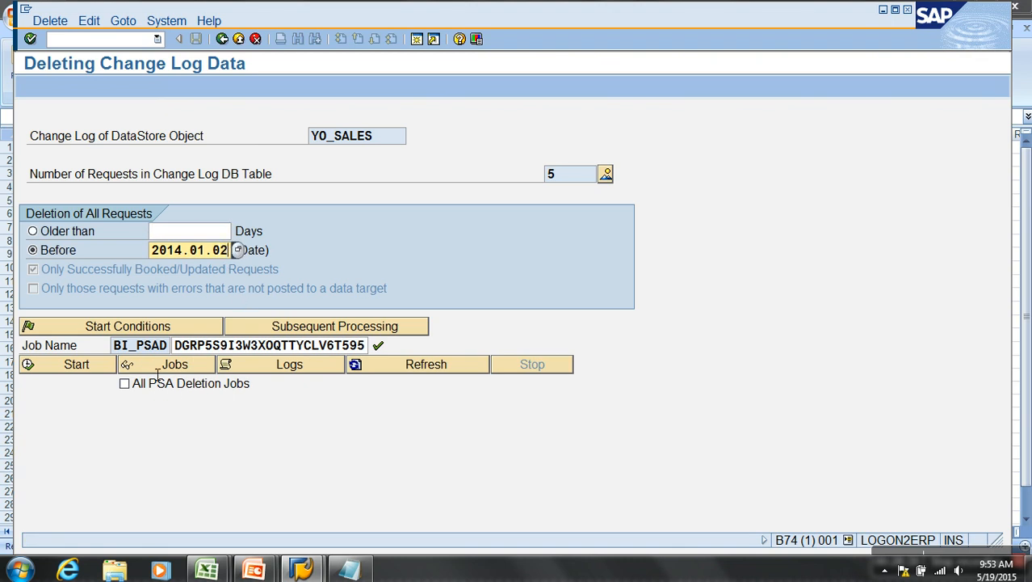
click(89, 368)
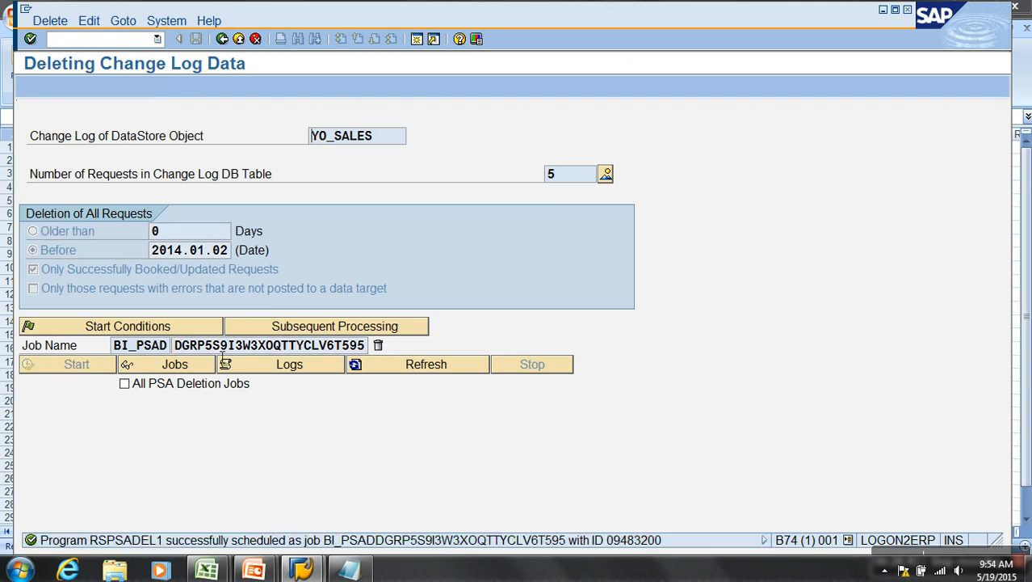
click(370, 367)
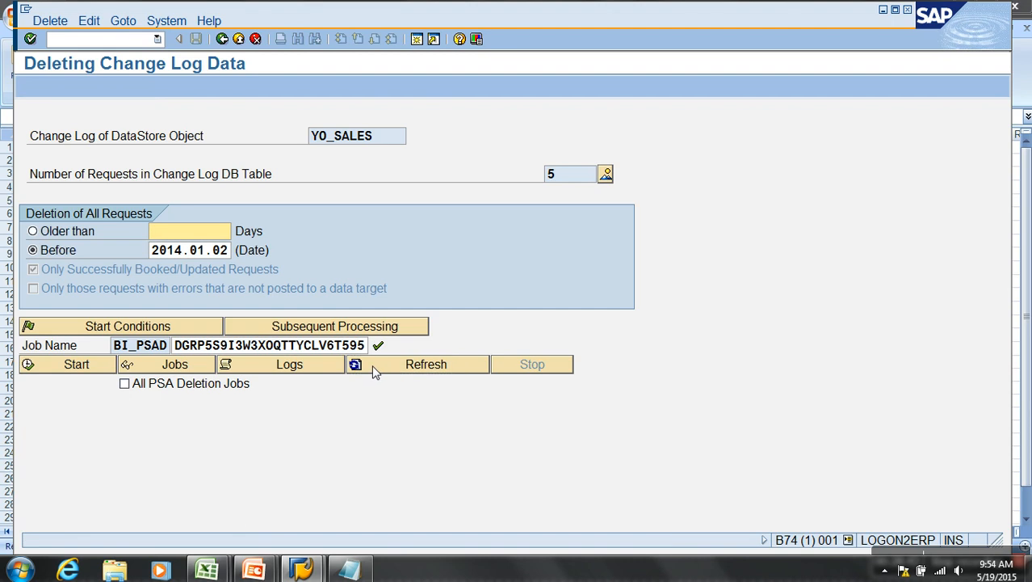
Step: Recheck the latest request's update date and count the entries in the change log table of Demo Sales DSO
click(223, 40)
drag(652, 311, 694, 311)
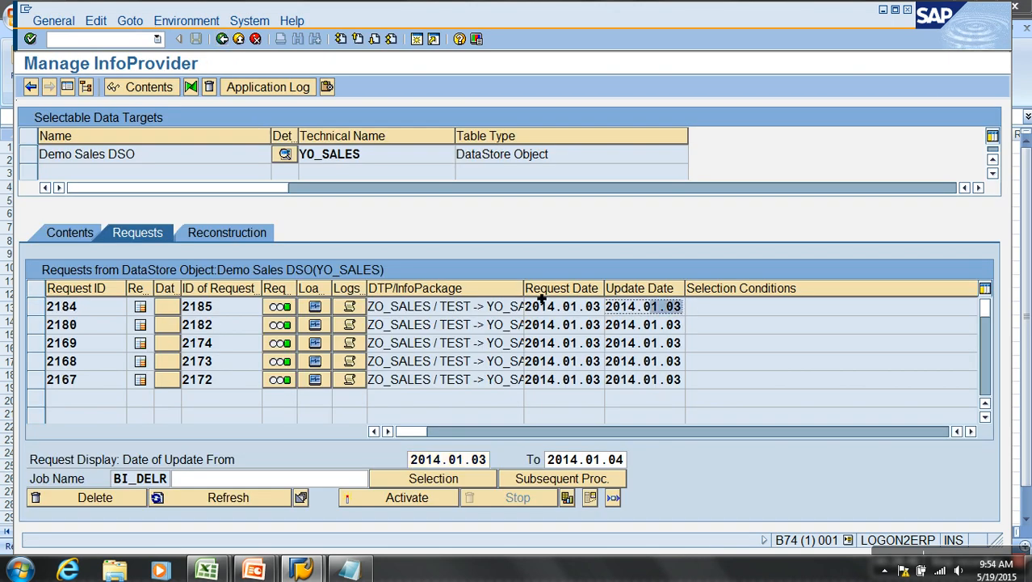
click(89, 234)
click(147, 86)
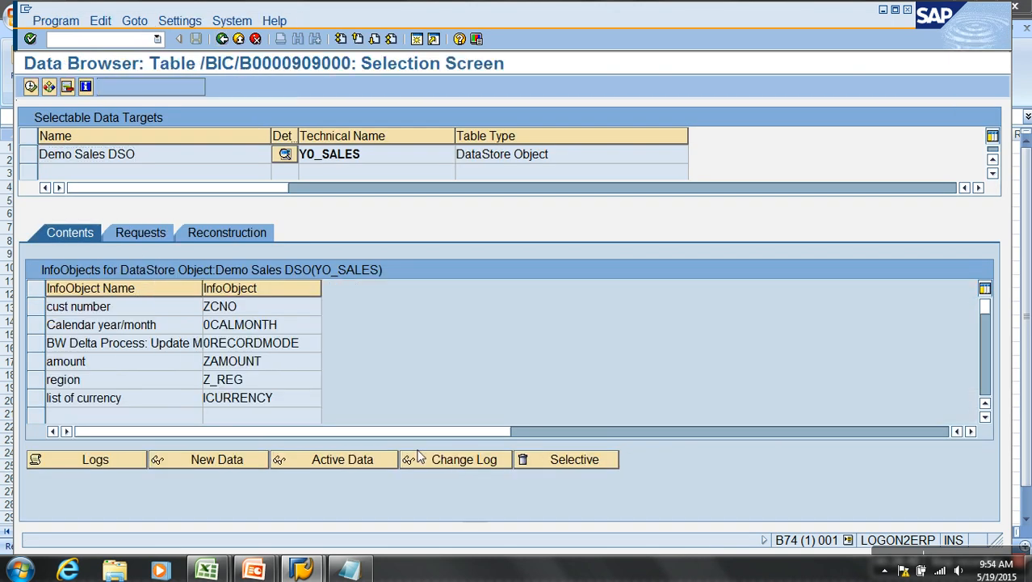
click(147, 87)
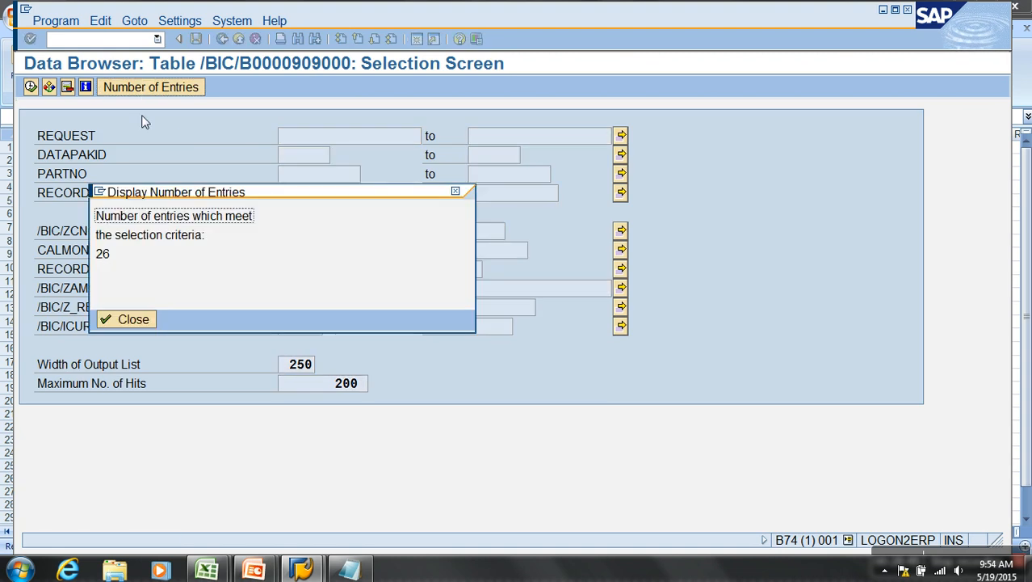
click(134, 320)
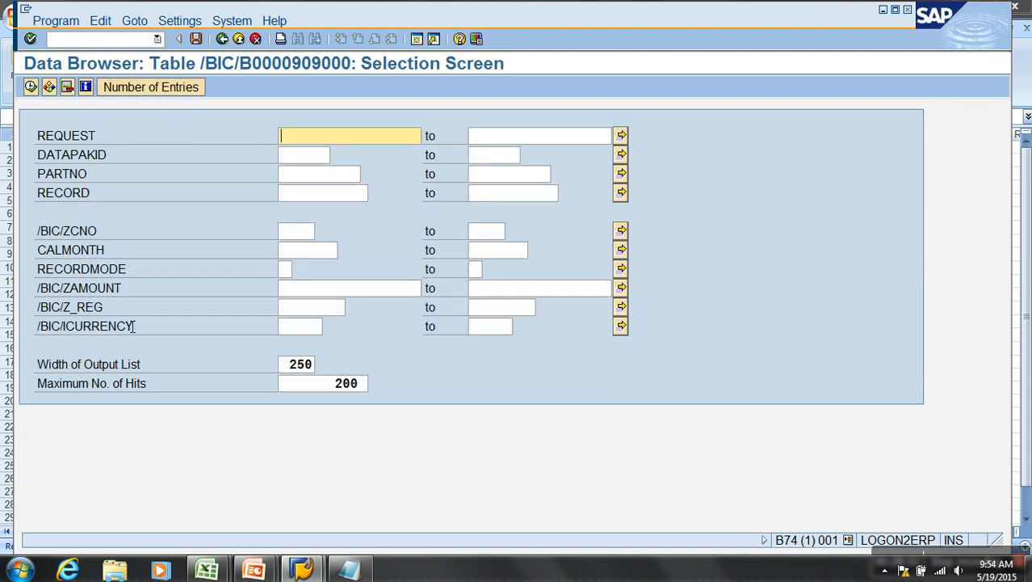
click(108, 39)
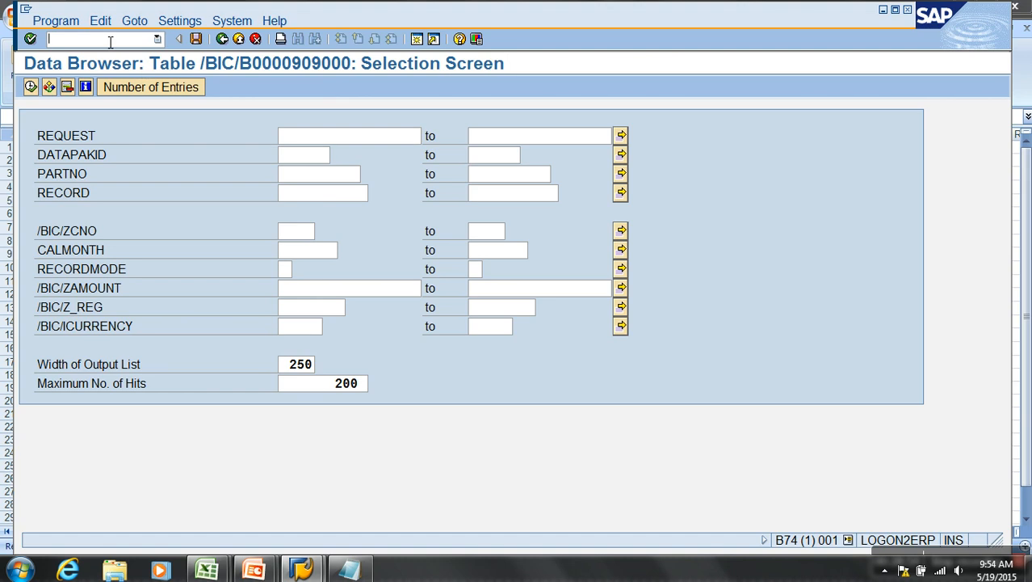
text(/OSE14)
key(Return)
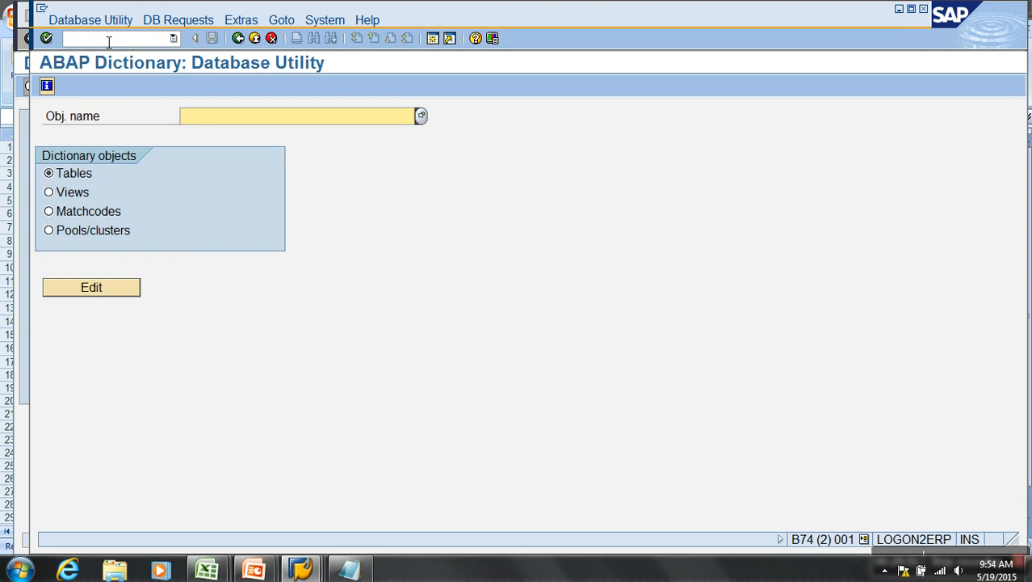
text(/BI)
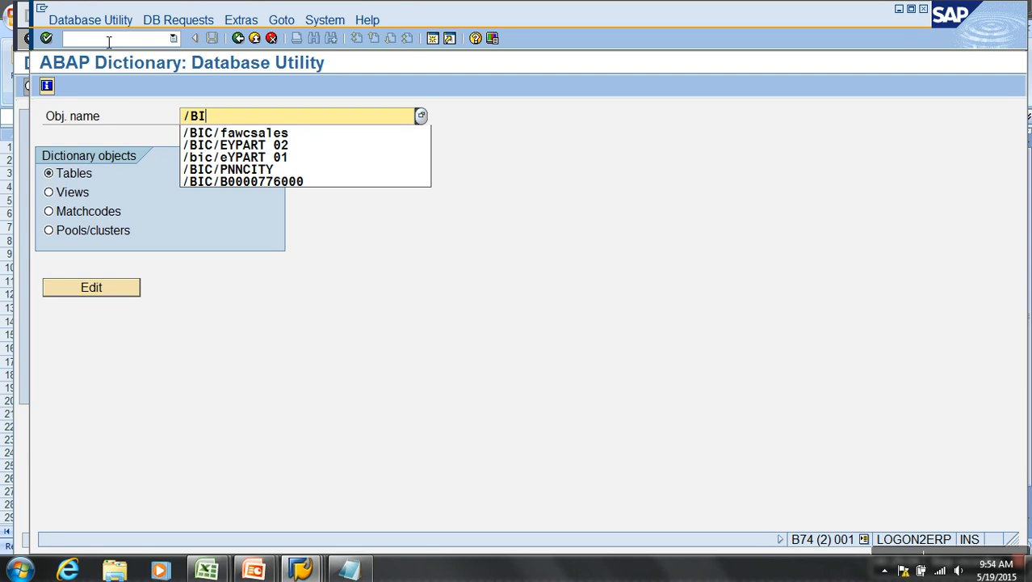
text(C/B0000909000)
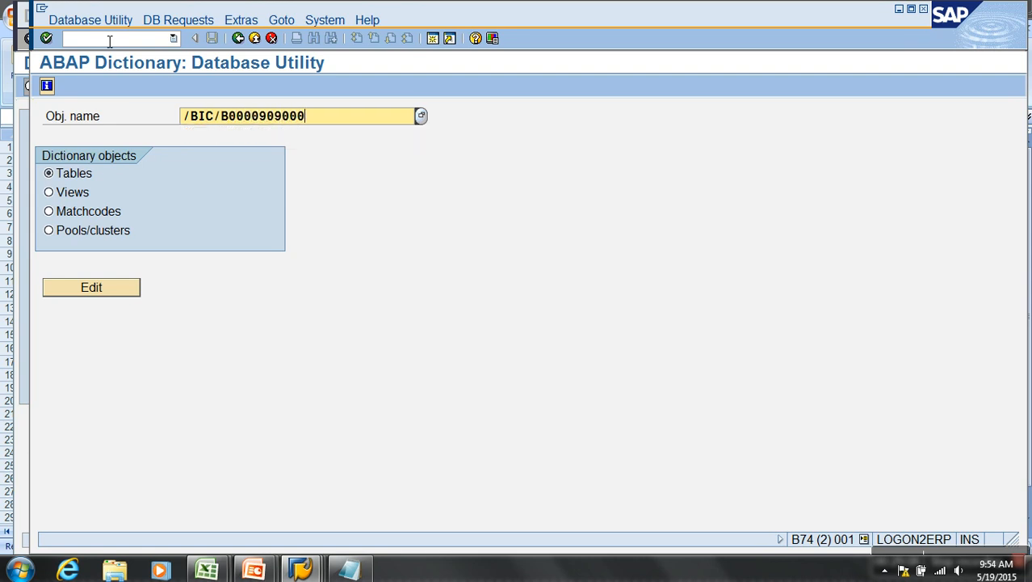
key(Return)
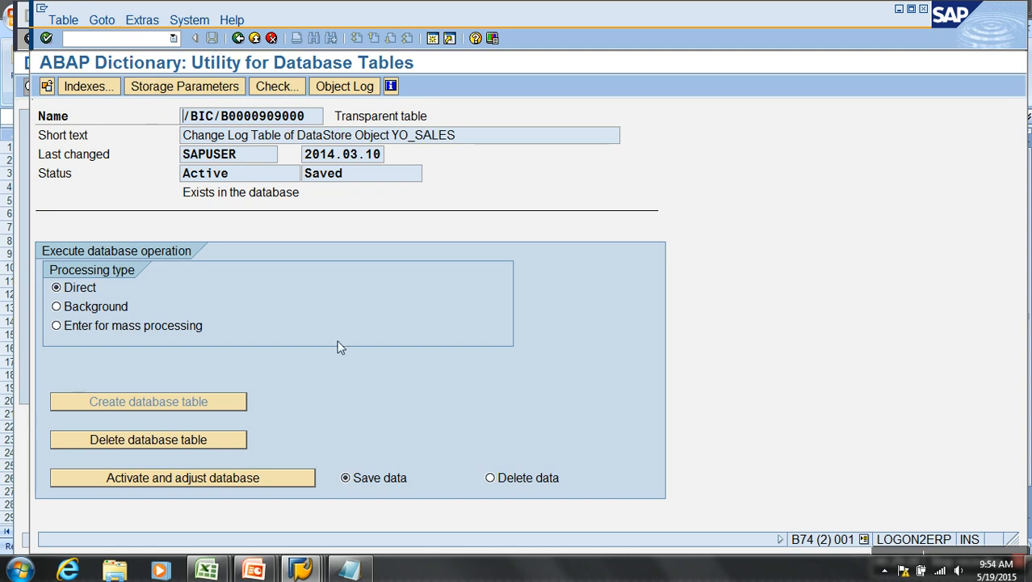
Step: Activate and adjust the change log table in the database with the Delete data option, and recount its entries in the data browser
click(521, 478)
click(293, 482)
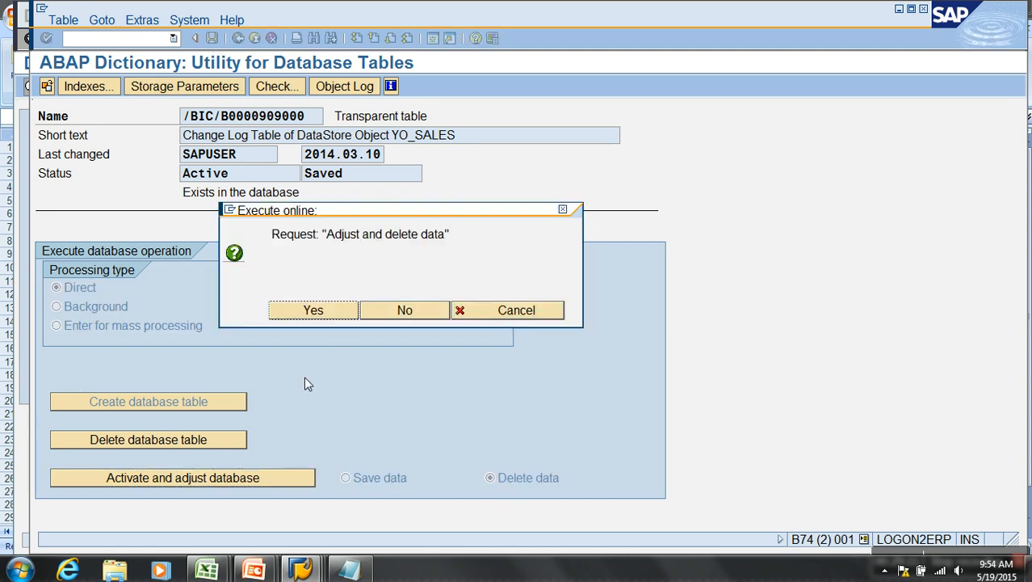
click(312, 315)
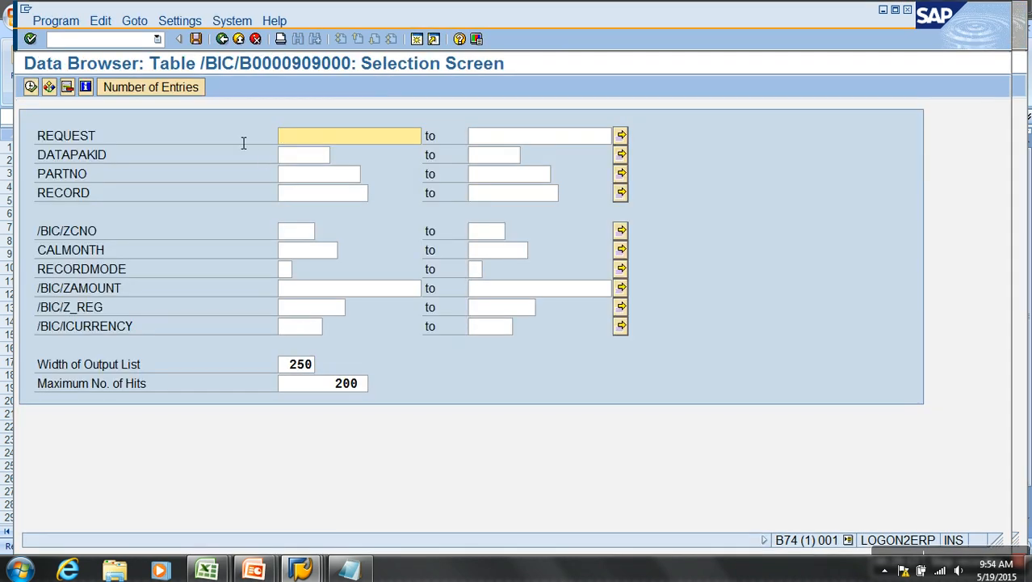
click(150, 86)
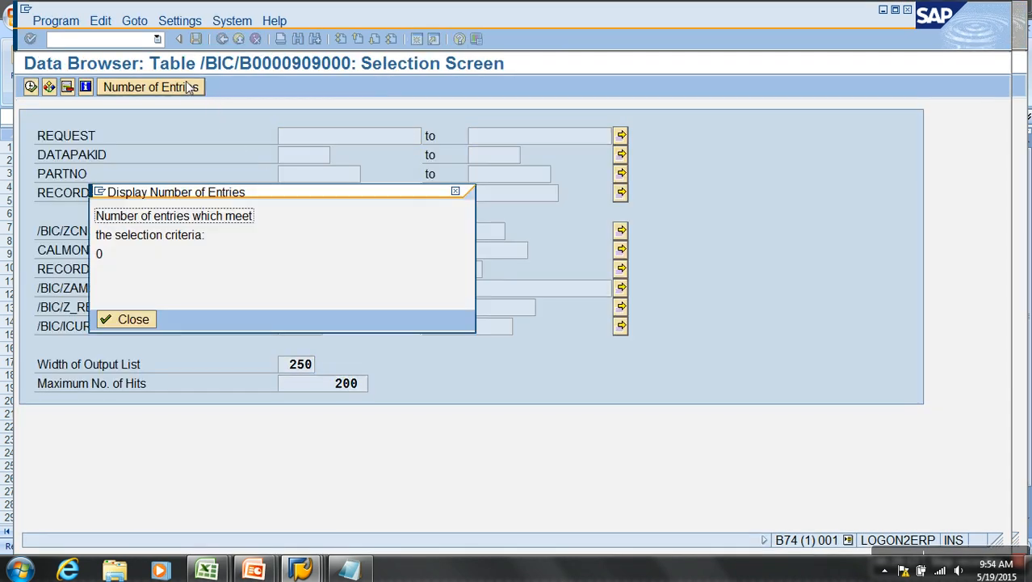
click(147, 321)
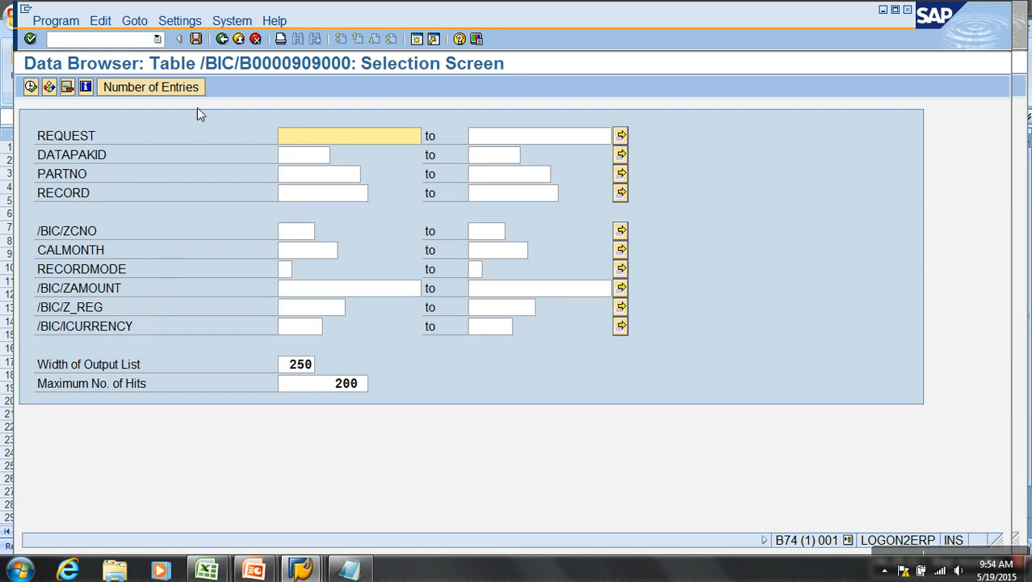
Step: Reopen the change log deletion screen of Demo Sales DSO and review its Older than and Before options
click(222, 39)
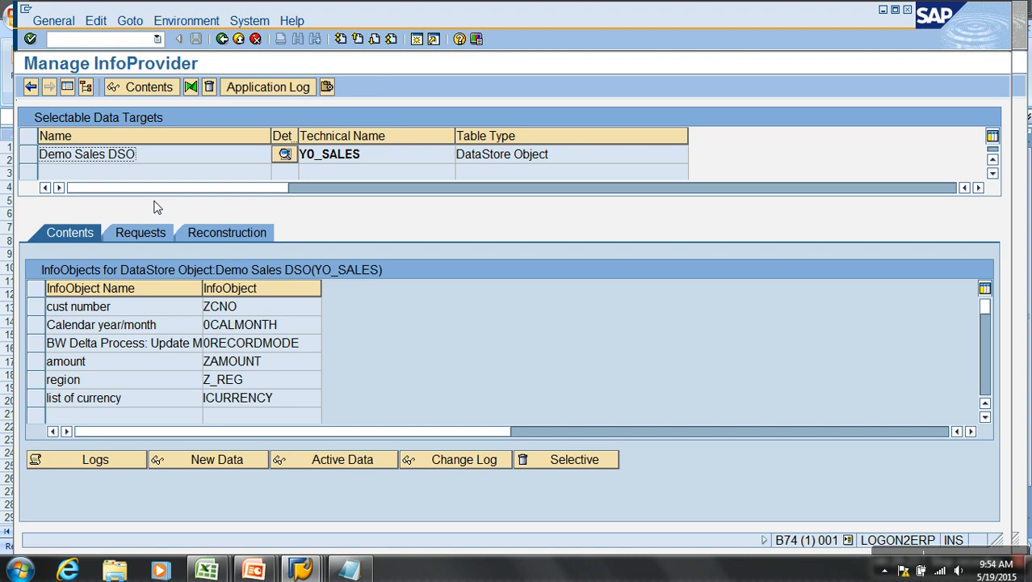
click(145, 238)
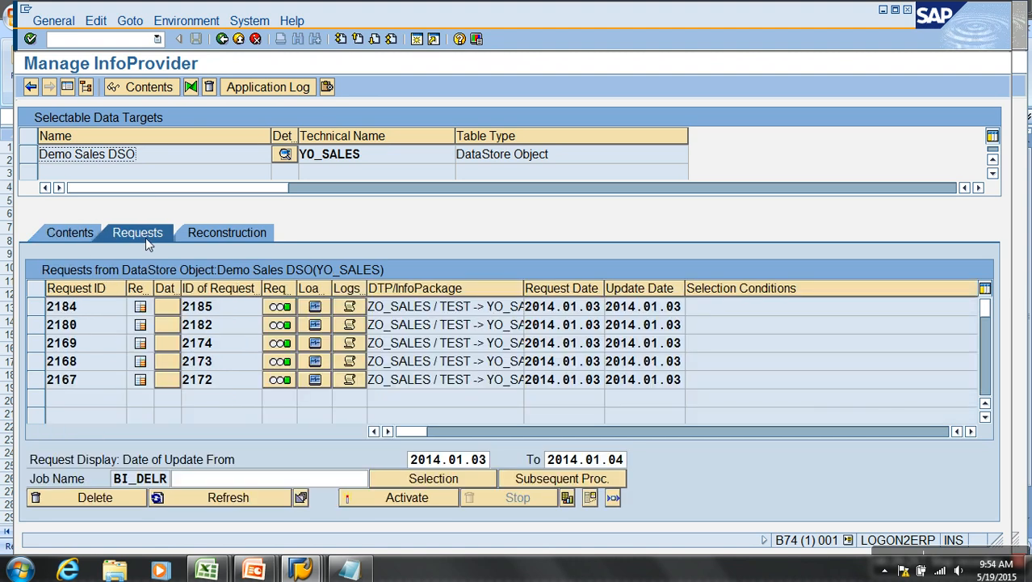
click(187, 21)
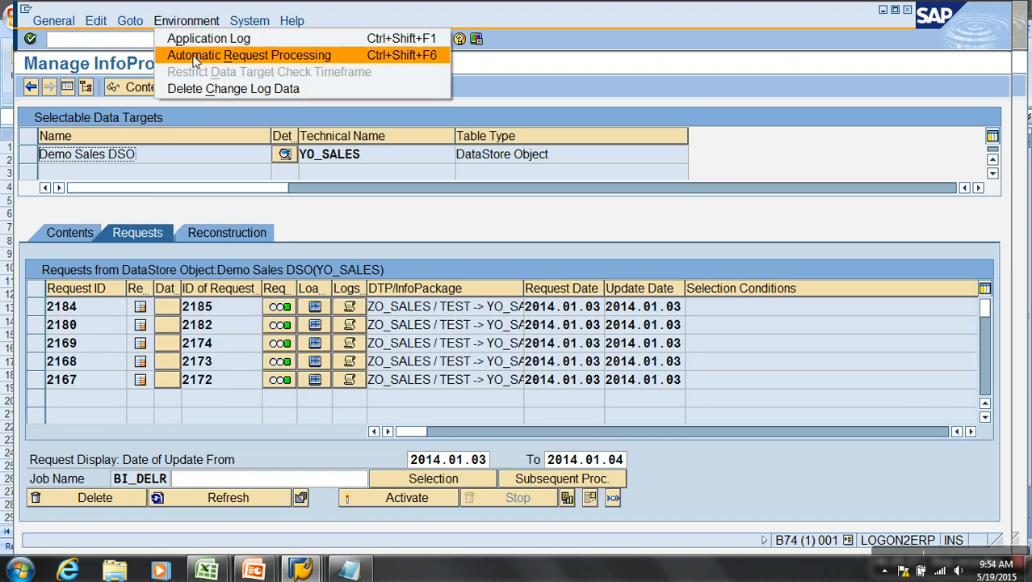
click(223, 89)
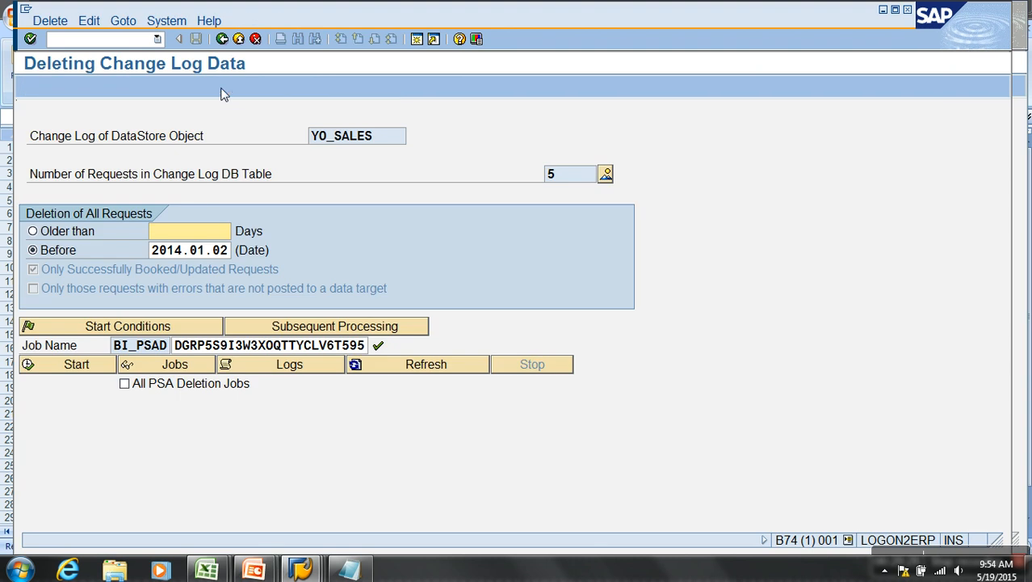
click(165, 252)
click(171, 233)
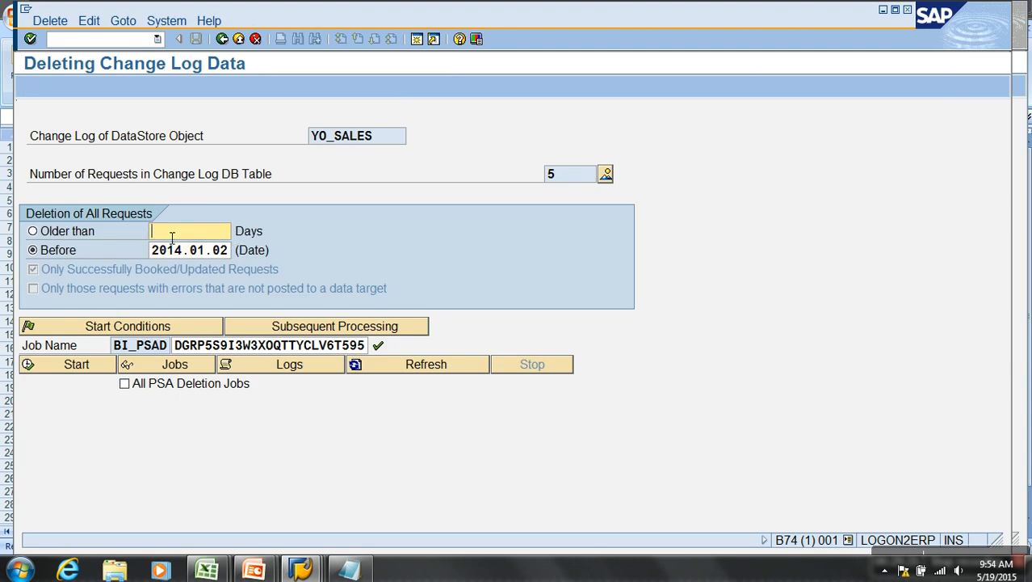
click(222, 39)
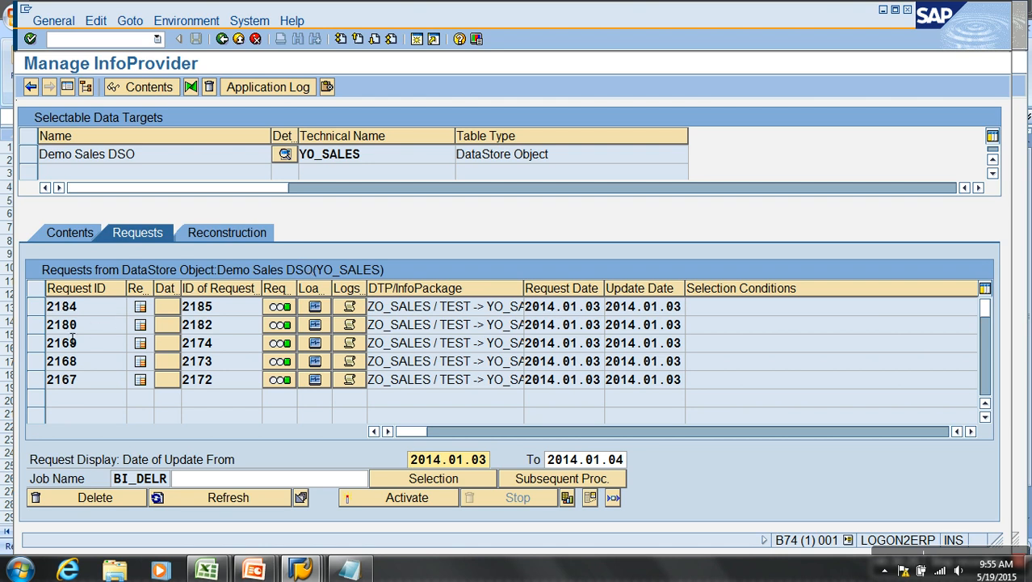
Step: Try to delete request 2180 from Demo Sales DSO and refresh the request list
click(45, 326)
click(123, 496)
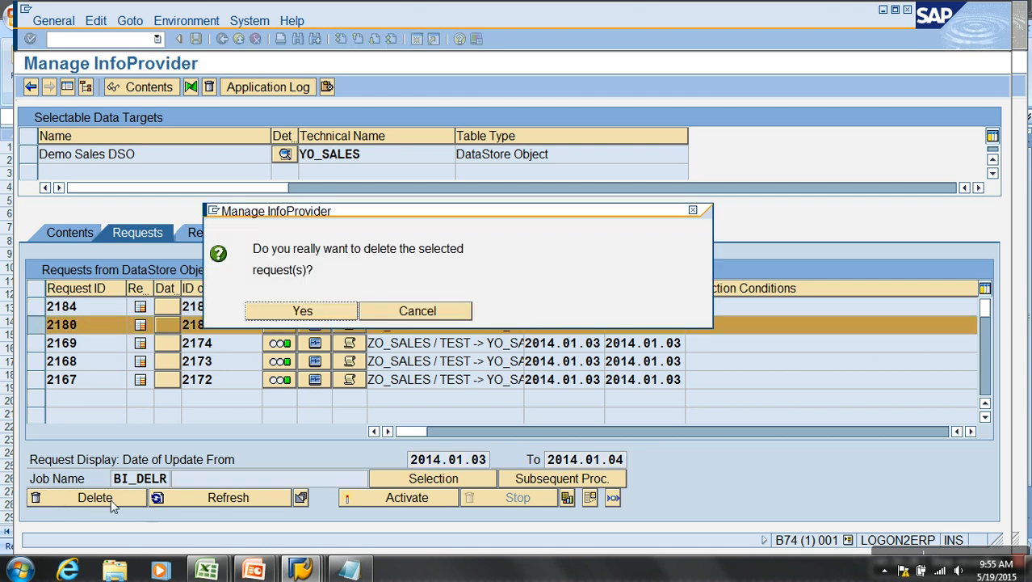
click(300, 312)
click(323, 387)
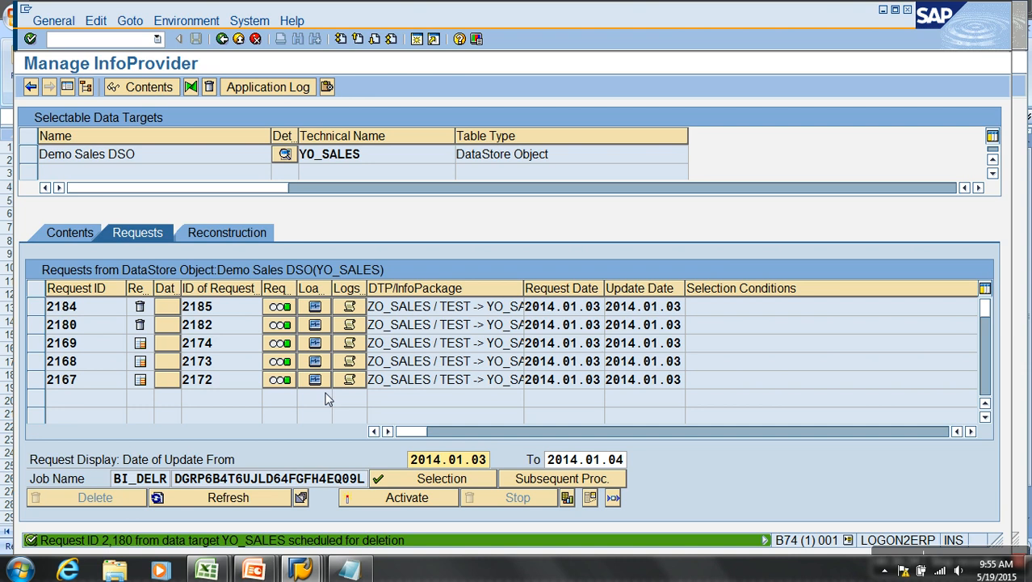
click(229, 497)
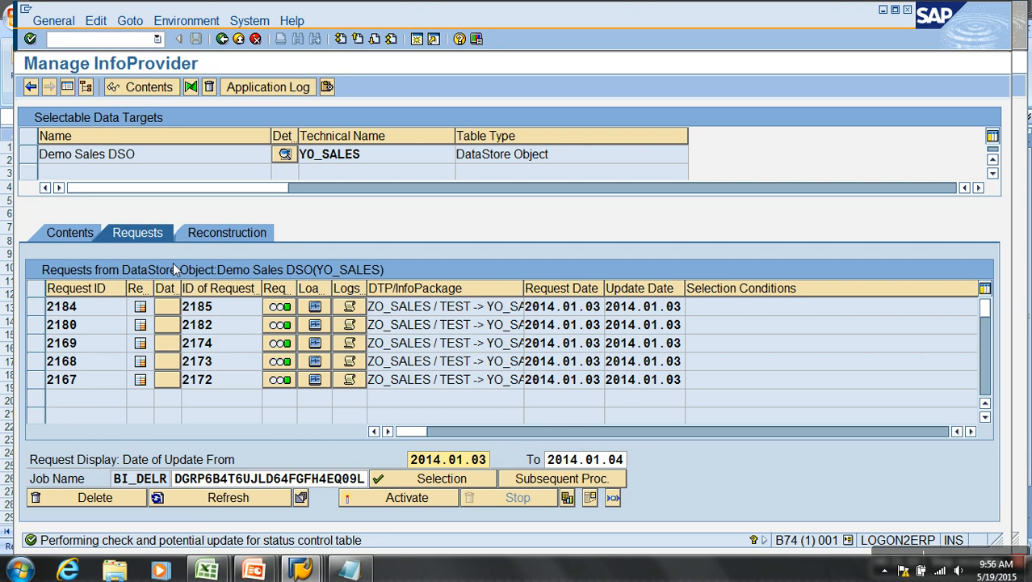
Step: Delete the entire contents of Demo Sales DSO from the Favorites tree and review the deletion log's table entries
click(239, 40)
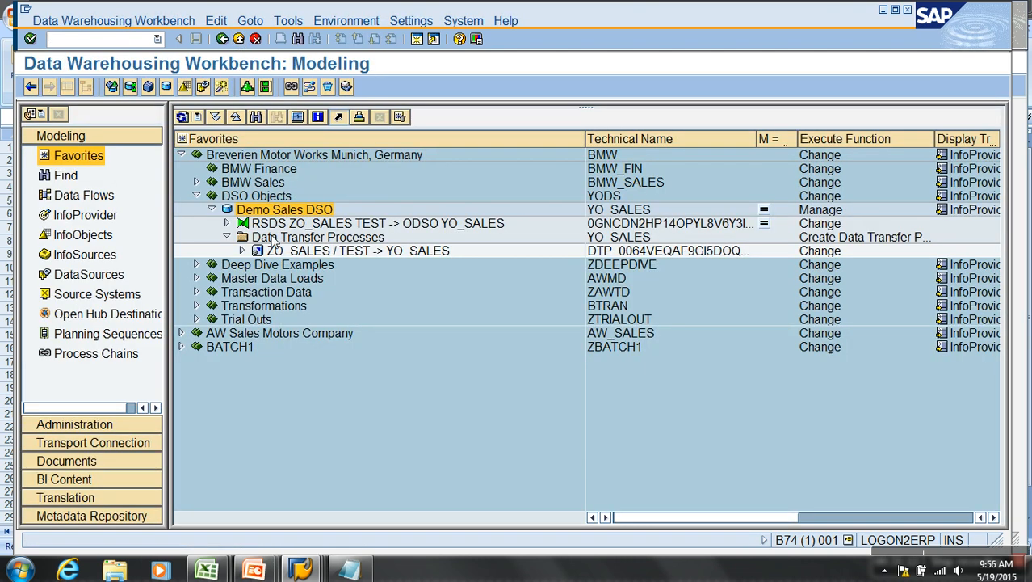
right_click(289, 215)
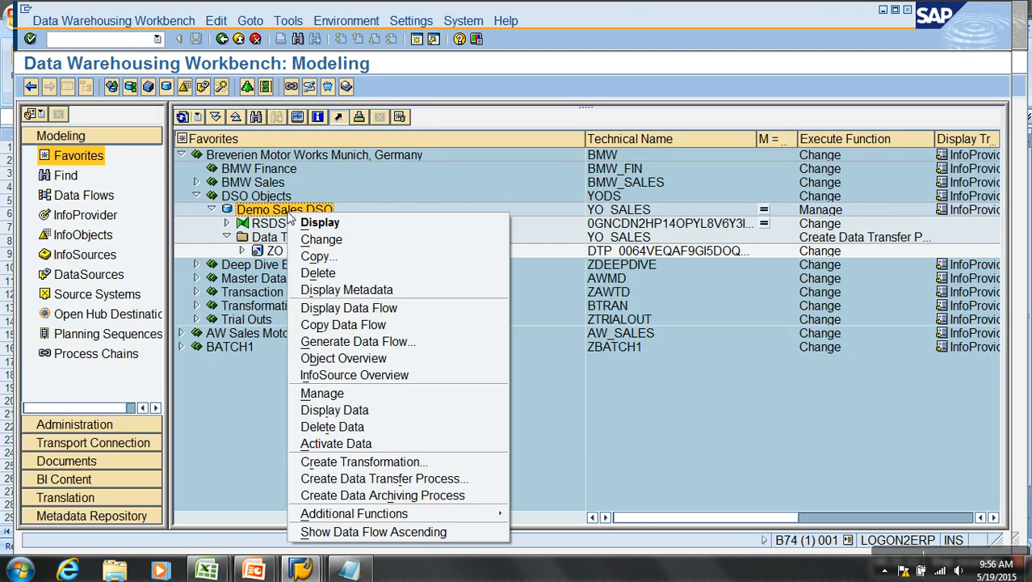
click(362, 426)
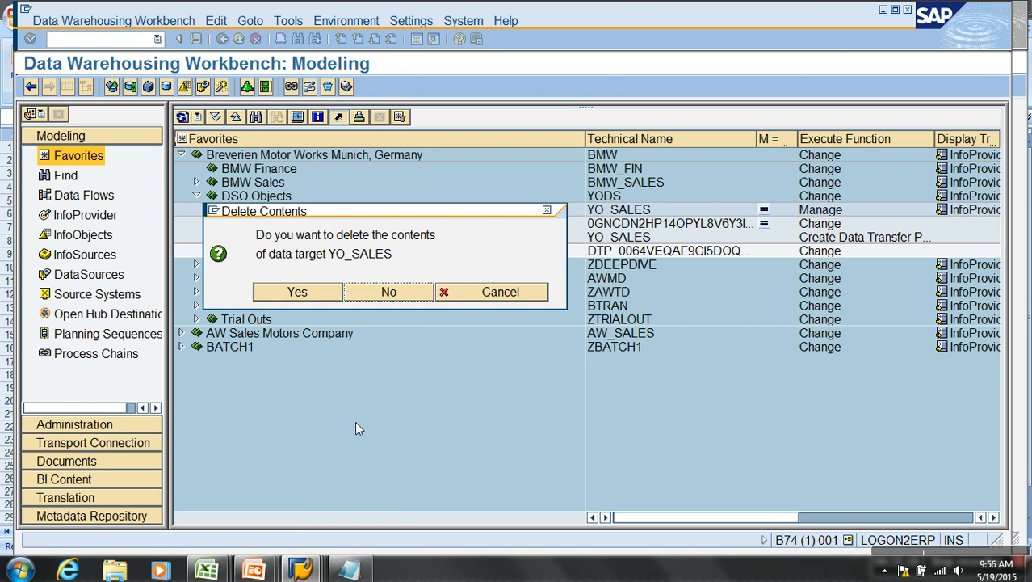
click(304, 295)
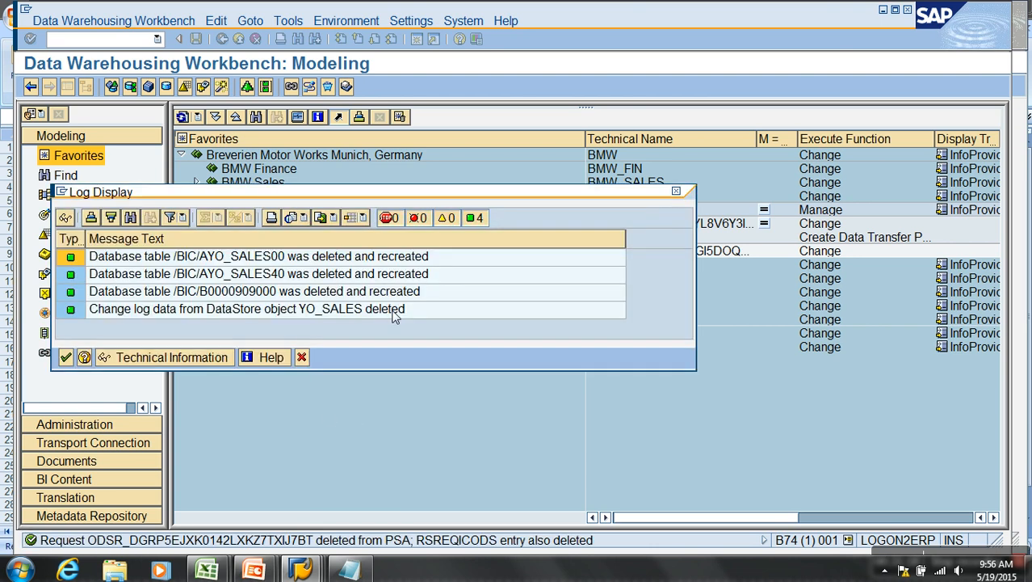
click(229, 259)
click(246, 276)
click(247, 295)
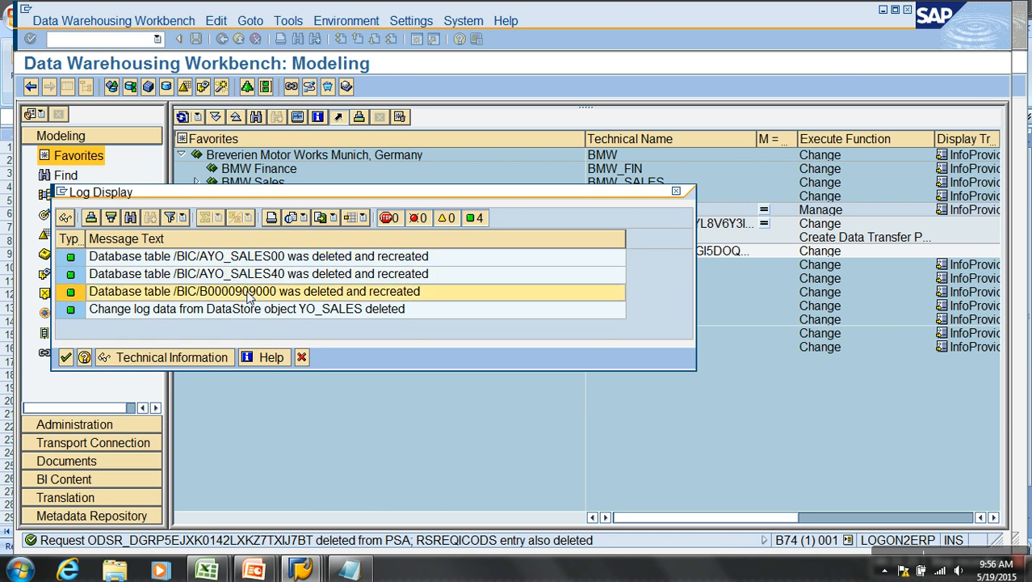
click(66, 357)
Step: Execute the data transfer process ZO_SALES / TEST -> YO_SALES without displaying the request monitor
double_click(313, 252)
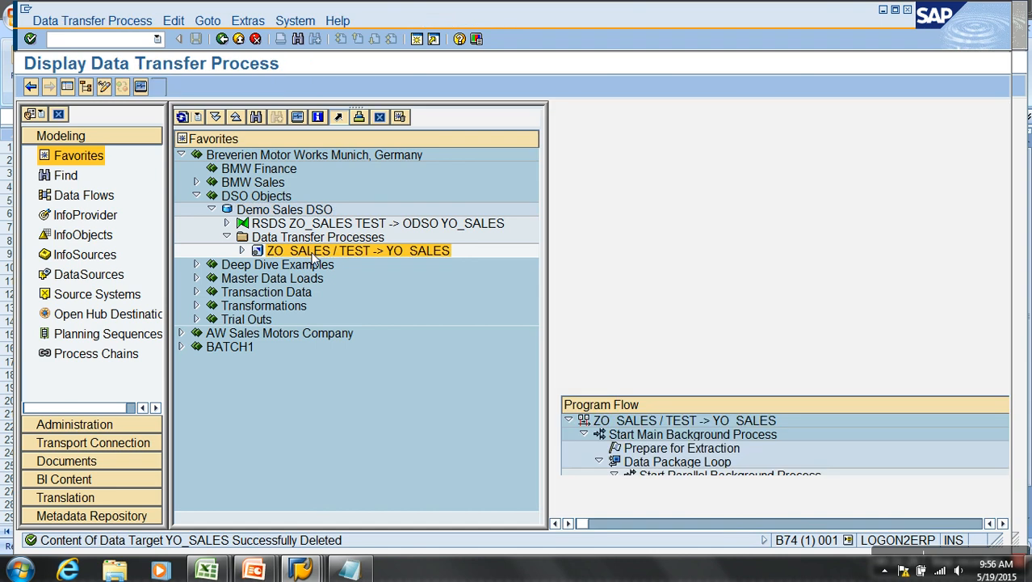
click(67, 86)
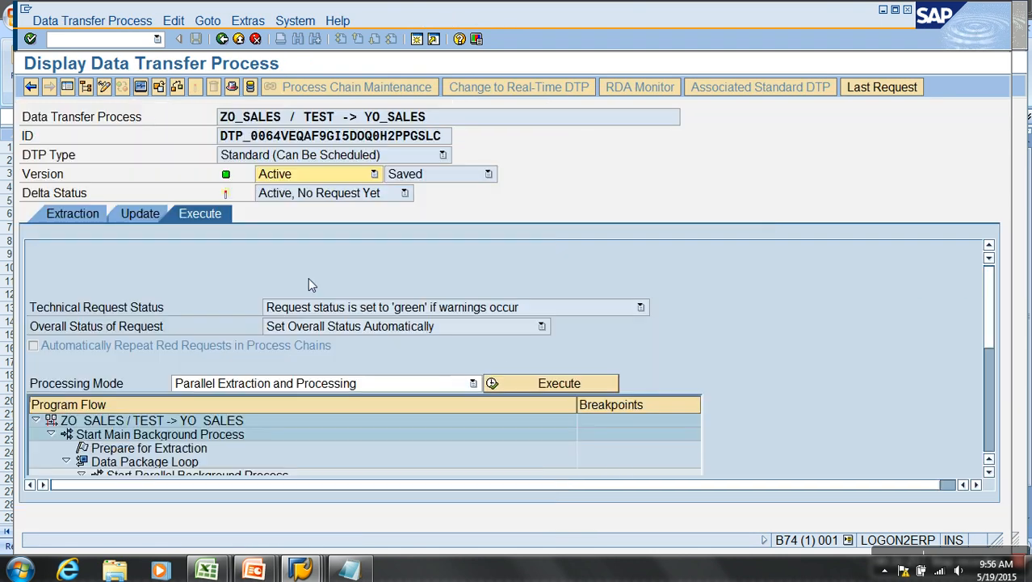
click(568, 386)
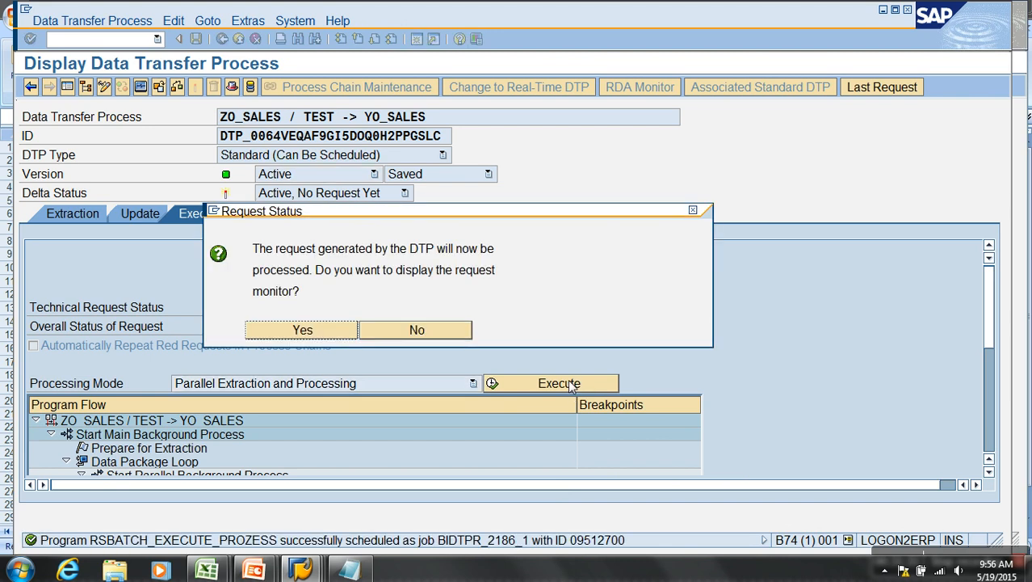
click(379, 332)
click(236, 38)
Step: Manage Demo Sales DSO and check the status and transferred records of the new load request
right_click(306, 211)
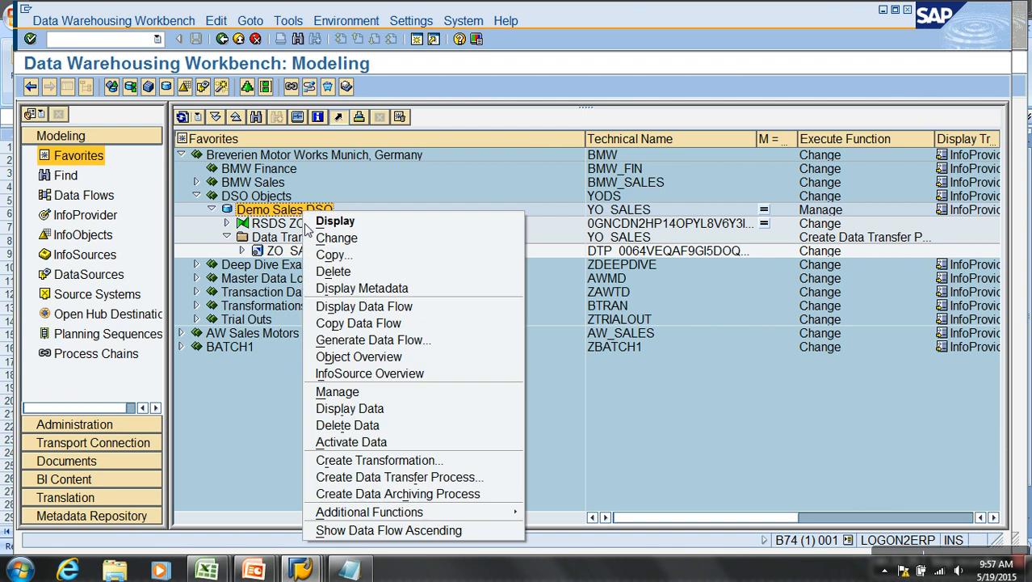
click(369, 389)
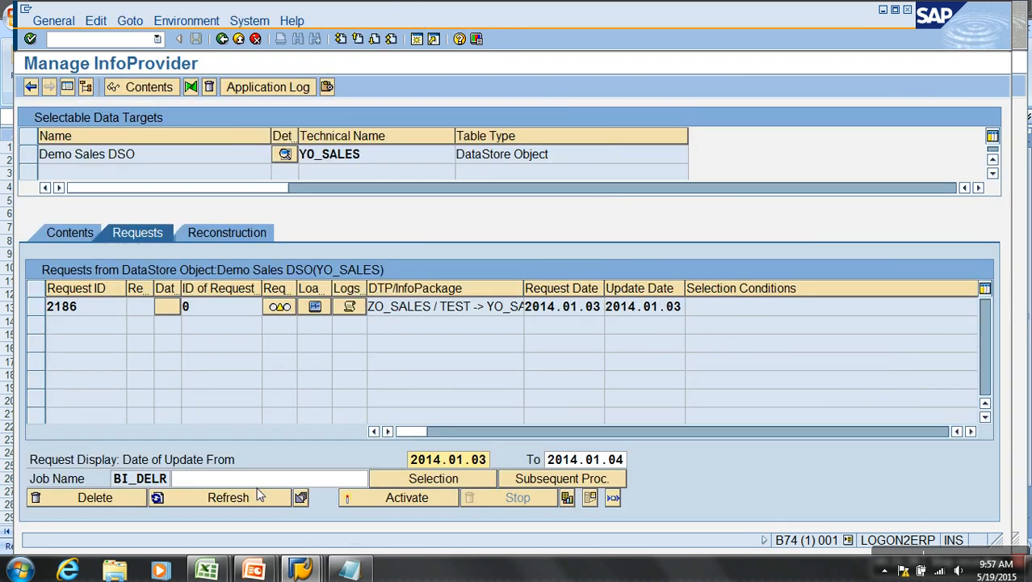
click(253, 498)
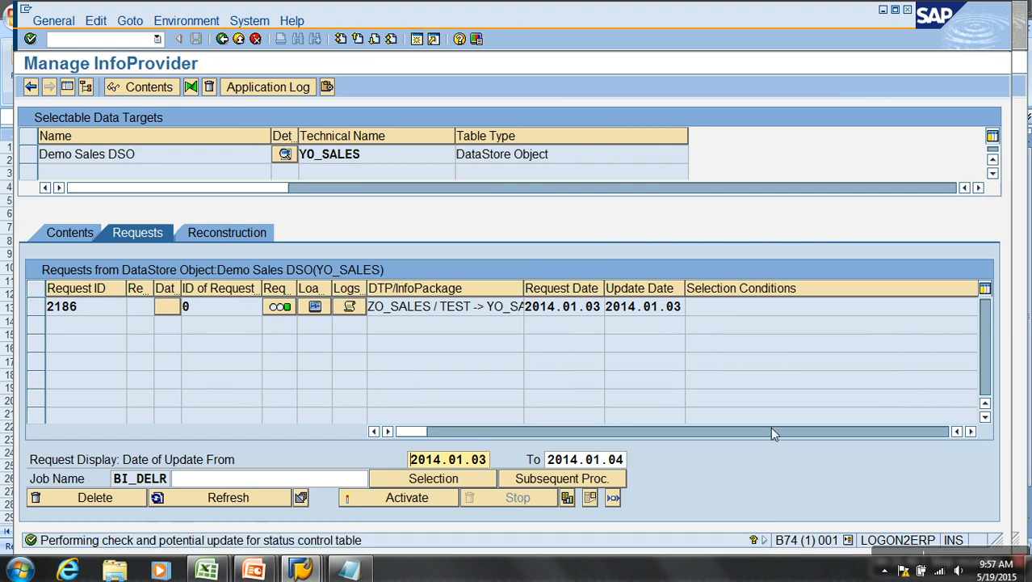
click(971, 431)
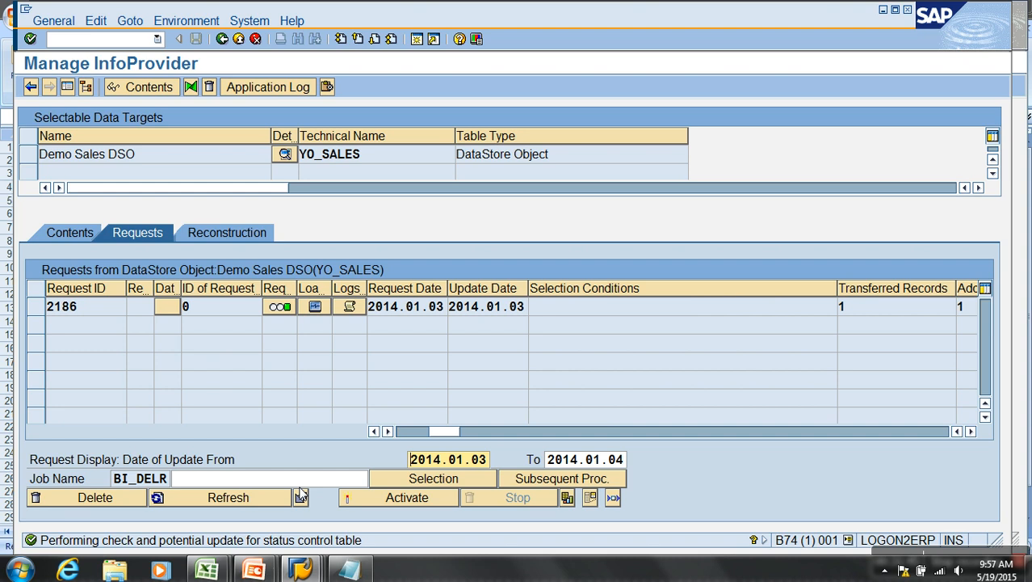
Step: Refresh the Demo Sales DSO request list repeatedly to track requests 2187 to 2190 until loading completes
click(254, 500)
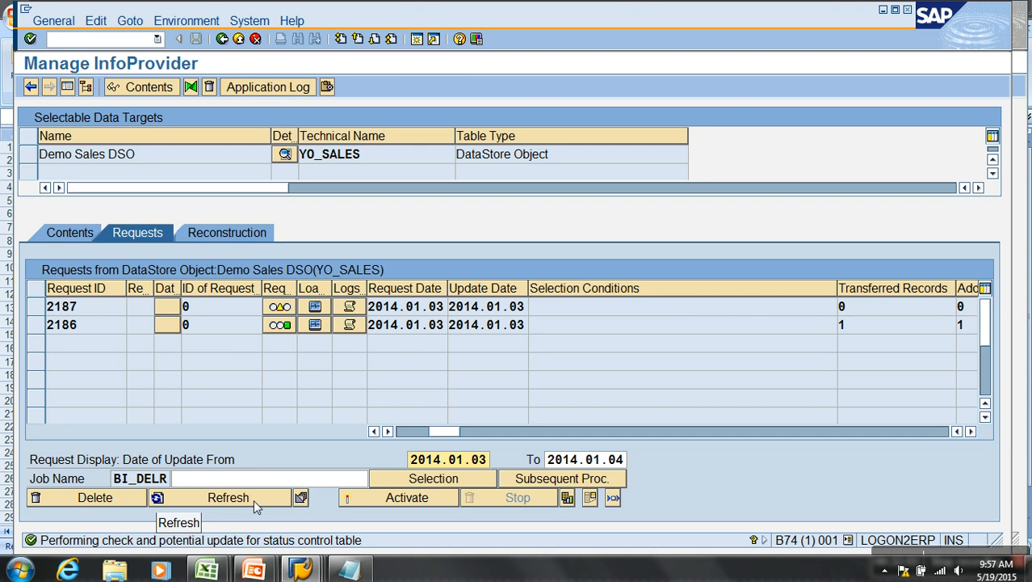
click(252, 499)
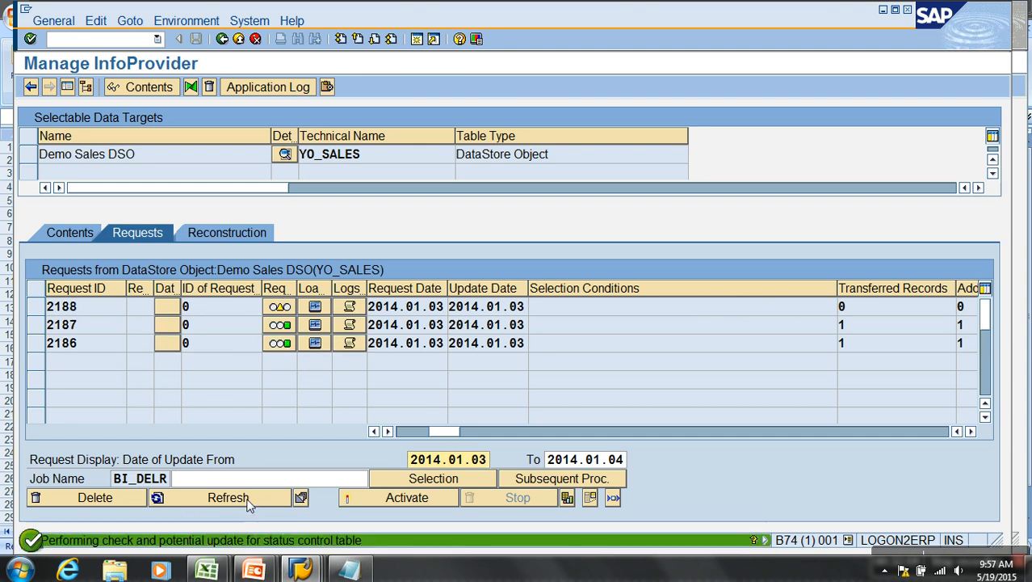
click(246, 502)
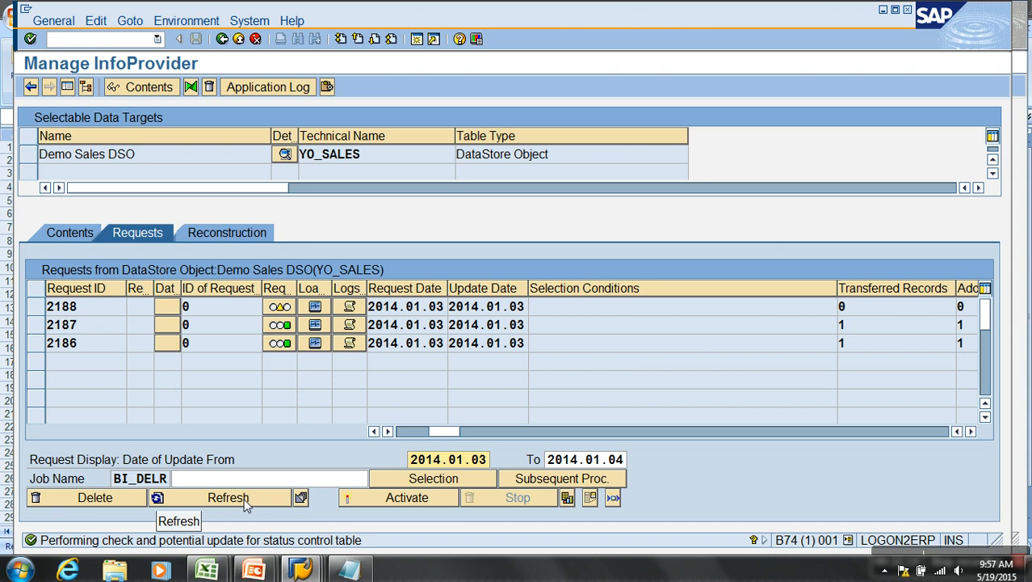
click(244, 503)
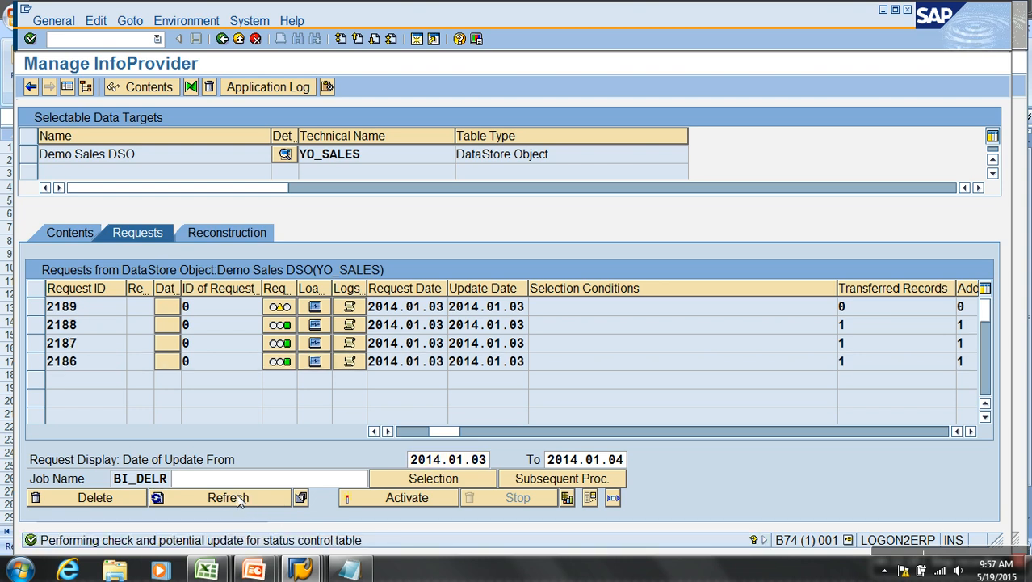
click(237, 499)
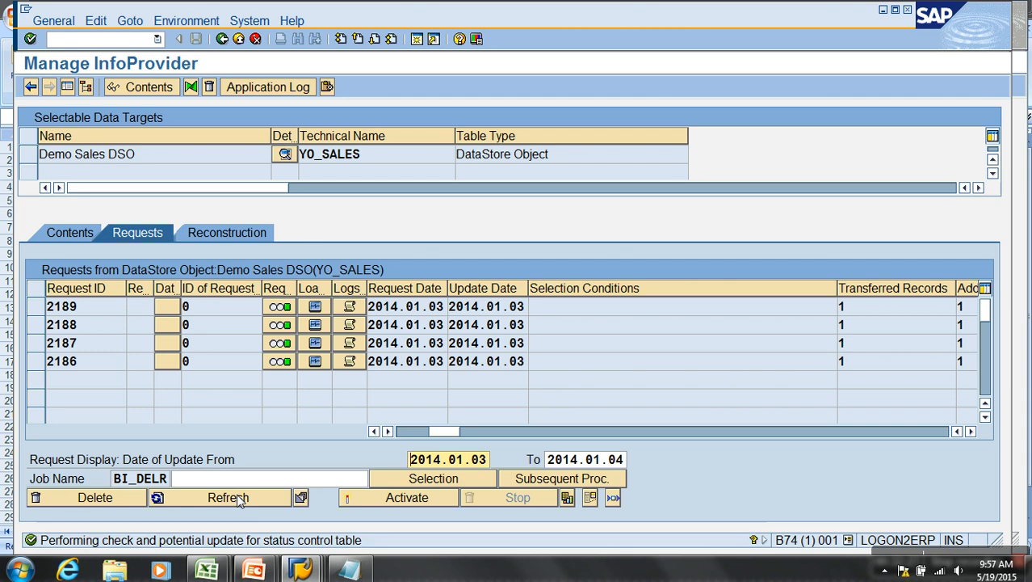
click(238, 499)
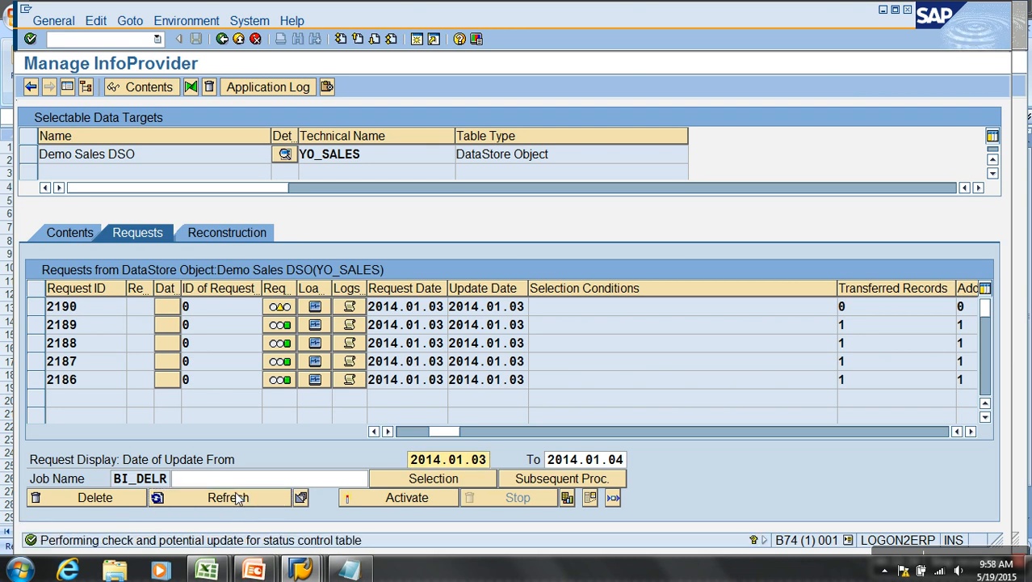
click(237, 498)
click(248, 500)
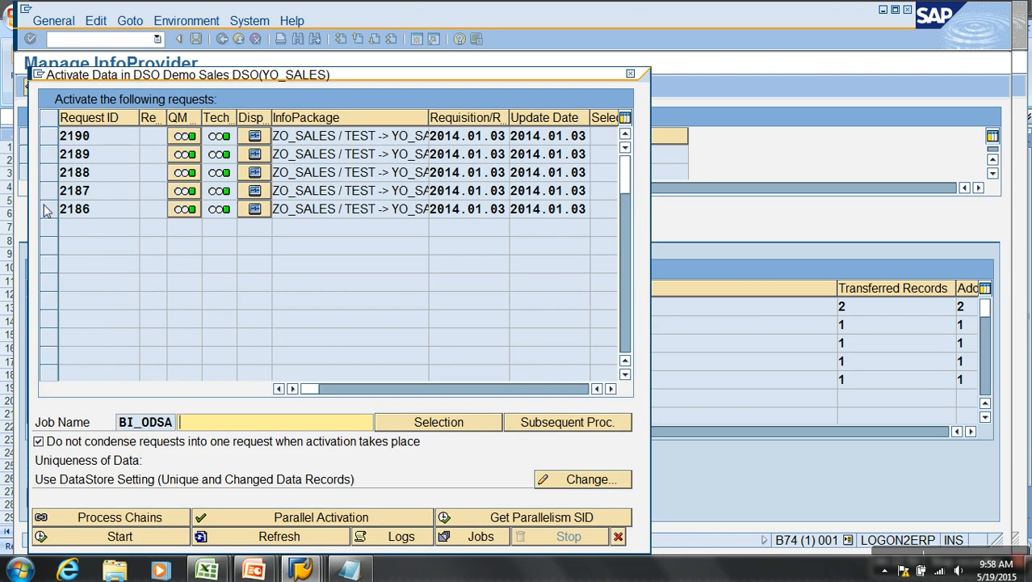
Step: Activate requests 2186 to 2190 in Demo Sales DSO, keeping them uncondensed, and close the activation dialog
click(48, 207)
drag(51, 200, 49, 134)
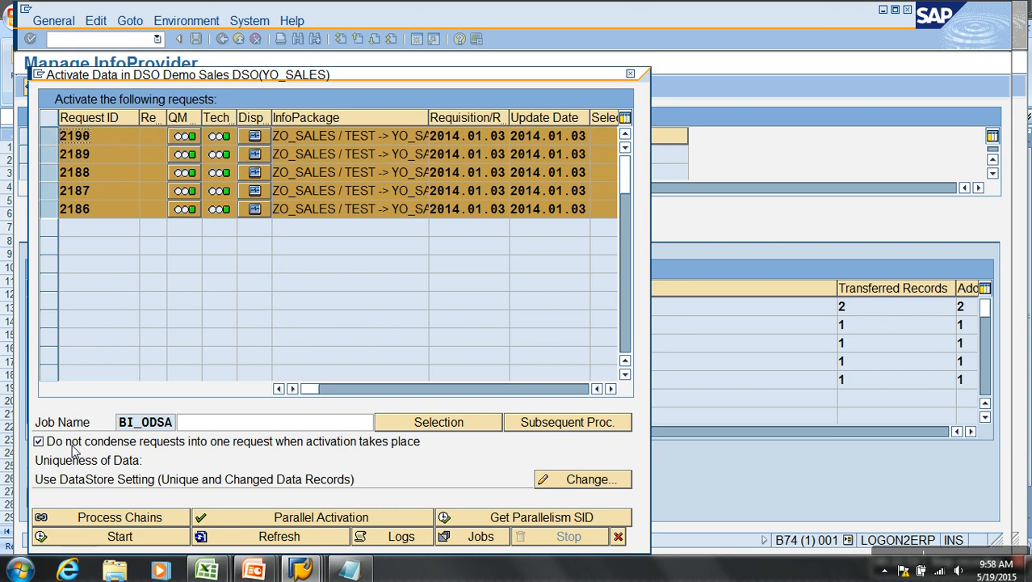
click(127, 539)
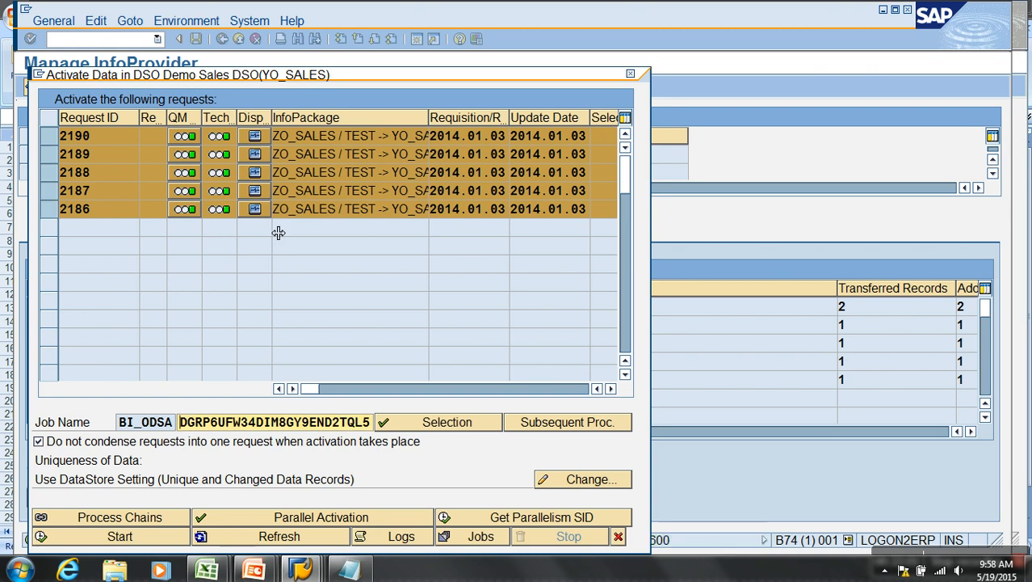
click(618, 536)
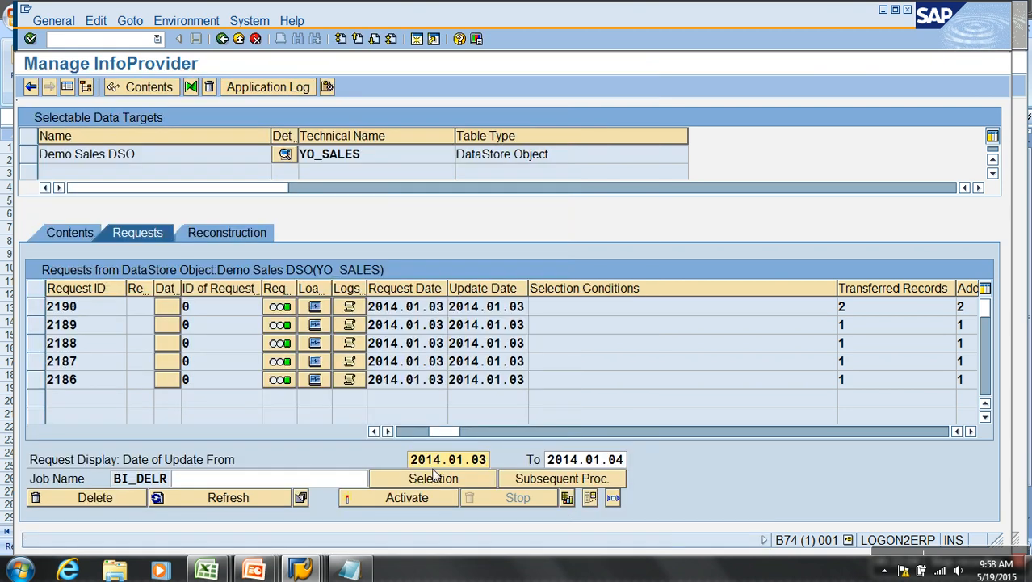
Step: Apply the proposed status changes for YO_SALES and check the activated requests' details in the refreshed list
click(247, 501)
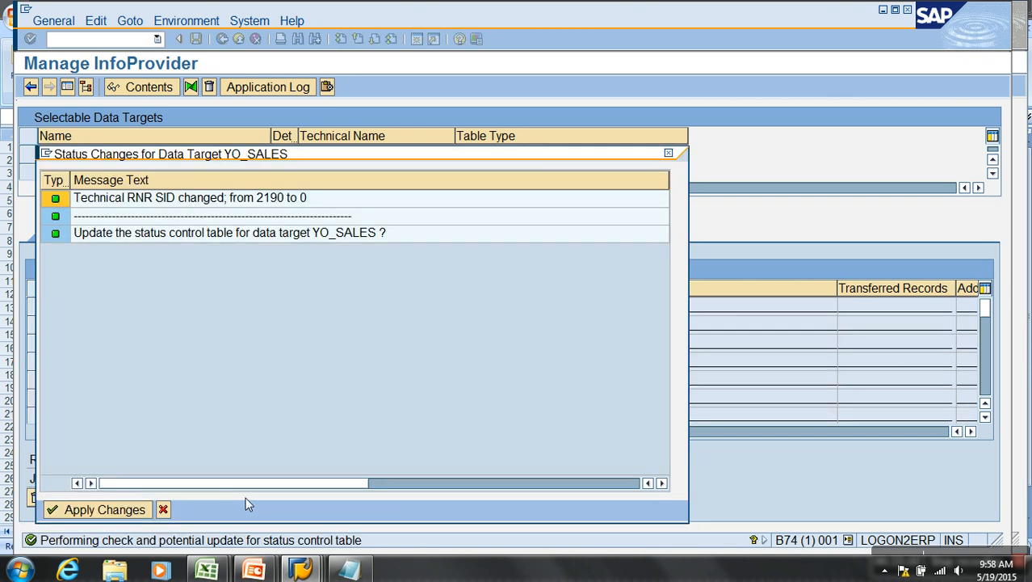
click(127, 513)
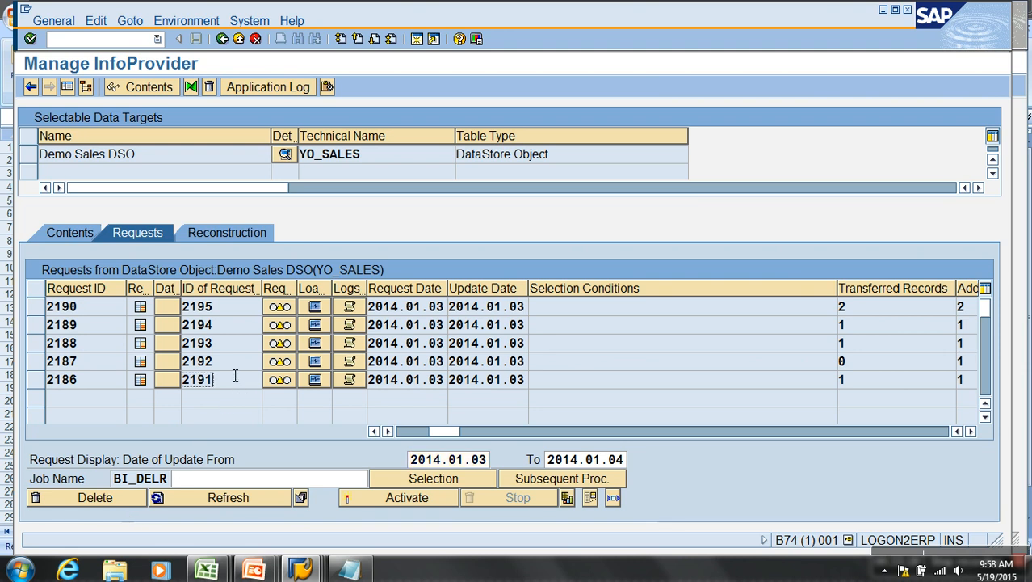
click(241, 306)
click(218, 502)
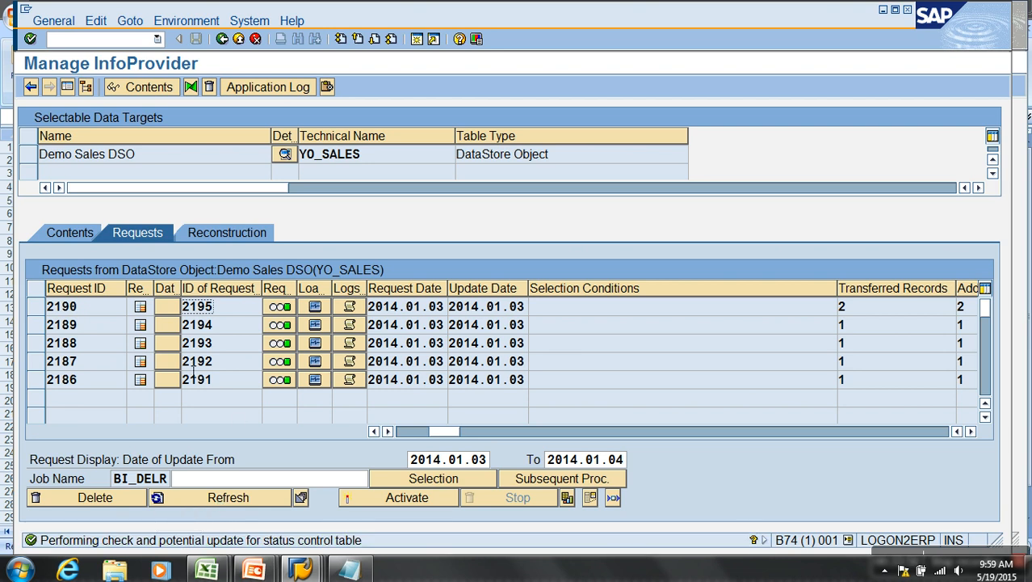
click(912, 432)
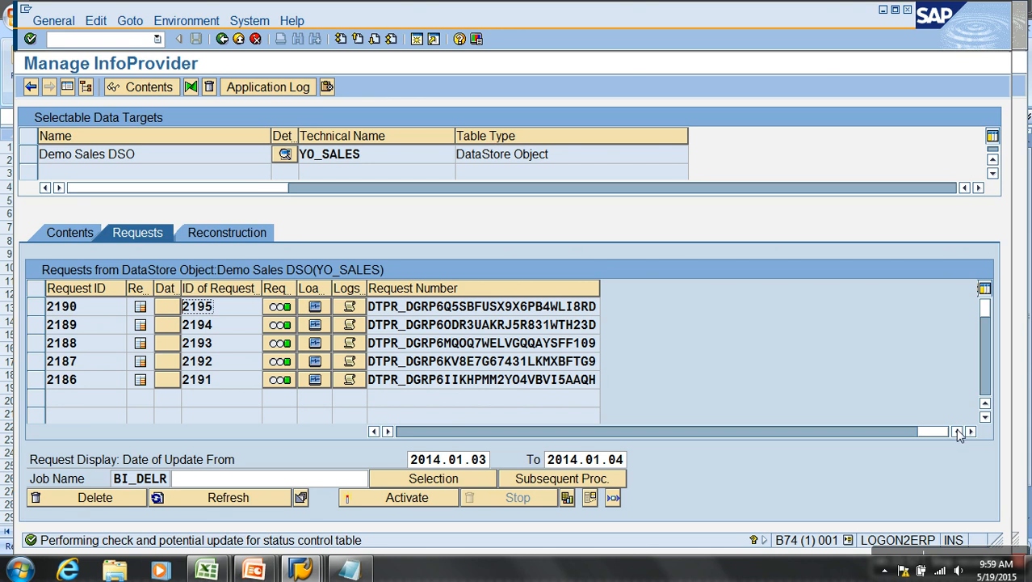
Step: Examine the update times, PSA request numbers and activation request IDs of requests 2186 to 2190 in Demo Sales DSO
click(957, 431)
click(957, 431)
click(655, 311)
click(645, 347)
click(638, 379)
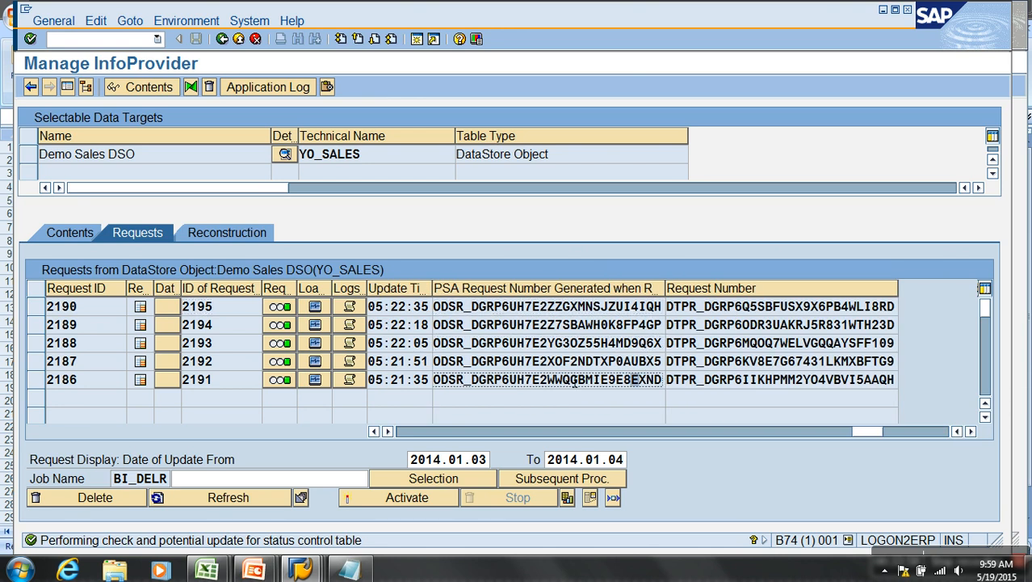
click(231, 310)
click(225, 345)
click(226, 364)
click(226, 382)
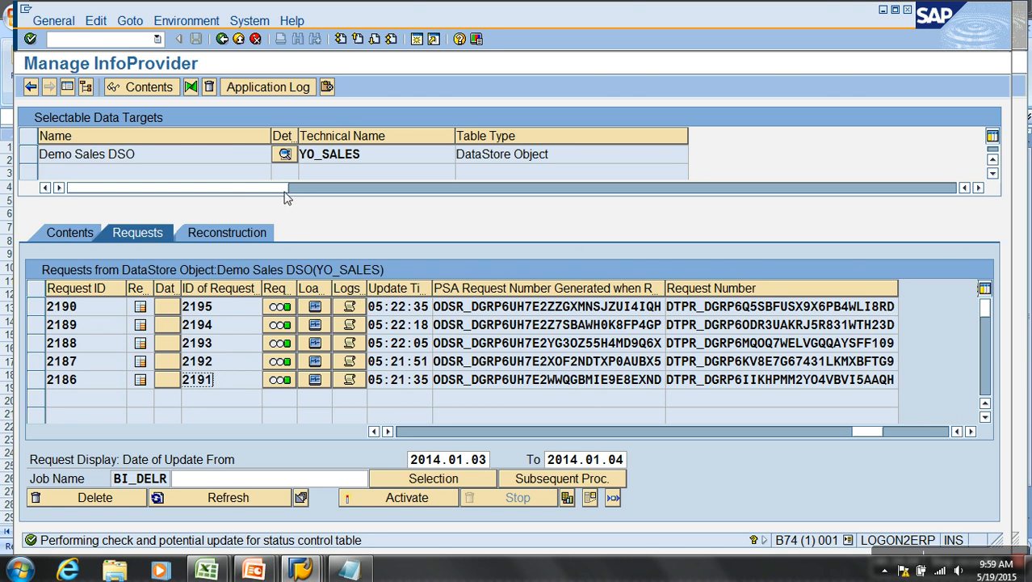
Step: Highlight the Selective Deletion entry in the Notepad list of deletion methods and return to Demo Sales DSO management
click(366, 567)
drag(355, 152, 94, 153)
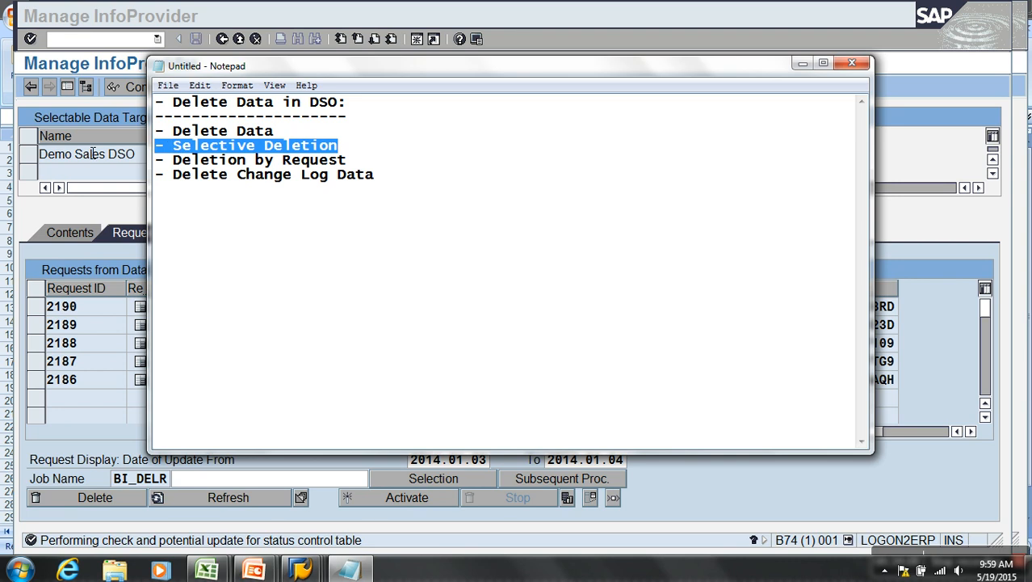
click(72, 247)
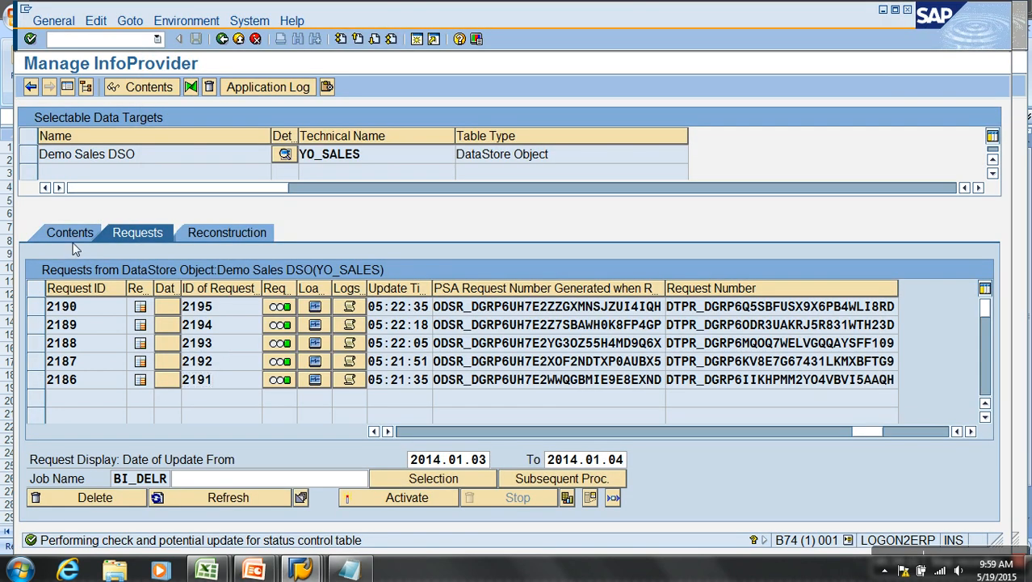
Step: Display all records in the active data table of Demo Sales DSO and return to its management view
click(71, 235)
click(317, 461)
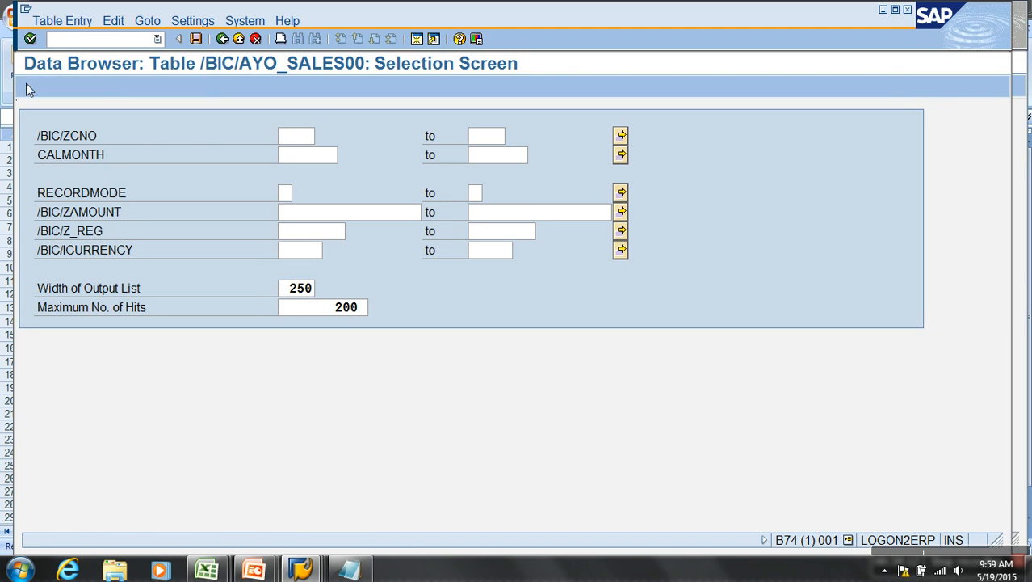
click(28, 89)
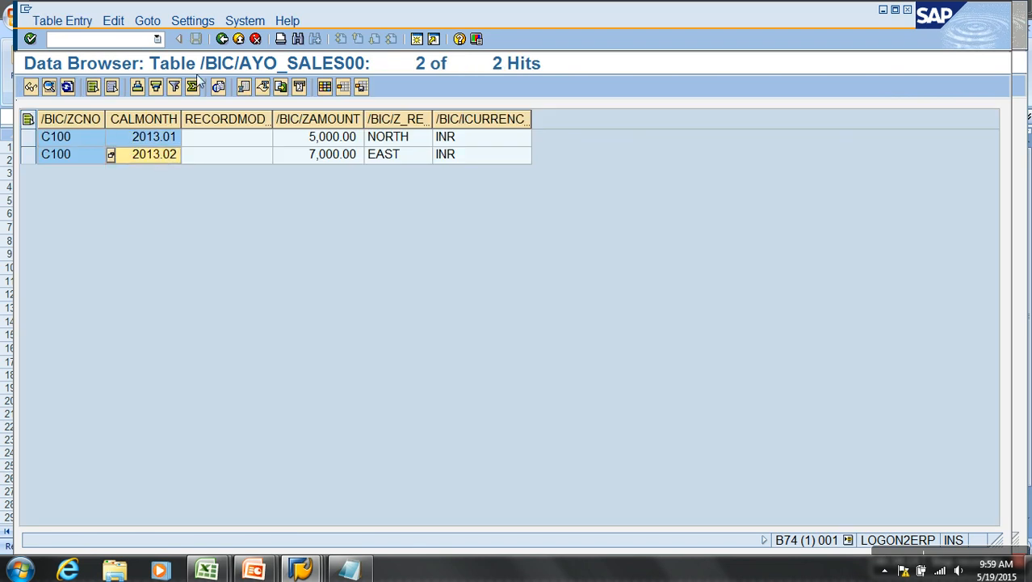
click(221, 38)
click(222, 39)
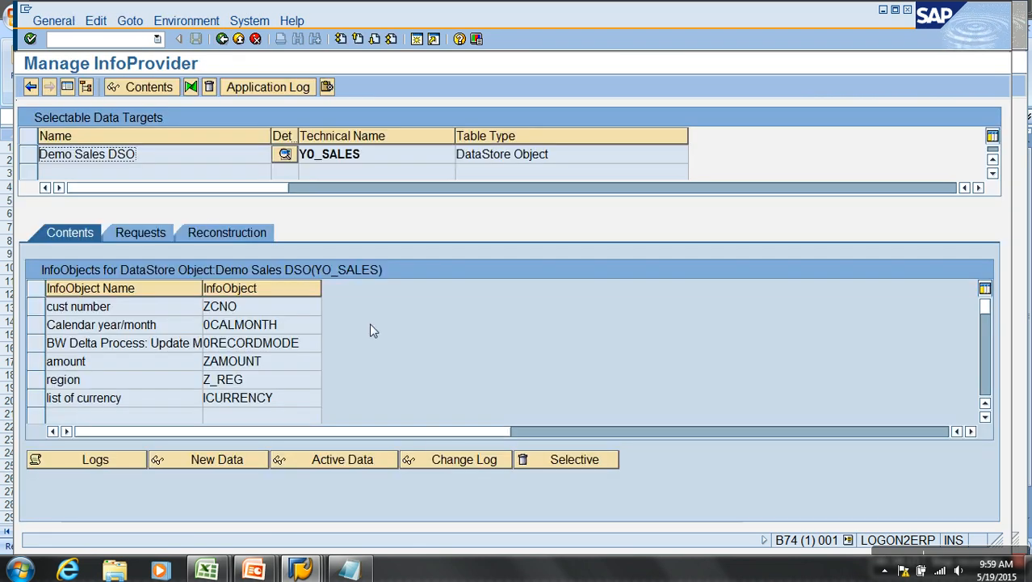
Step: Define the selective deletion criteria for YO_SALES as customer number C100 and calendar month 2013.01
click(132, 235)
click(75, 236)
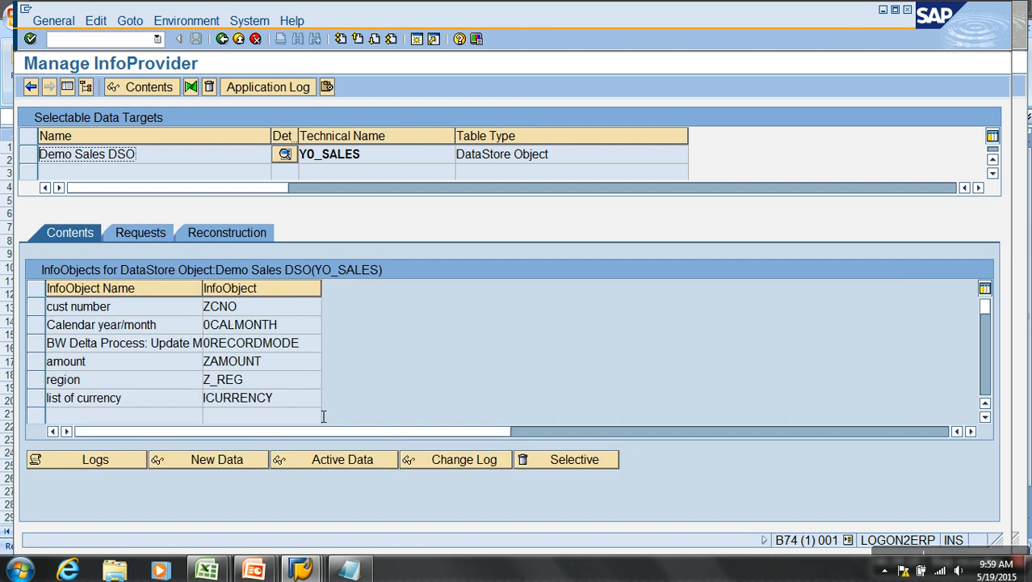
click(557, 462)
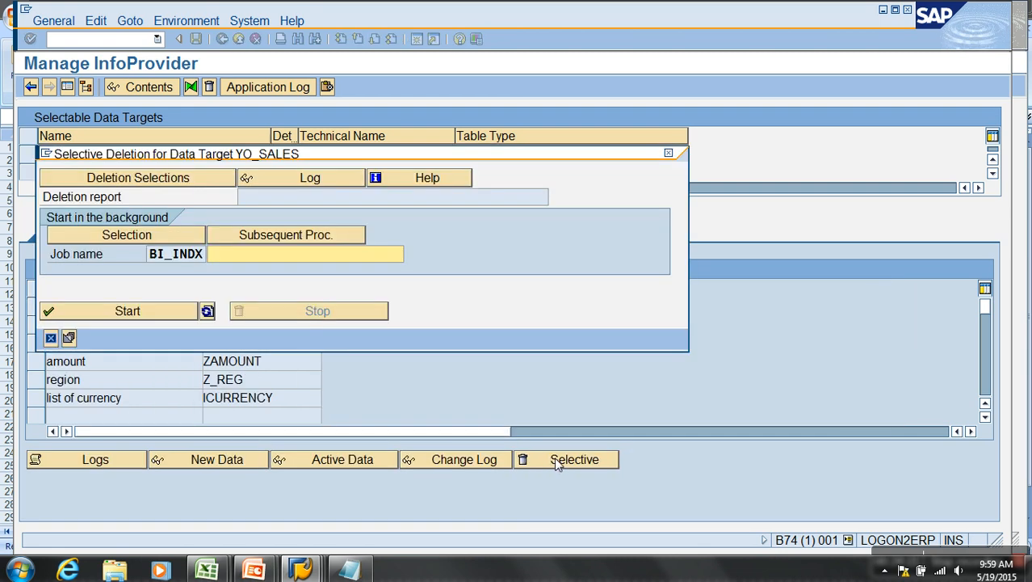
click(115, 180)
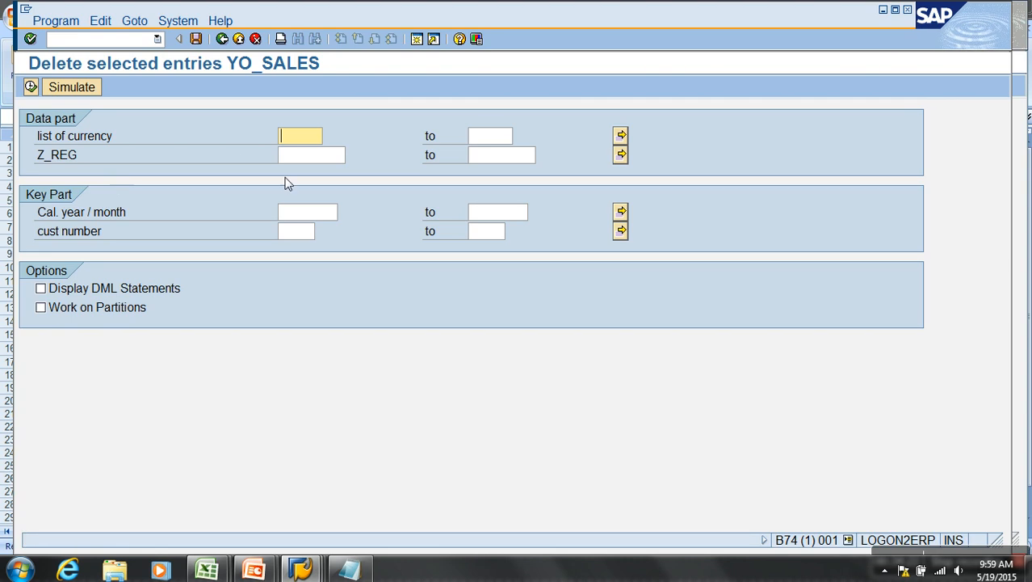
click(294, 230)
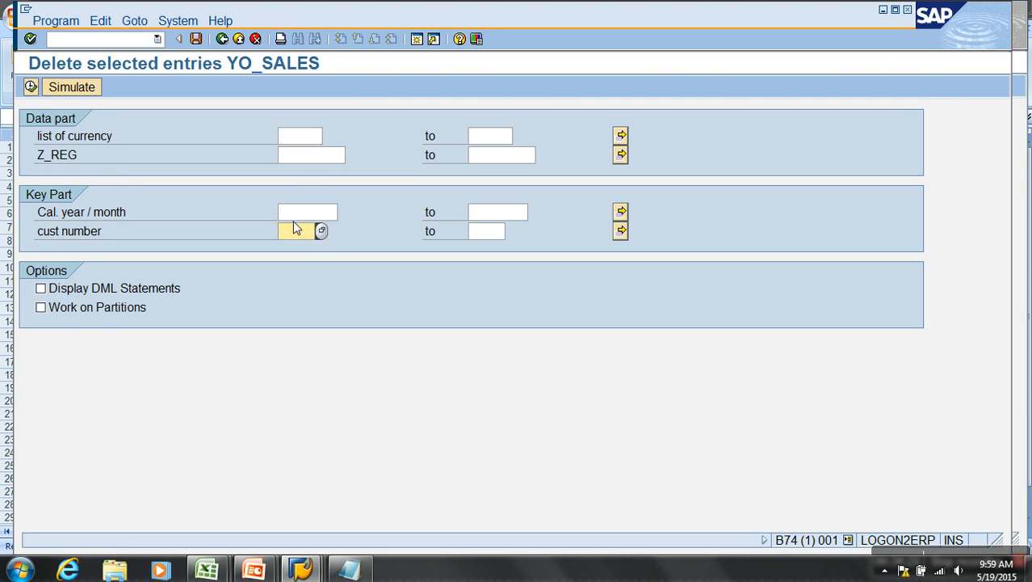
text(C100)
click(343, 214)
scroll(366, 388, down, 1)
scroll(366, 388, down, 2)
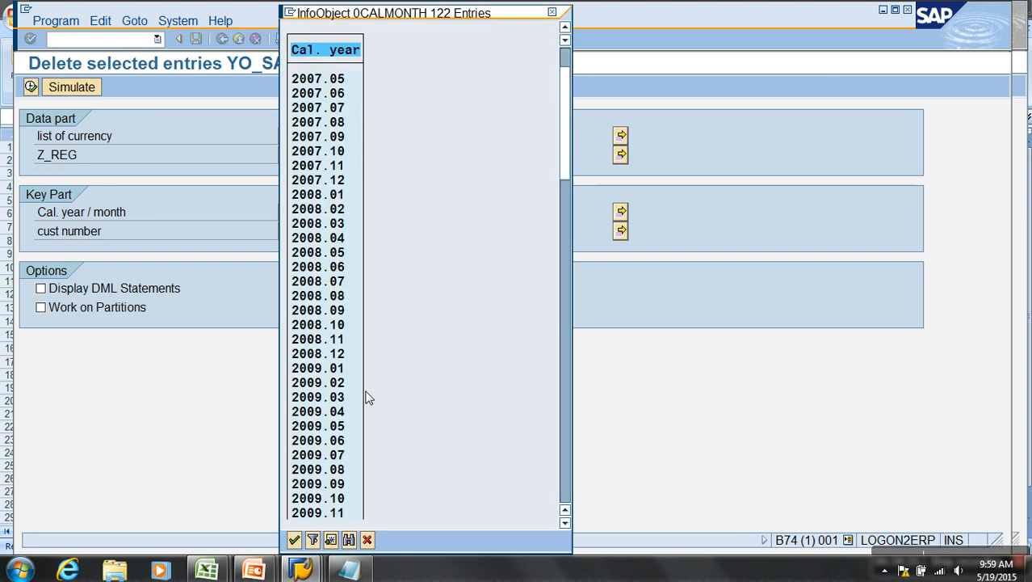
click(566, 482)
click(566, 482)
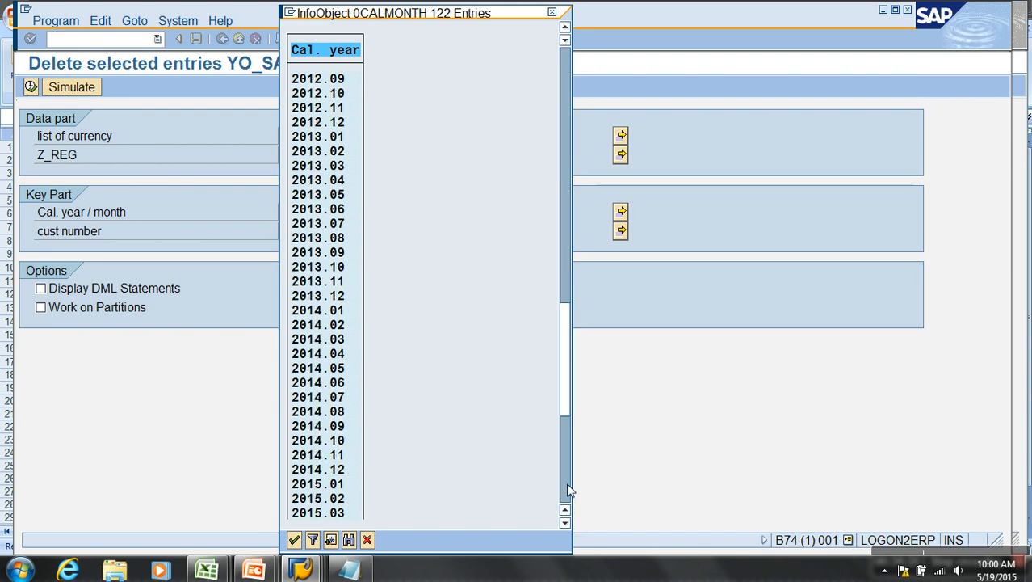
double_click(319, 138)
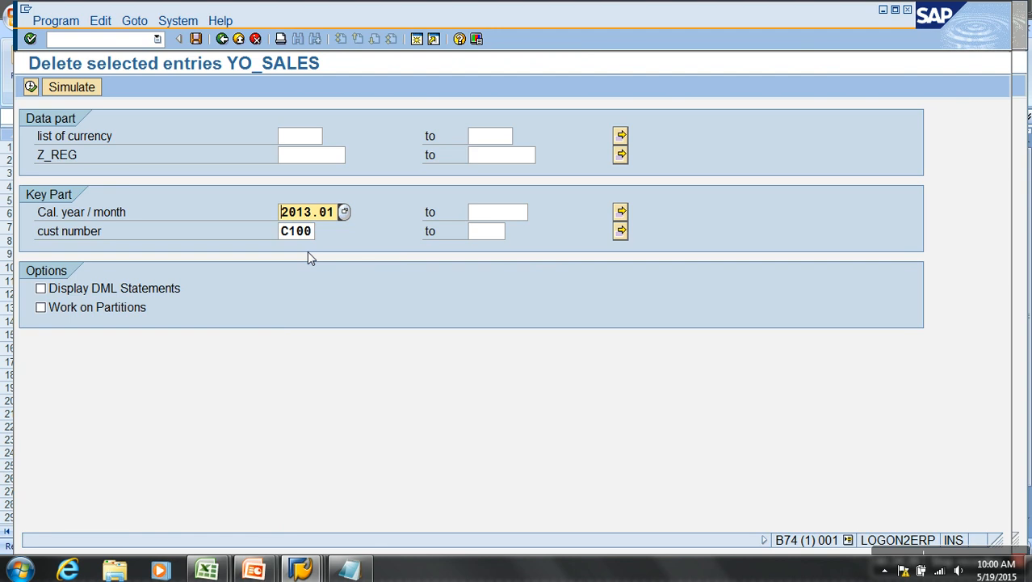
click(31, 87)
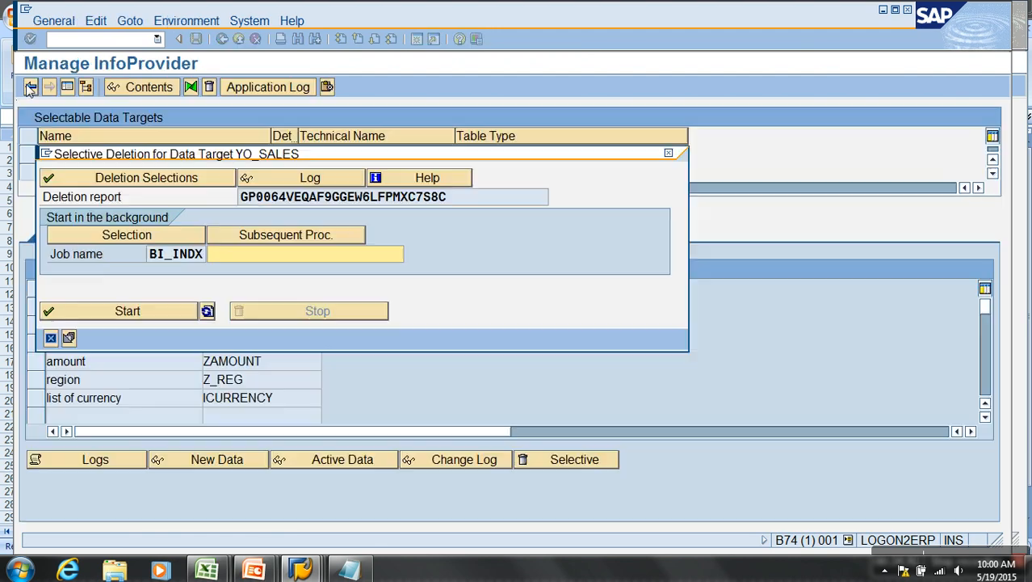
Step: Run the selective deletion for YO_SALES with immediate start, confirm it, refresh its status and close the dialog
click(146, 237)
click(88, 176)
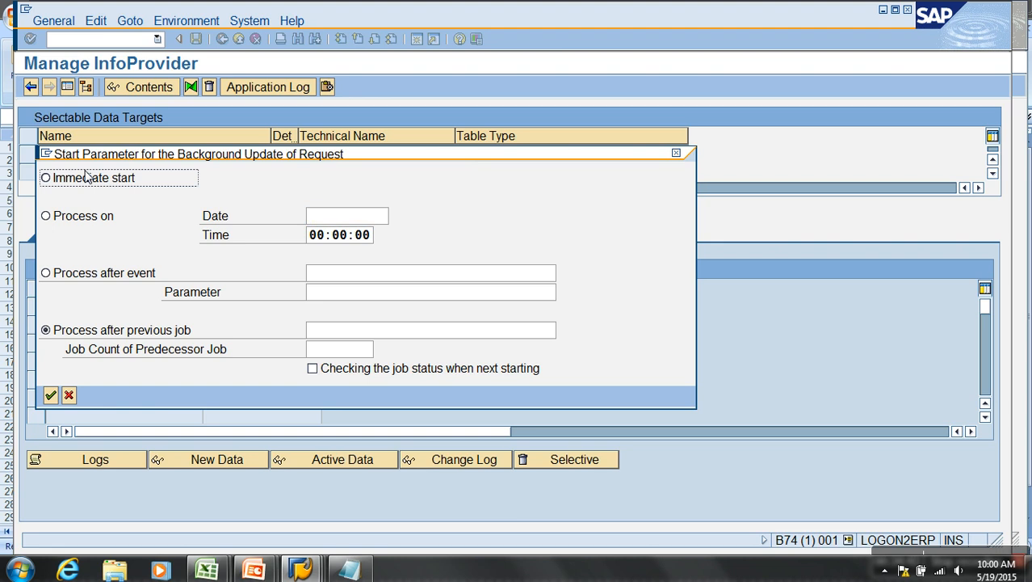
click(50, 394)
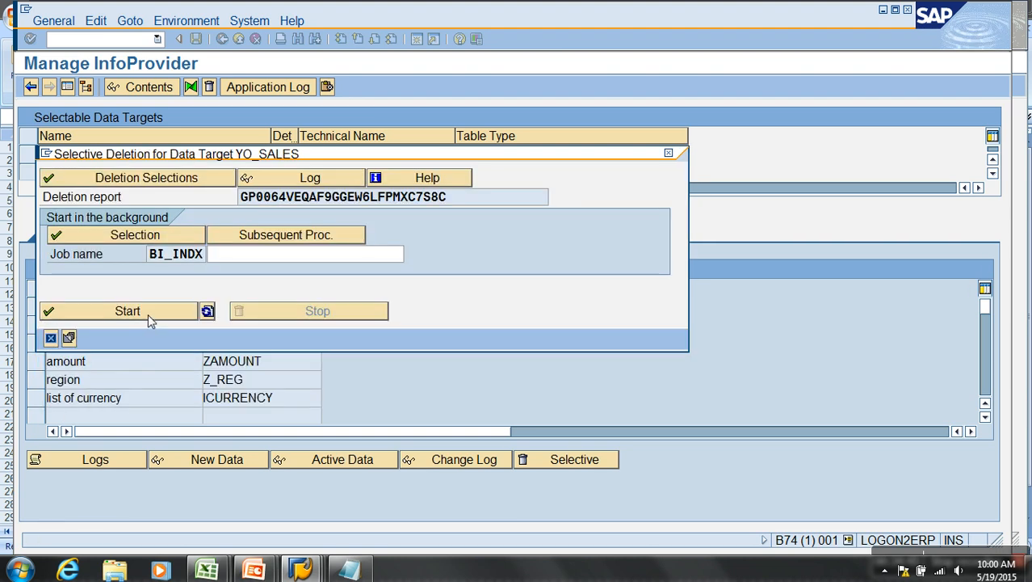
click(145, 314)
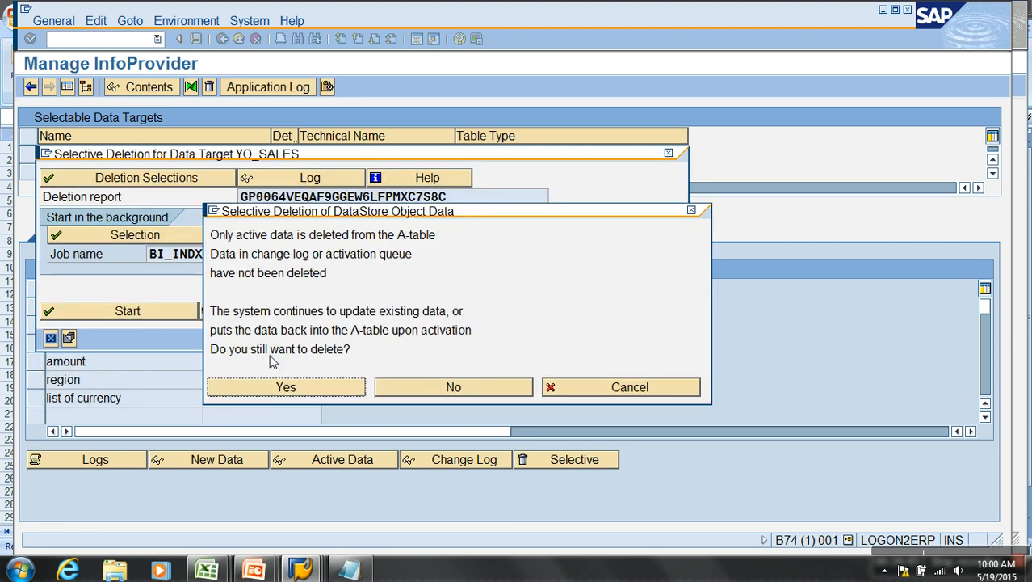
drag(226, 239, 299, 397)
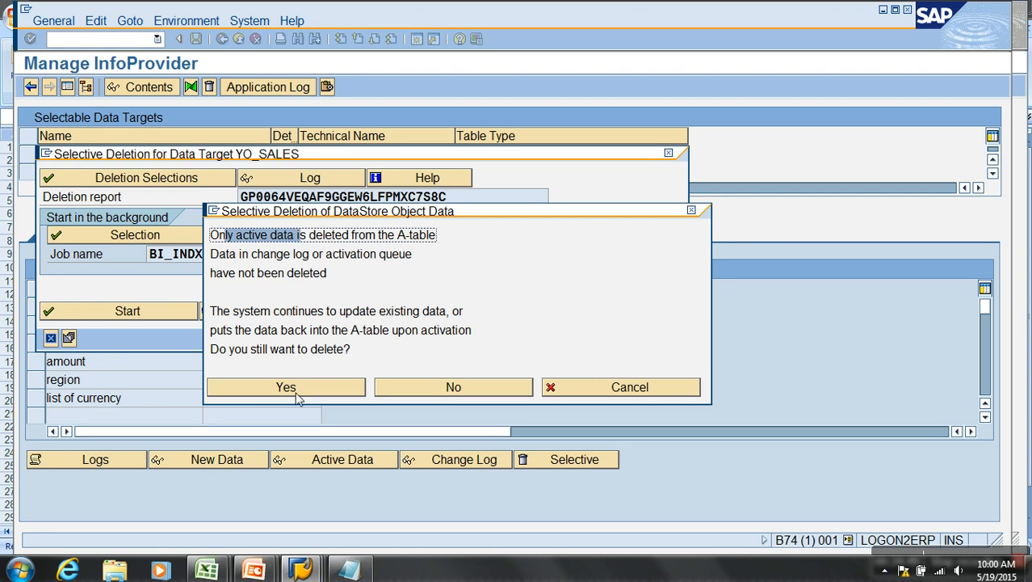
click(299, 396)
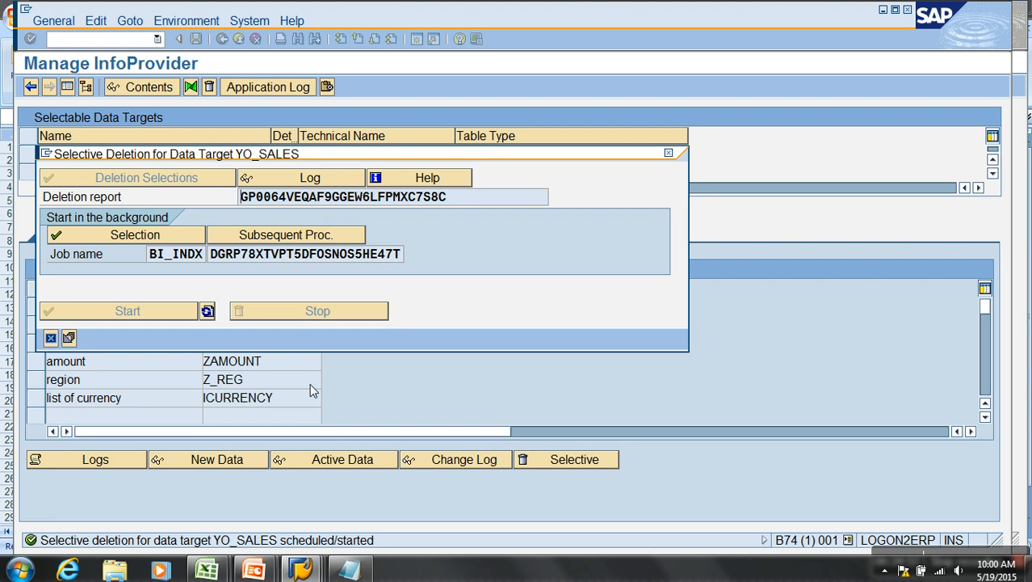
click(208, 312)
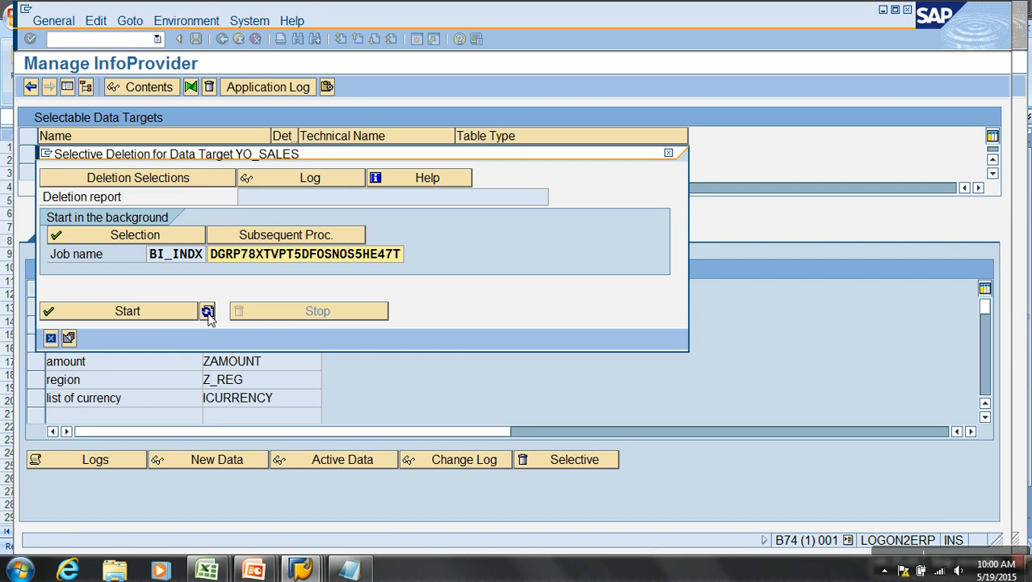
click(50, 337)
Step: Check the remaining records in the active data table of Demo Sales DSO and return to the modeling workbench
click(313, 465)
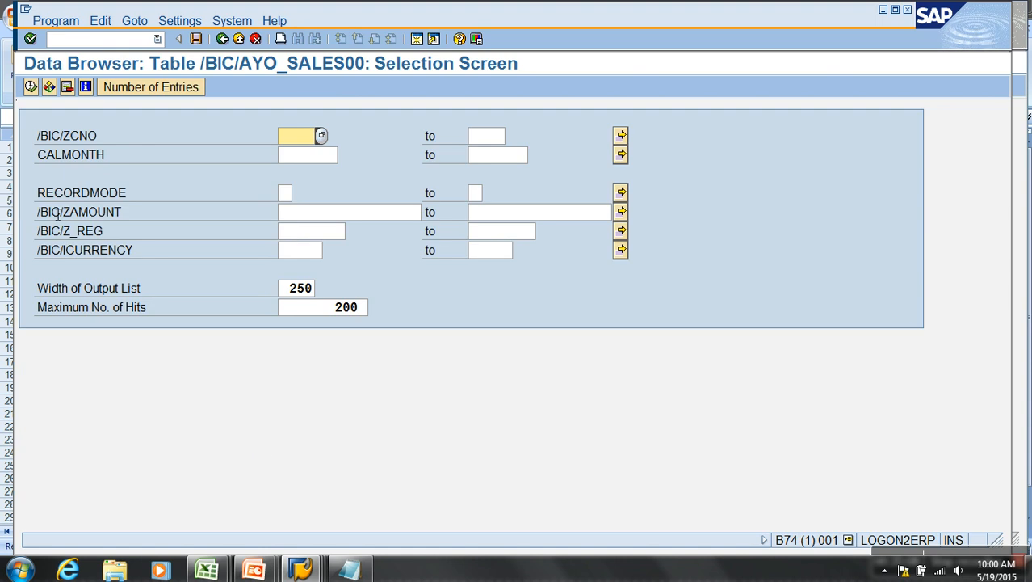
click(30, 86)
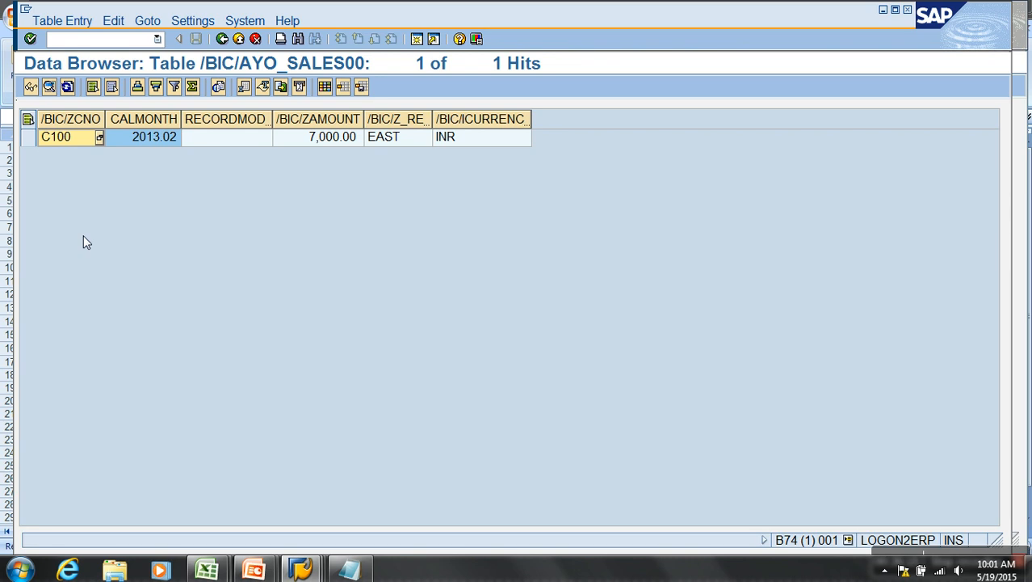
click(239, 39)
click(239, 40)
click(238, 42)
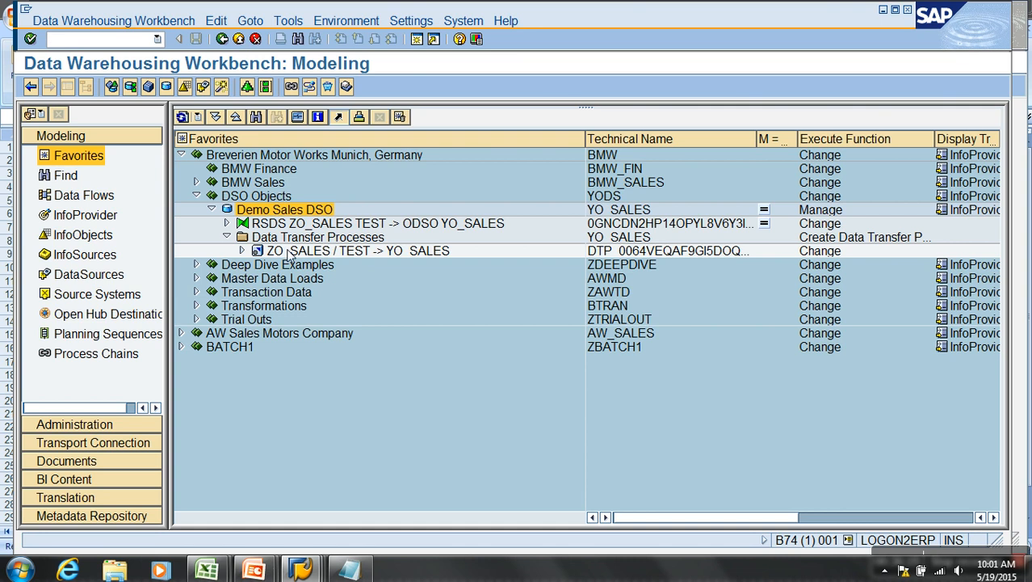
Step: Delete all data from Demo Sales DSO, confirm the deletion and close the log
right_click(301, 214)
click(373, 423)
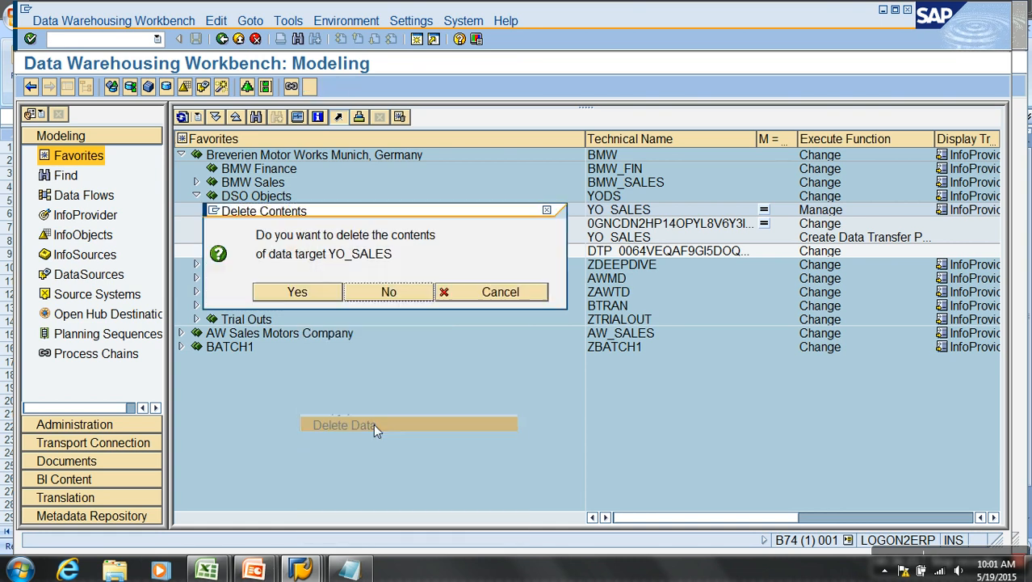
click(299, 290)
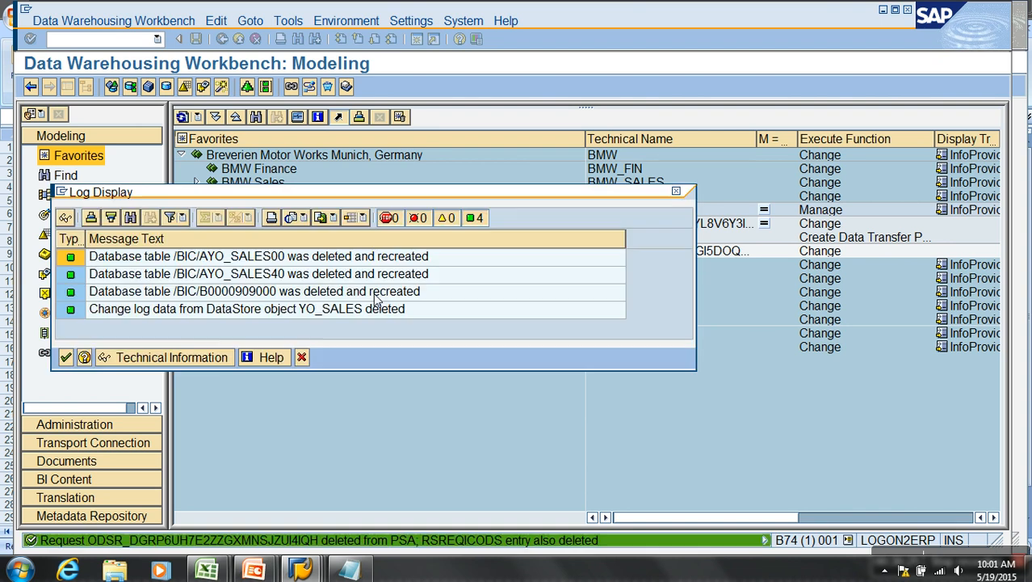
click(68, 360)
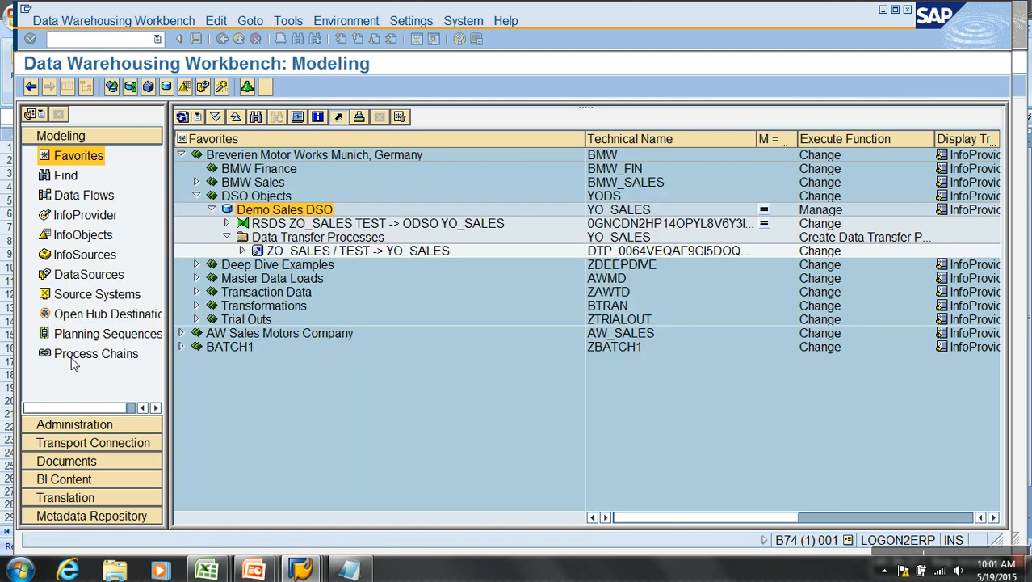
Step: Execute the data transfer process ZO_SALES / TEST -> YO_SALES without displaying the request monitor, and return to the modeling workbench
double_click(316, 251)
click(68, 87)
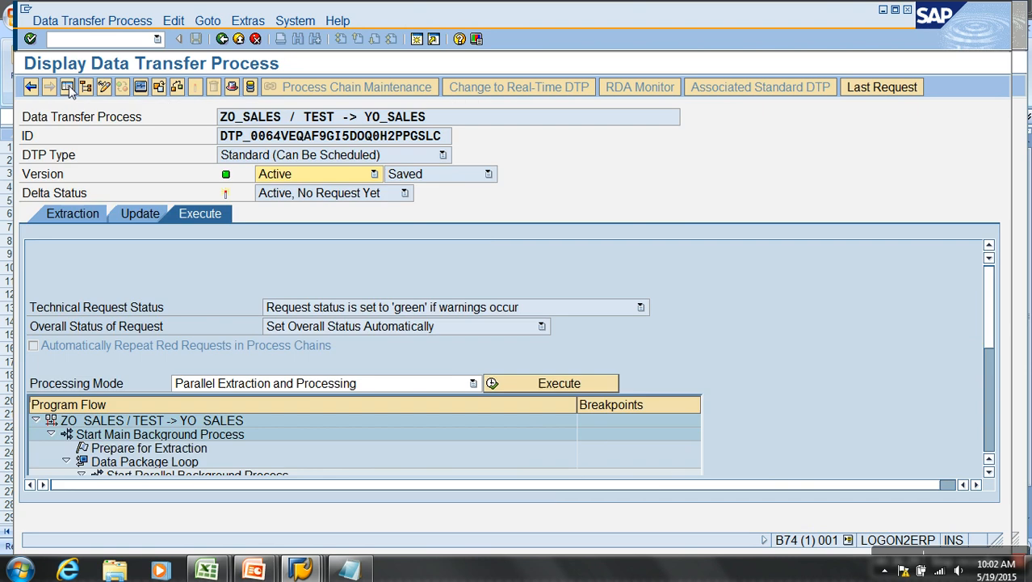
click(538, 384)
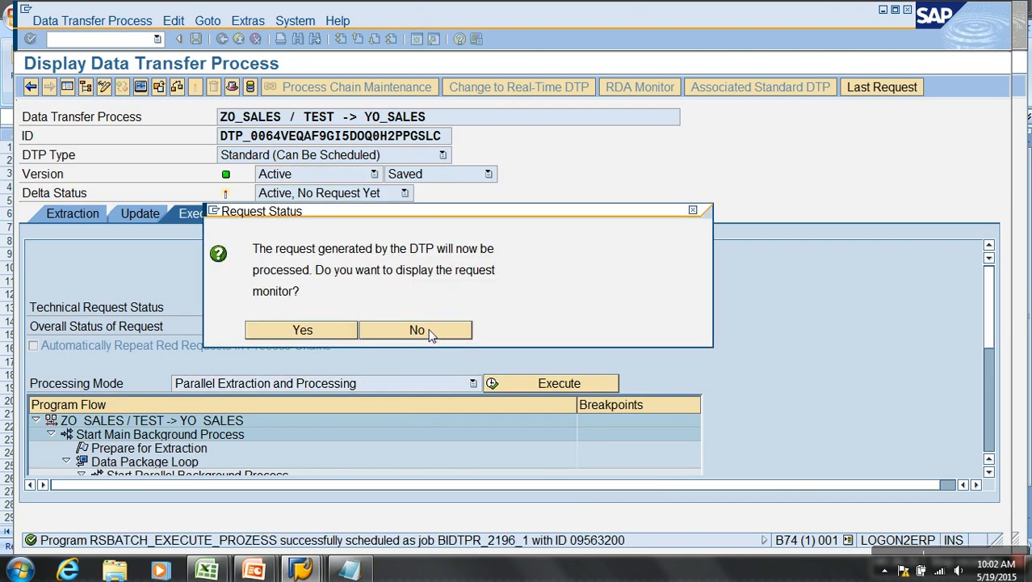
click(429, 332)
click(239, 40)
Step: Activate only requests 2196 to 2198 in Demo Sales DSO and apply the proposed status changes for YO_SALES
right_click(283, 209)
click(319, 383)
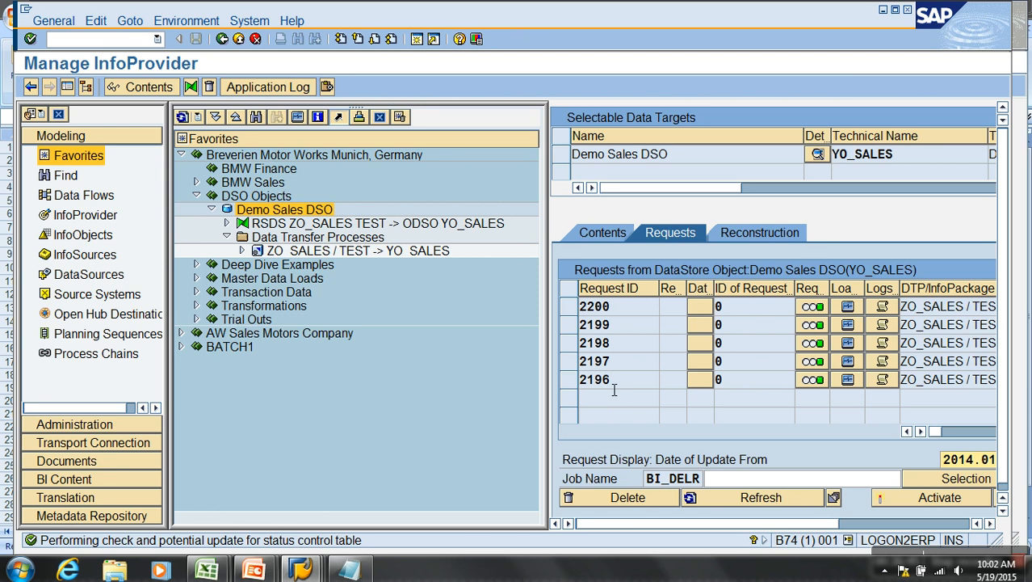
click(66, 87)
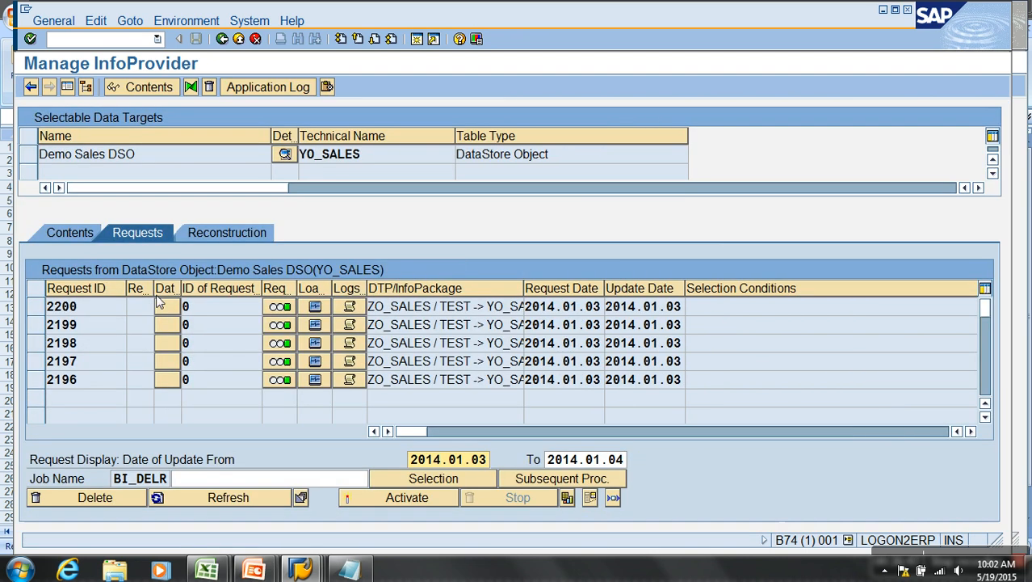
click(363, 496)
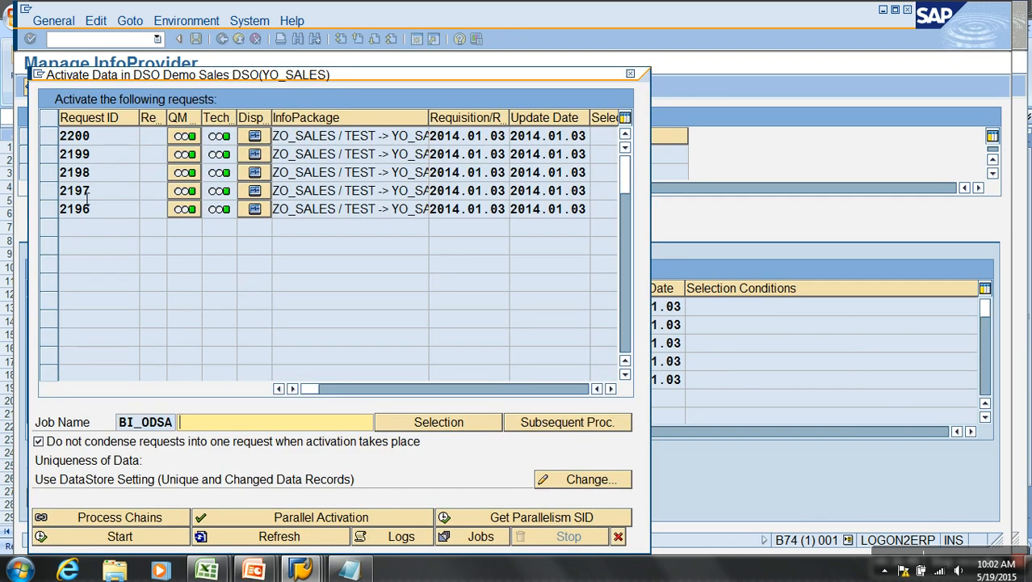
drag(47, 174, 55, 210)
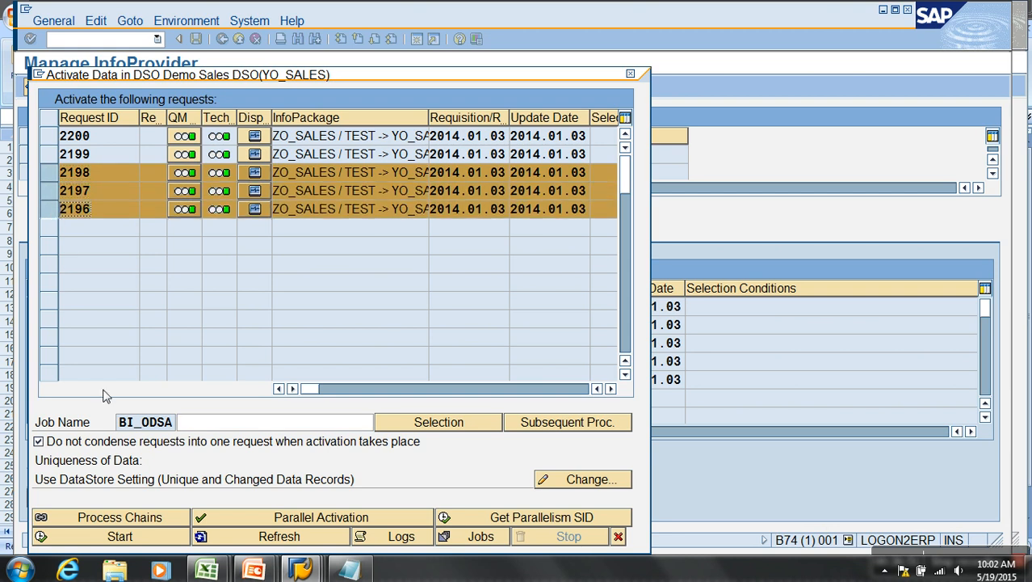
click(129, 536)
click(618, 537)
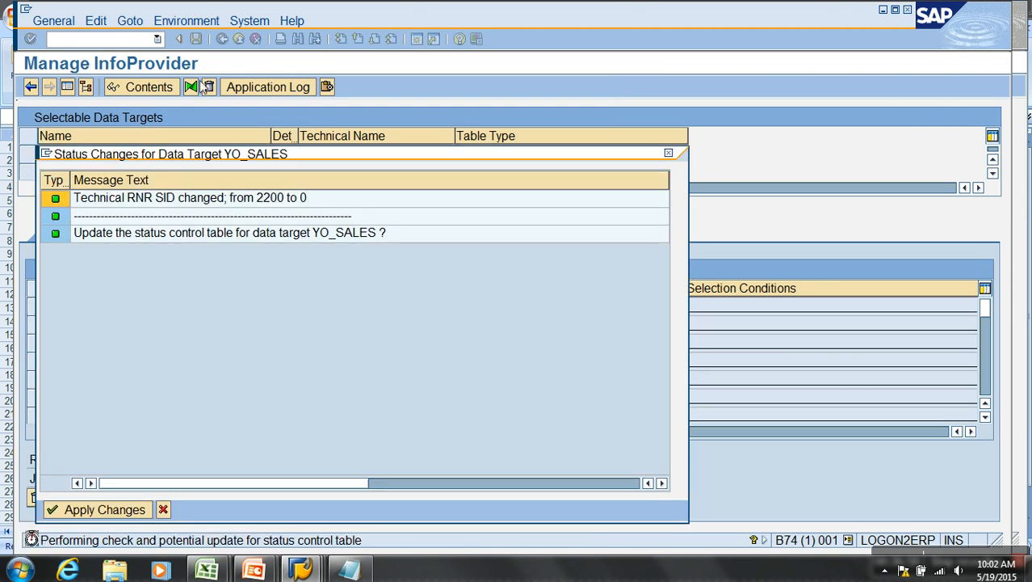
click(85, 510)
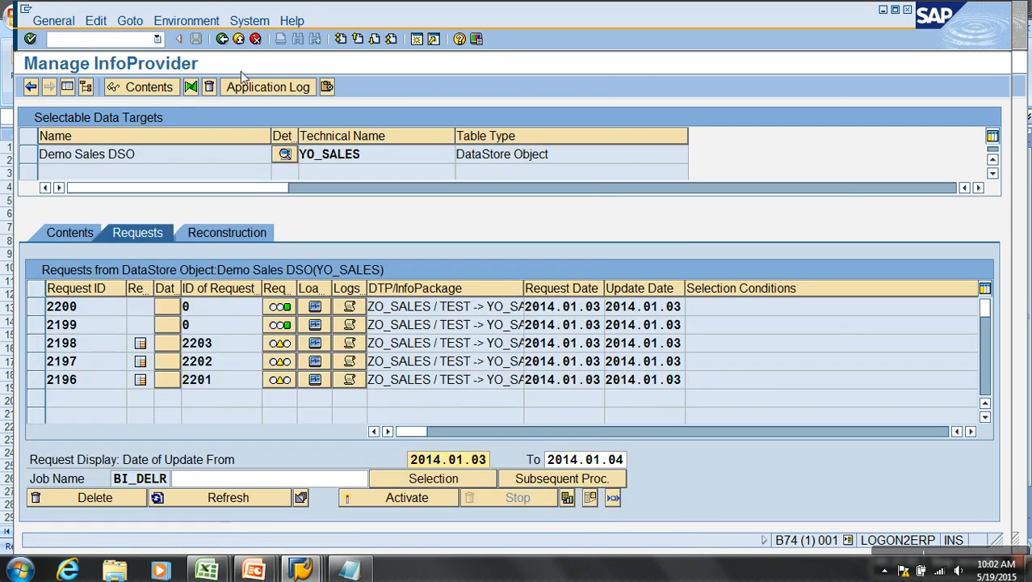
Step: Start creating a new InfoCube in the DSO Objects InfoArea
click(251, 42)
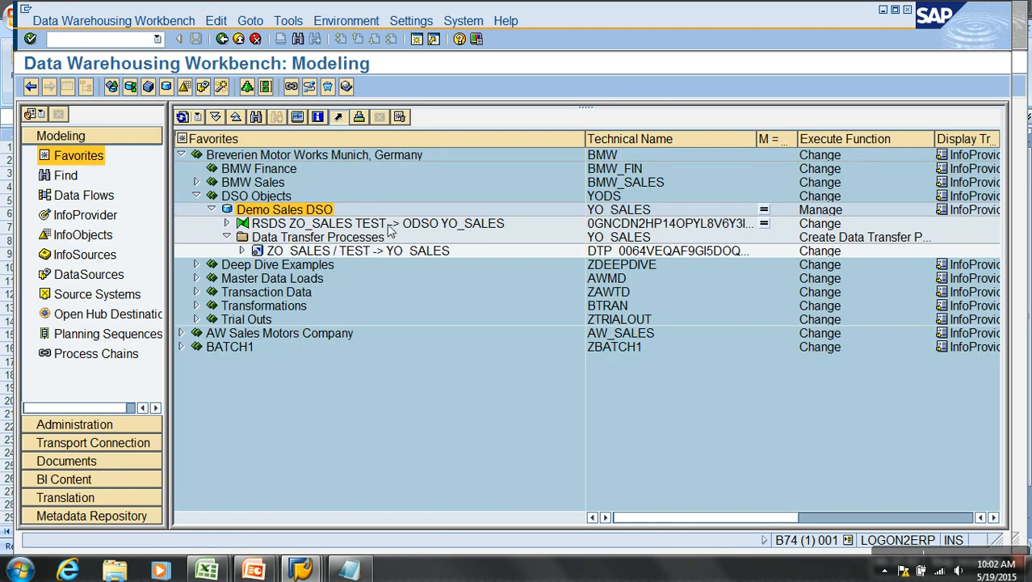
click(618, 210)
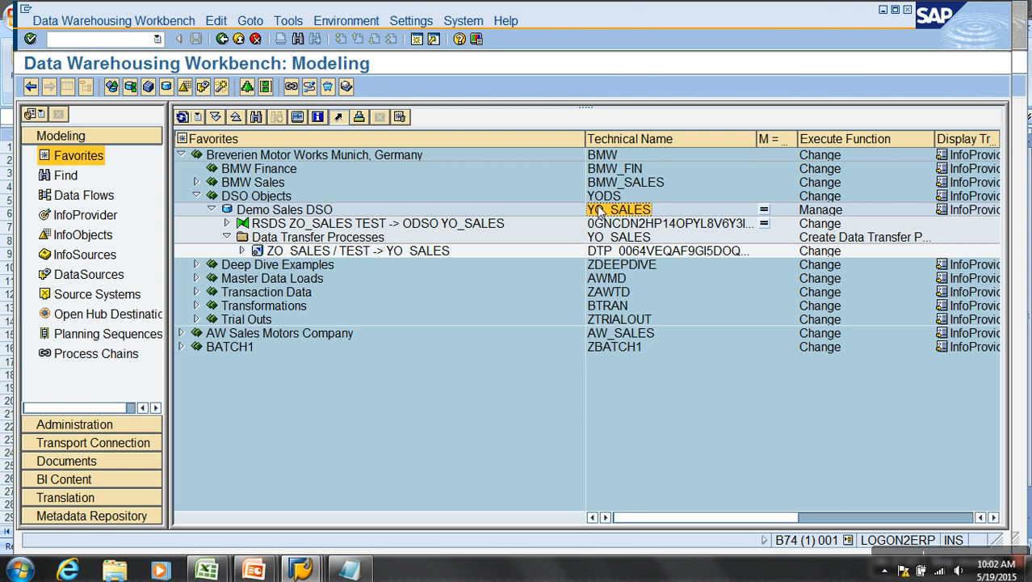
right_click(263, 198)
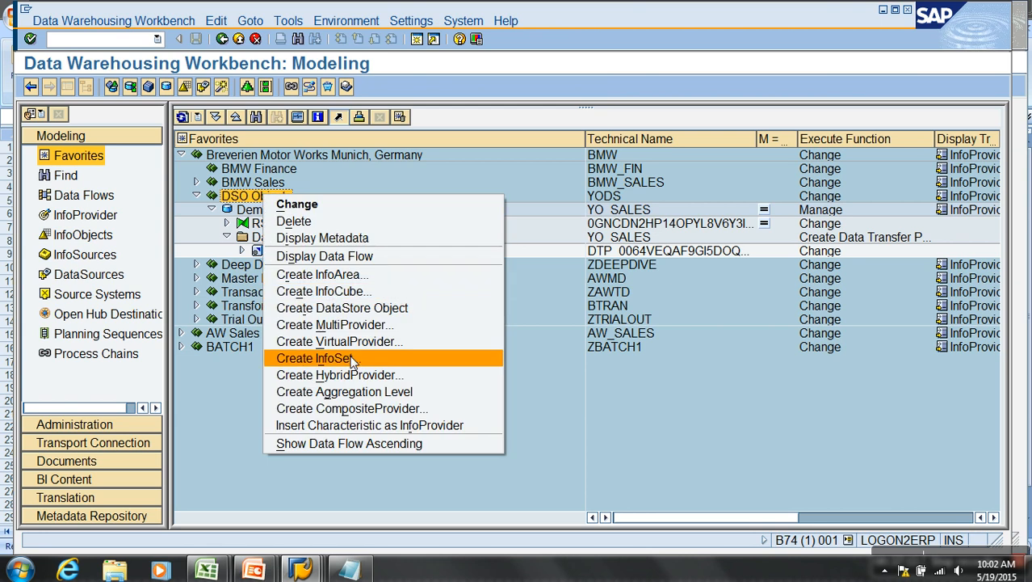
click(353, 292)
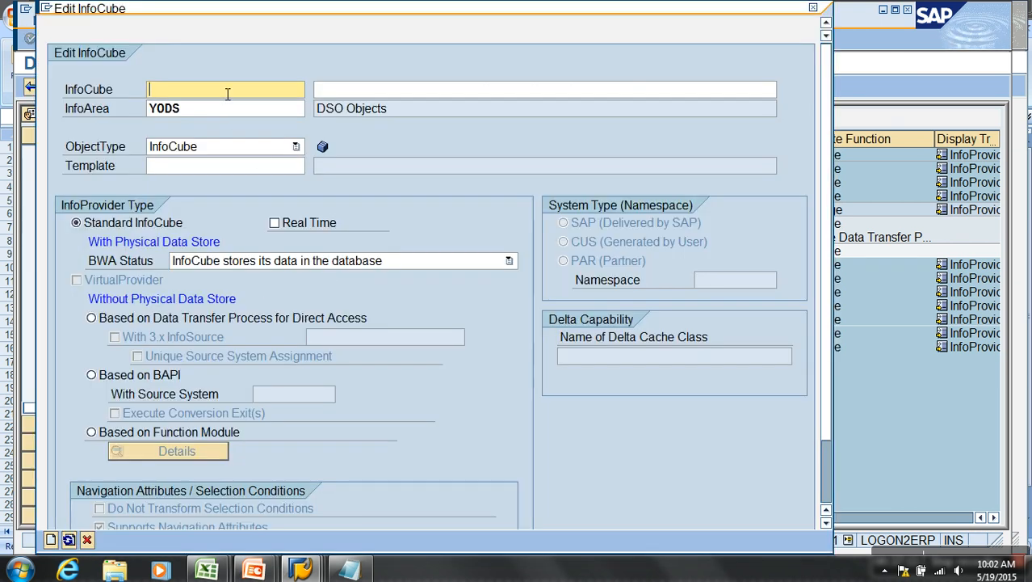